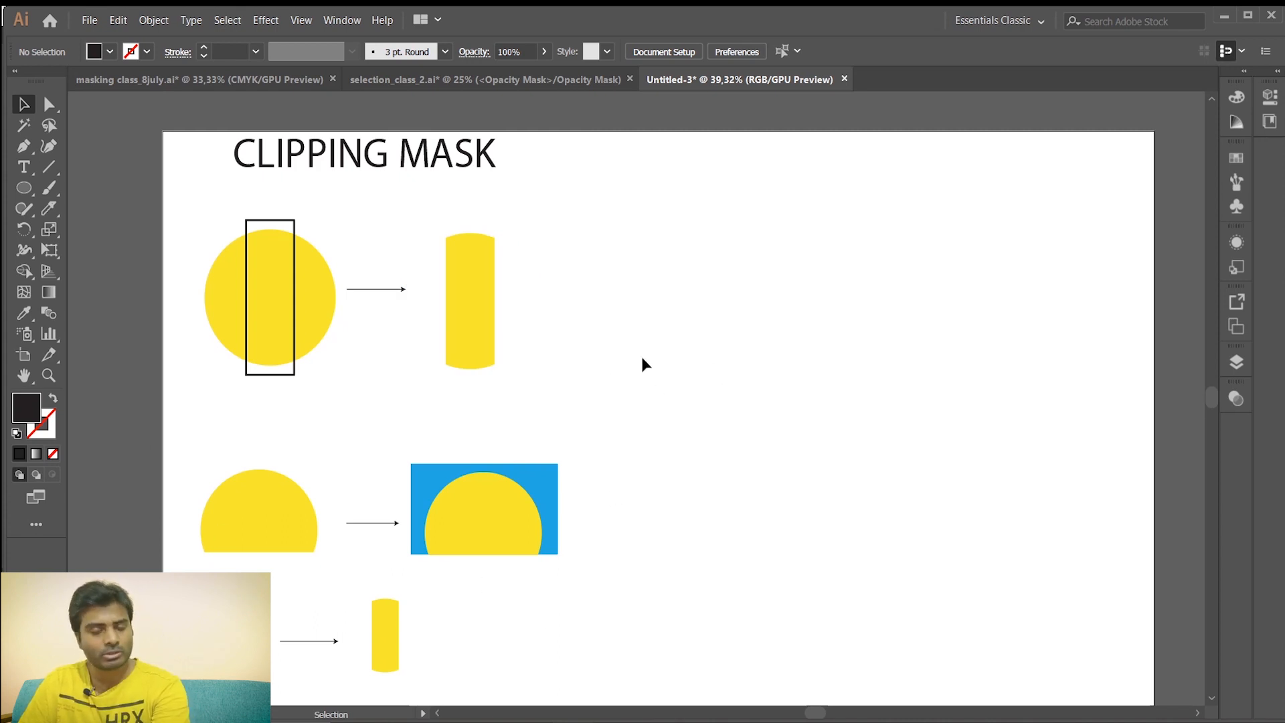
# Draw a pink-filled (ED1E79) circle in the empty area beside the yellow example shapes
pyautogui.click(23, 188)
pyautogui.click(17, 433)
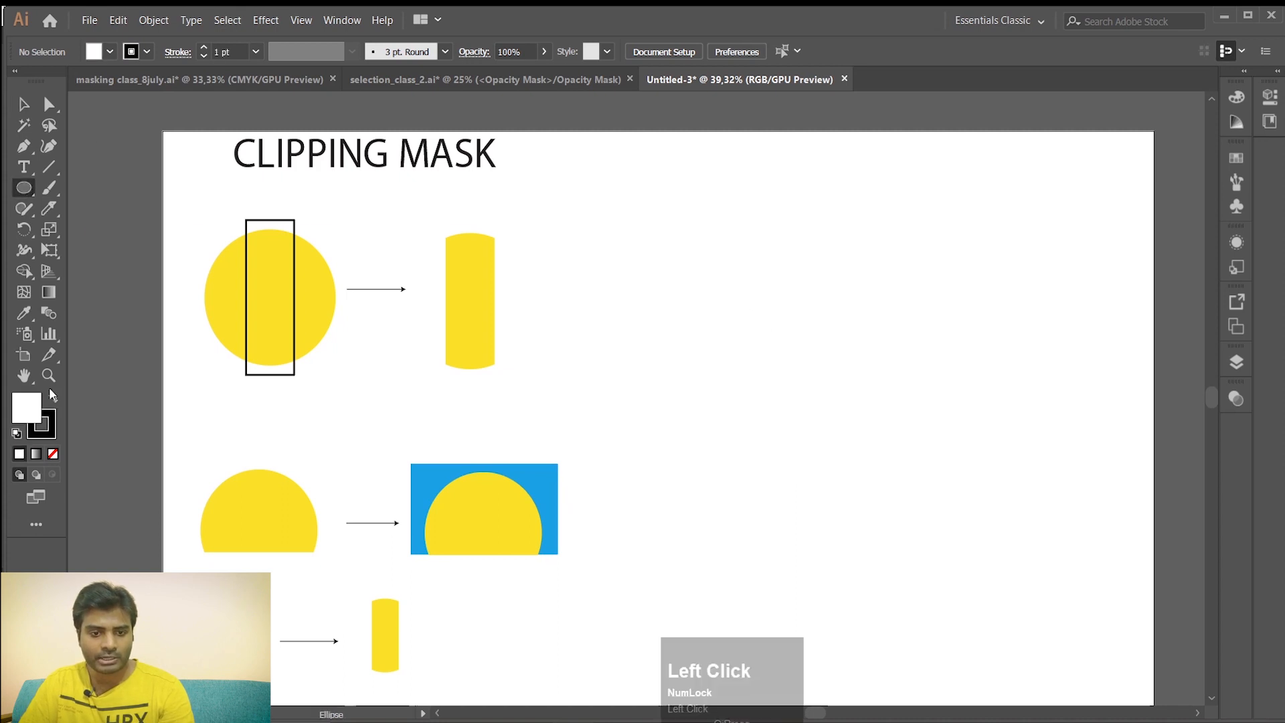
pyautogui.rightClick(23, 188)
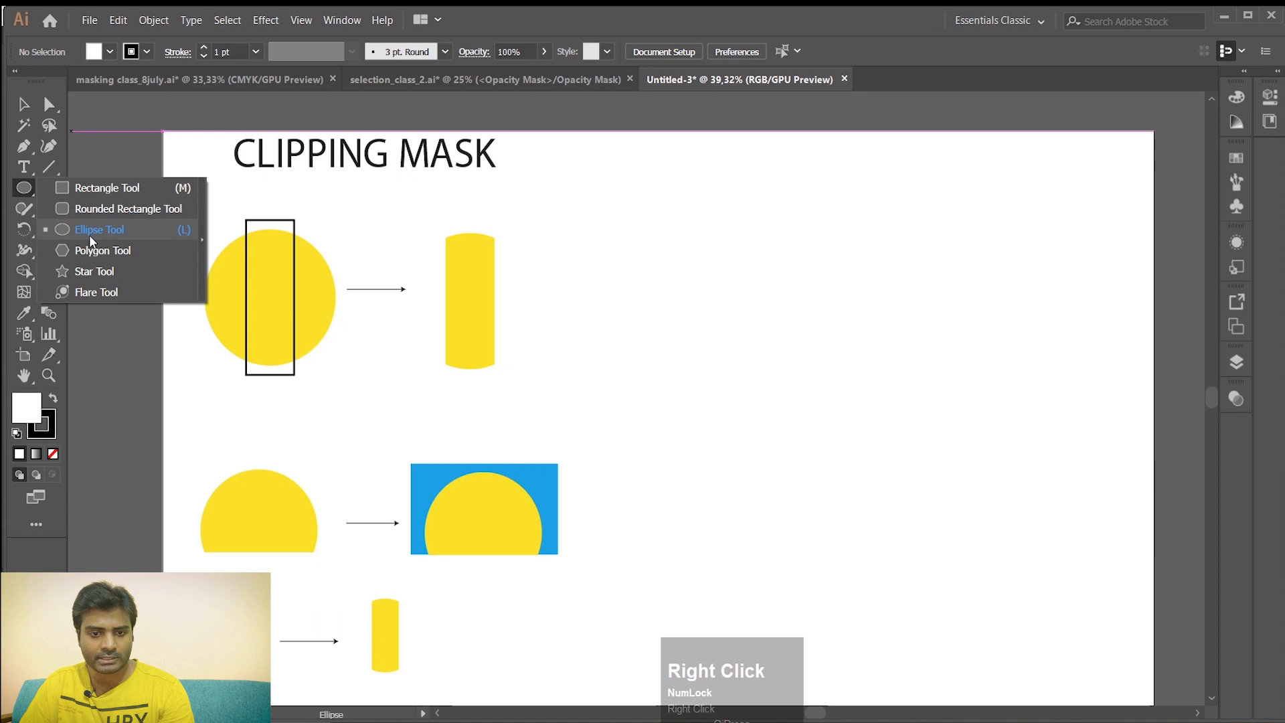
pyautogui.click(90, 234)
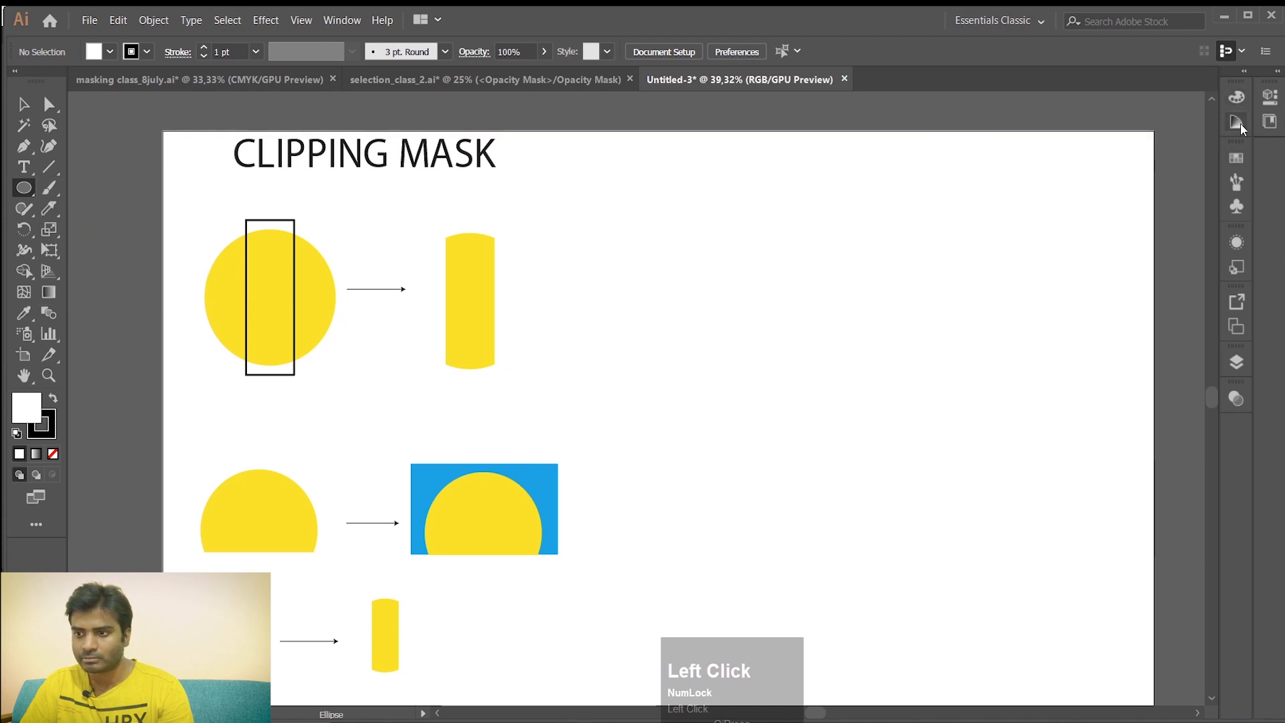
pyautogui.click(1236, 158)
pyautogui.click(1039, 228)
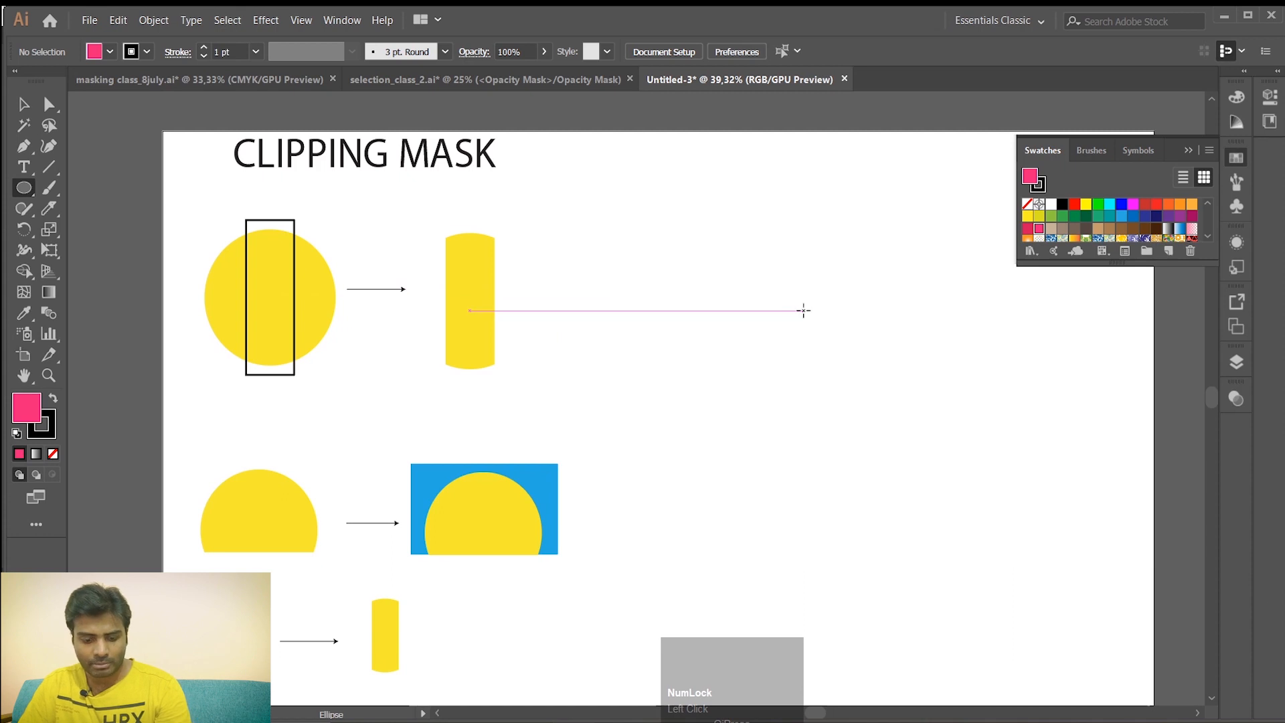
pyautogui.moveTo(794, 303); pyautogui.dragTo(854, 394)
# Remove the stroke from the pink circle and deselect it
pyautogui.click(24, 104)
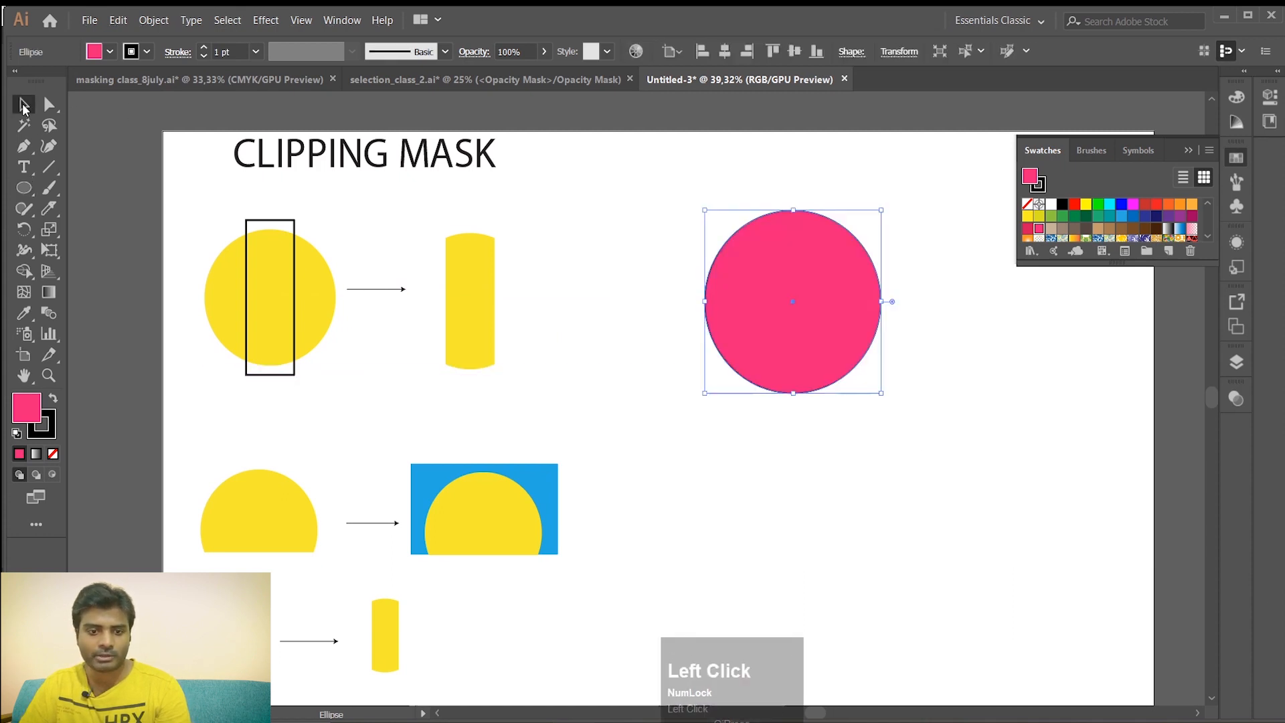
pyautogui.click(42, 434)
pyautogui.click(53, 453)
pyautogui.click(25, 404)
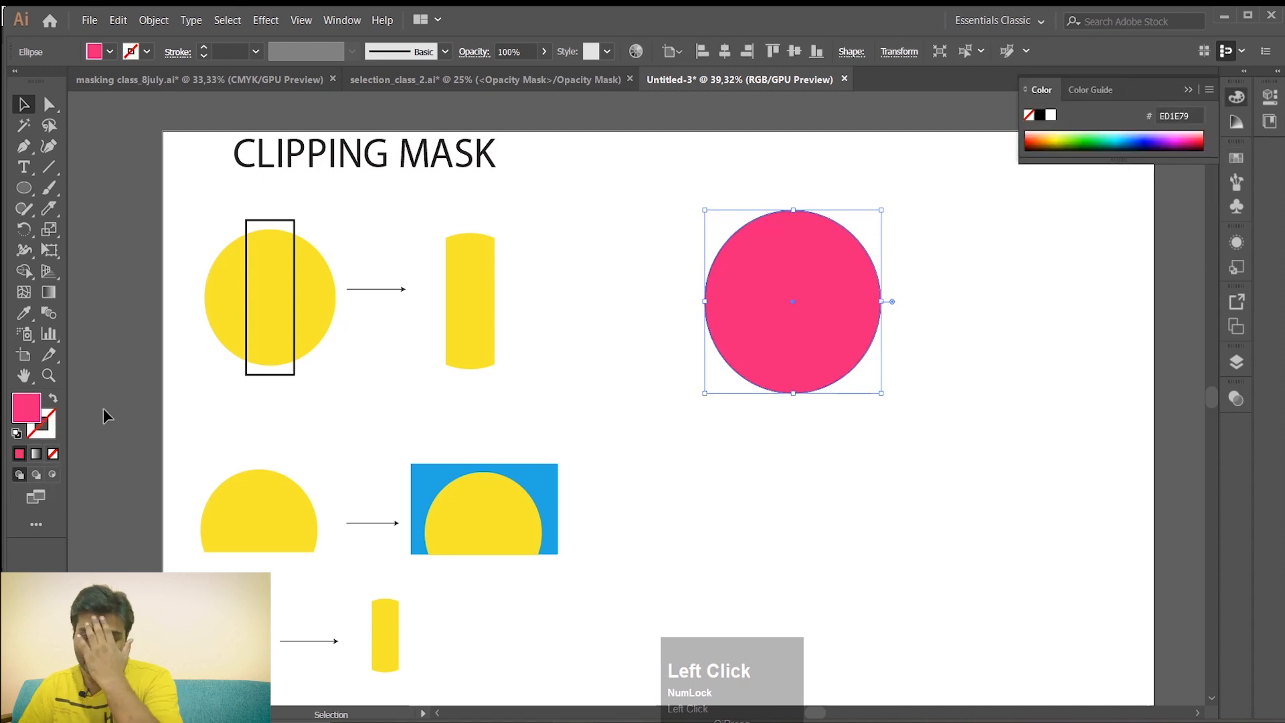
pyautogui.click(621, 271)
# Draw a tall, narrow rectangle with the default white fill and black stroke across the middle of the pink circle, extending past both its ends
pyautogui.rightClick(27, 191)
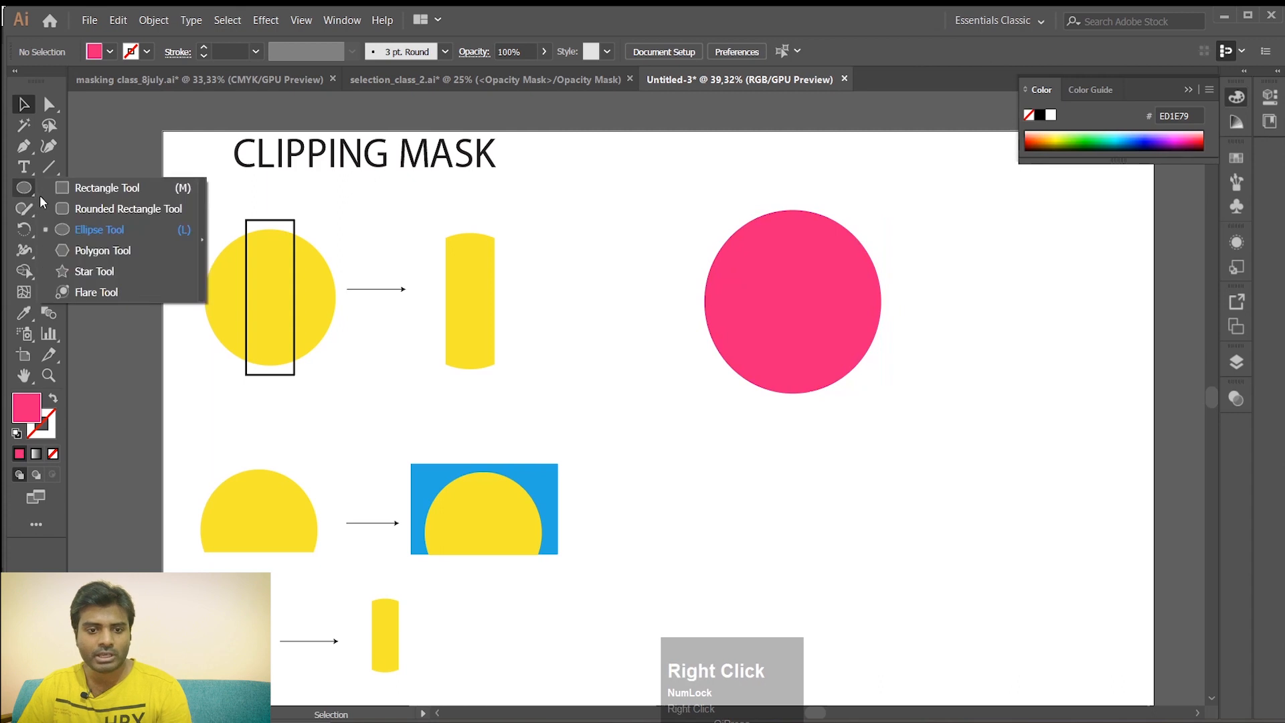
pyautogui.click(93, 191)
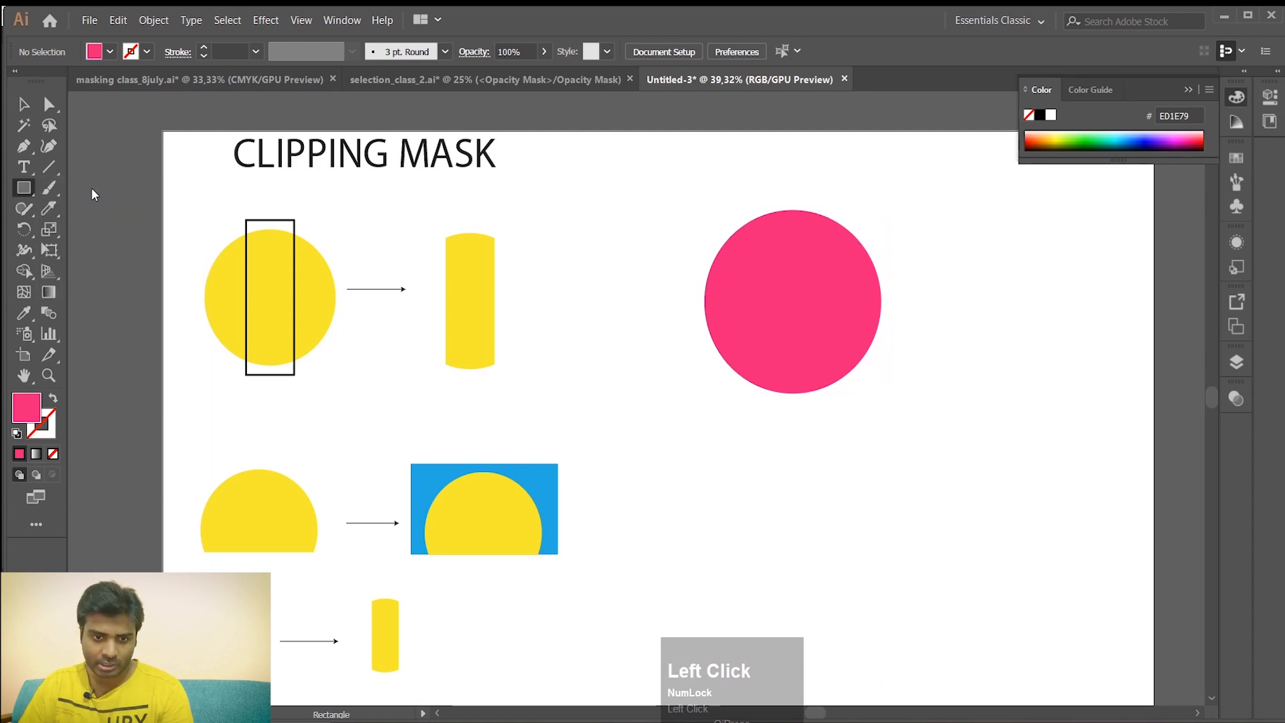
pyautogui.click(16, 433)
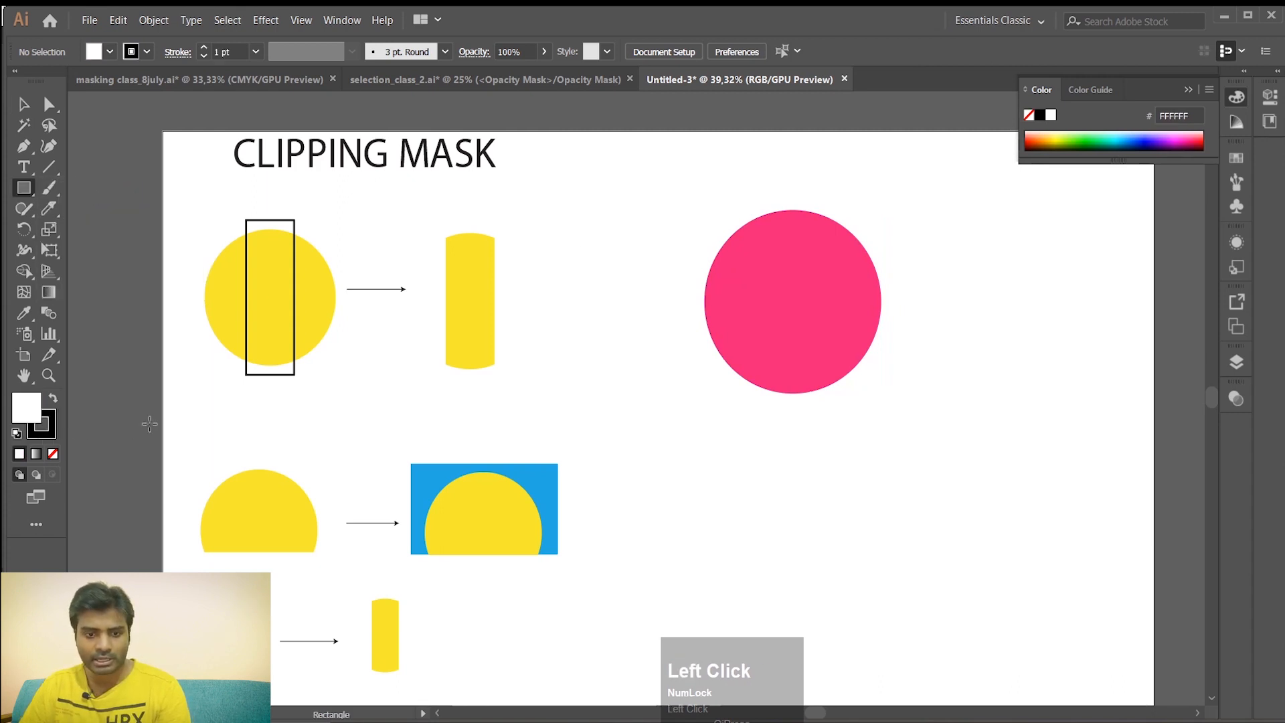
pyautogui.moveTo(751, 179); pyautogui.dragTo(832, 430)
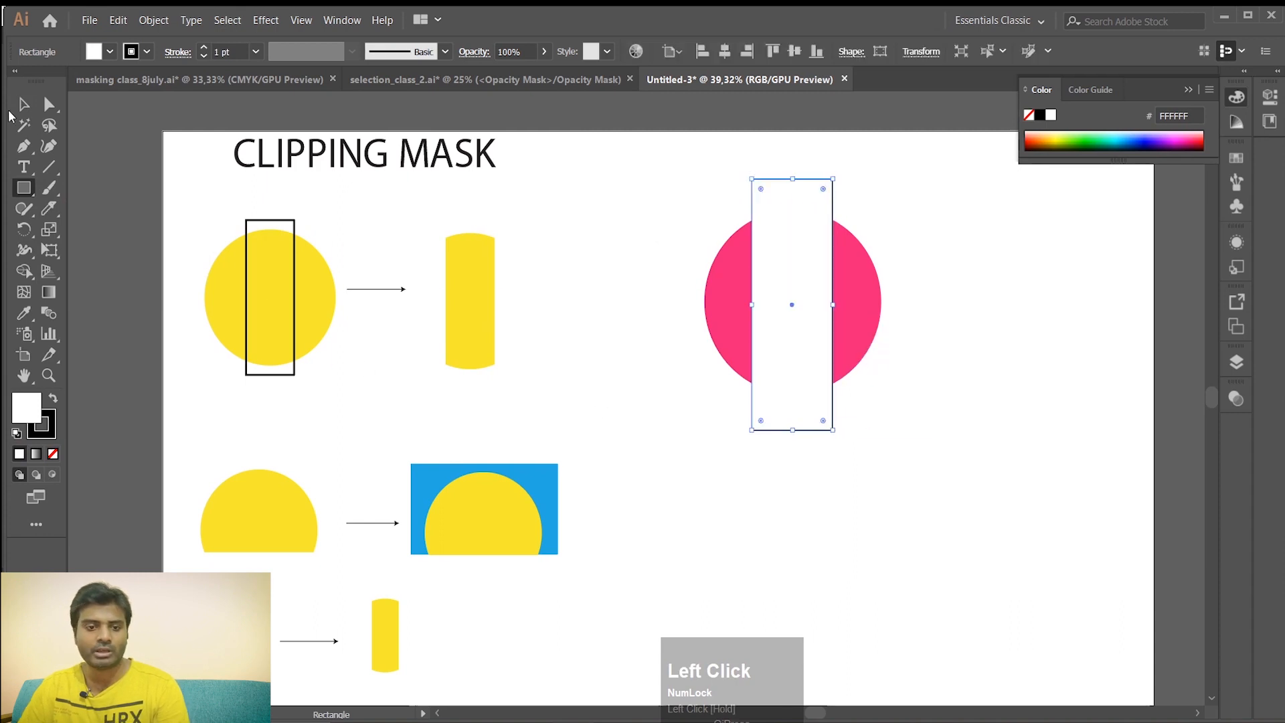
pyautogui.click(24, 105)
pyautogui.click(659, 205)
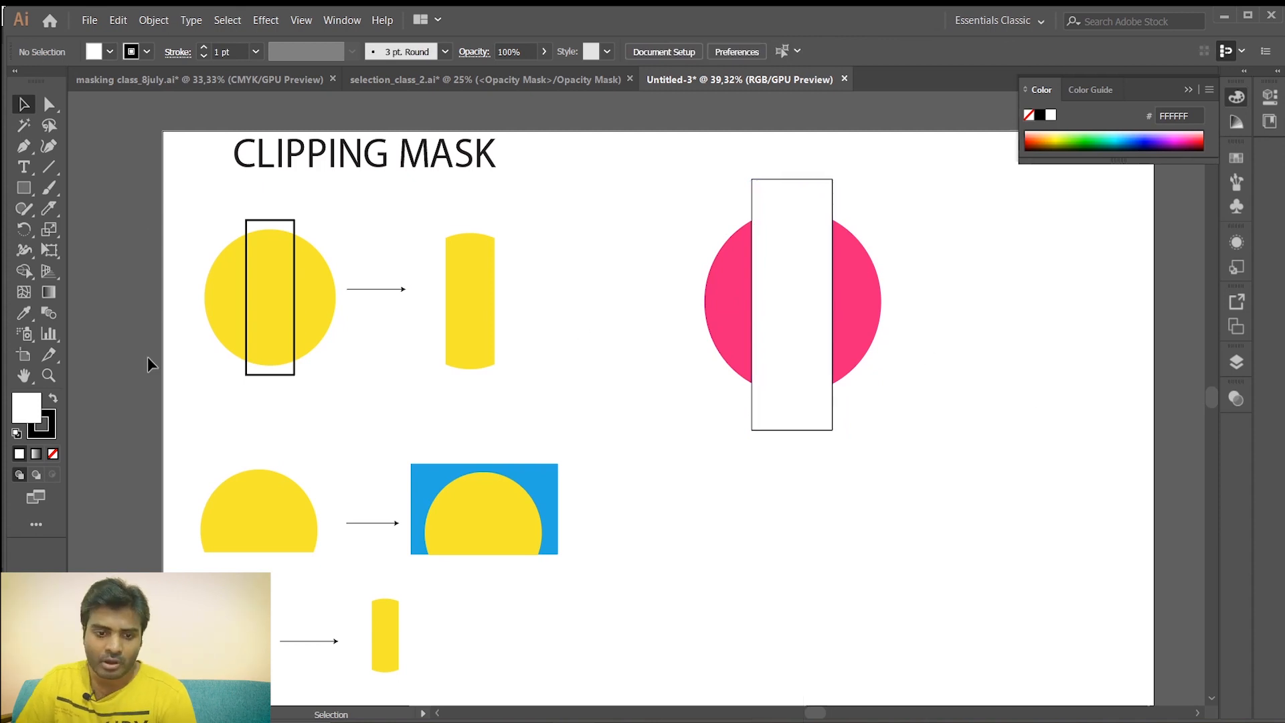
# Remove the rectangle's fill and set its black stroke weight to 5 pt
pyautogui.click(802, 302)
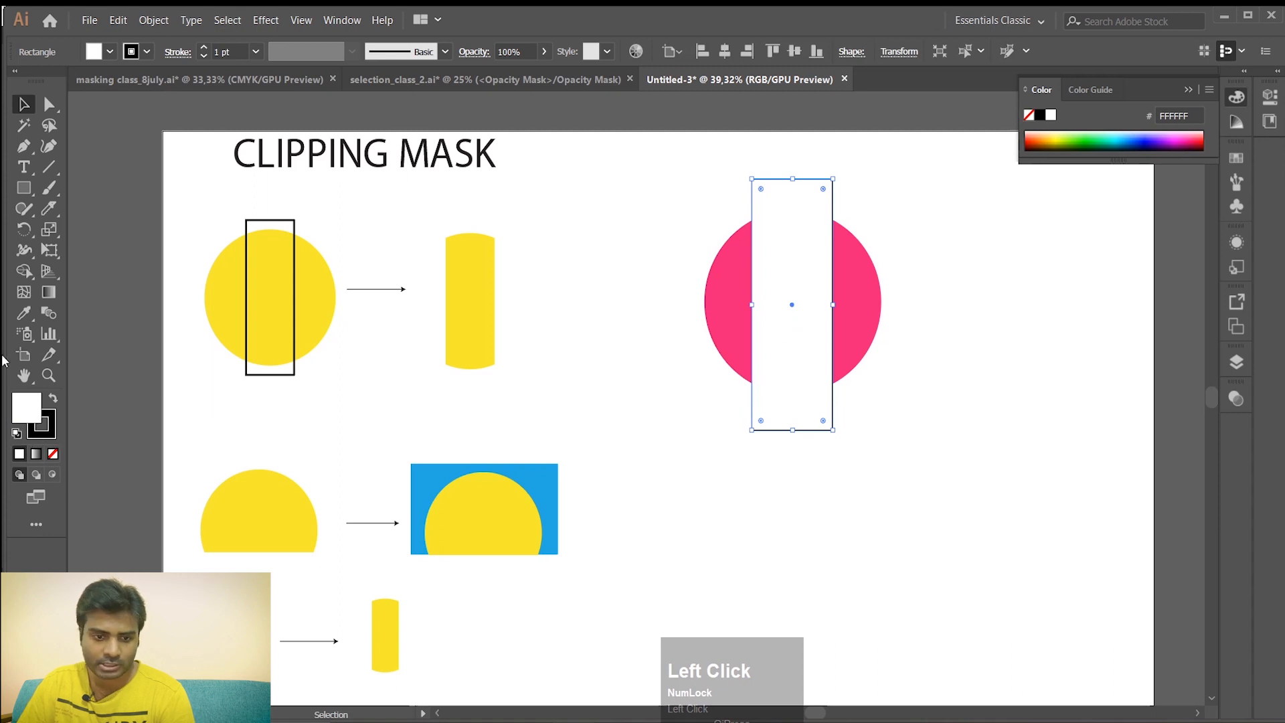
pyautogui.click(53, 454)
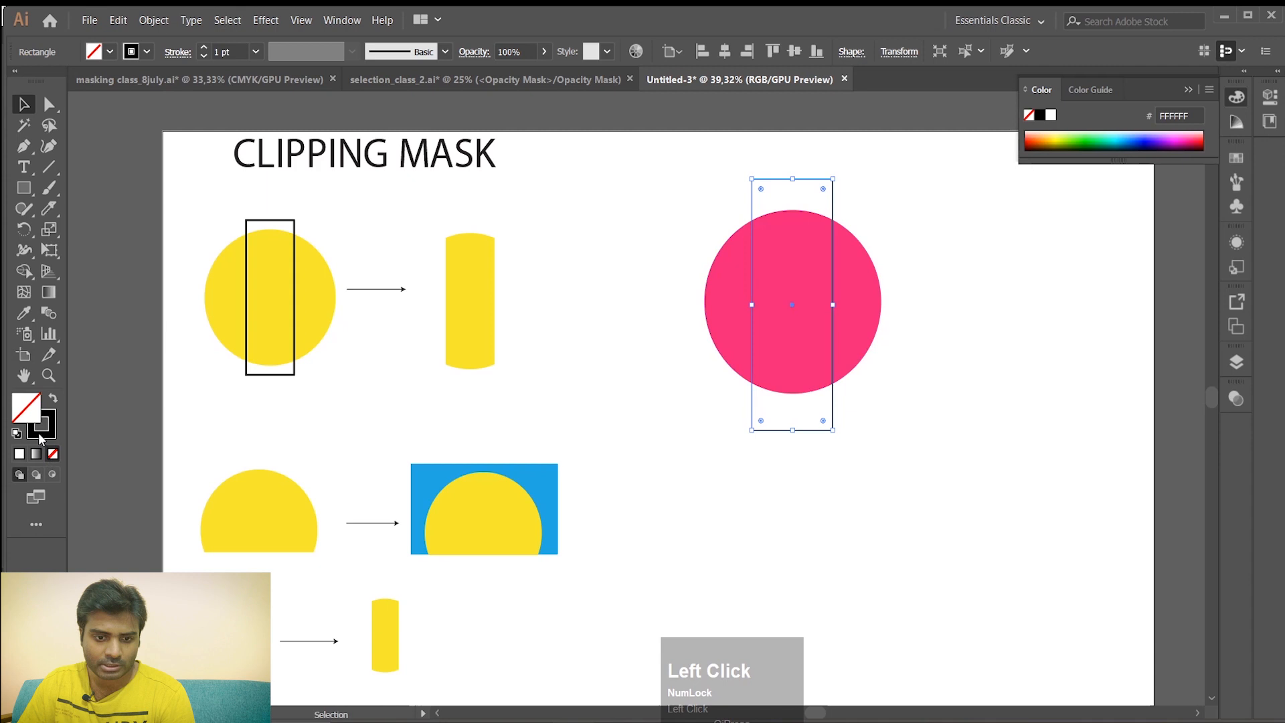
pyautogui.click(938, 335)
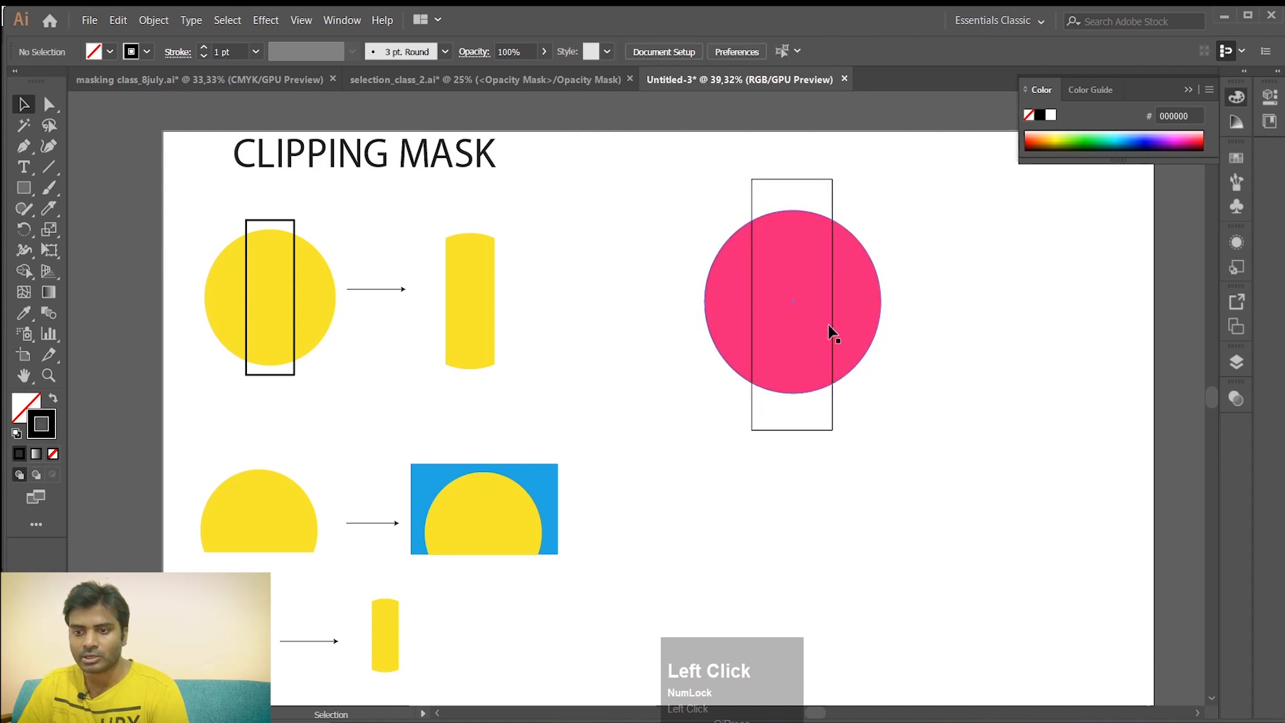
pyautogui.click(830, 431)
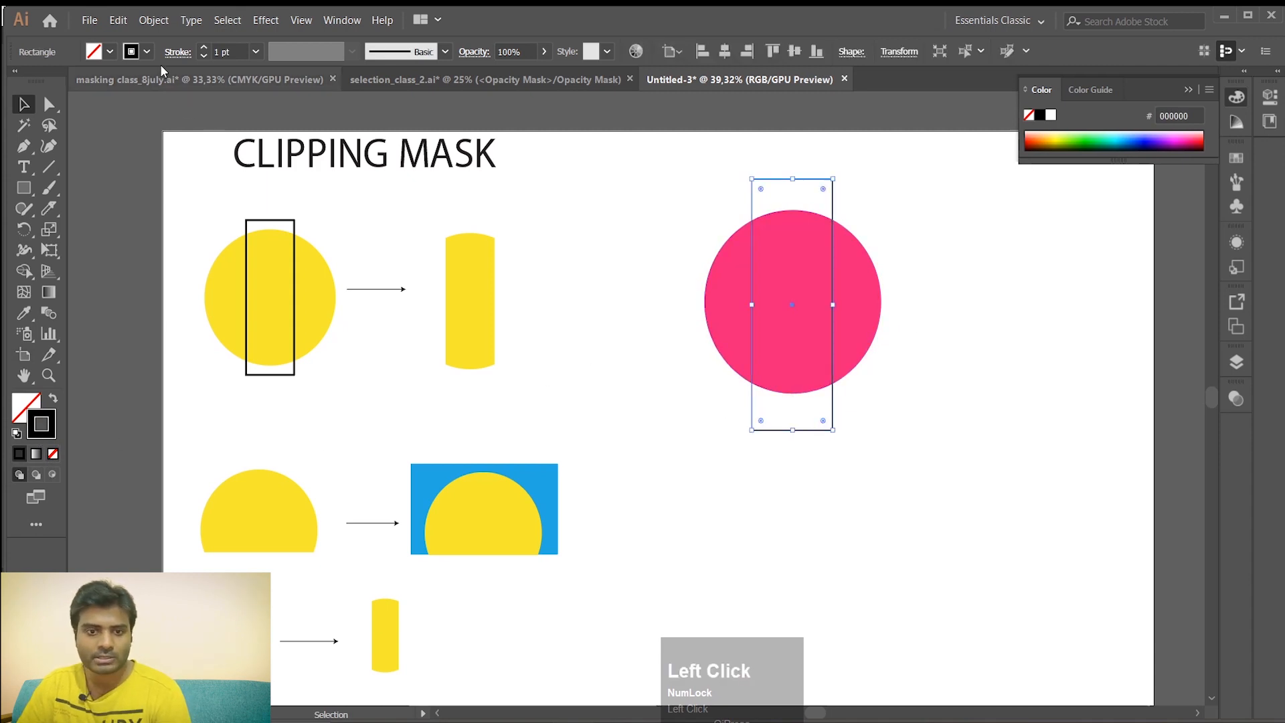
pyautogui.click(204, 48)
pyautogui.click(203, 48)
pyautogui.click(203, 48)
pyautogui.click(204, 47)
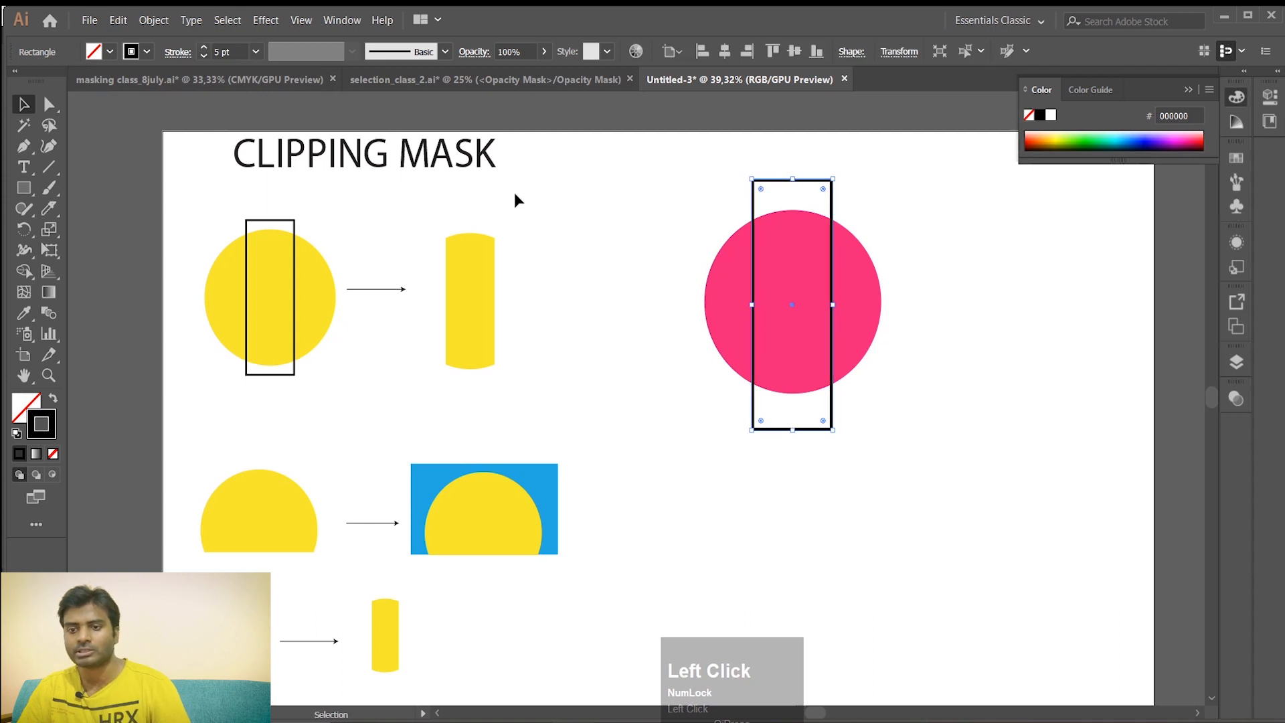
# Select the pink circle and the rectangle together, shift them very slightly to the left and deselect them
pyautogui.click(639, 206)
pyautogui.moveTo(644, 204); pyautogui.dragTo(957, 407)
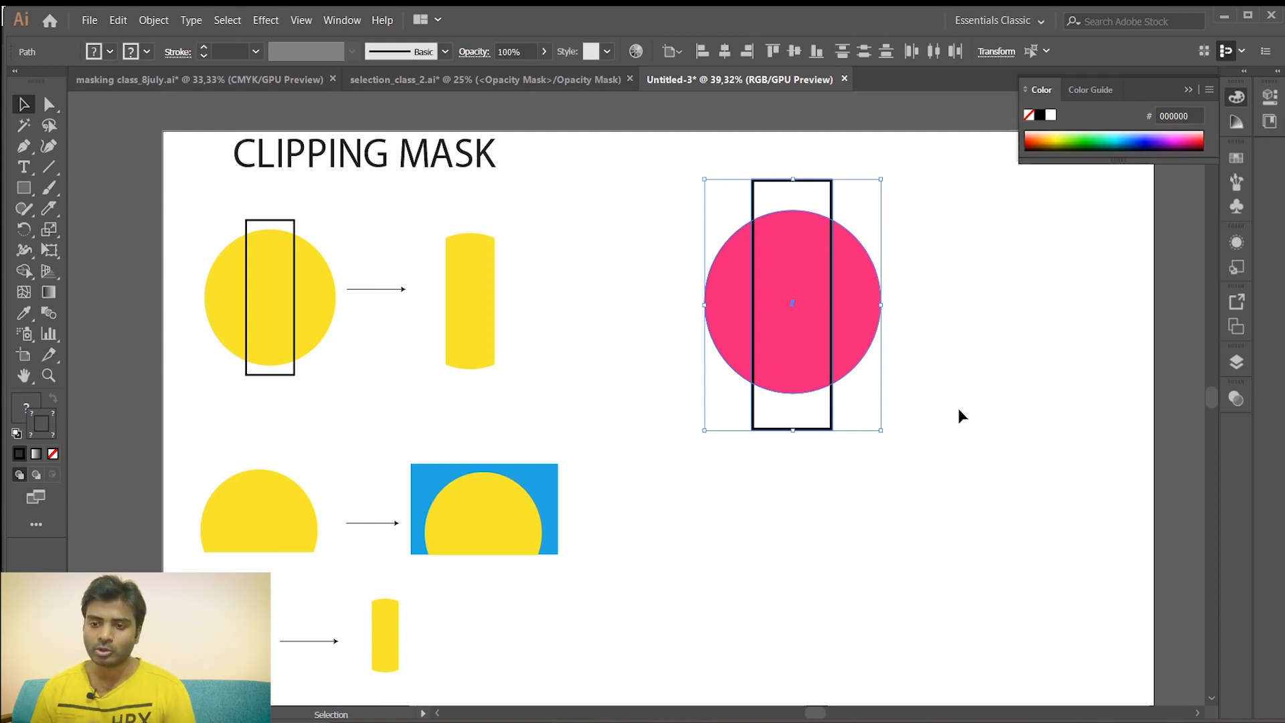
pyautogui.moveTo(754, 201); pyautogui.dragTo(754, 201)
pyautogui.click(974, 266)
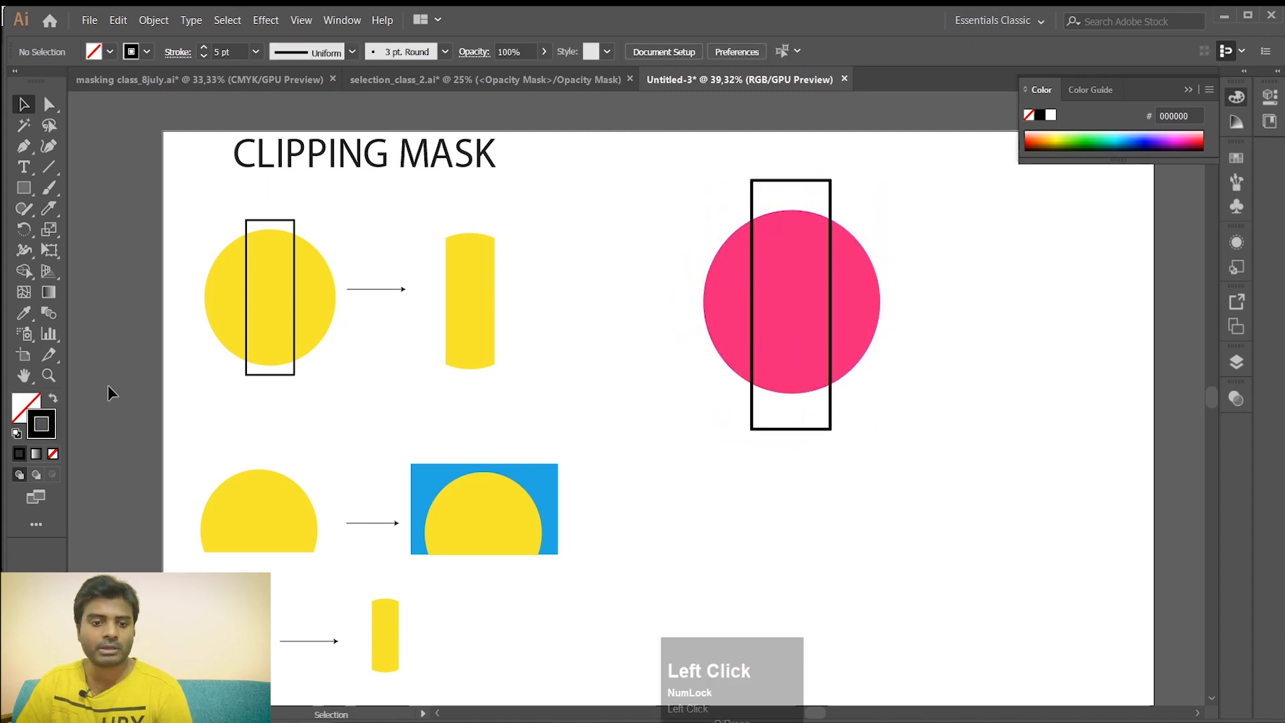
# Reset the rectangle to the default white fill and 1 pt black stroke
pyautogui.click(20, 435)
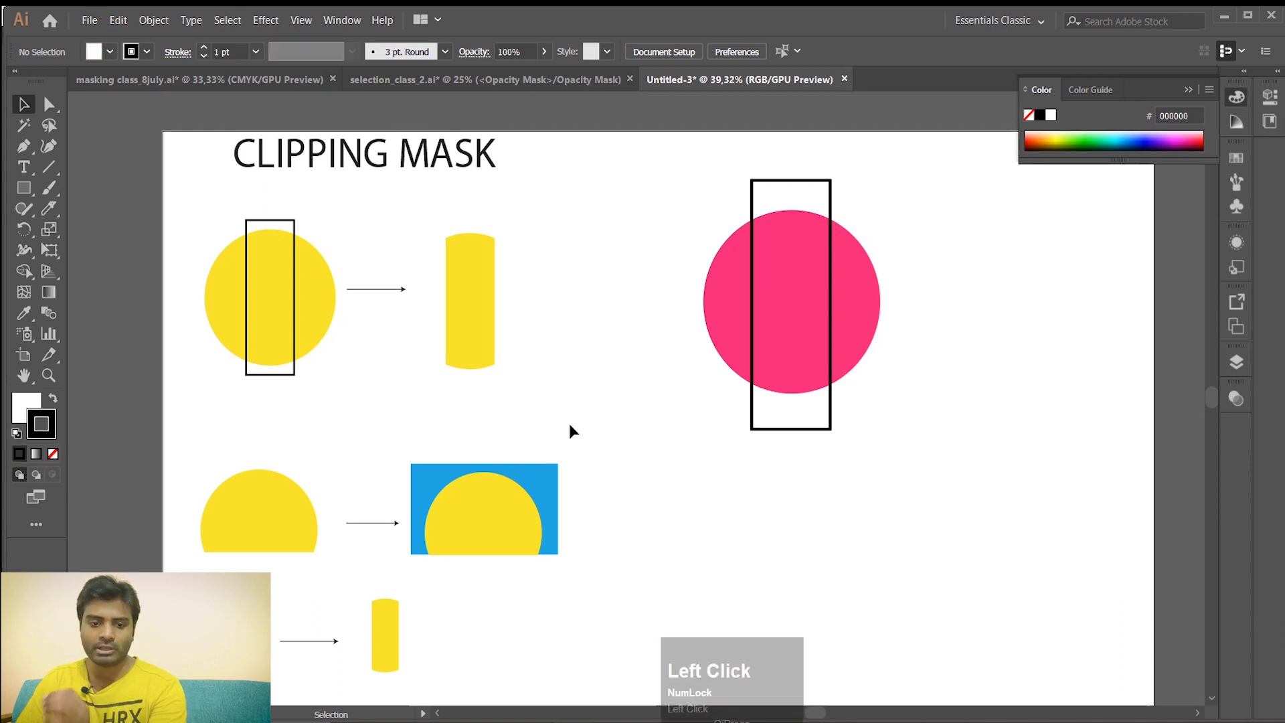
pyautogui.click(858, 292)
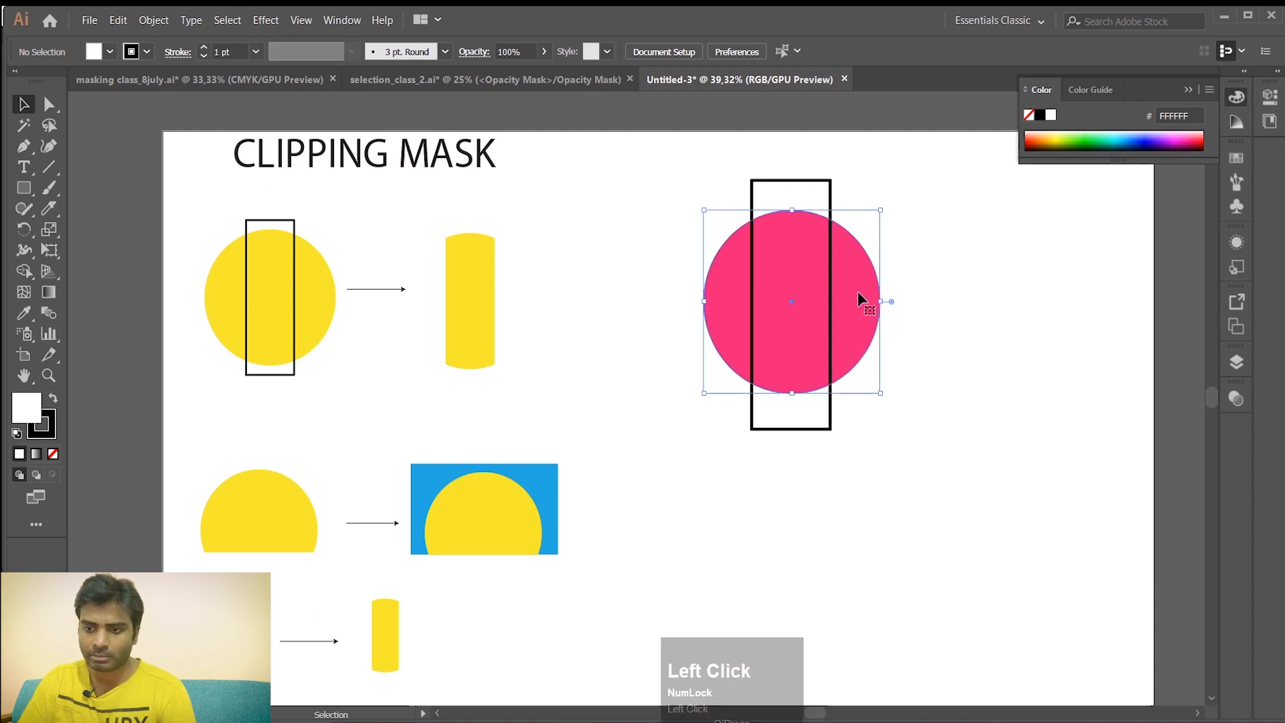
pyautogui.click(937, 225)
pyautogui.click(831, 194)
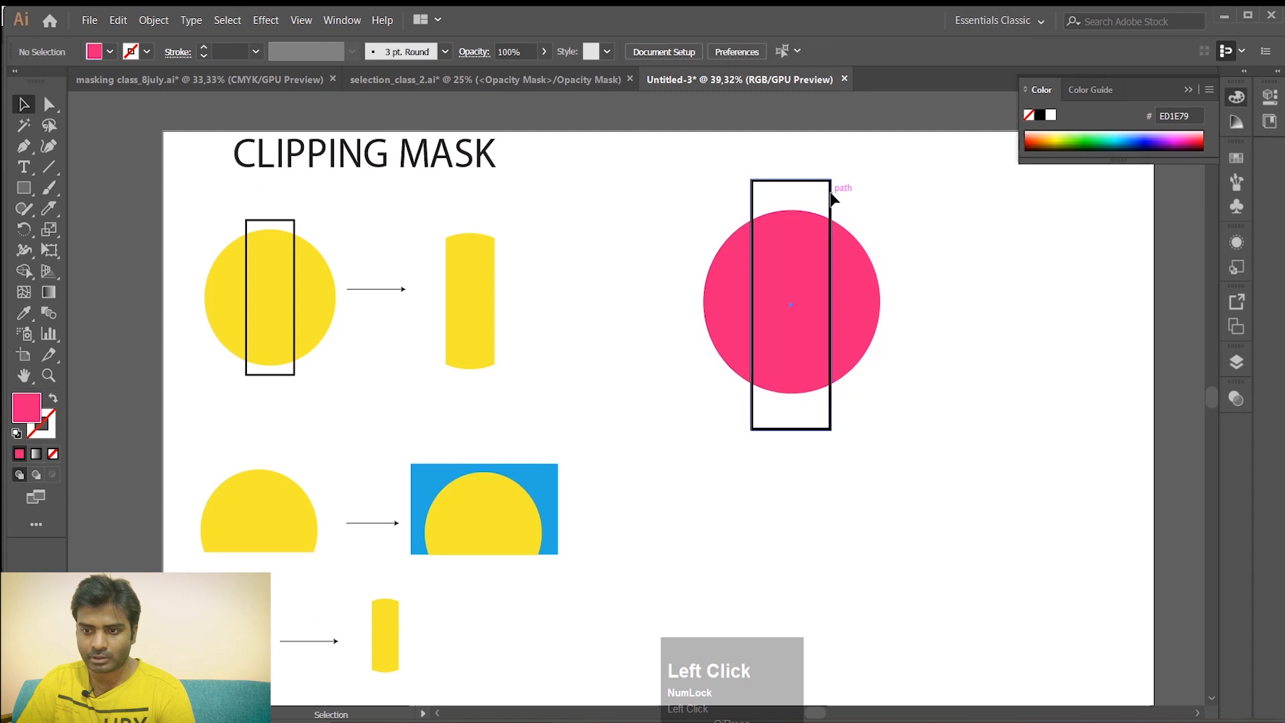
pyautogui.click(17, 433)
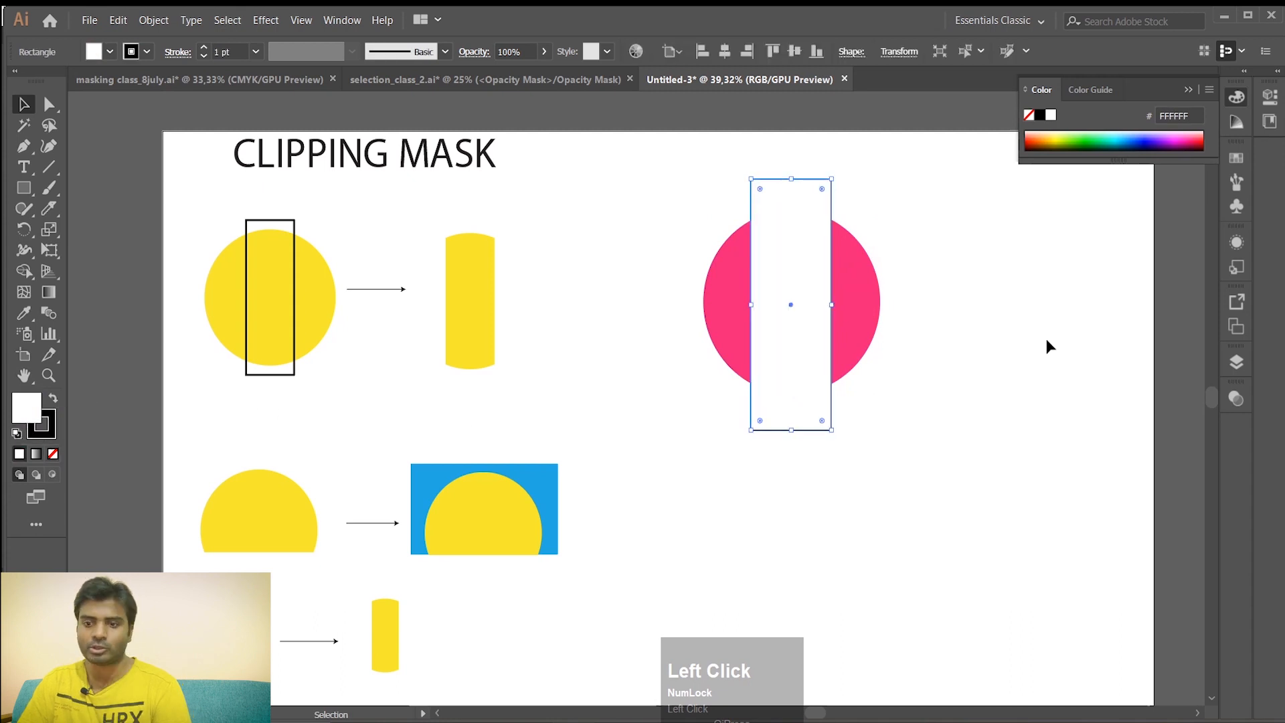
pyautogui.click(932, 368)
# Move the pink circle aside and undo it, and do the same with the rectangle, to check their stacking order
pyautogui.moveTo(949, 403); pyautogui.dragTo(660, 252)
pyautogui.click(916, 359)
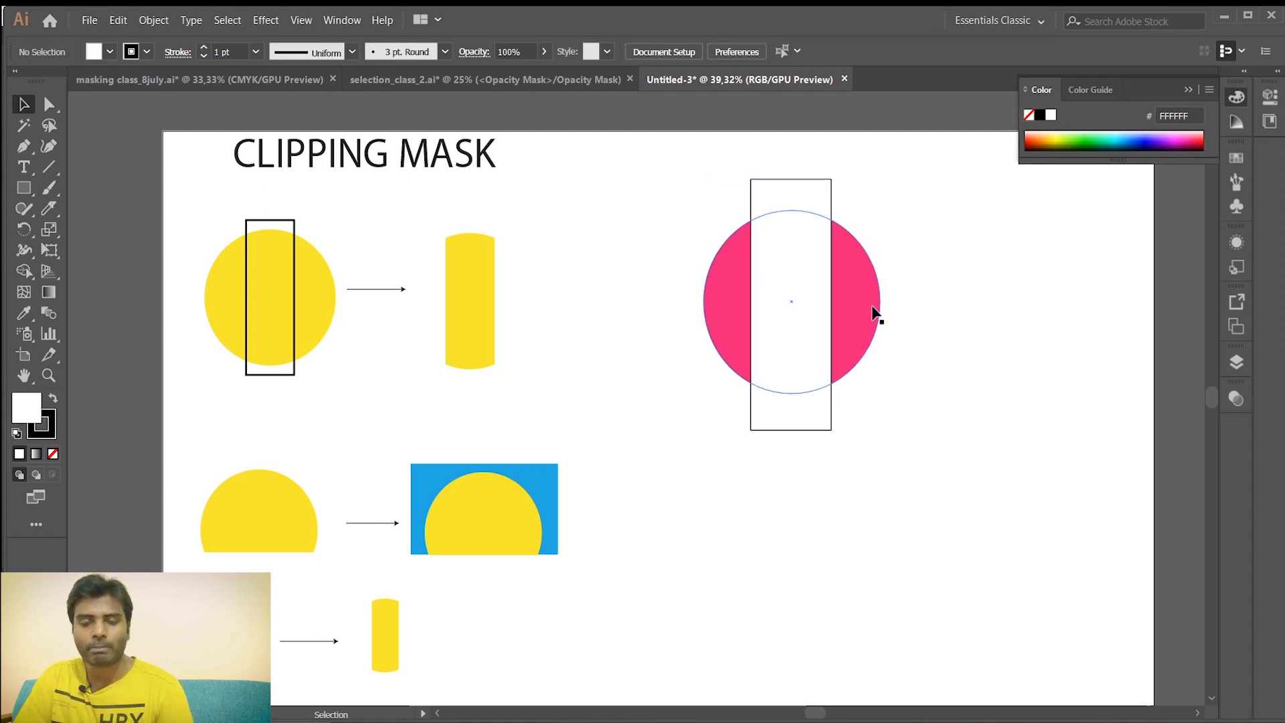
pyautogui.moveTo(881, 305); pyautogui.dragTo(987, 305)
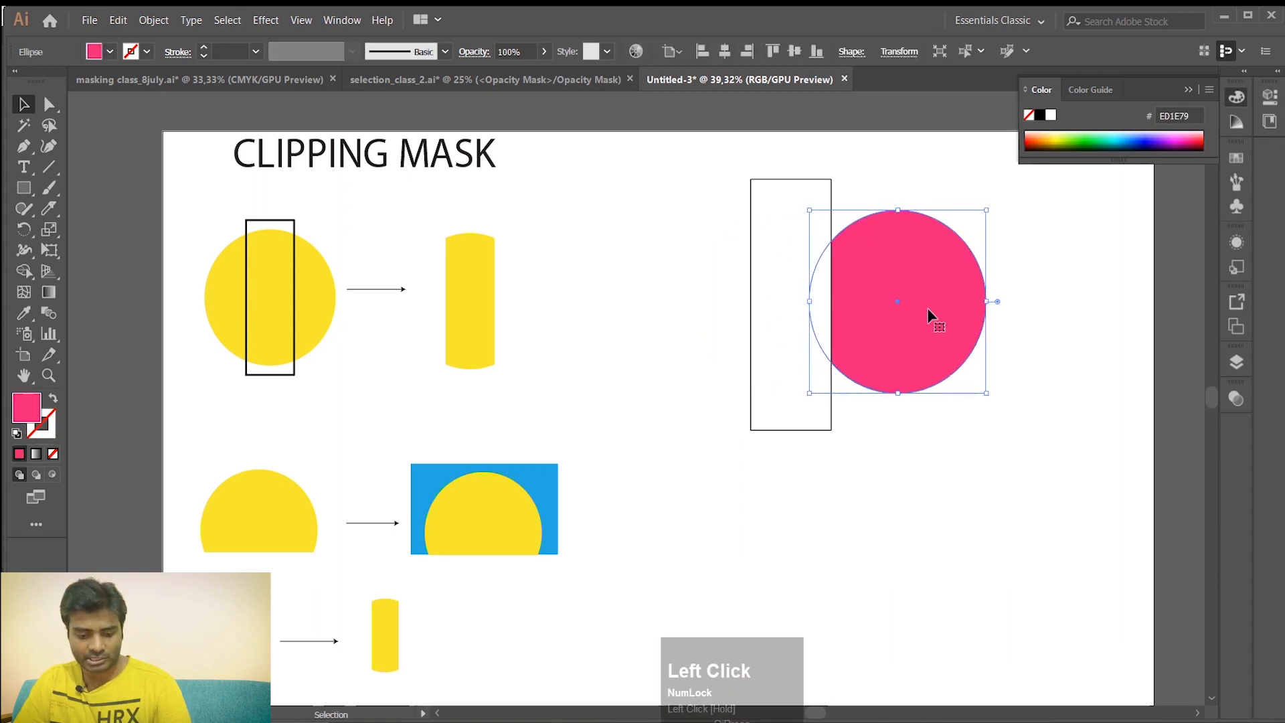
pyautogui.hotkey('ctrl', 'z')
pyautogui.moveTo(788, 286); pyautogui.dragTo(906, 263)
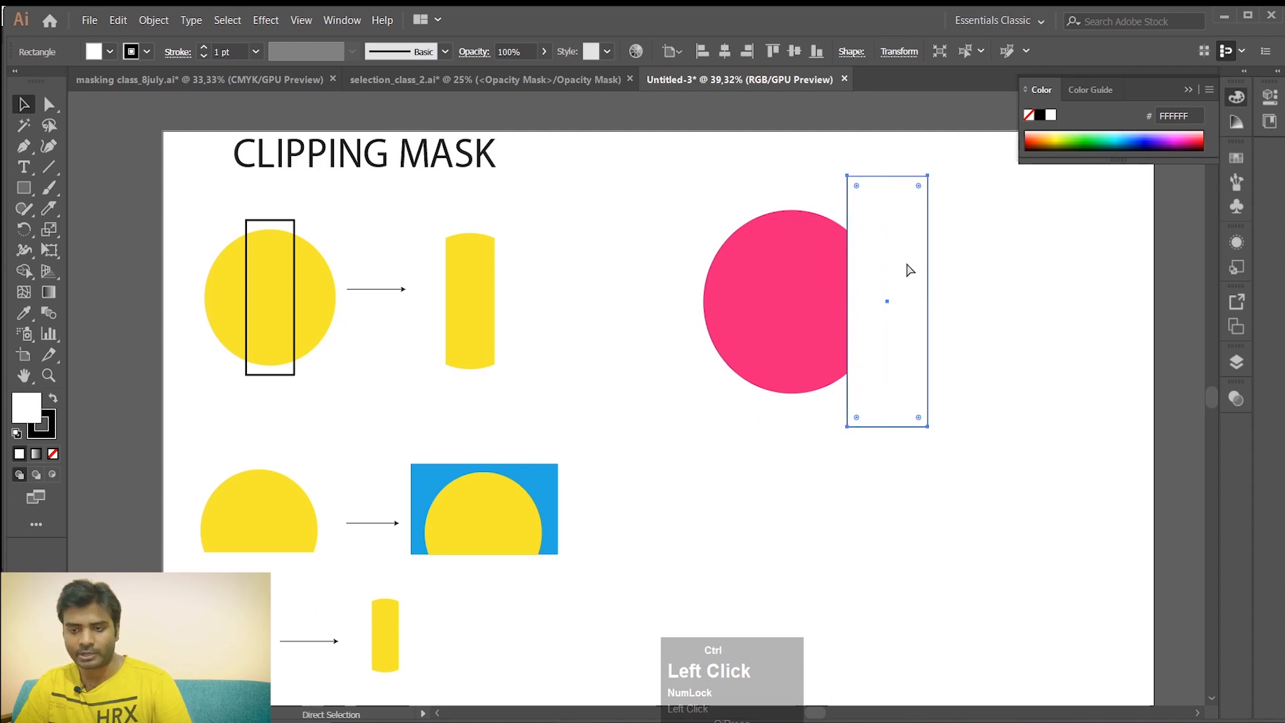
pyautogui.hotkey('ctrl', 'z')
pyautogui.click(918, 366)
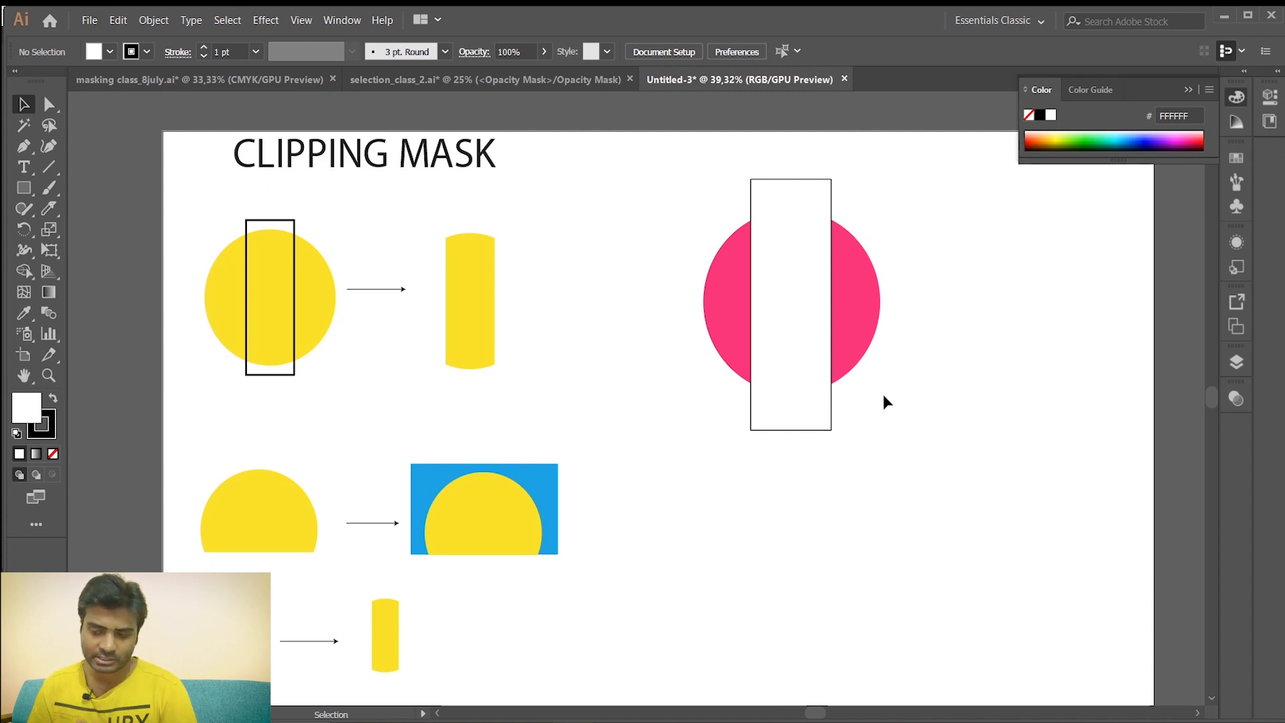
# Make a clipping mask from the pink circle and the white rectangle, and undo it
pyautogui.moveTo(929, 374); pyautogui.dragTo(602, 211)
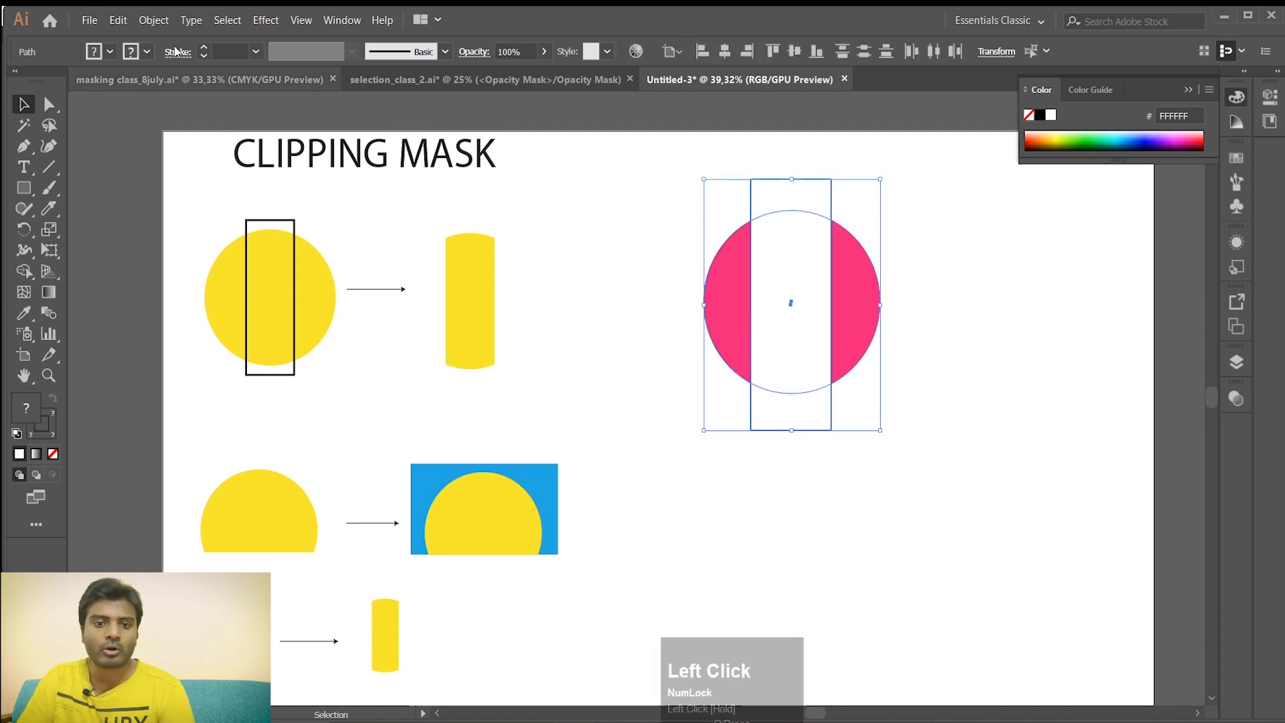
pyautogui.click(153, 20)
pyautogui.moveTo(178, 540)
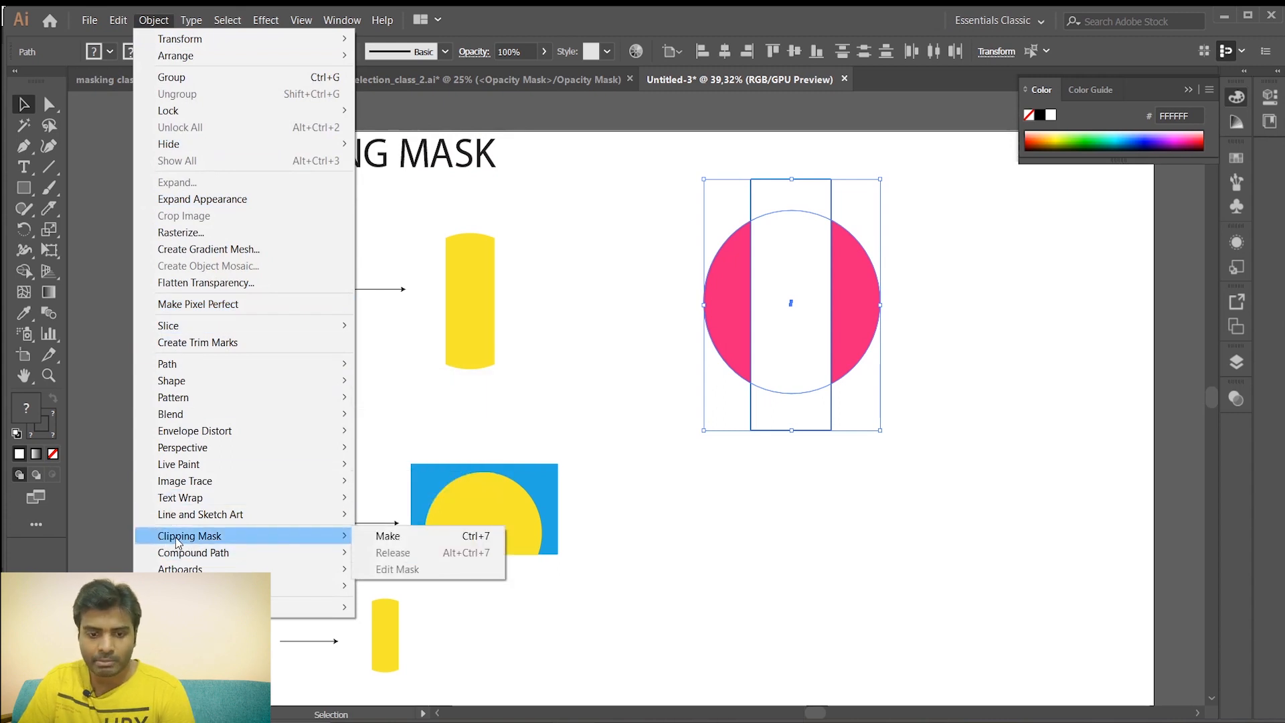
pyautogui.click(389, 536)
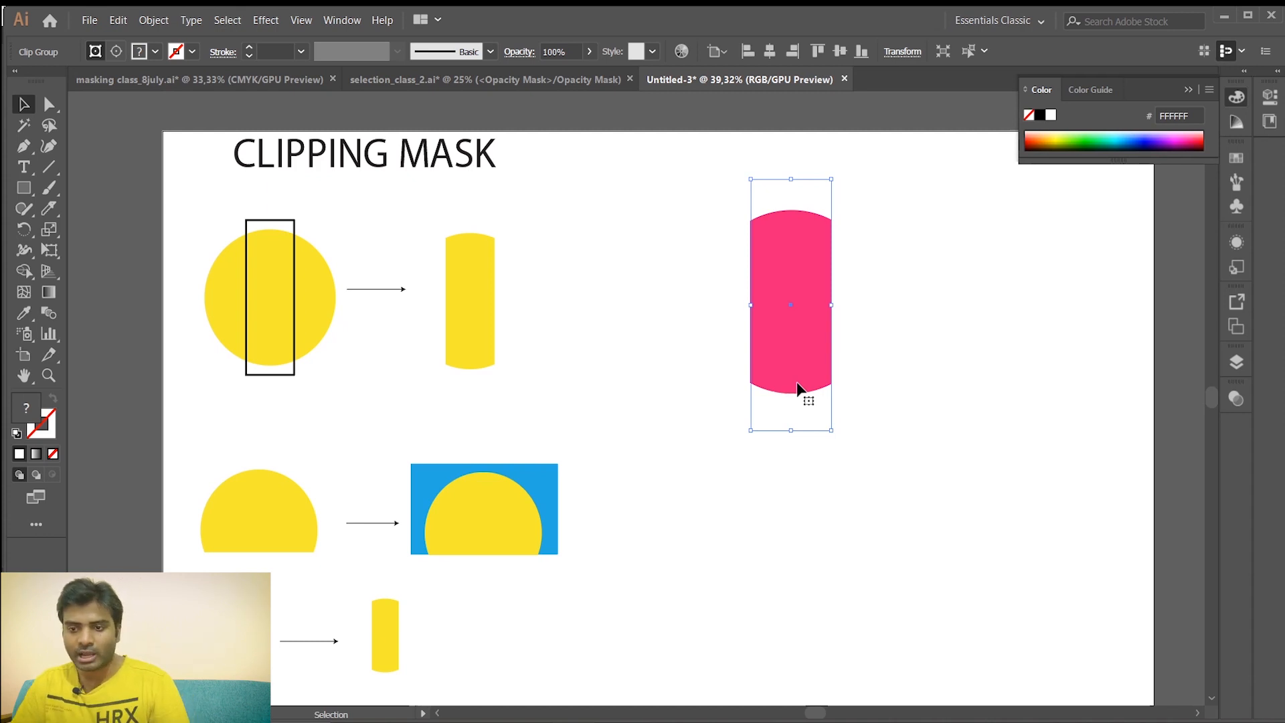
pyautogui.hotkey('ctrl', 'alt', '7')
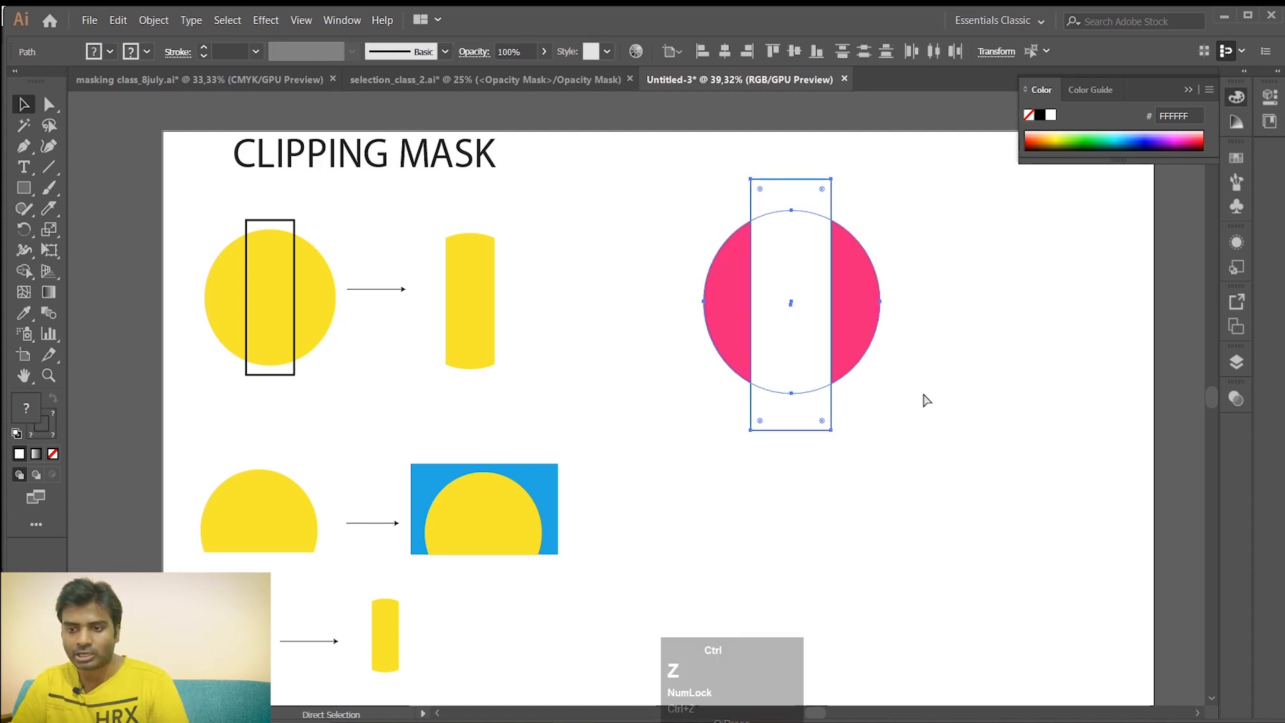
# Move the pink circle to the left, partly out from behind the rectangle, and undo the move
pyautogui.click(867, 292)
pyautogui.moveTo(732, 301); pyautogui.dragTo(618, 300)
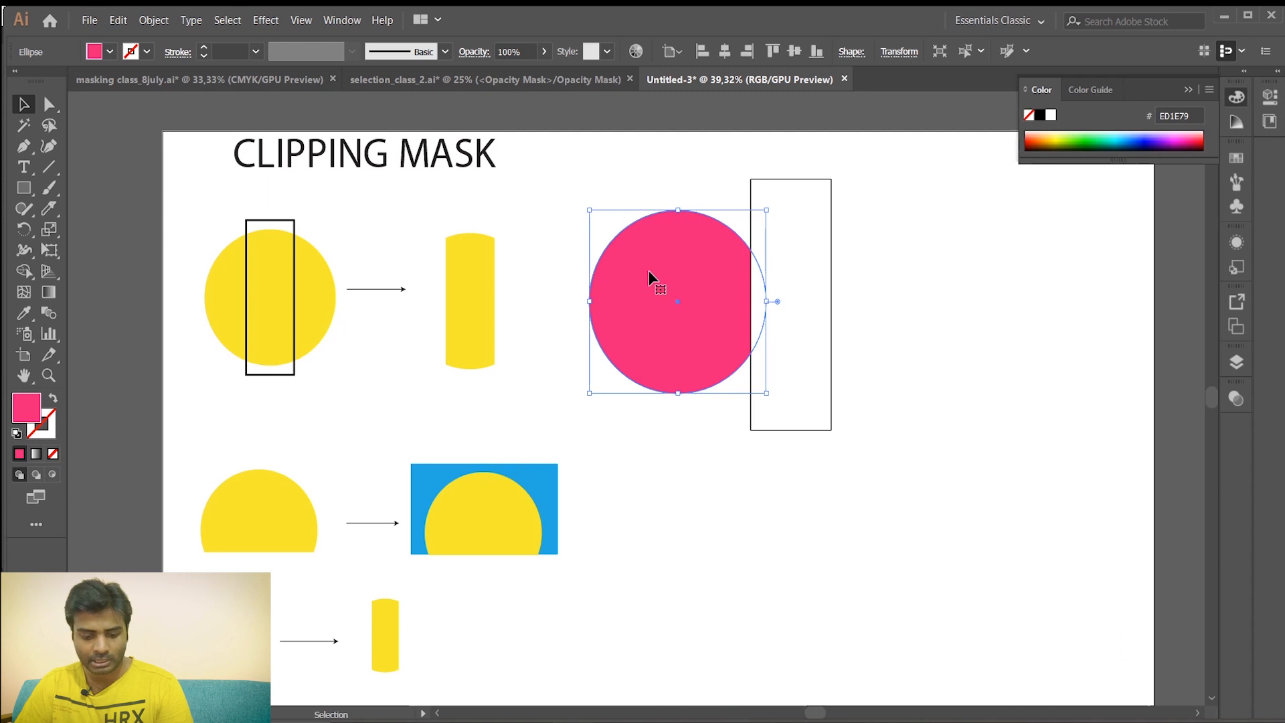
pyautogui.hotkey('ctrl', 'z')
# Fill the rectangle over the pink circle with blue (2A54FF)
pyautogui.click(788, 193)
pyautogui.click(1043, 212)
pyautogui.click(819, 203)
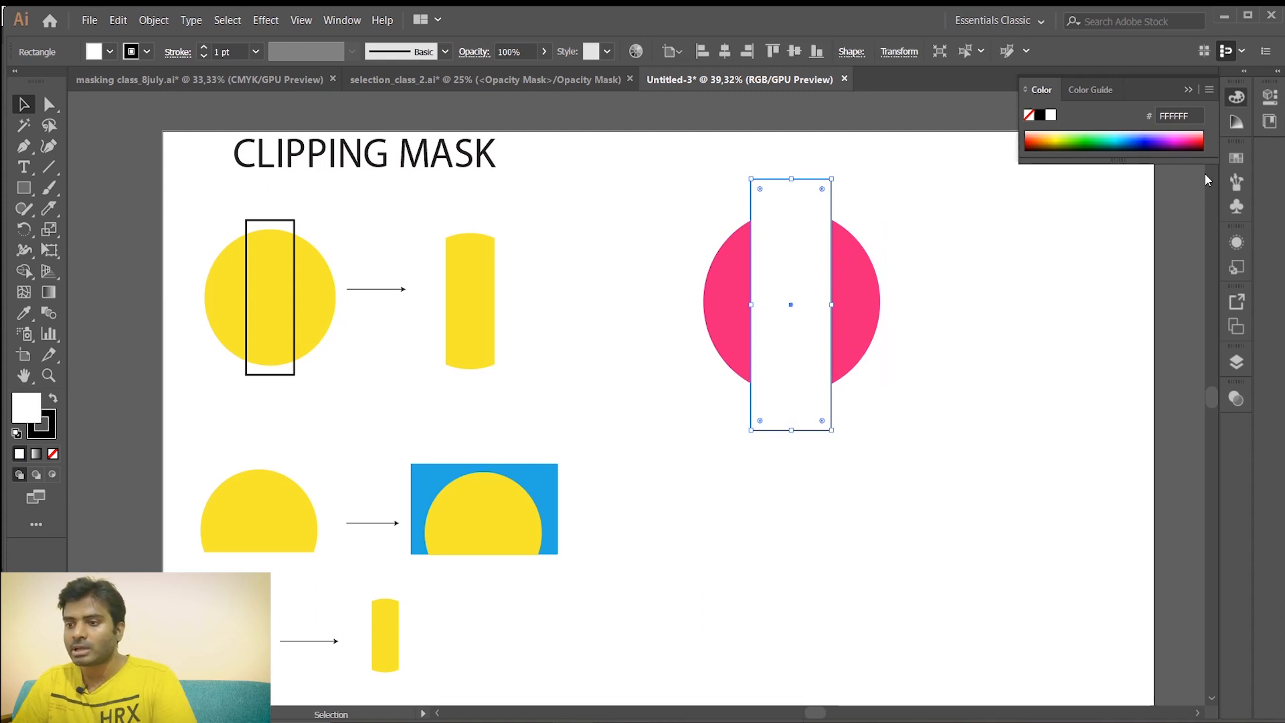
pyautogui.click(1142, 132)
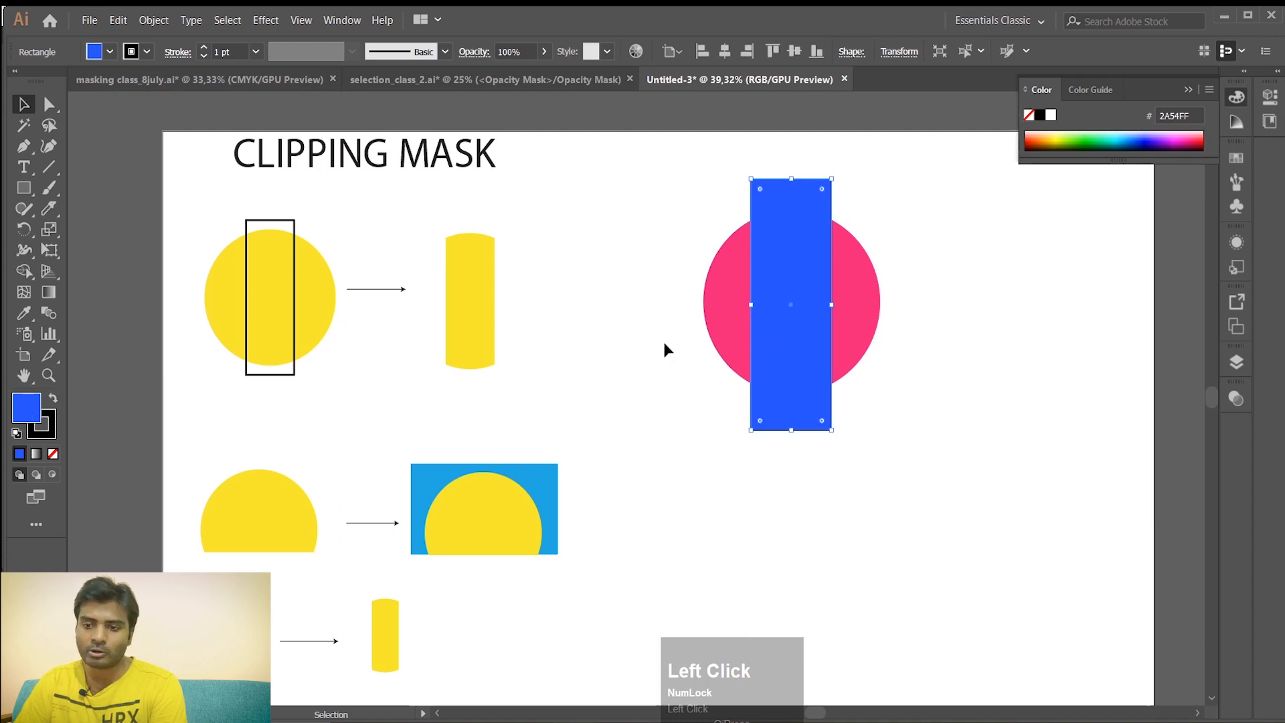
pyautogui.click(964, 355)
# Make a clipping mask from the pink circle and the blue rectangle, and undo it
pyautogui.moveTo(934, 367); pyautogui.dragTo(643, 246)
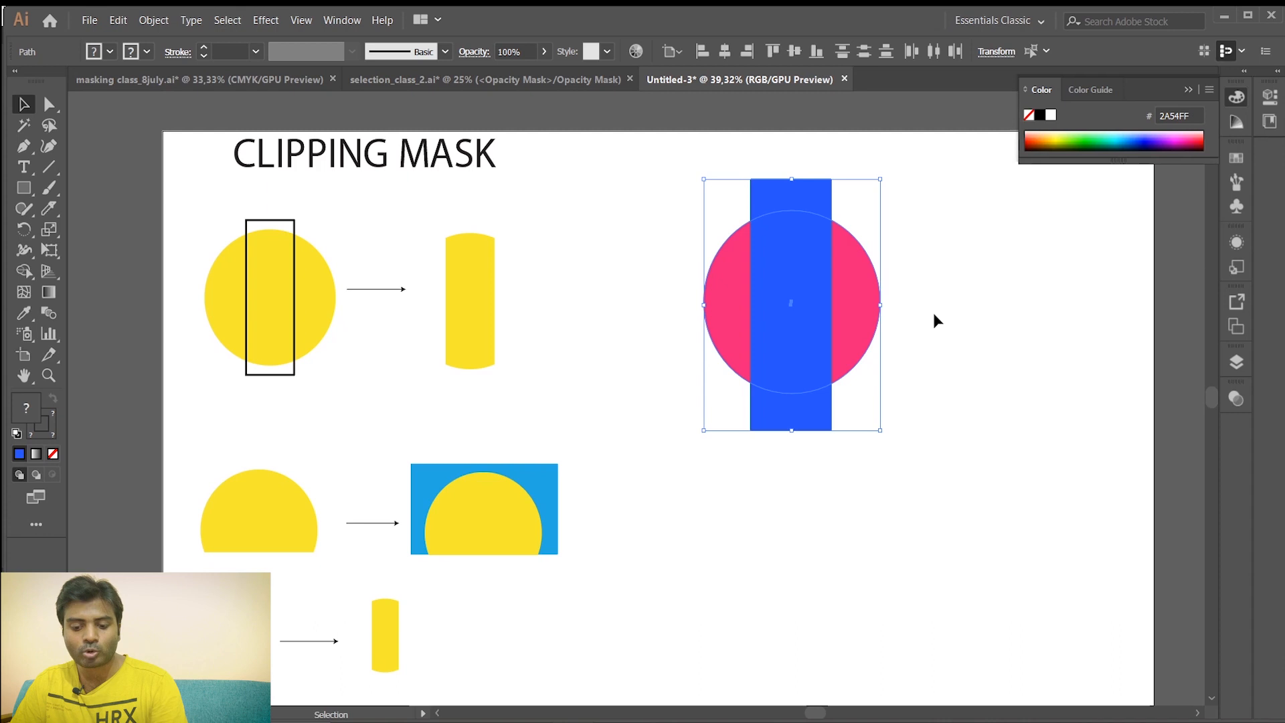
pyautogui.click(155, 20)
pyautogui.moveTo(204, 539)
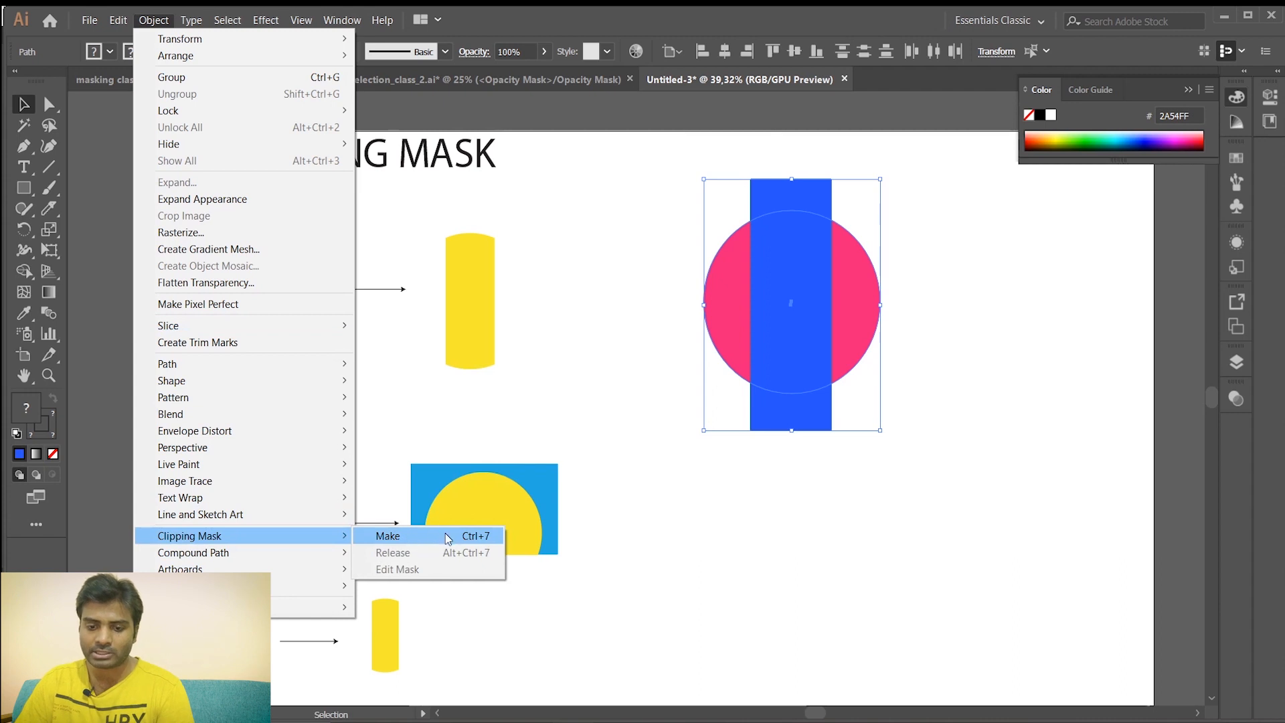
pyautogui.click(818, 245)
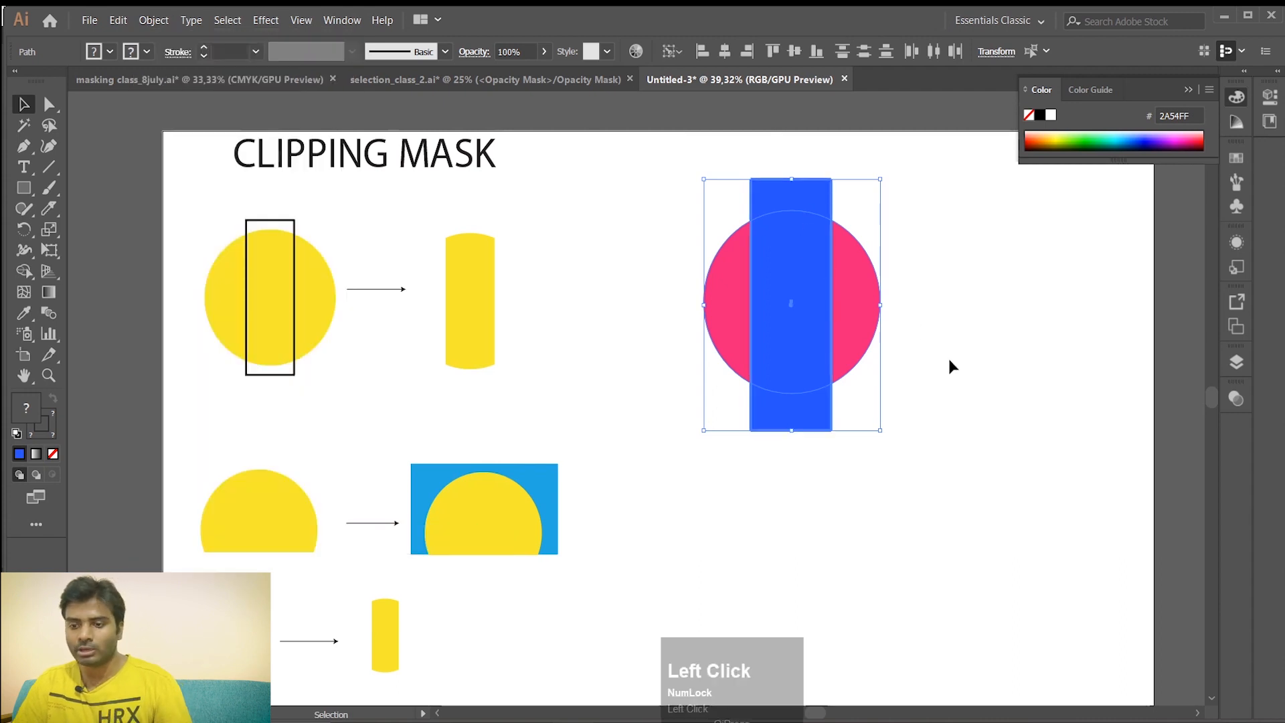
pyautogui.click(953, 392)
pyautogui.moveTo(956, 432); pyautogui.dragTo(621, 228)
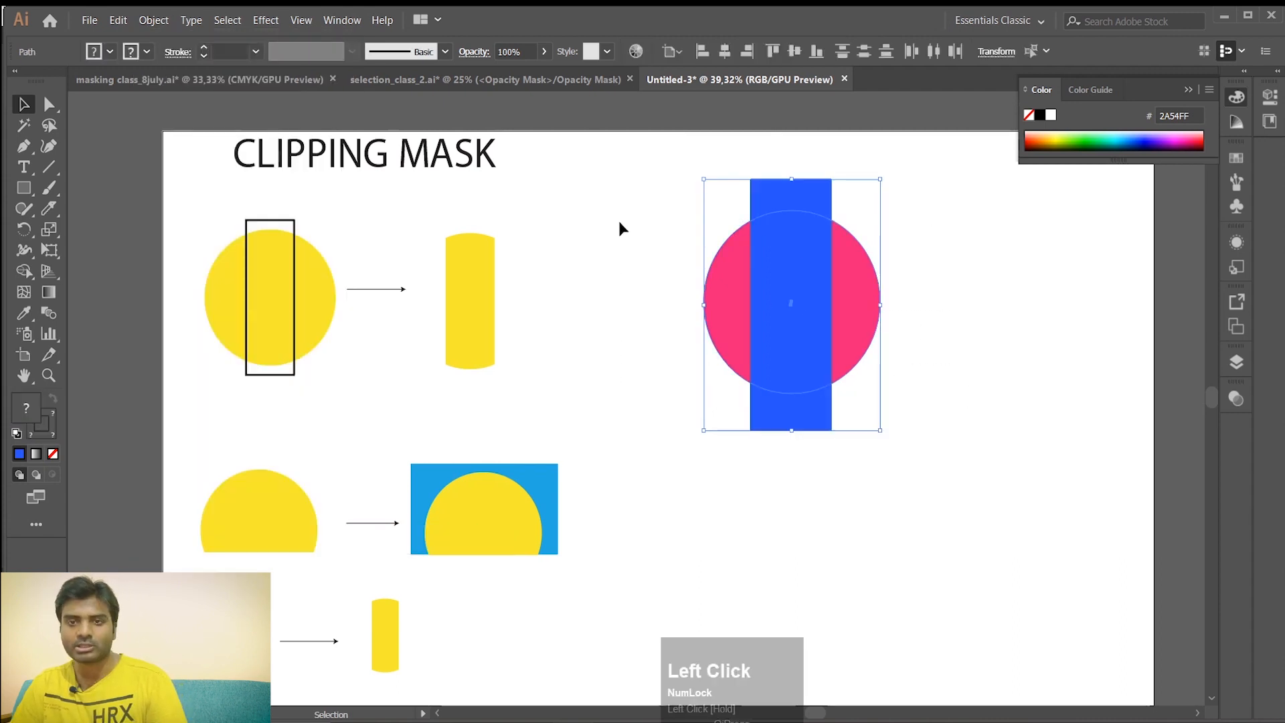
pyautogui.hotkey('ctrl', '7')
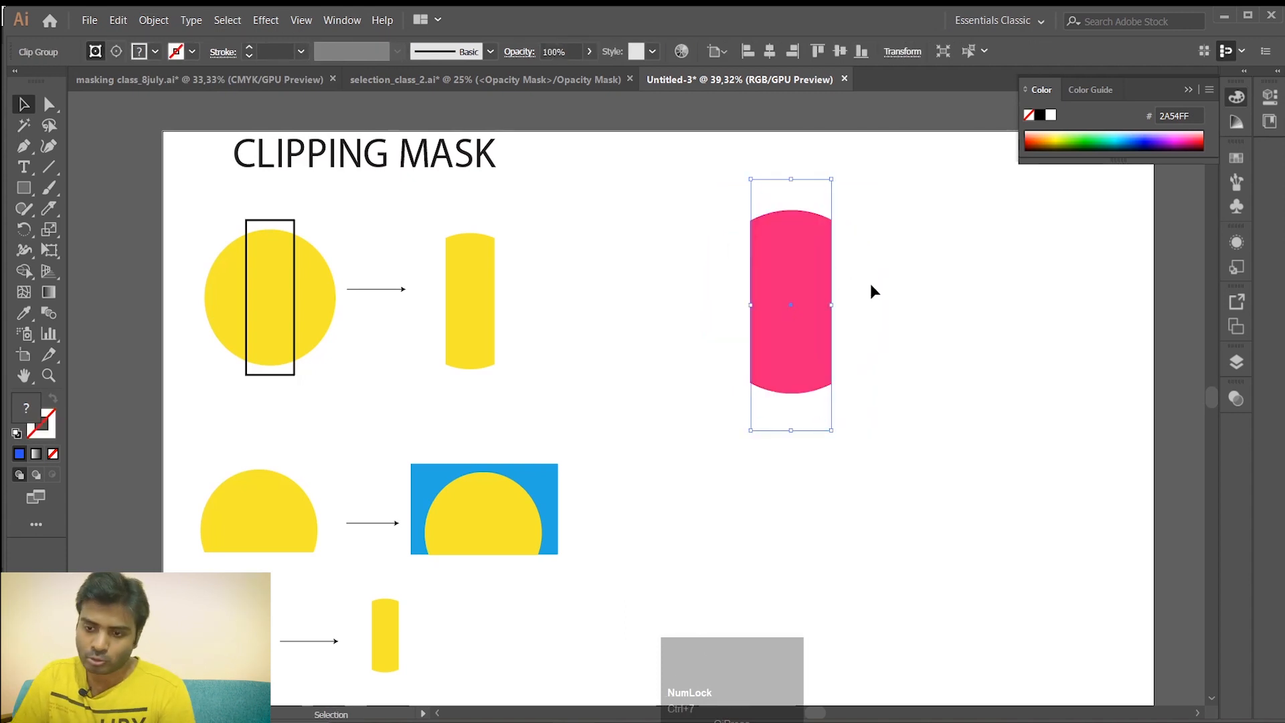
pyautogui.hotkey('ctrl', 'z')
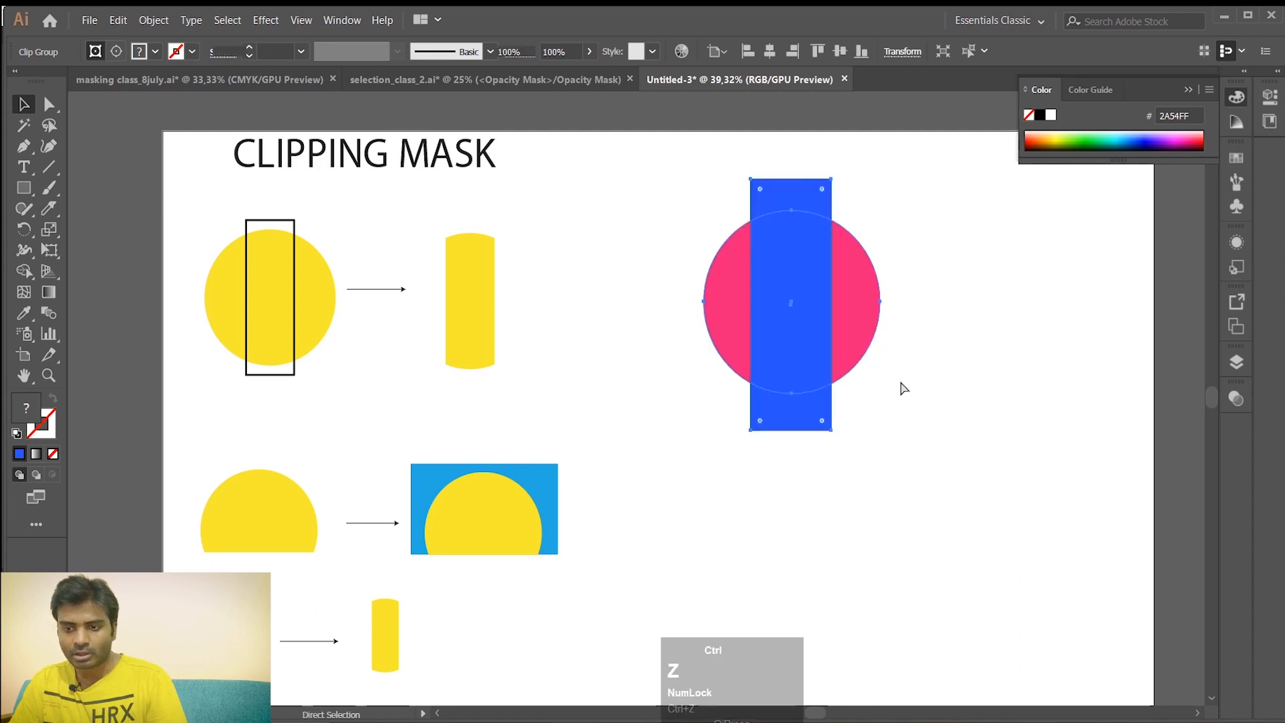
# Duplicate the pink circle and blue rectangle to the left, and make a clipping mask from the original pair
pyautogui.moveTo(774, 320); pyautogui.dragTo(582, 321)
pyautogui.click(985, 425)
pyautogui.moveTo(932, 409); pyautogui.dragTo(708, 192)
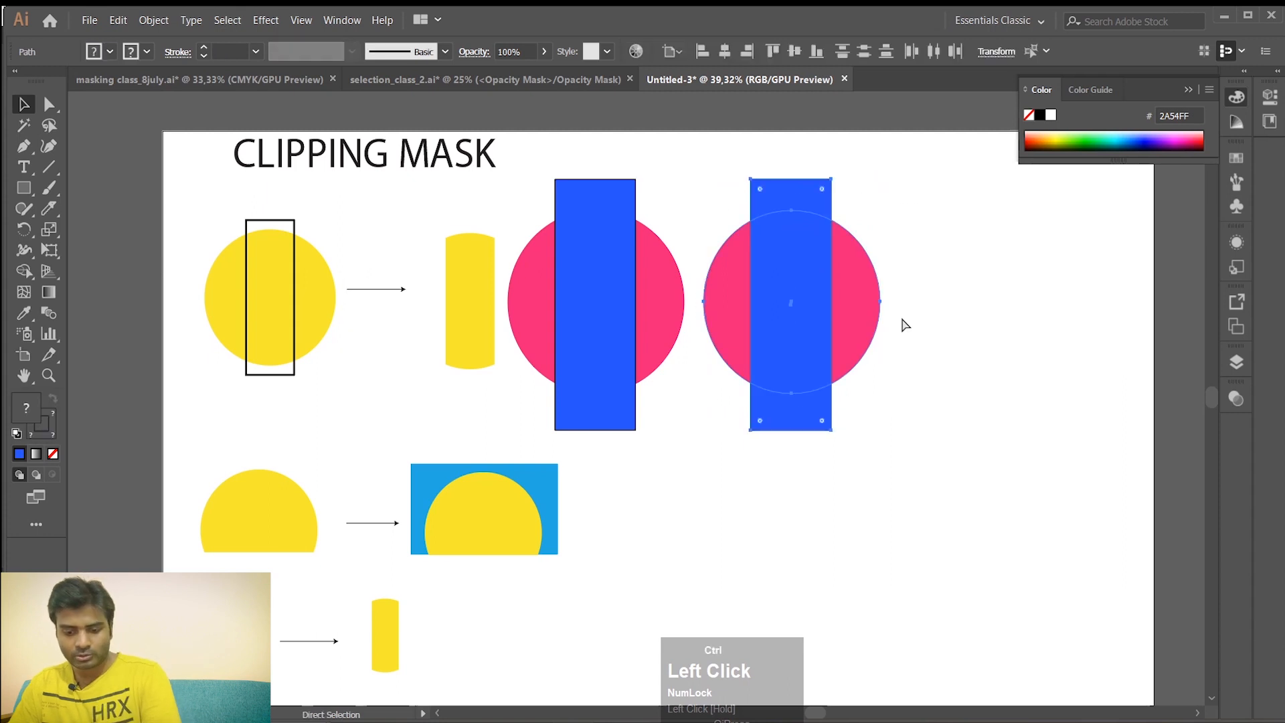
pyautogui.hotkey('ctrl', '7')
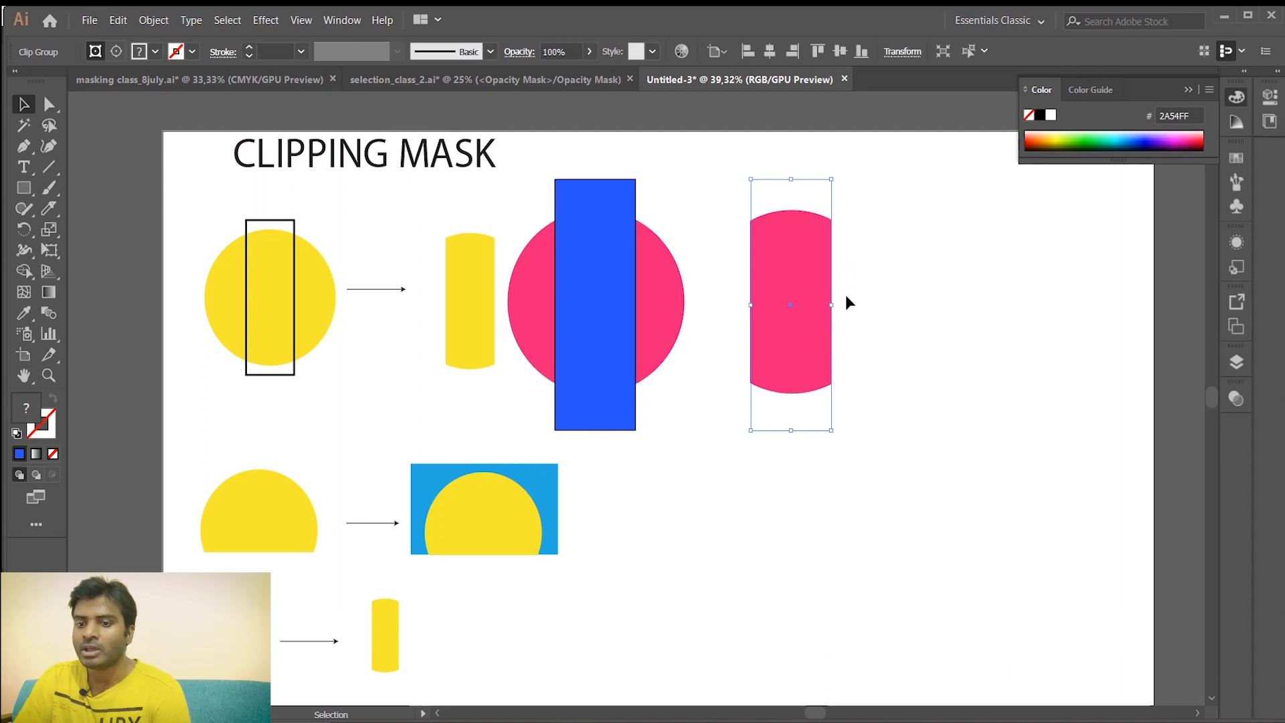
# Close the colour settings, show the layers in a floating panel, and expand the new clip group's contents
pyautogui.click(1189, 90)
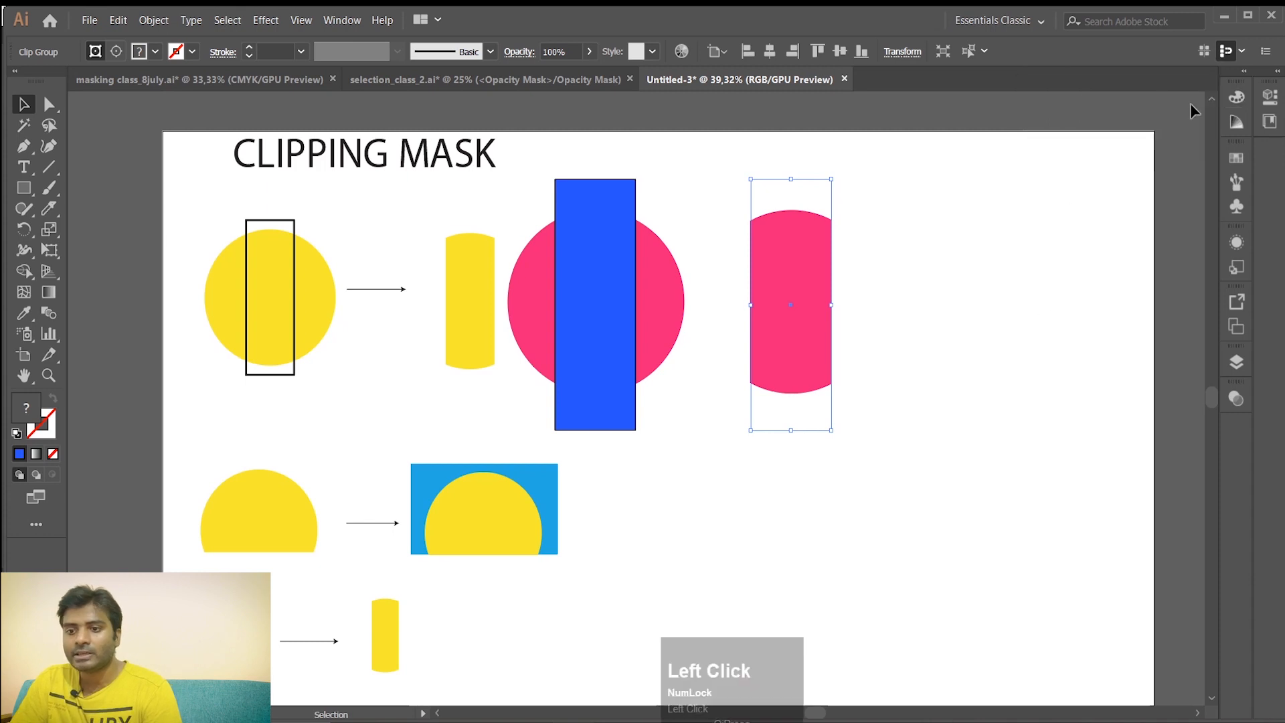
pyautogui.click(803, 269)
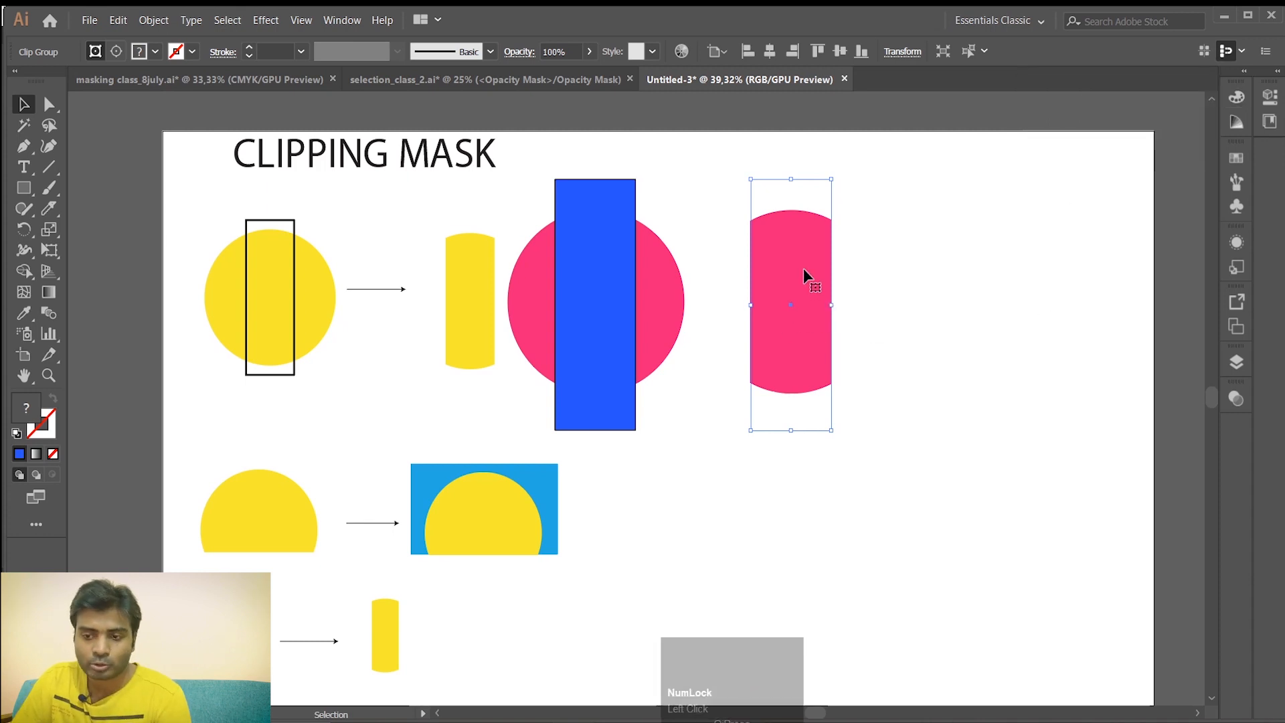
pyautogui.click(1235, 362)
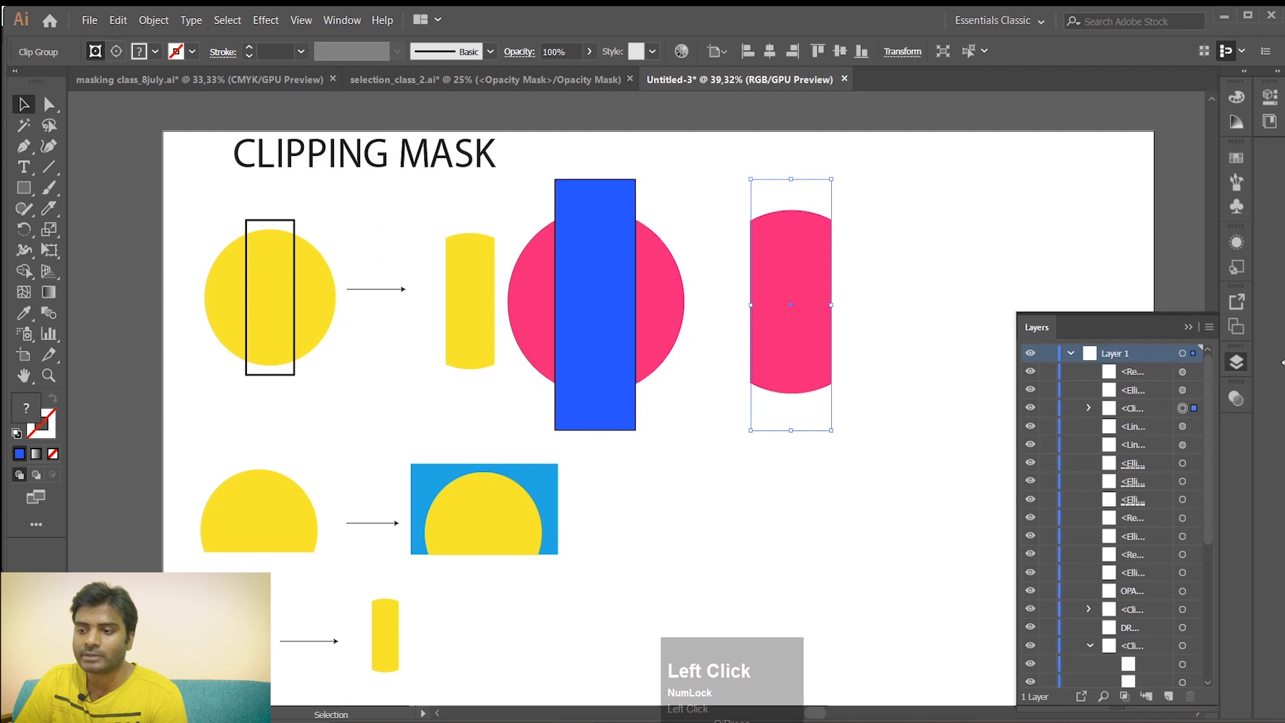
pyautogui.moveTo(1134, 326); pyautogui.dragTo(1109, 191)
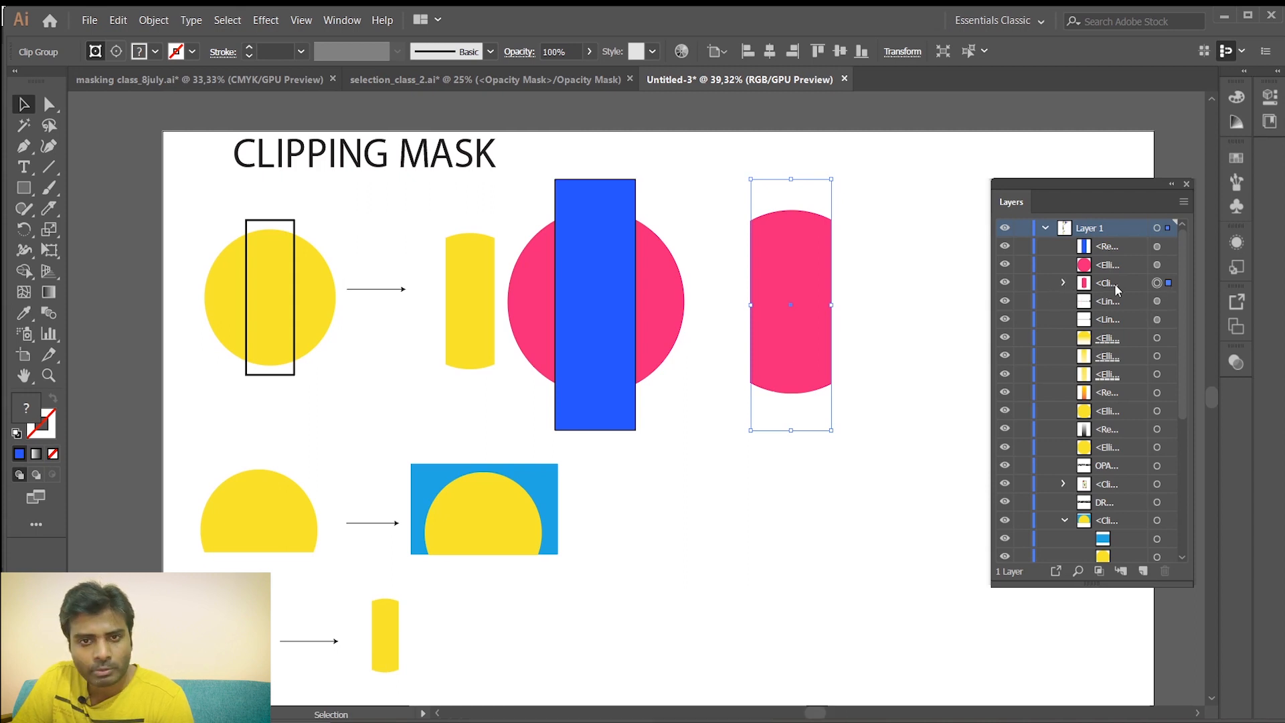
pyautogui.click(1063, 282)
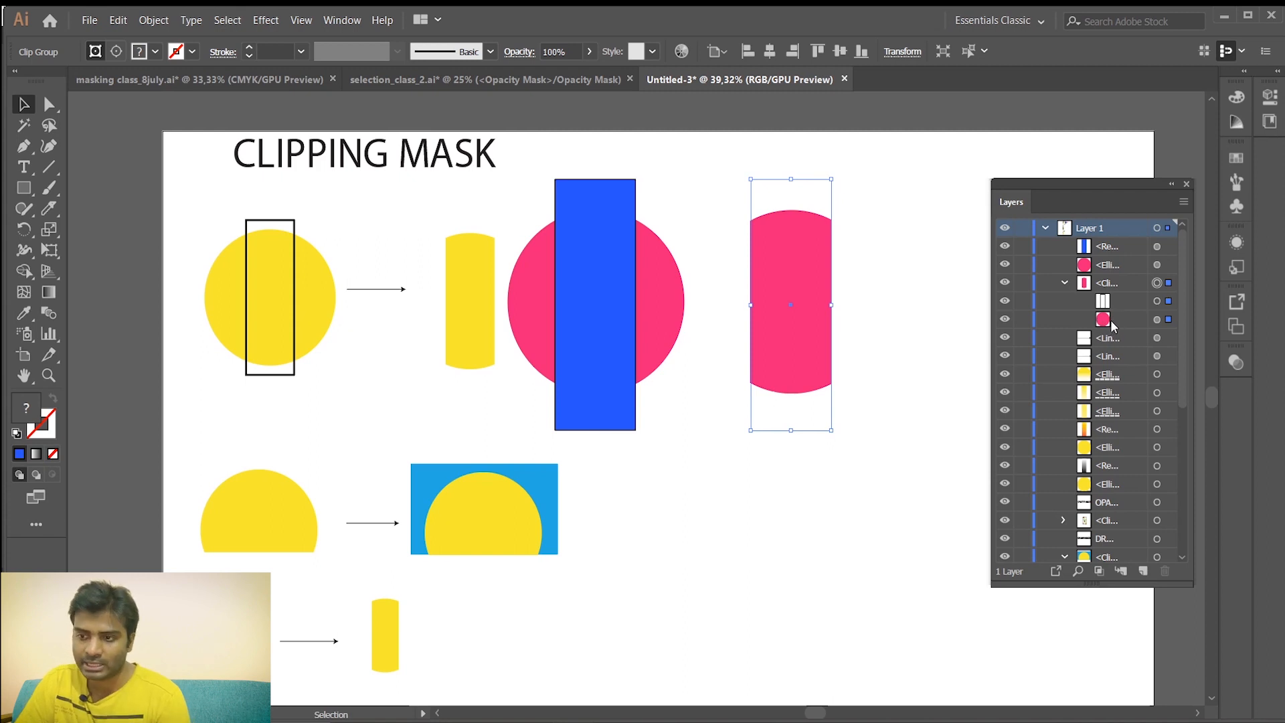
# Hide and restore the mask rectangle in the clip group, and do the same with the pink circle
pyautogui.click(1101, 305)
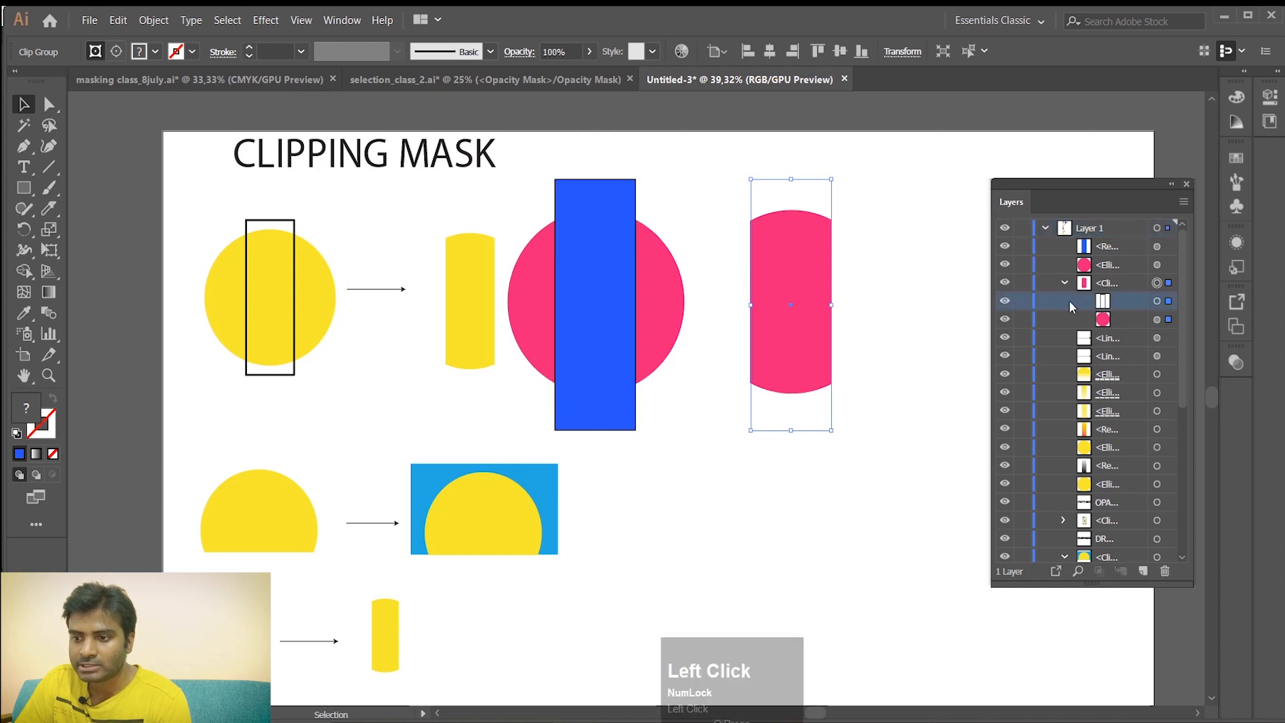
pyautogui.click(1005, 303)
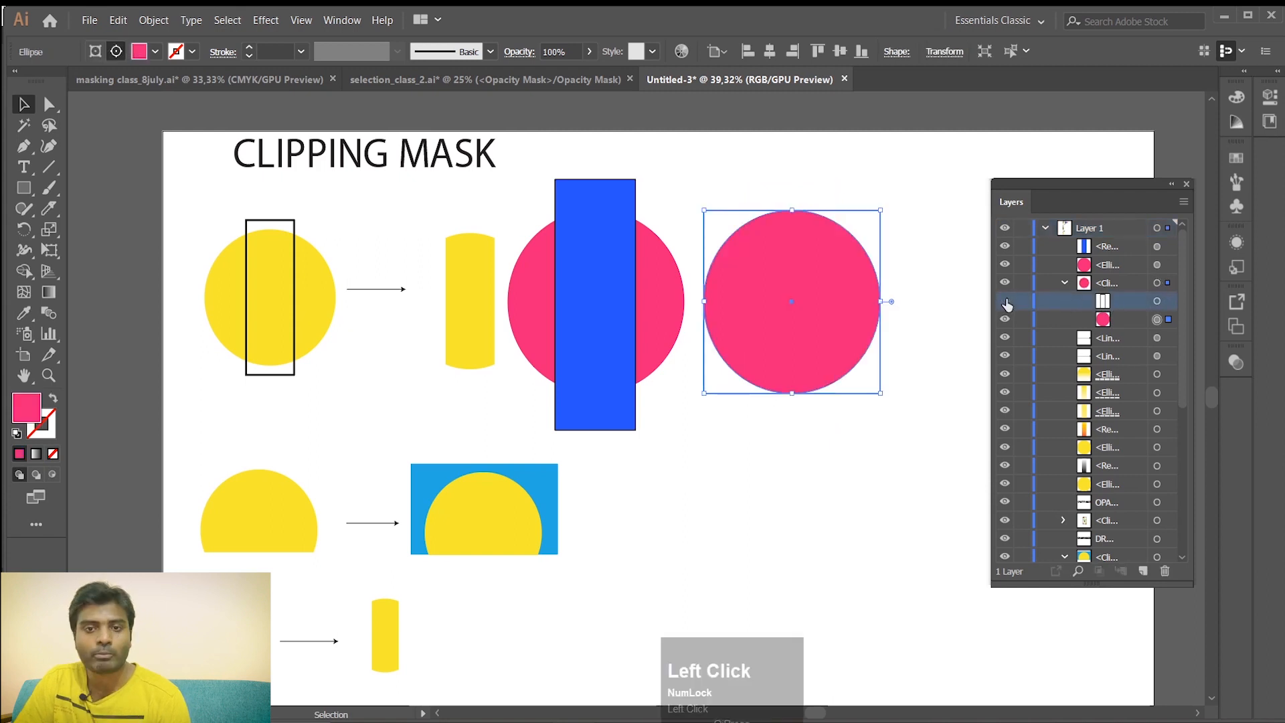
pyautogui.click(1005, 301)
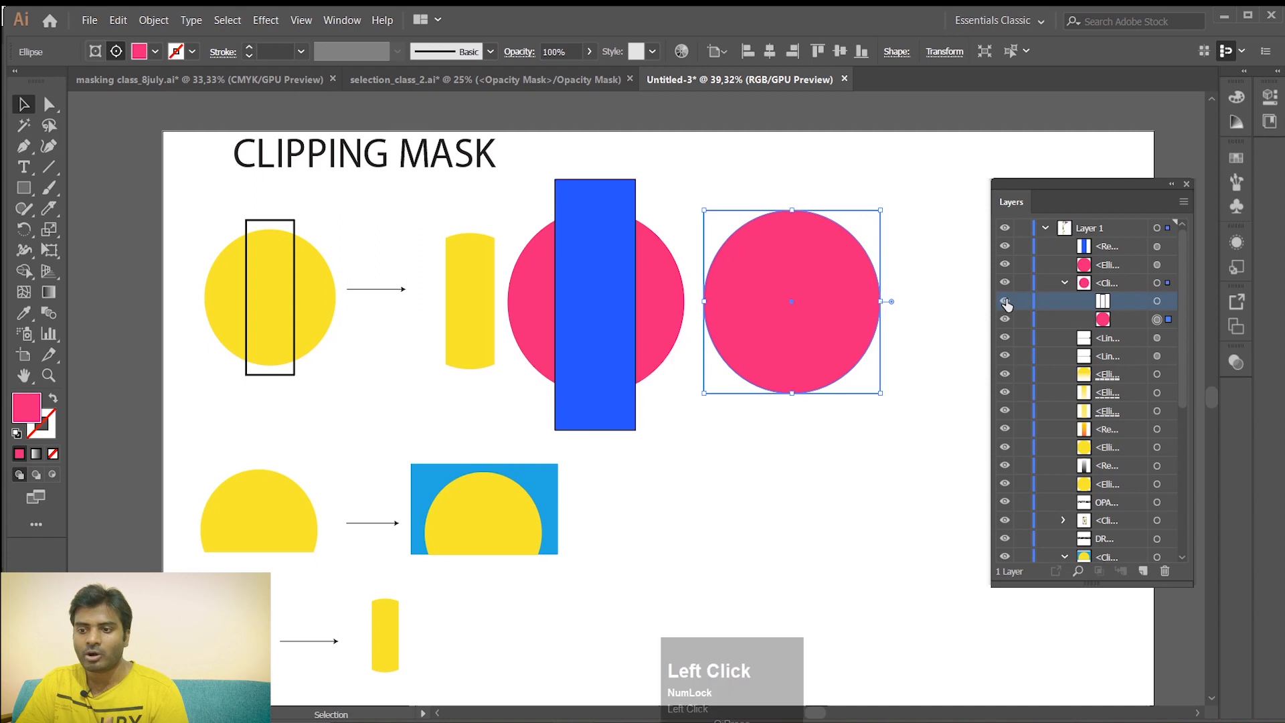
pyautogui.click(1005, 321)
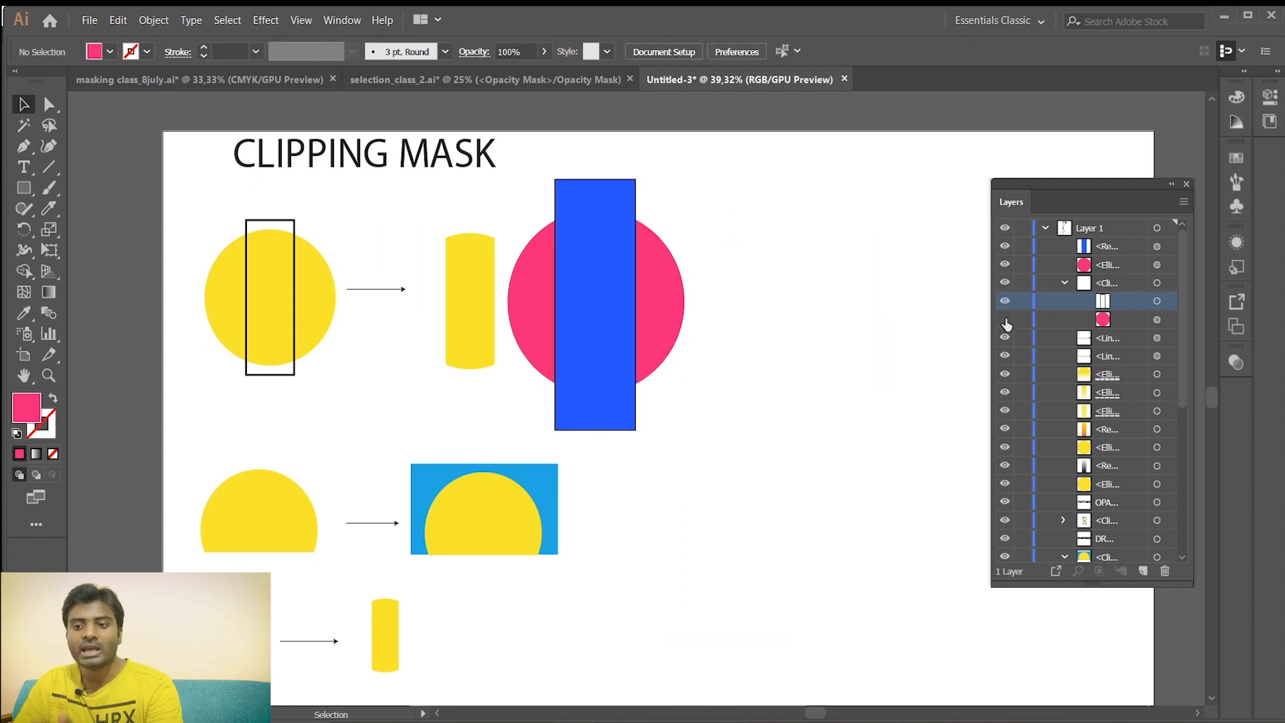
pyautogui.moveTo(713, 215); pyautogui.dragTo(868, 376)
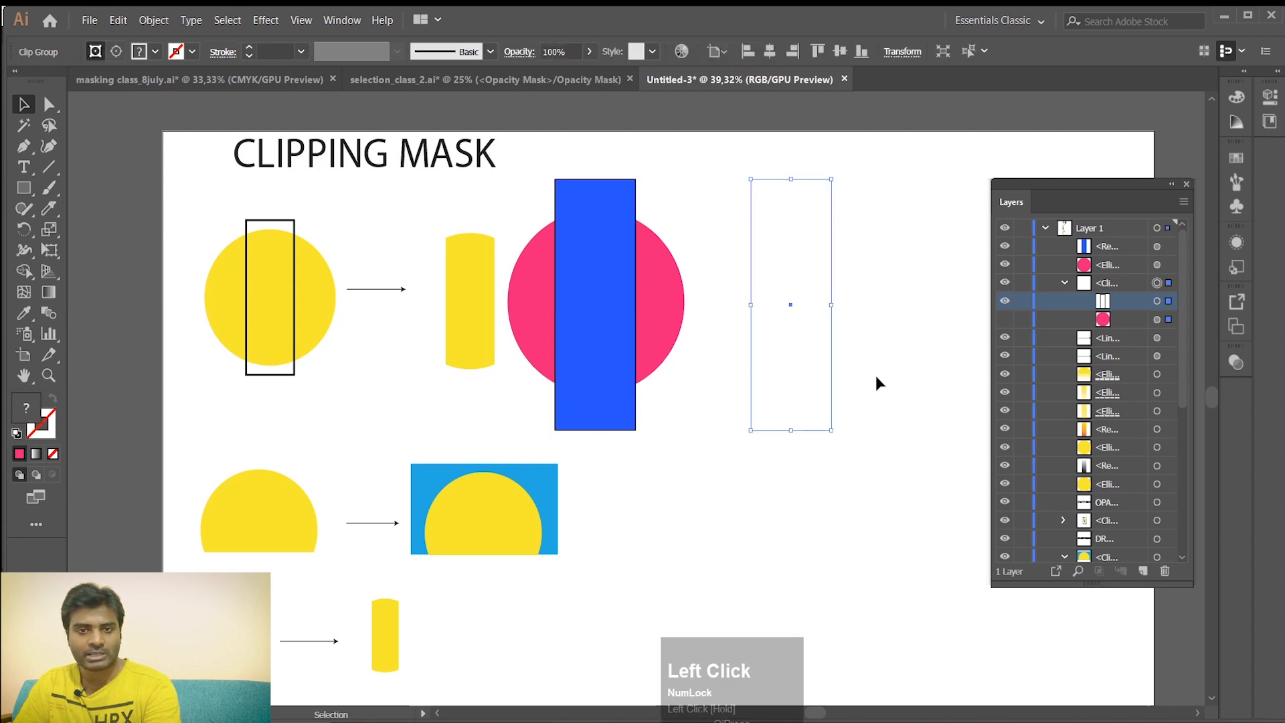
pyautogui.click(1005, 322)
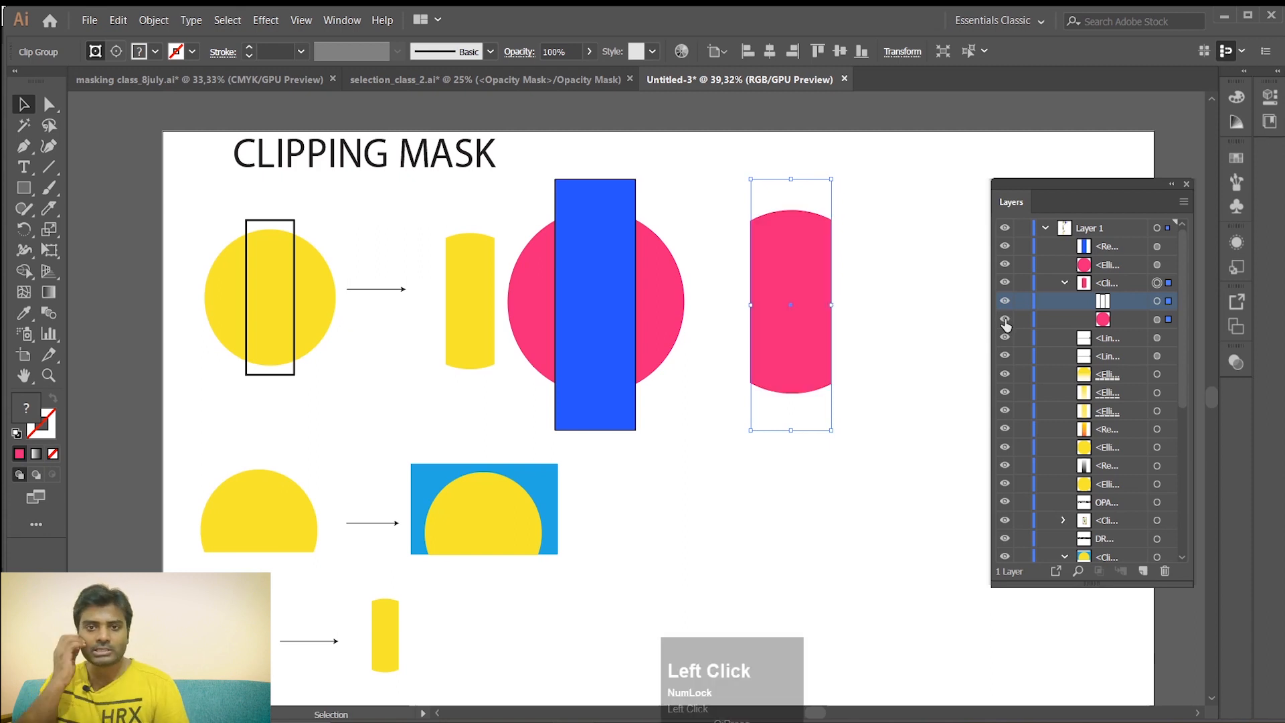
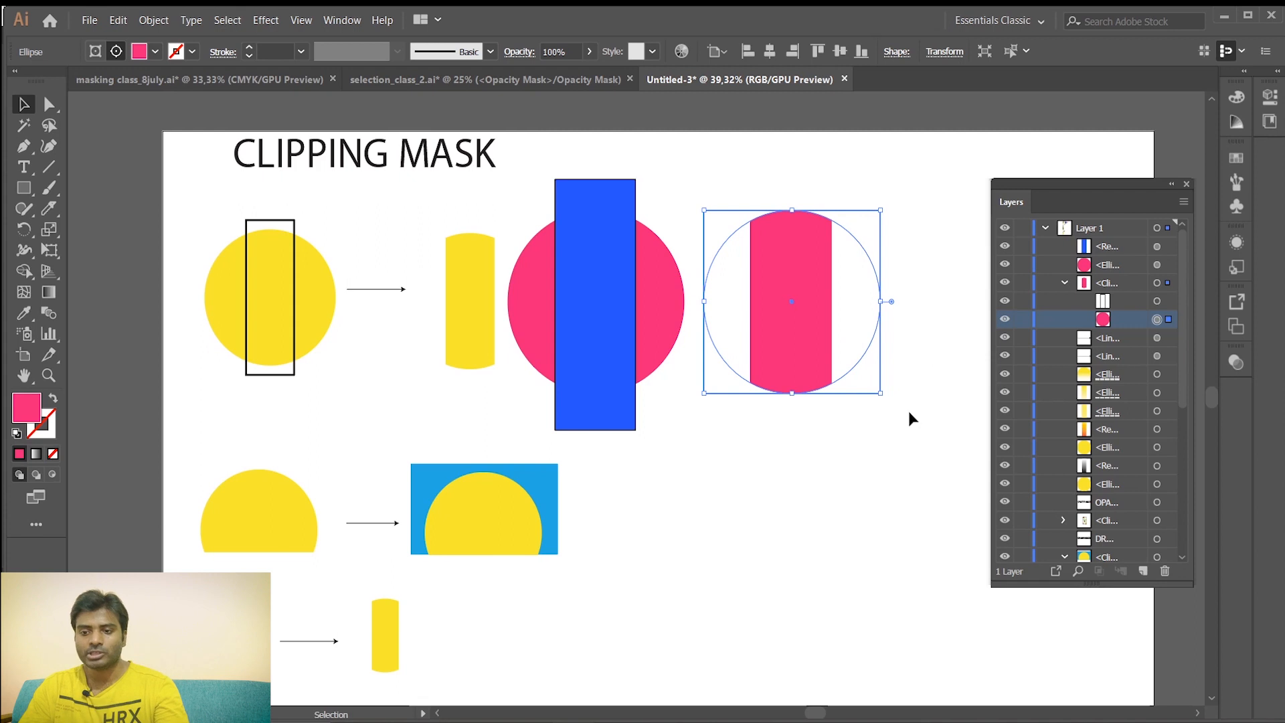
pyautogui.click(816, 312)
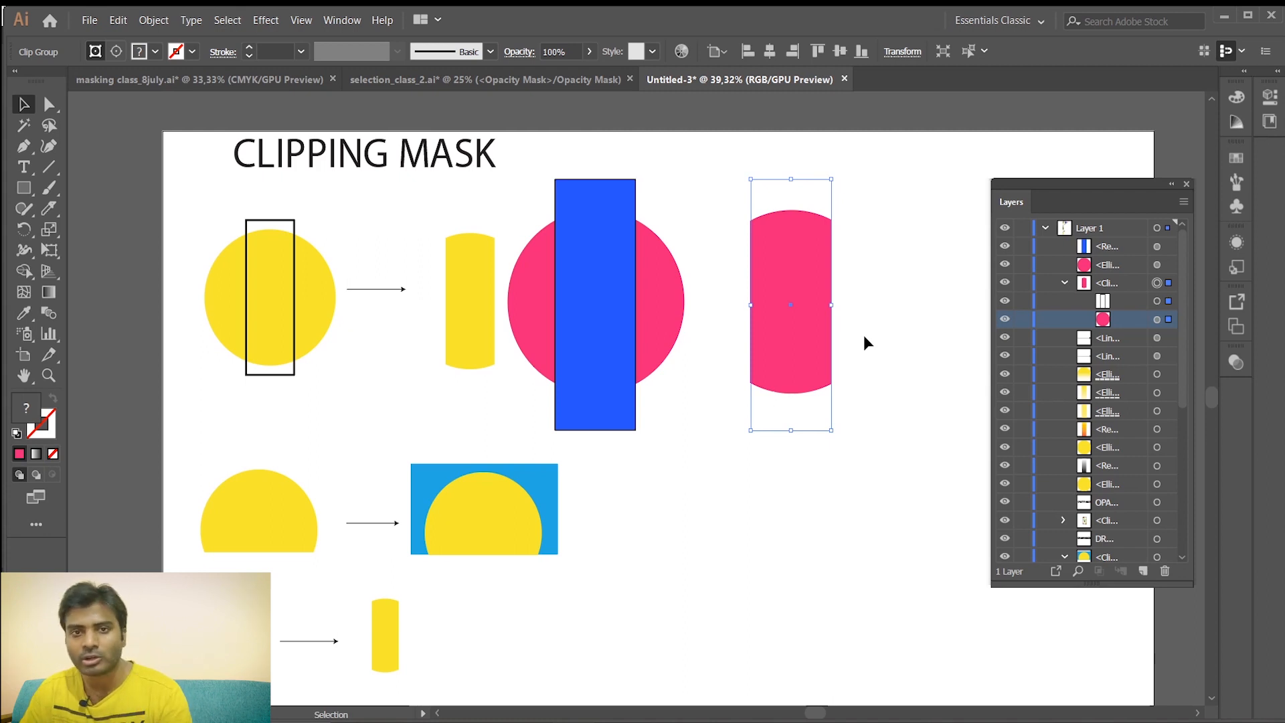
pyautogui.click(934, 340)
pyautogui.click(781, 305)
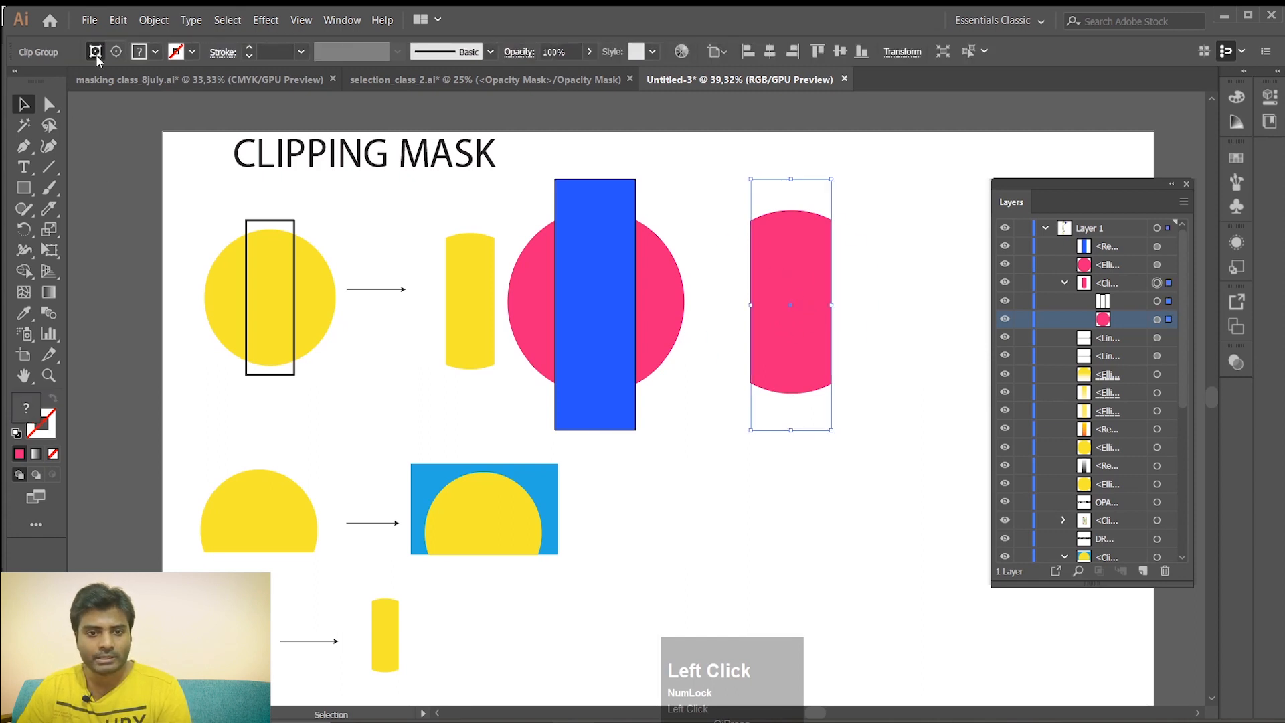
pyautogui.click(895, 301)
pyautogui.click(794, 279)
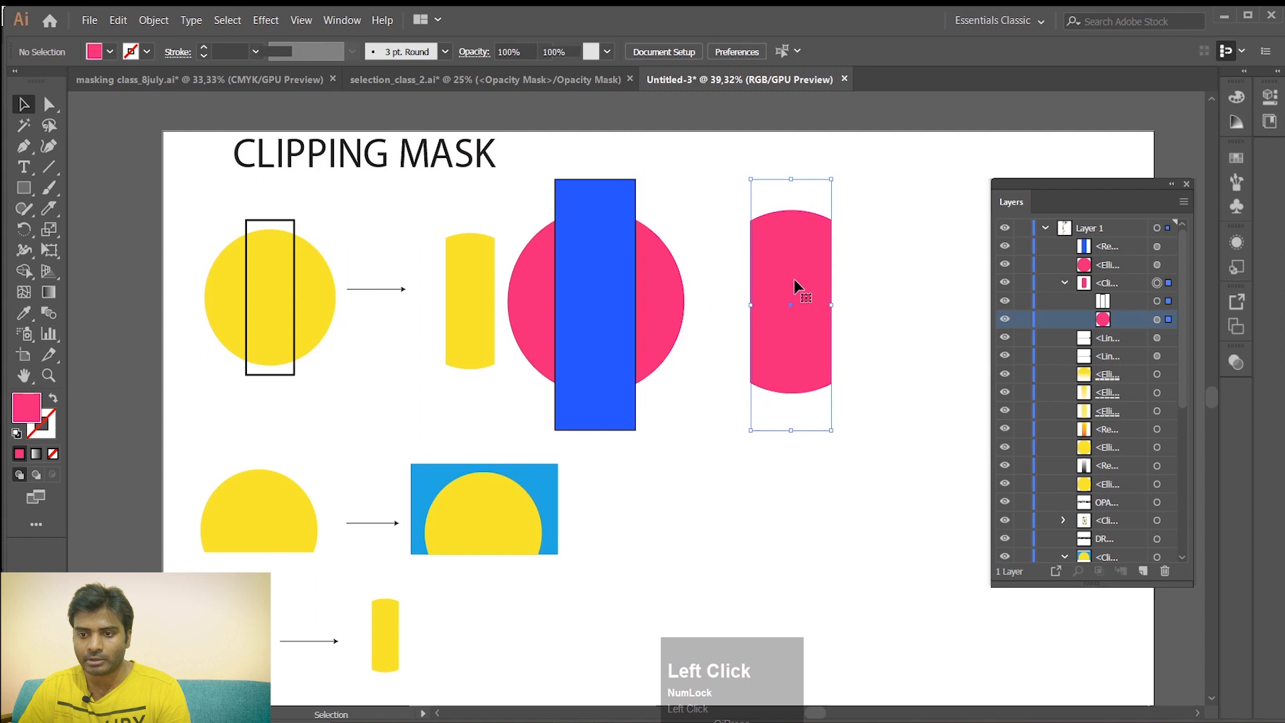
pyautogui.click(889, 283)
pyautogui.click(836, 214)
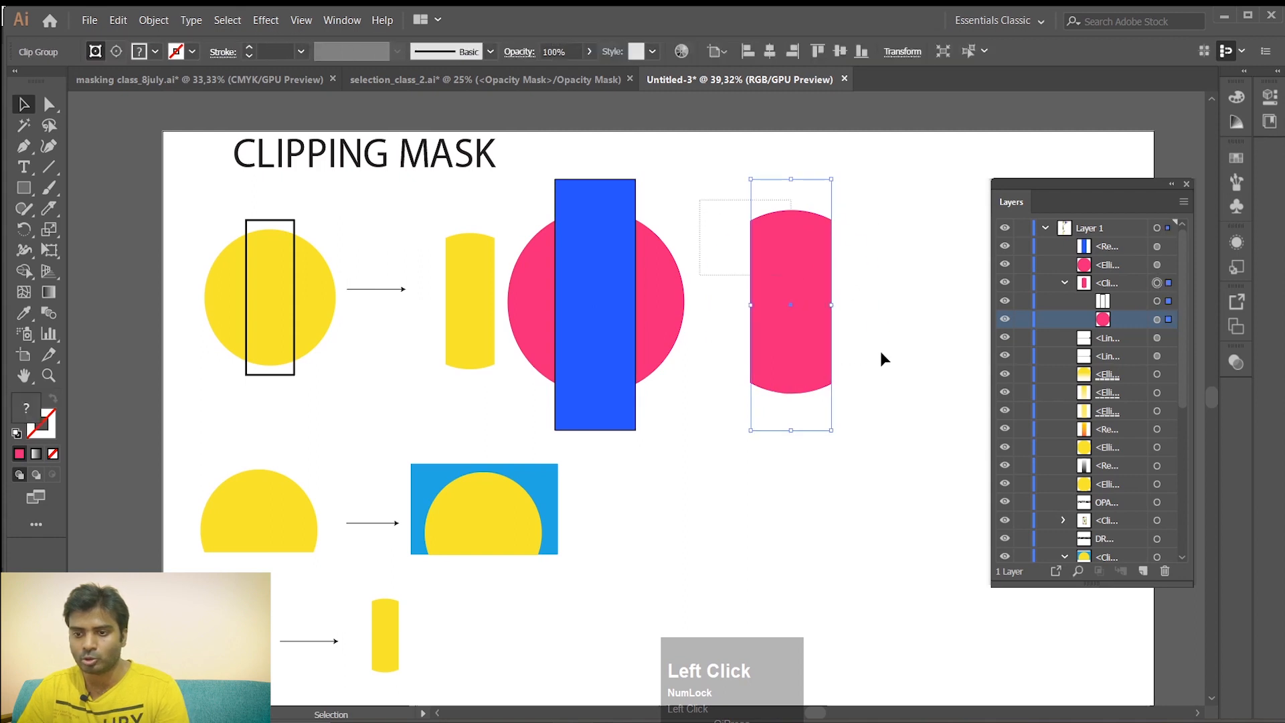
# Target the mask rectangle in the clip group and widen it on both sides to reveal most of the pink circle
pyautogui.click(1156, 302)
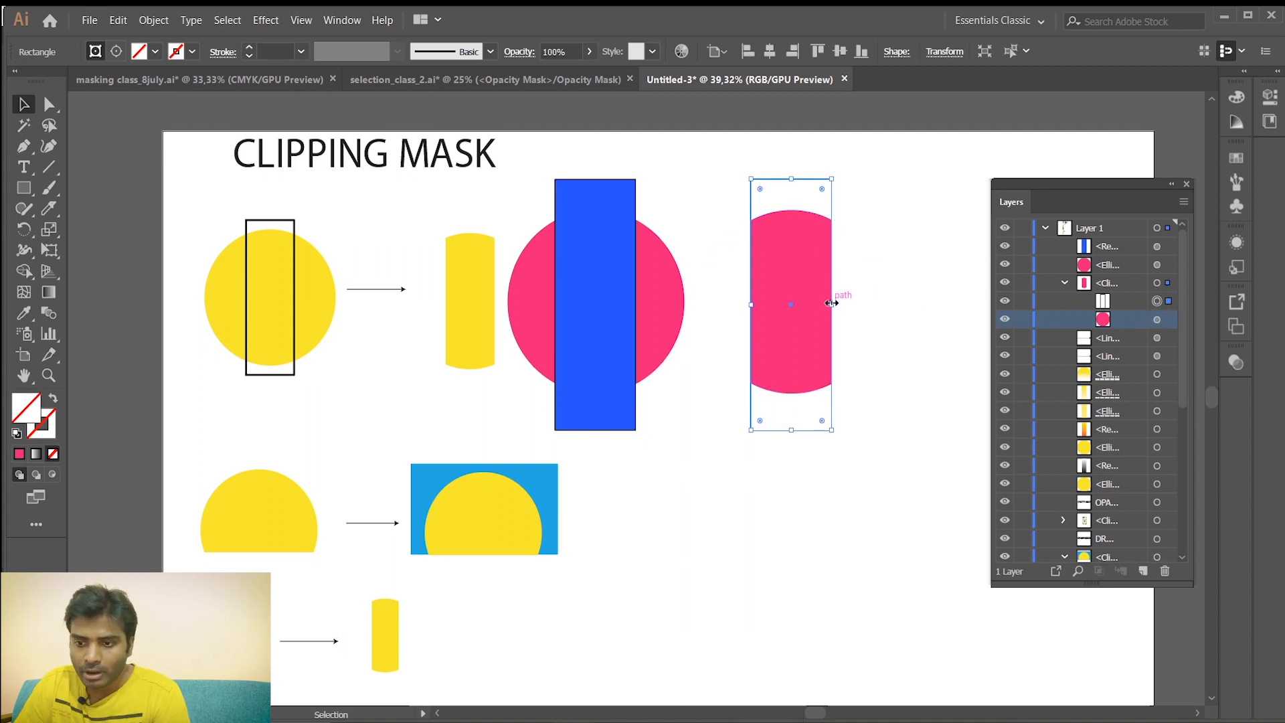
pyautogui.moveTo(832, 303); pyautogui.dragTo(876, 306)
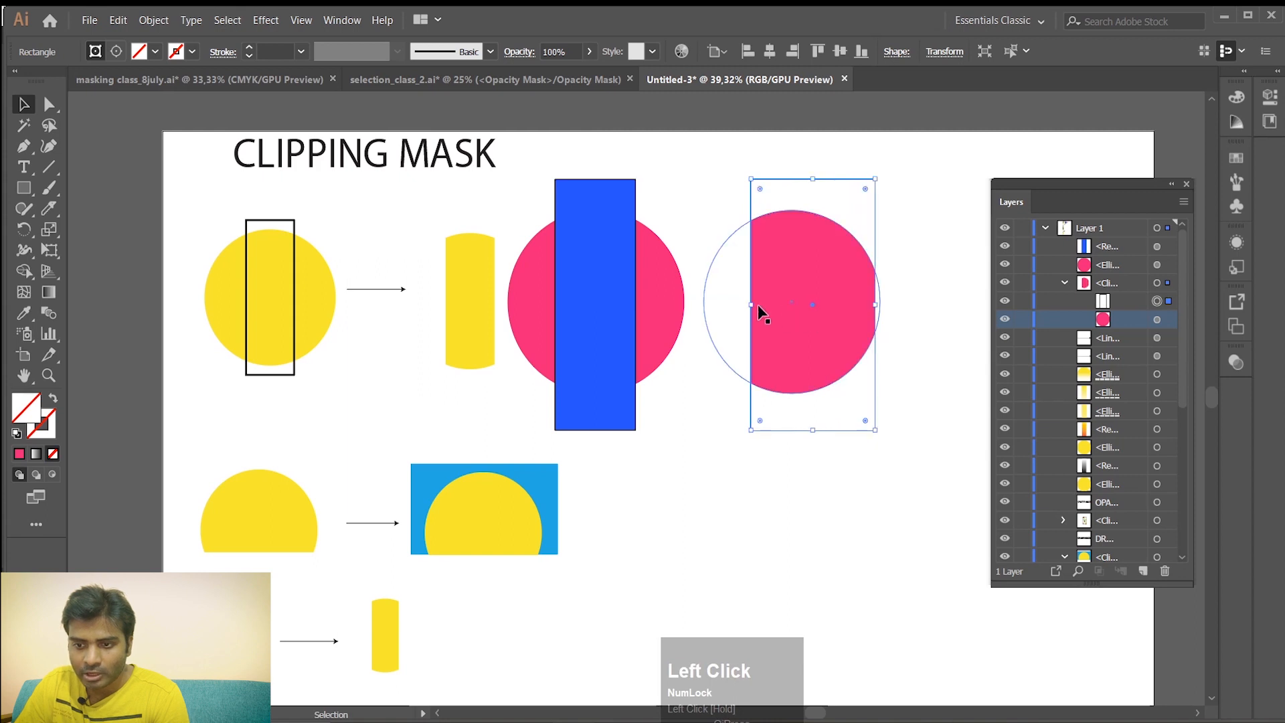
pyautogui.moveTo(758, 304); pyautogui.dragTo(726, 305)
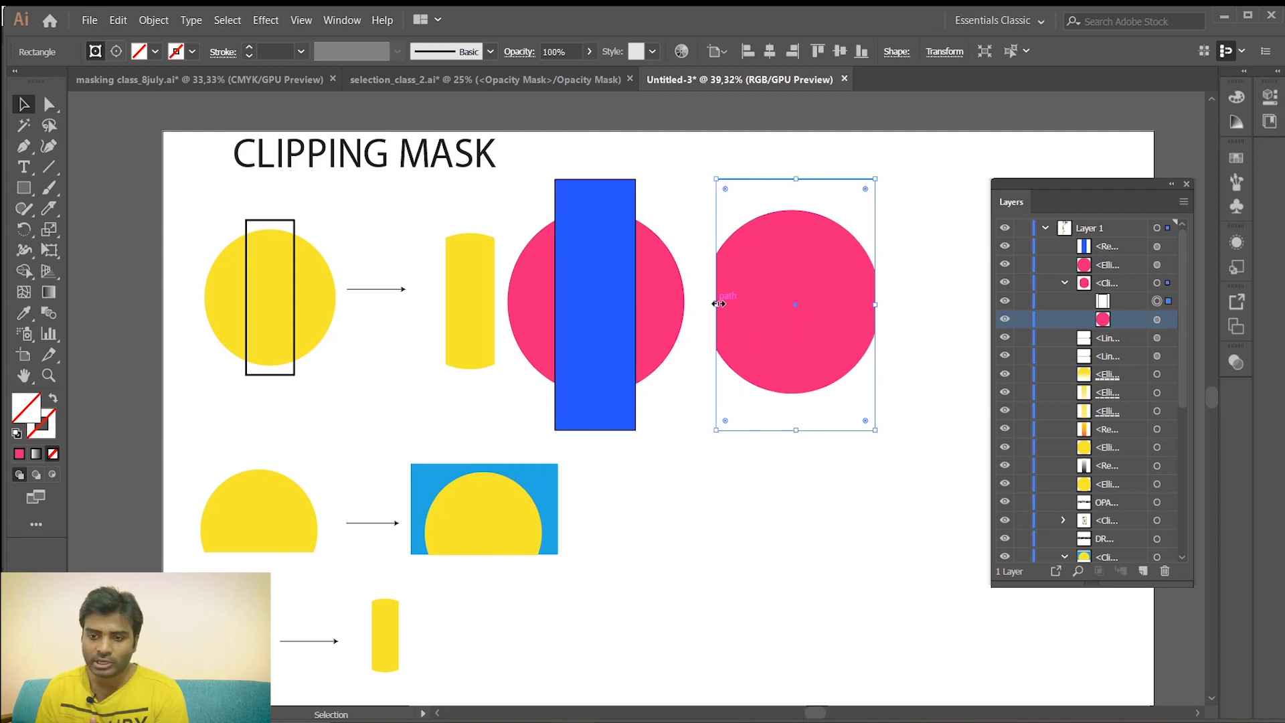
pyautogui.moveTo(718, 304)
pyautogui.mouseDown()
pyautogui.moveTo(694, 306)
pyautogui.moveTo(738, 307)
pyautogui.mouseUp()
pyautogui.moveTo(874, 305); pyautogui.dragTo(869, 309)
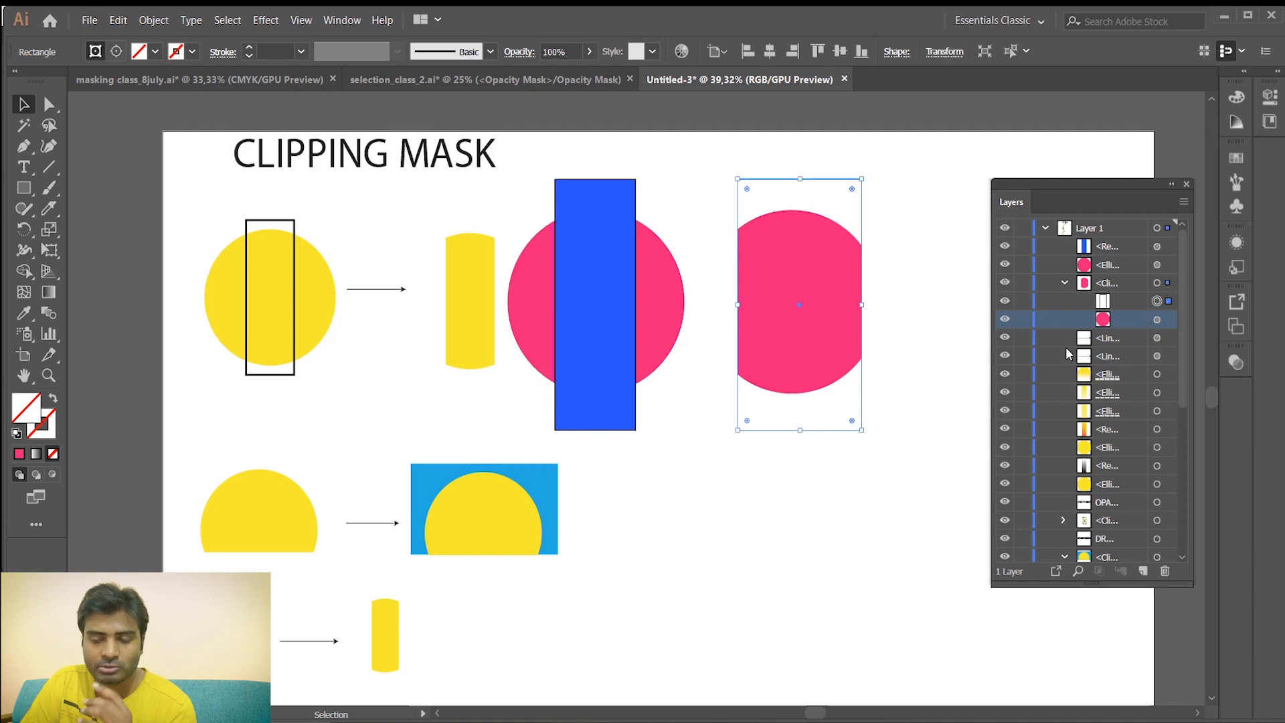
# Target the pink circle inside the clip group, shrink it, and reposition it within the mask
pyautogui.click(1157, 321)
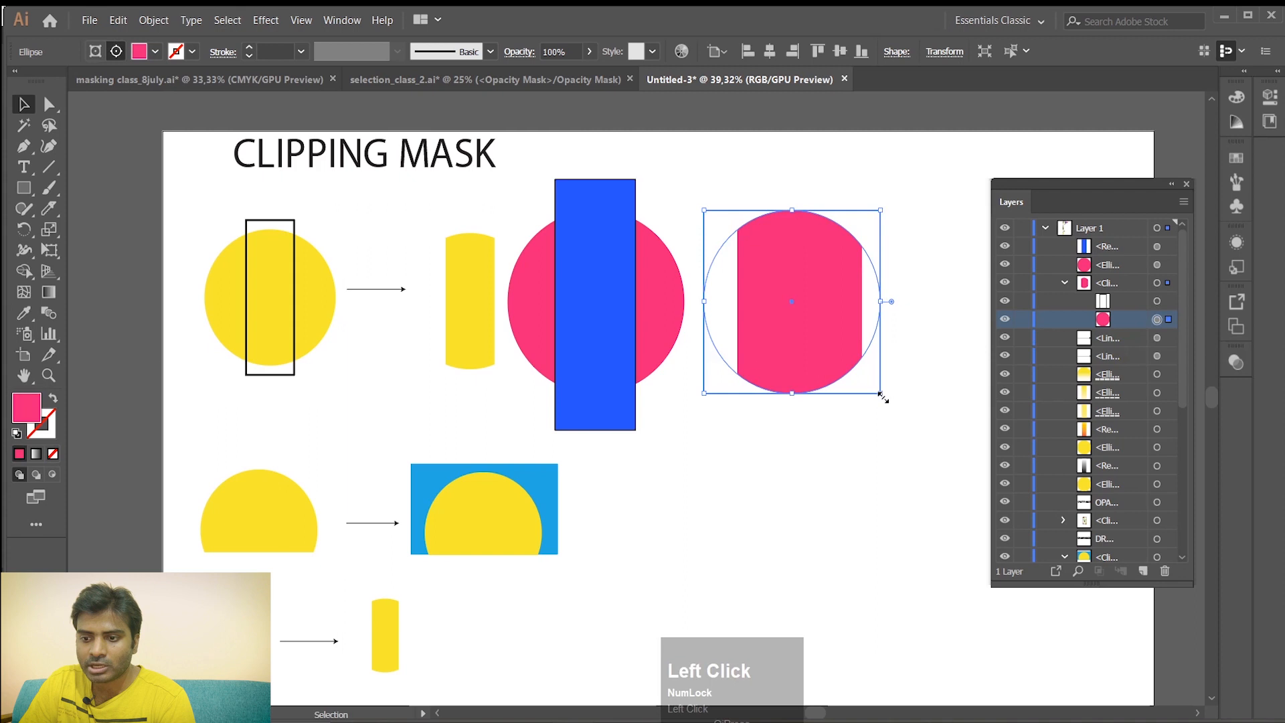
pyautogui.moveTo(880, 395); pyautogui.dragTo(855, 362)
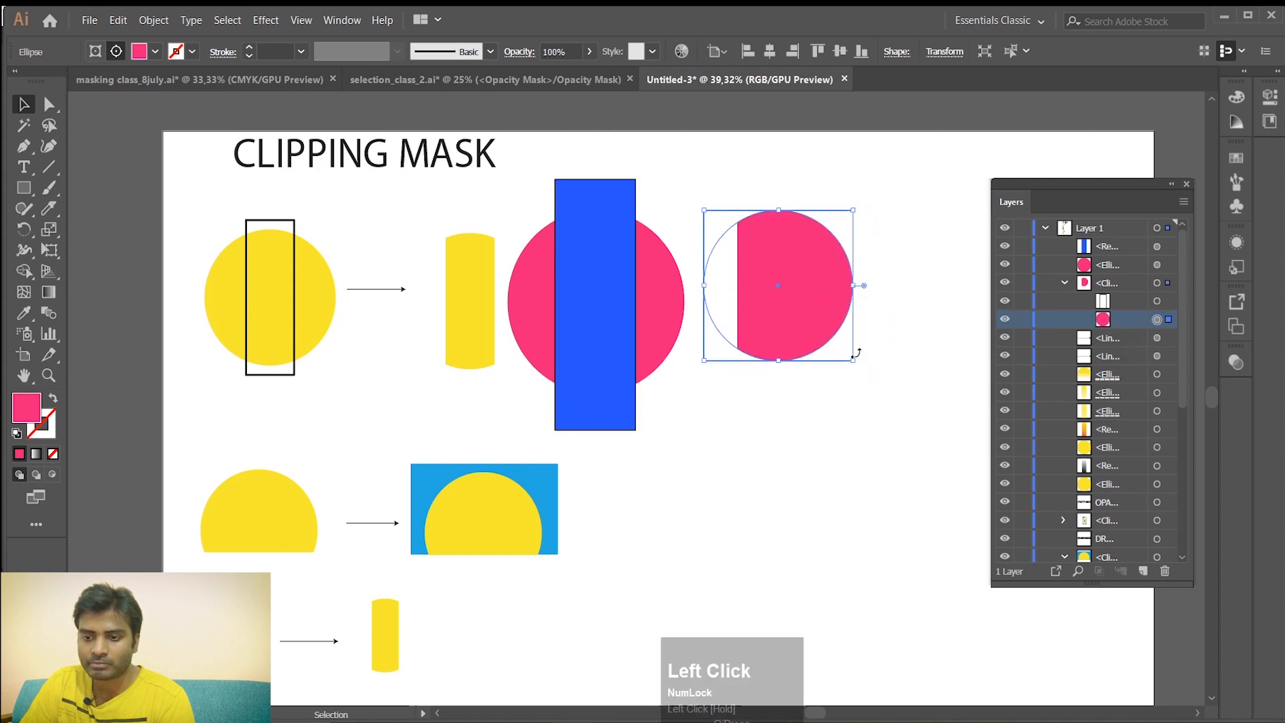
pyautogui.moveTo(787, 310); pyautogui.dragTo(757, 275)
pyautogui.moveTo(681, 196); pyautogui.dragTo(699, 210)
pyautogui.moveTo(780, 264); pyautogui.dragTo(793, 313)
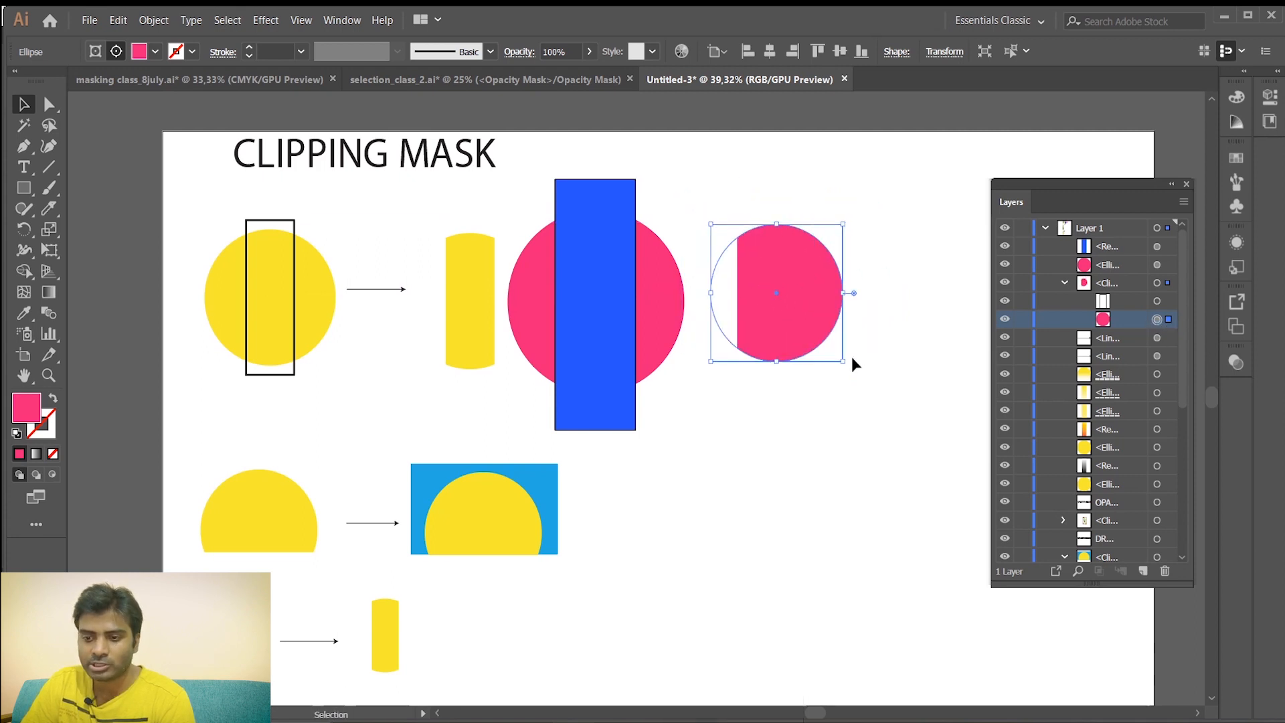
# Undo the resizing and moving of the pink circle inside the clip group
pyautogui.hotkey('ctrl', 'z')
pyautogui.hotkey('ctrl', 'z')
pyautogui.hotkey('ctrl', 'z')
pyautogui.hotkey('ctrl', 'z')
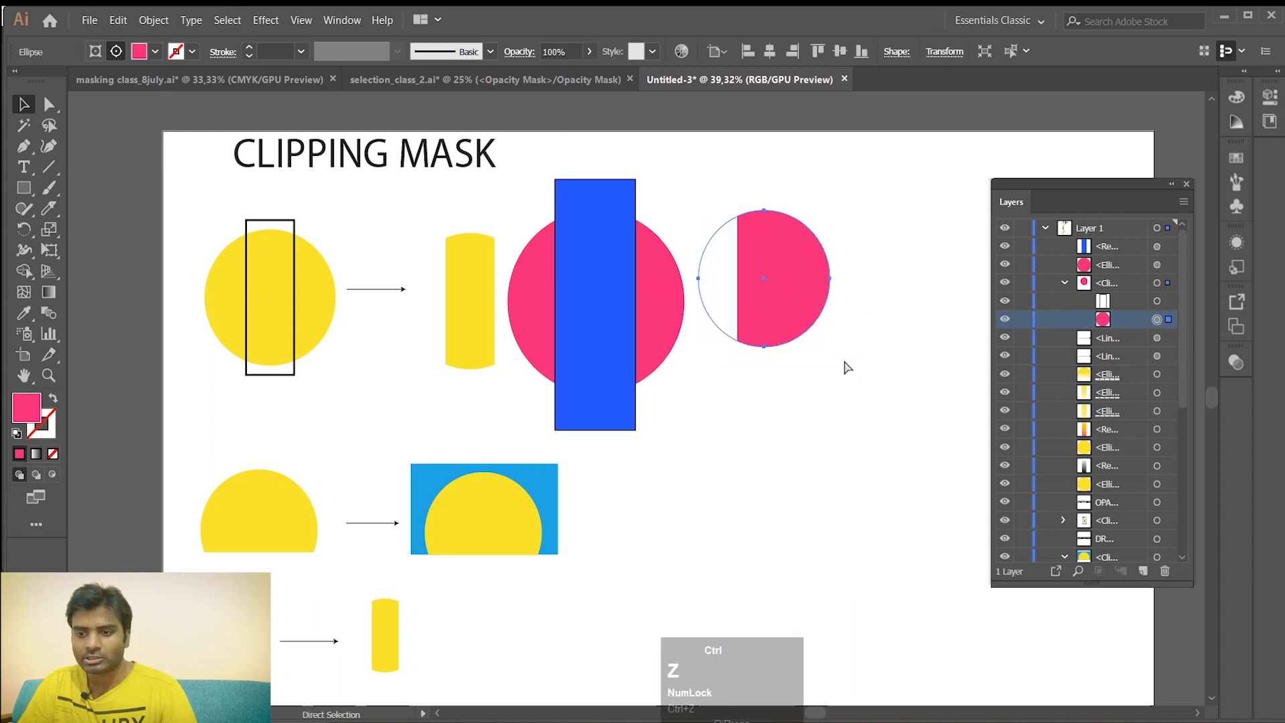
pyautogui.hotkey('ctrl', 'z')
pyautogui.hotkey('ctrl', 'z')
pyautogui.hotkey('ctrl', 'z')
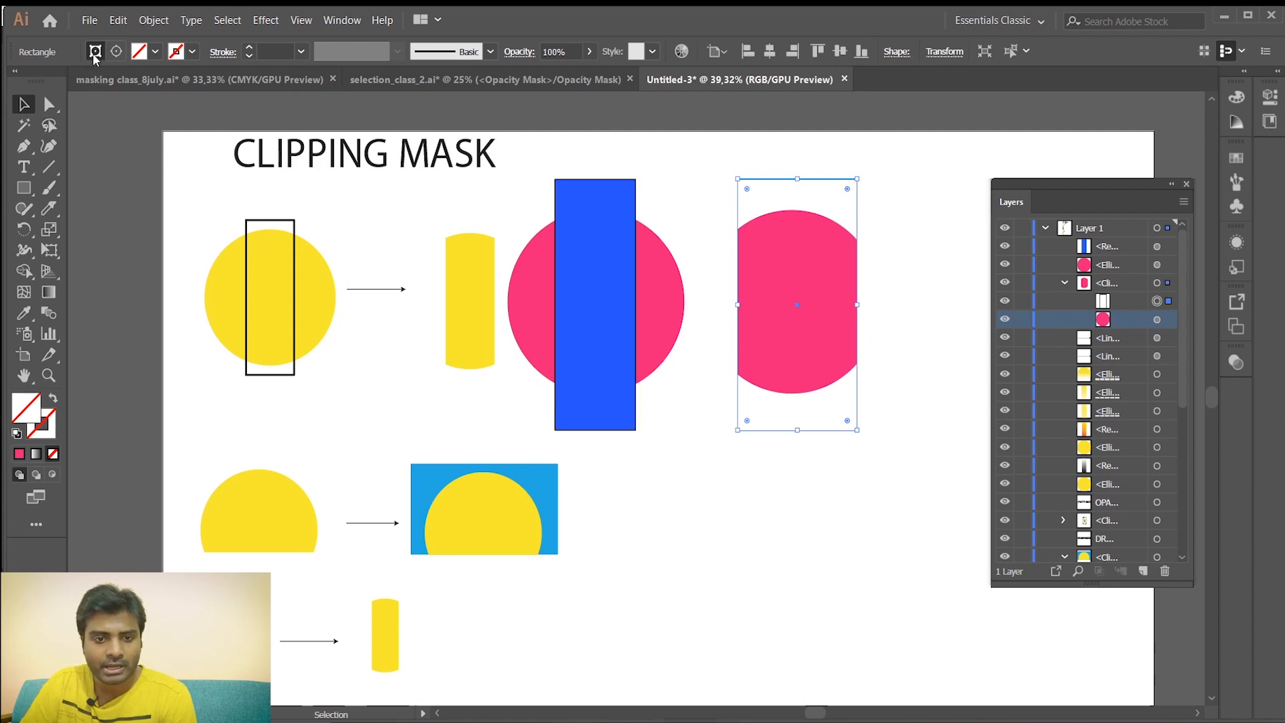
# Edit the clipping path to widen the mask rectangle, and shift the clip group slightly to the right
pyautogui.click(94, 54)
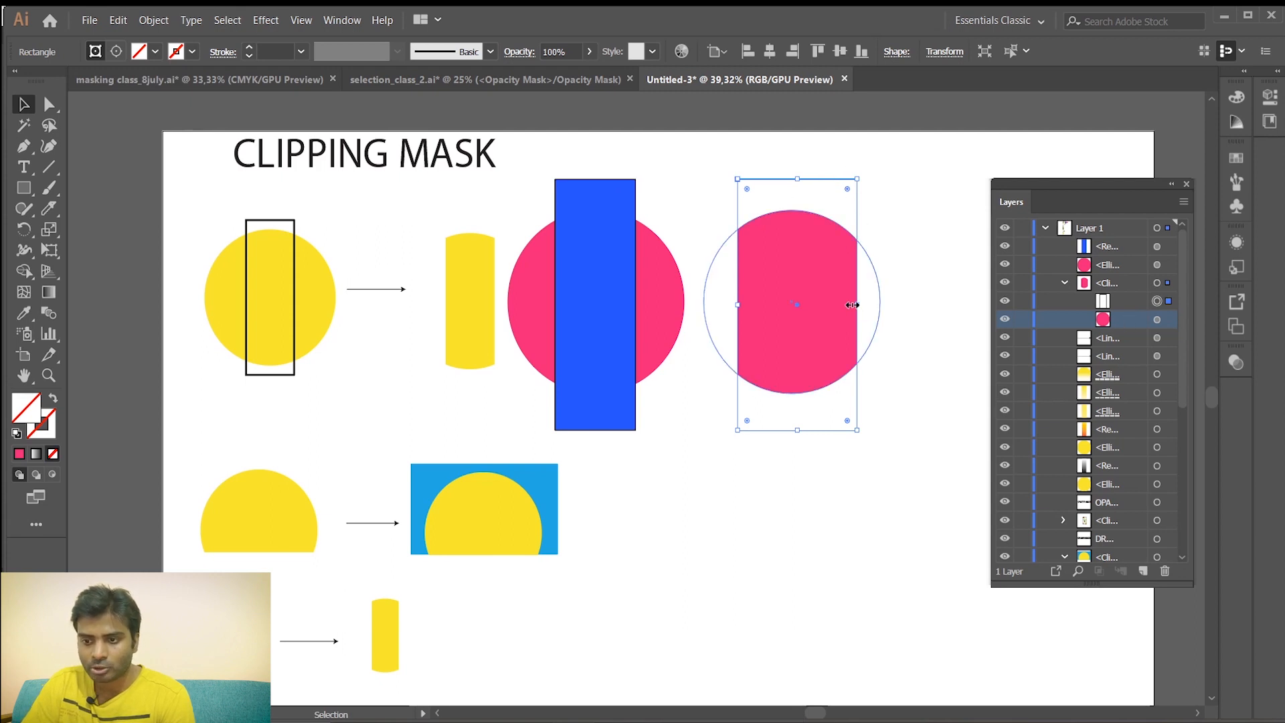
pyautogui.click(901, 303)
pyautogui.moveTo(854, 307); pyautogui.dragTo(878, 304)
pyautogui.moveTo(758, 306); pyautogui.dragTo(746, 306)
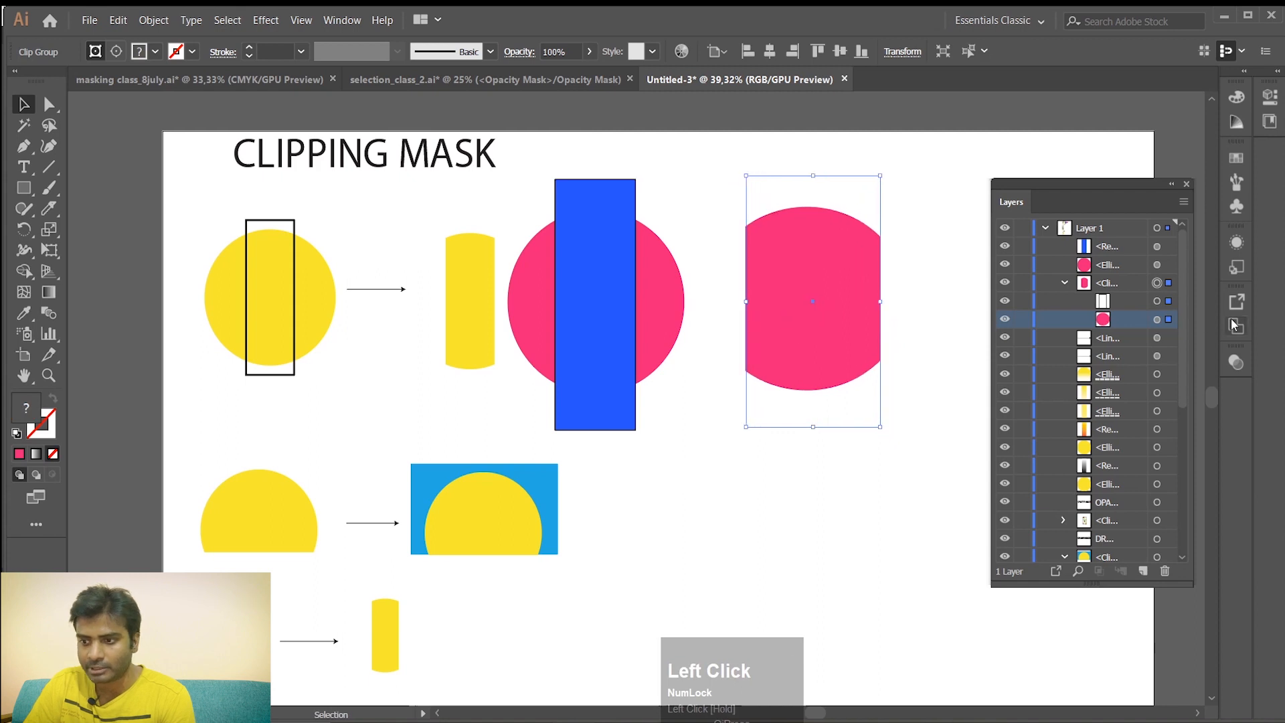
# Target the mask rectangle in the clip group and adjust both sides outward and back inward around the pink circle
pyautogui.click(1156, 301)
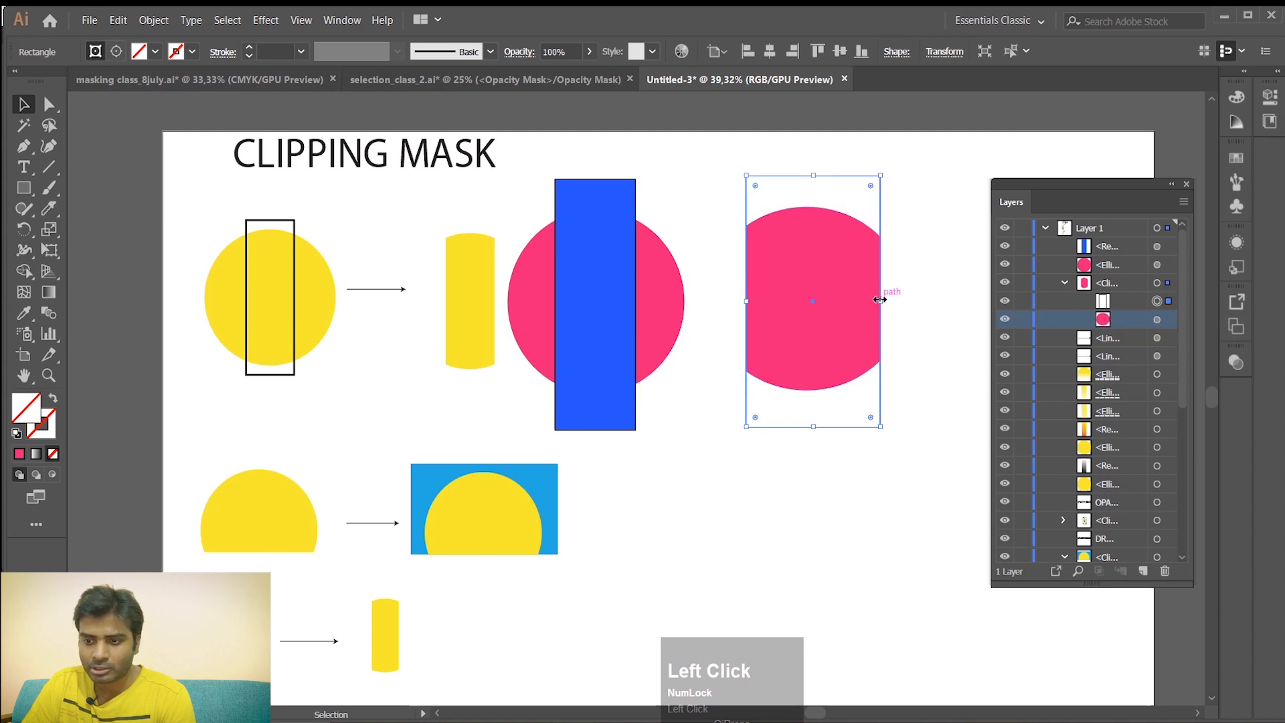
pyautogui.moveTo(881, 301); pyautogui.dragTo(903, 303)
pyautogui.moveTo(746, 301); pyautogui.dragTo(661, 301)
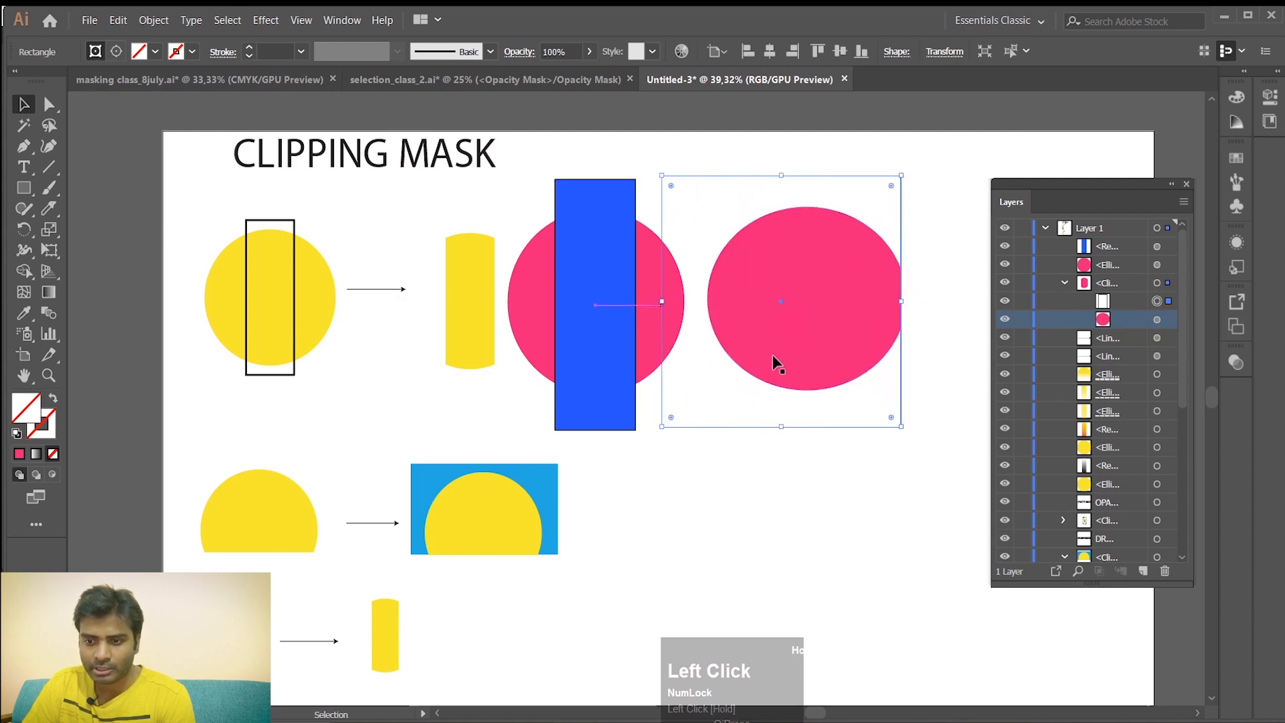
pyautogui.moveTo(901, 302); pyautogui.dragTo(937, 301)
pyautogui.moveTo(661, 301); pyautogui.dragTo(753, 304)
pyautogui.moveTo(937, 301); pyautogui.dragTo(890, 305)
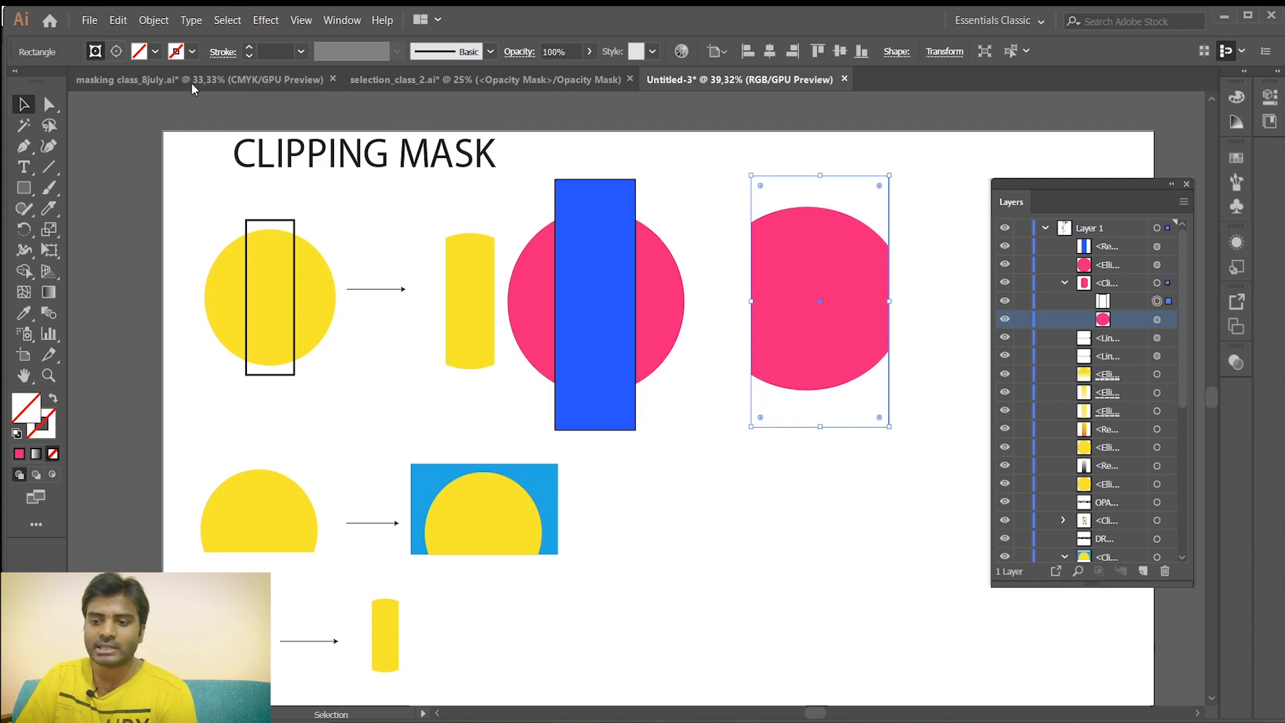
# Target the clipping rectangle inside the pink circle's clip group and fill it with teal
pyautogui.click(944, 369)
pyautogui.click(848, 303)
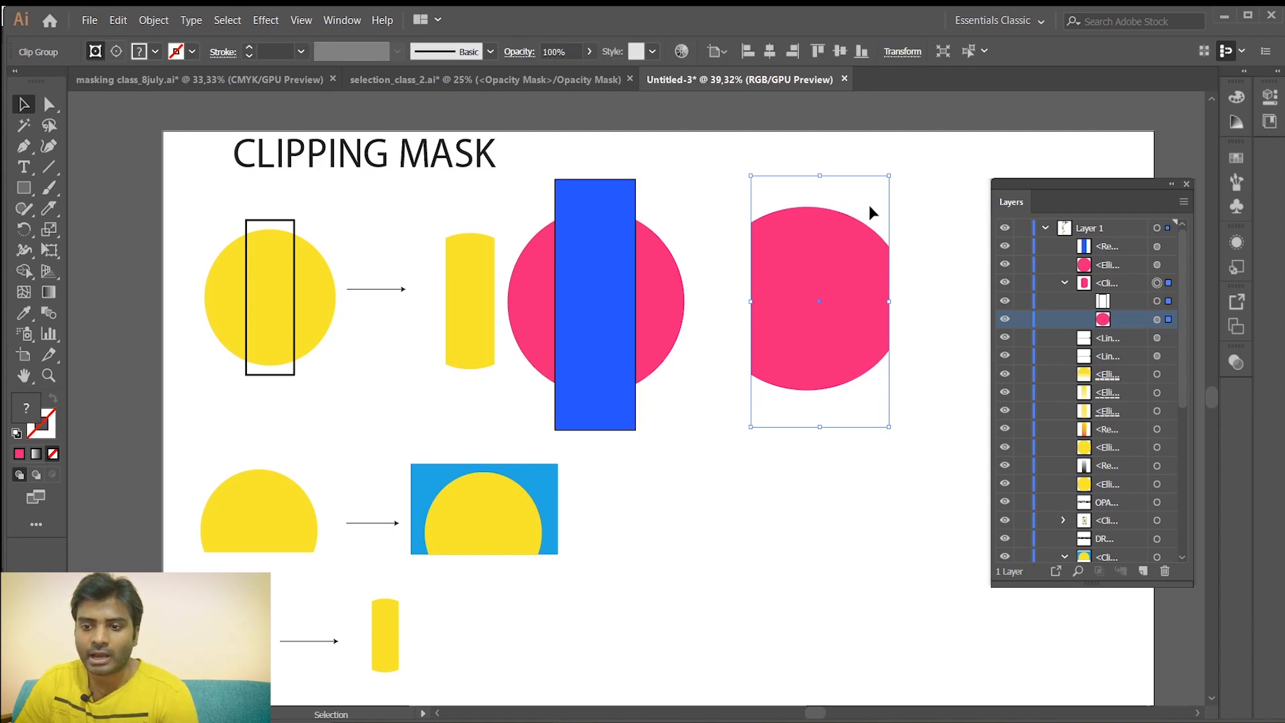
pyautogui.click(831, 209)
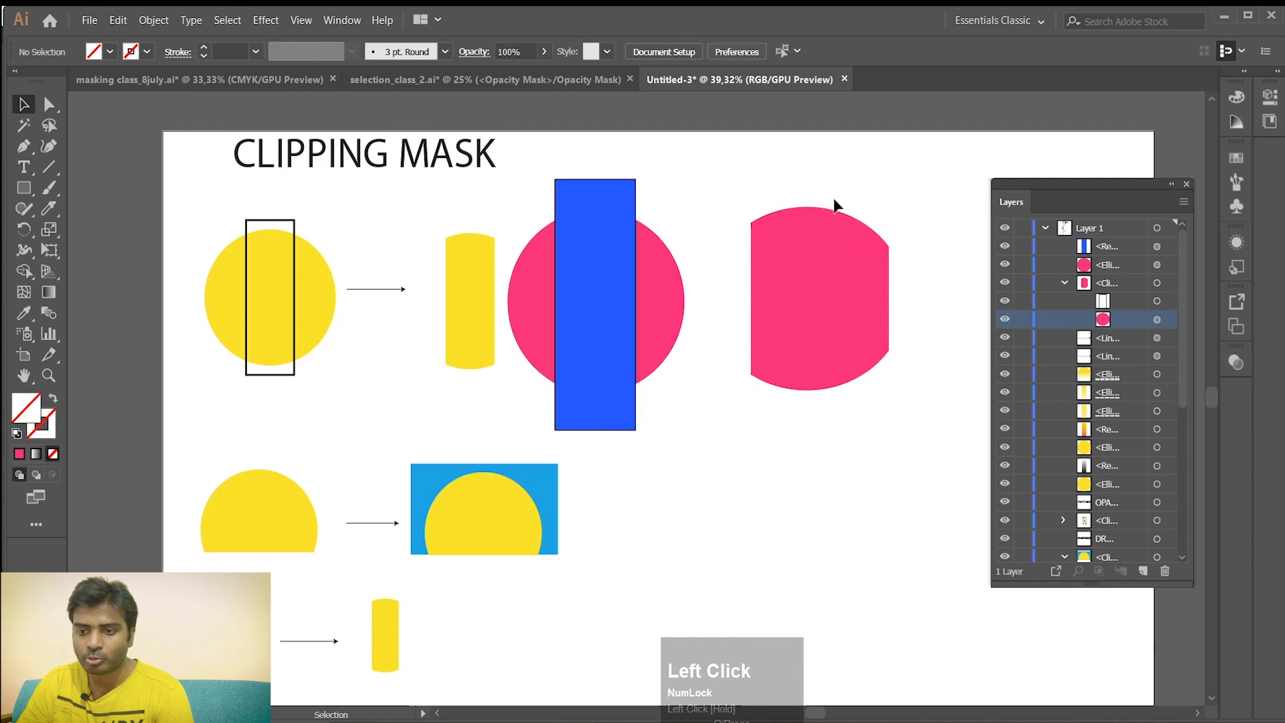
pyautogui.click(835, 203)
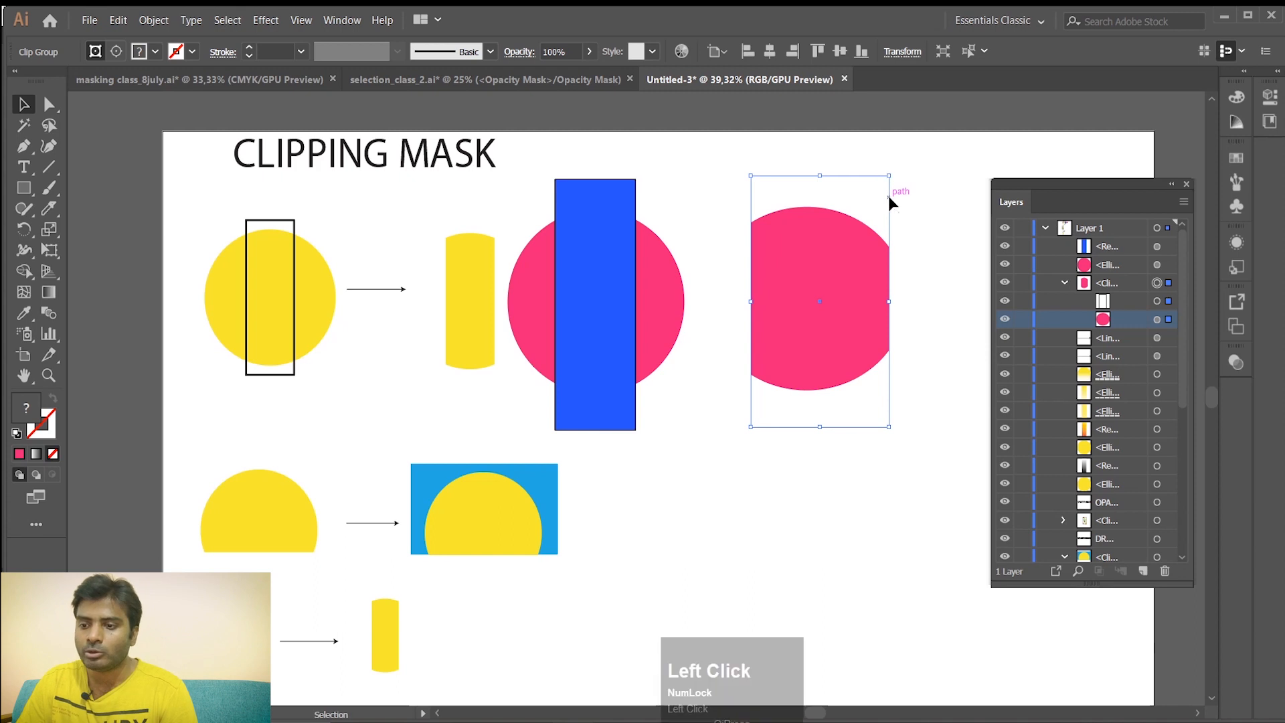
pyautogui.click(1157, 301)
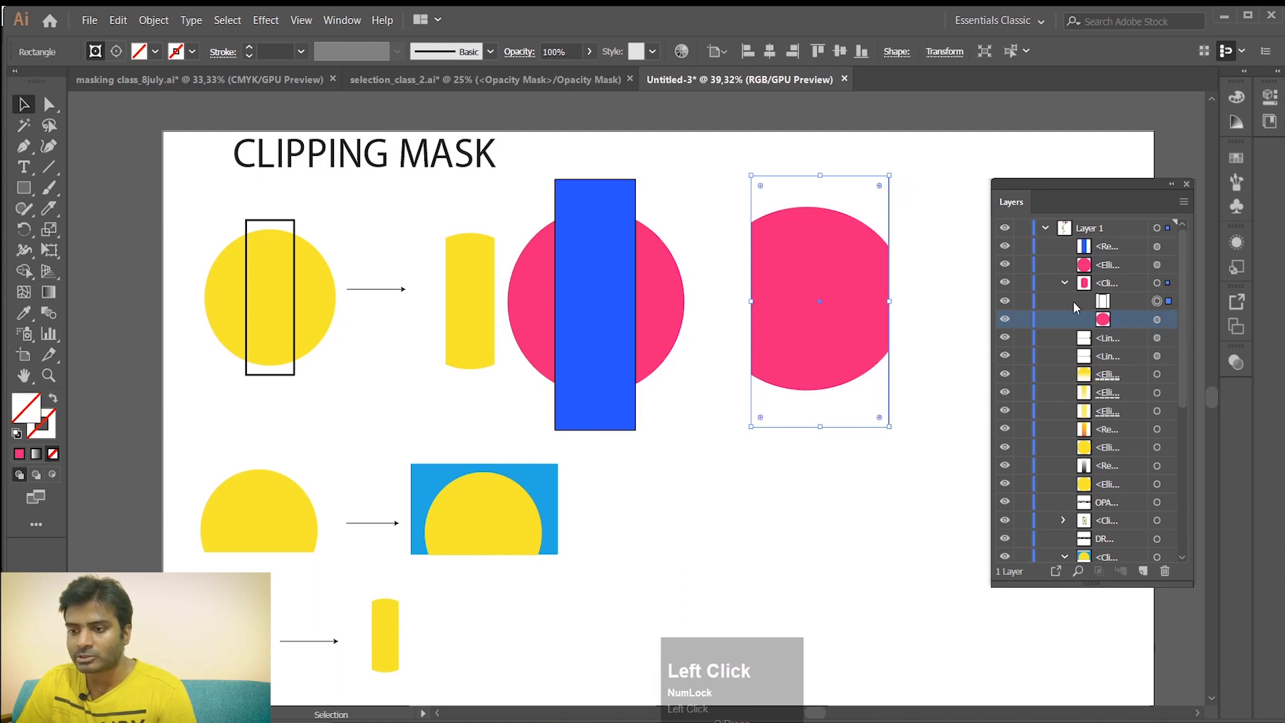
pyautogui.click(1130, 300)
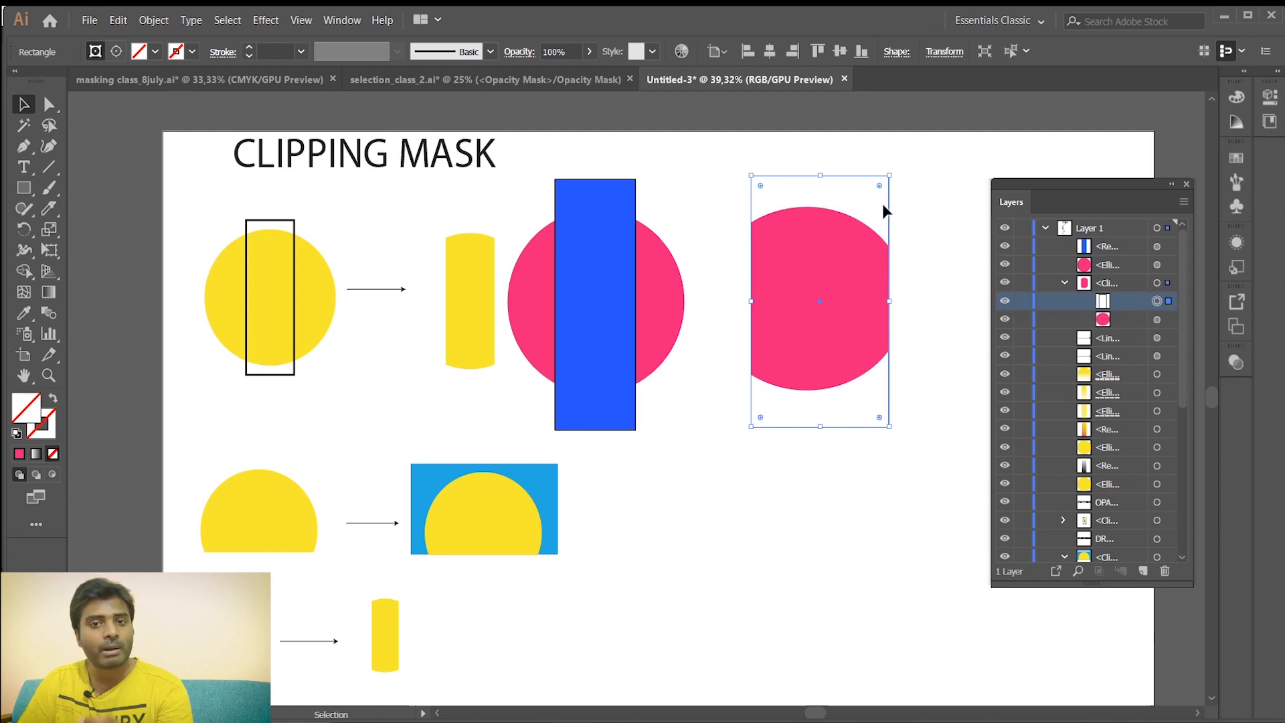
pyautogui.click(1237, 161)
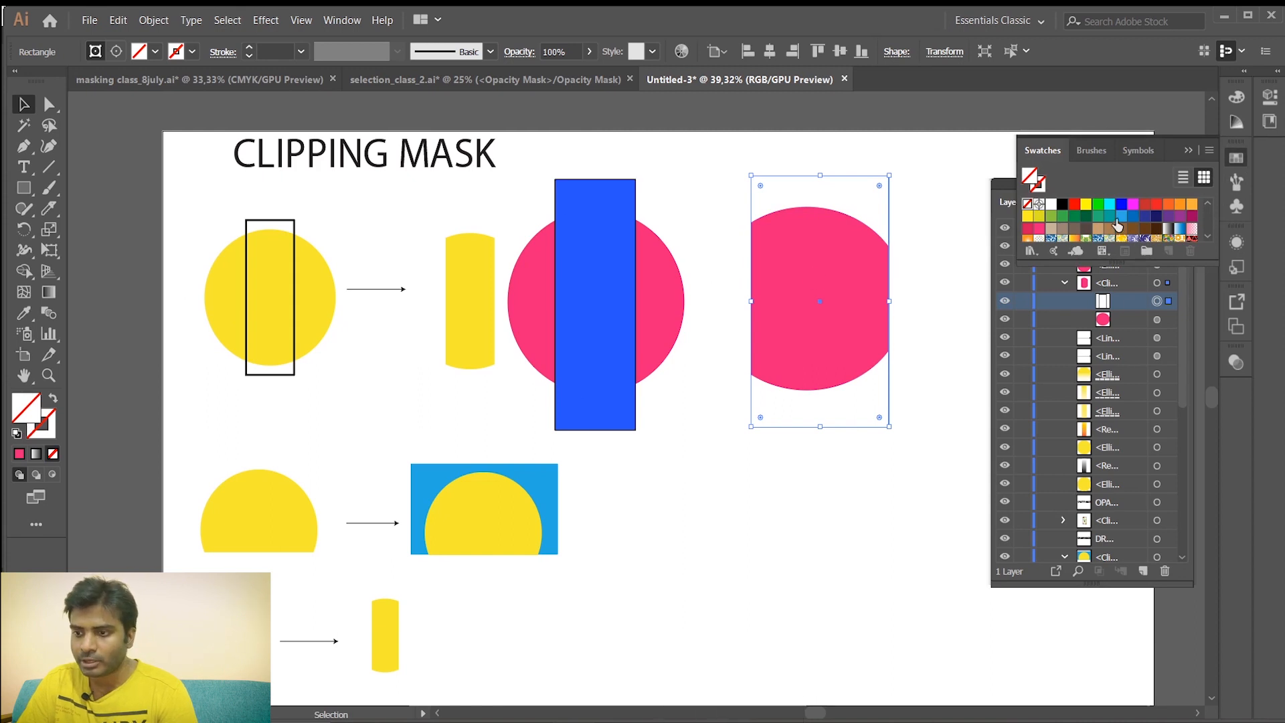
pyautogui.click(1110, 220)
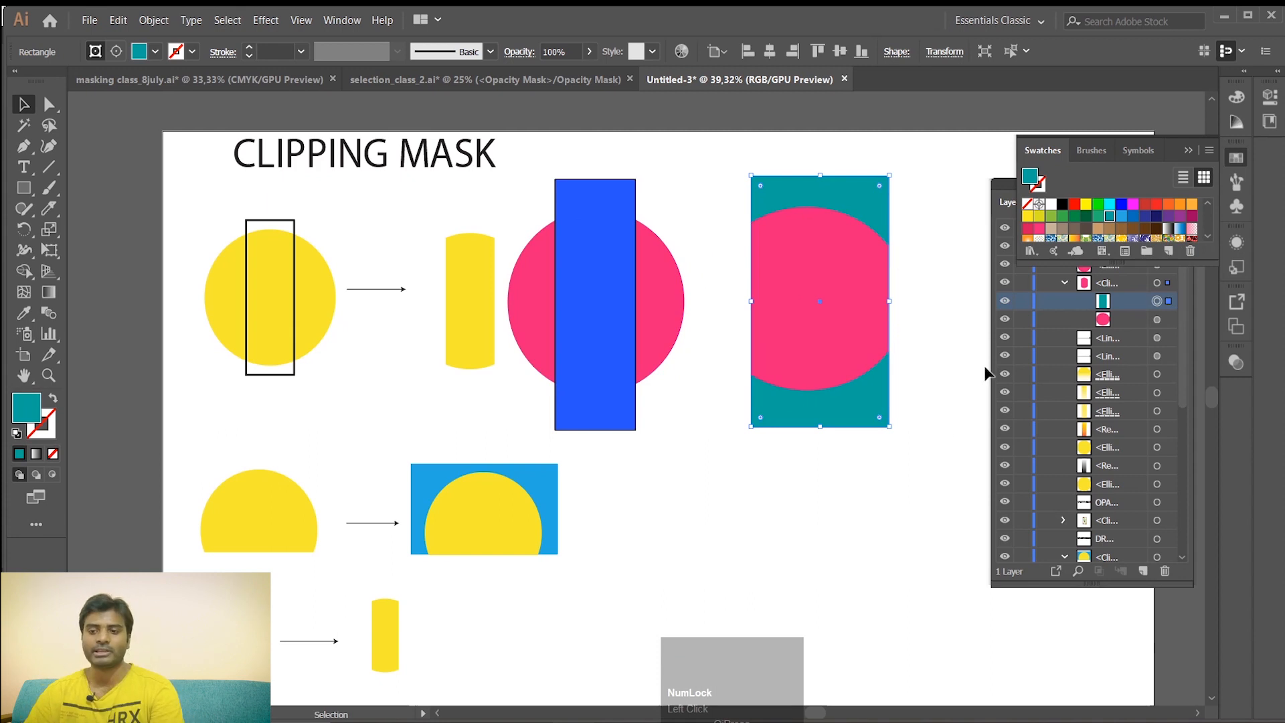
pyautogui.click(918, 342)
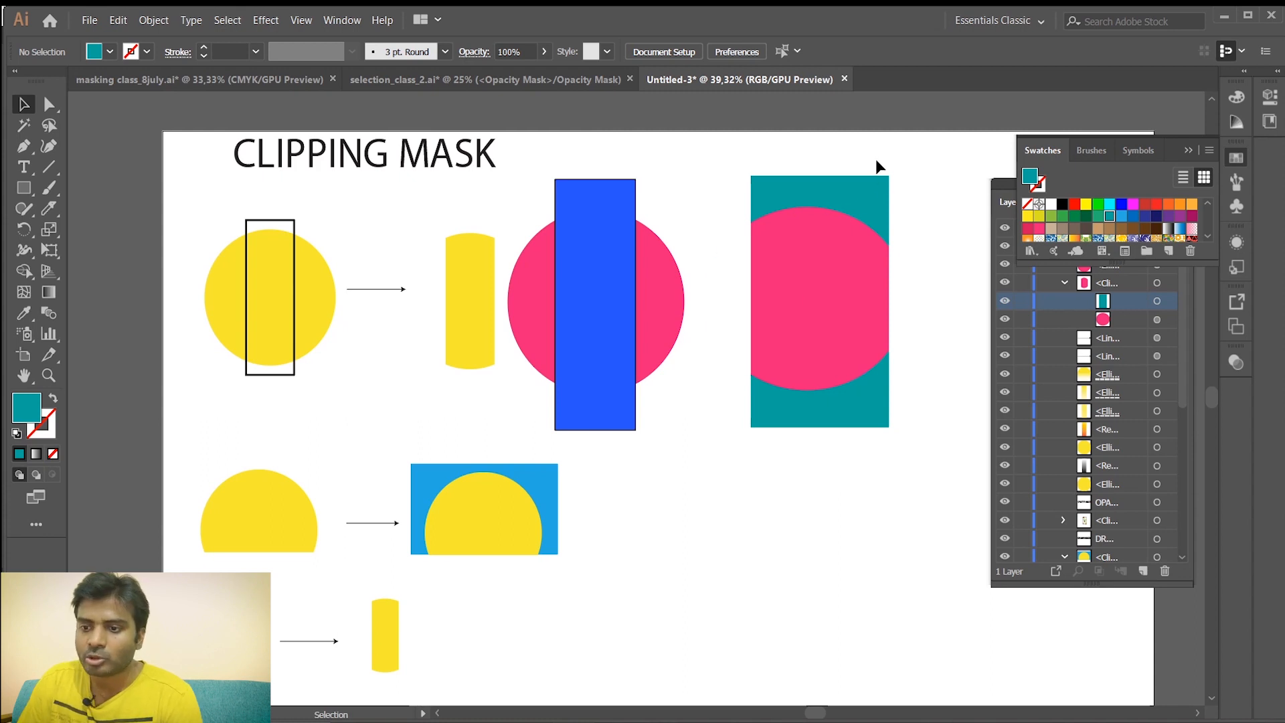
# Target the clipping rectangle again and try other fill swatches, including yellow, ending with blue
pyautogui.click(862, 194)
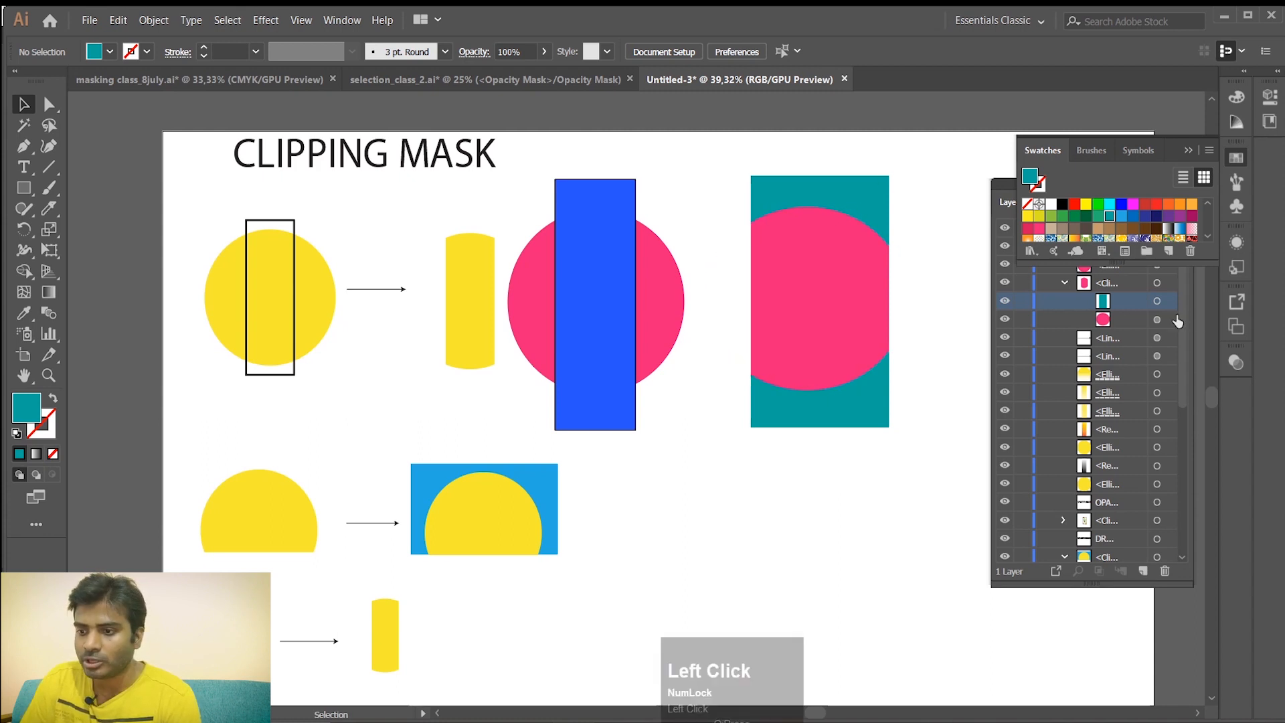
pyautogui.click(1157, 301)
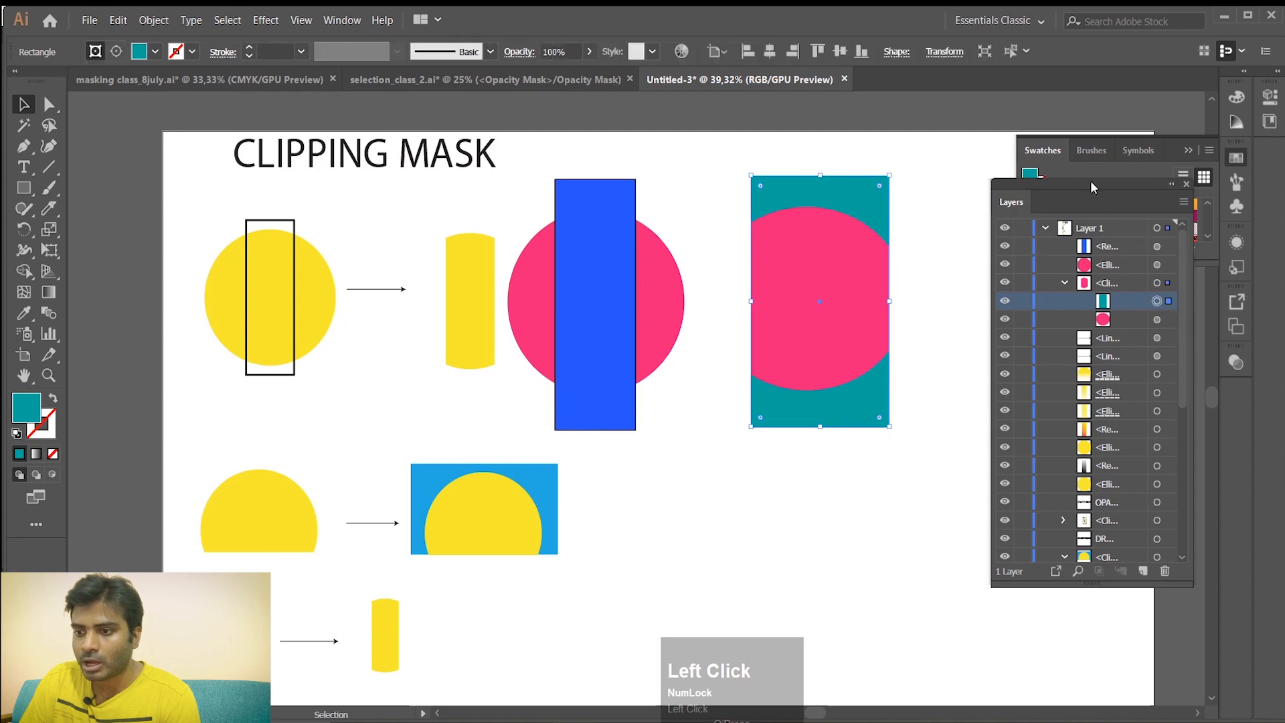
pyautogui.click(1043, 149)
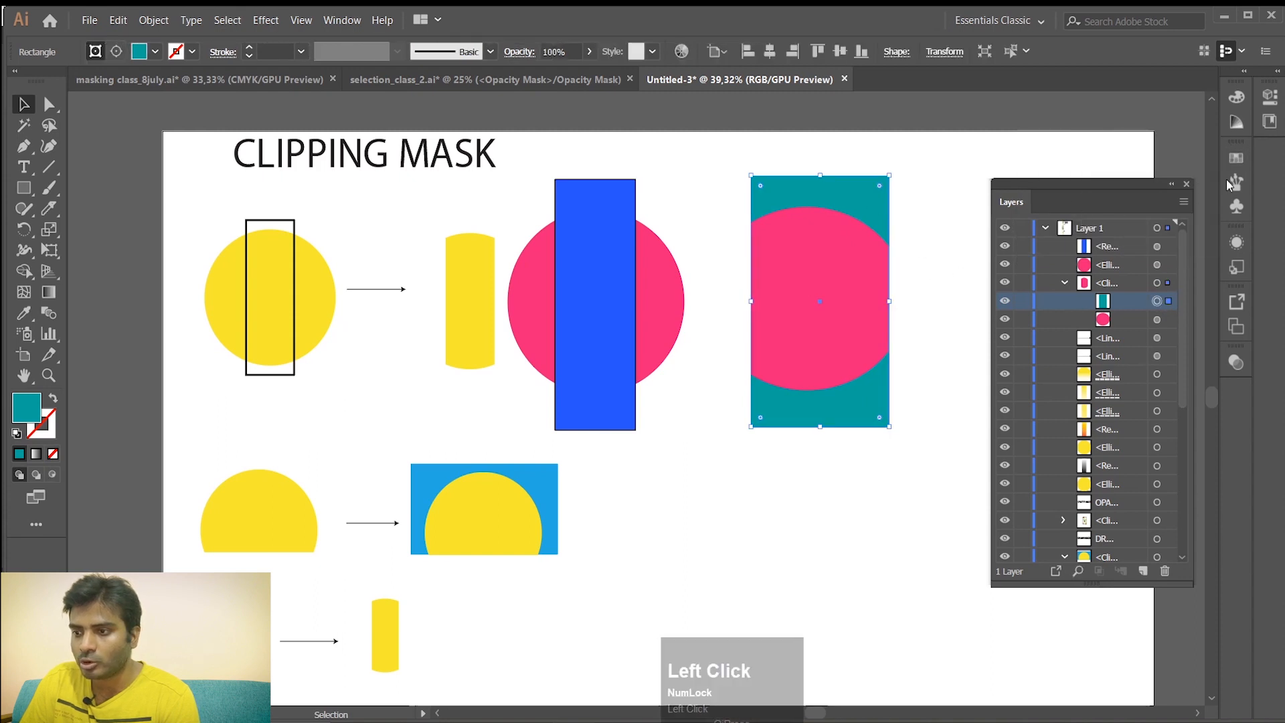
pyautogui.click(1236, 157)
pyautogui.click(1086, 204)
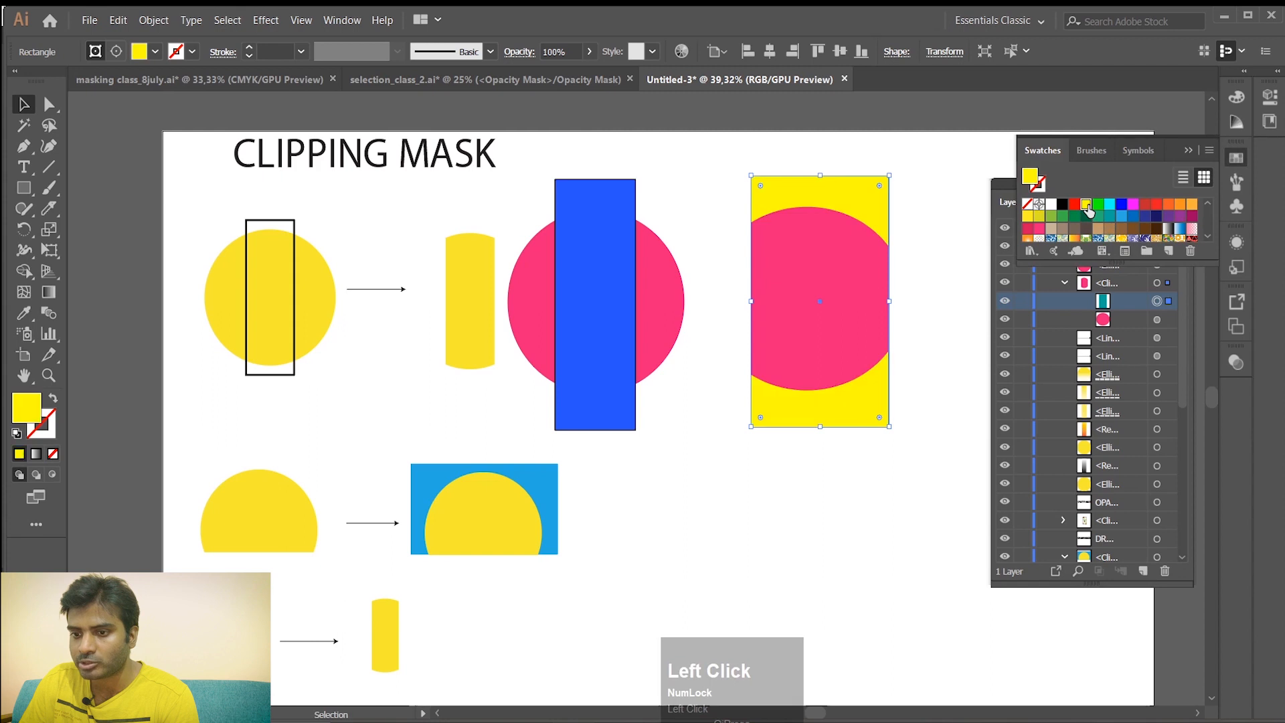
pyautogui.click(1145, 205)
pyautogui.click(1132, 216)
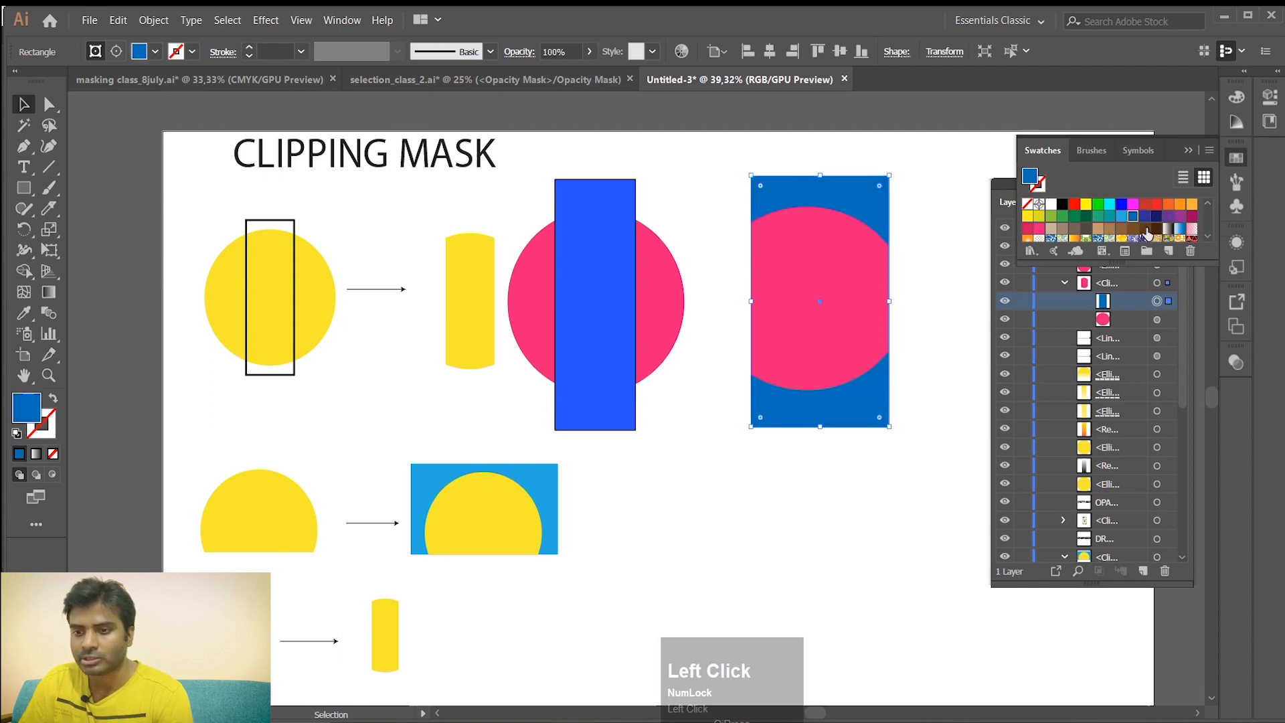
pyautogui.click(965, 324)
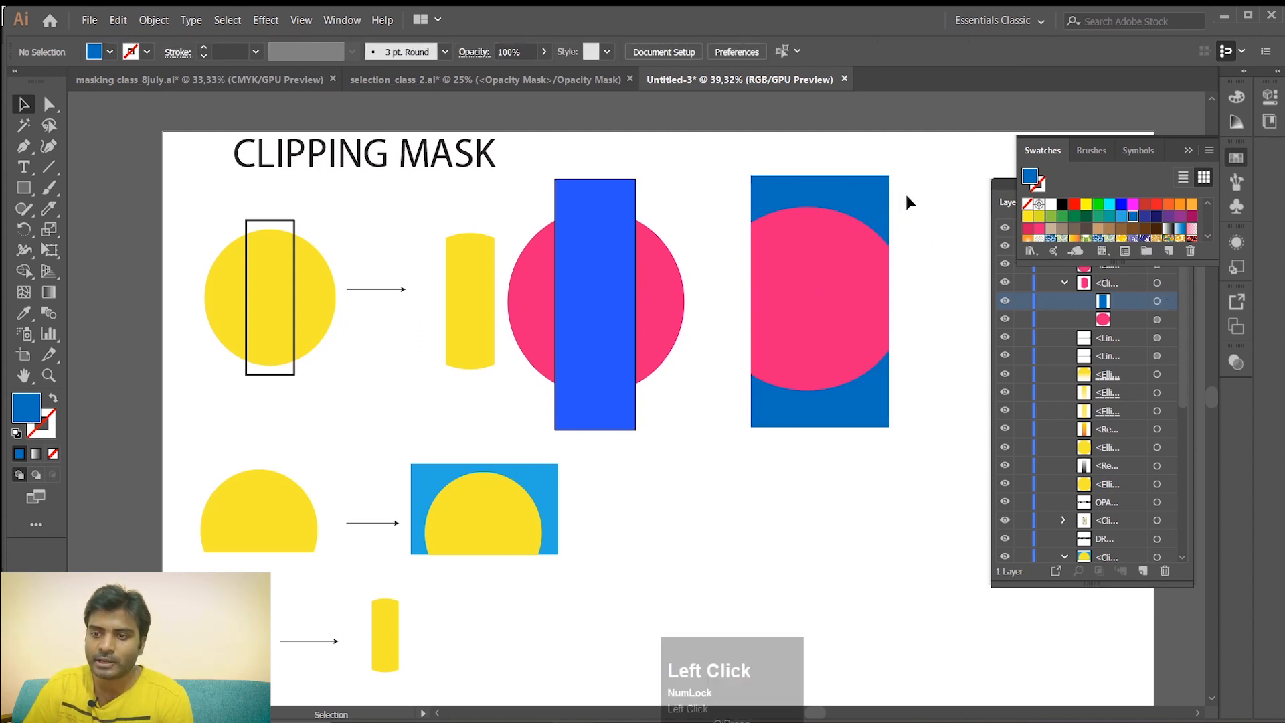
# Select the whole clip group and fill both the mask rectangle and the circle with yellow
pyautogui.click(1156, 301)
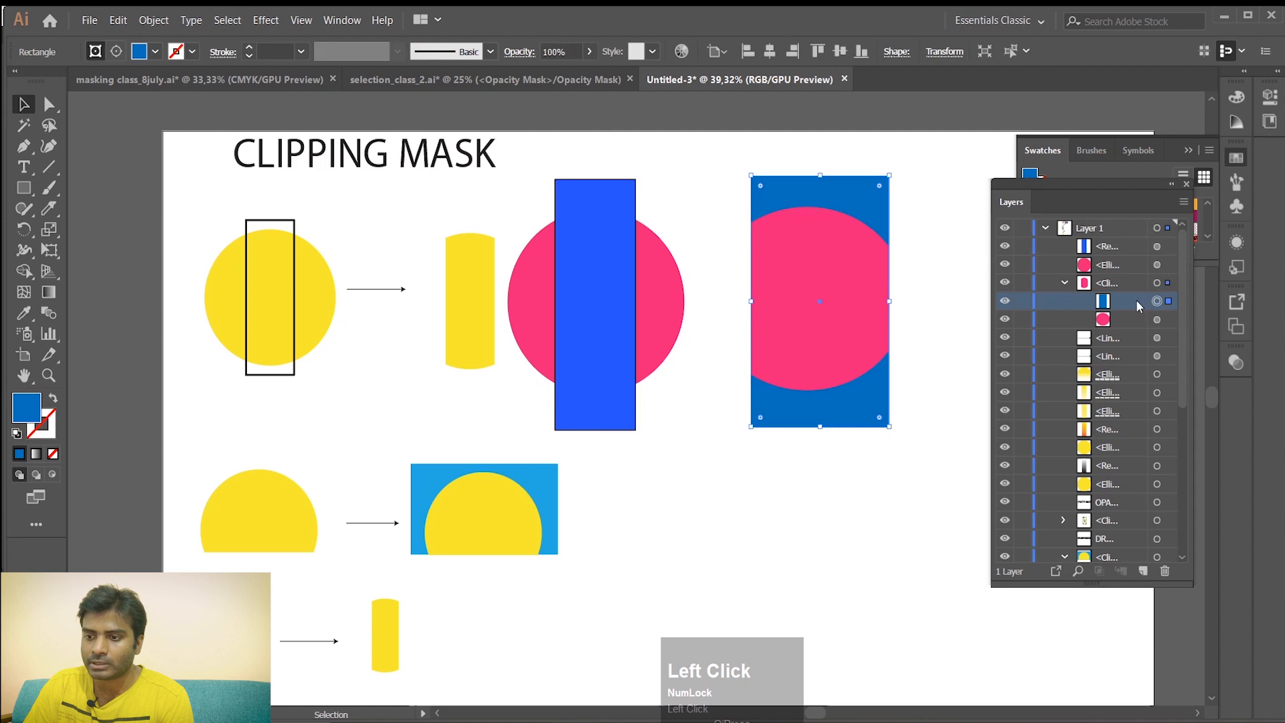
pyautogui.click(1135, 320)
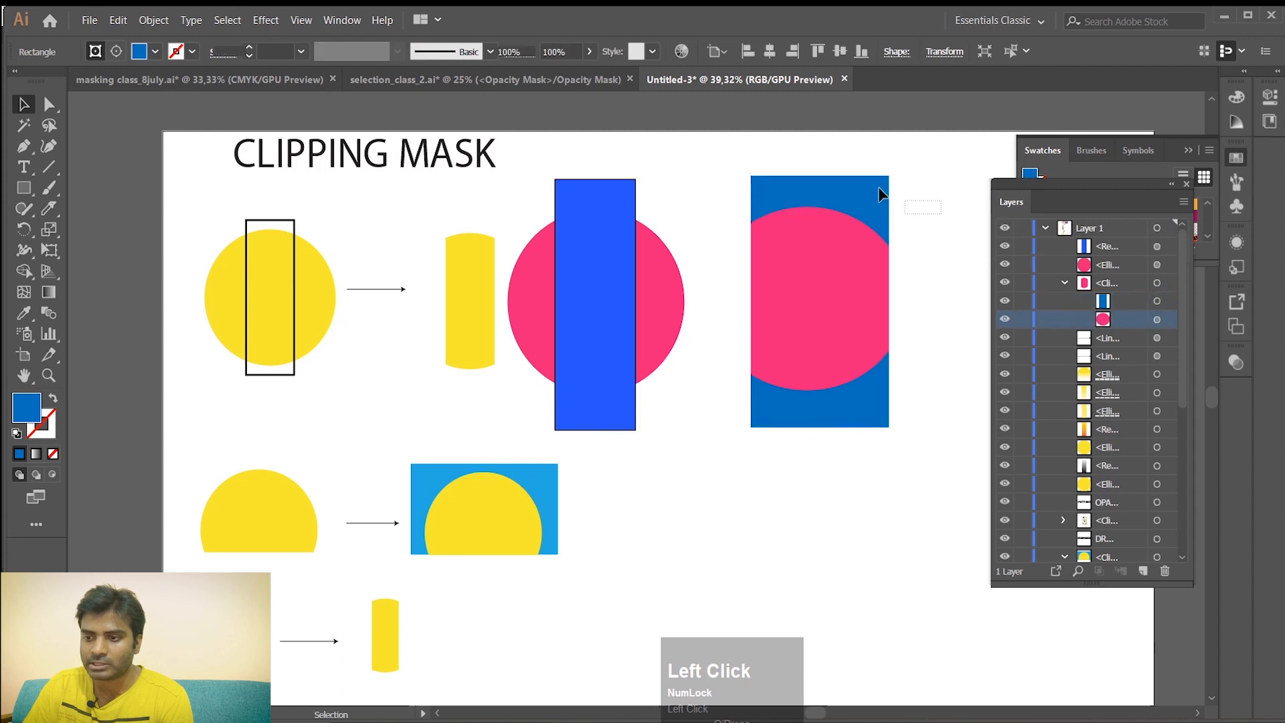
pyautogui.click(94, 52)
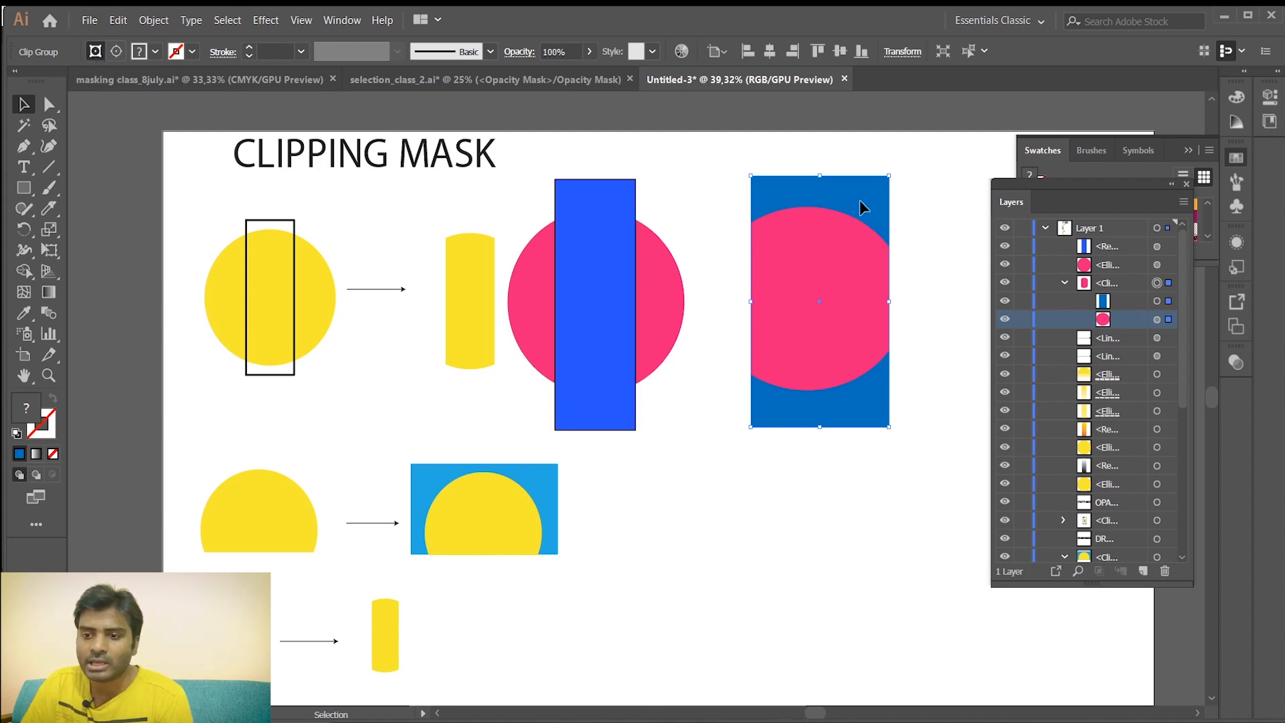
pyautogui.click(1057, 147)
pyautogui.click(1236, 157)
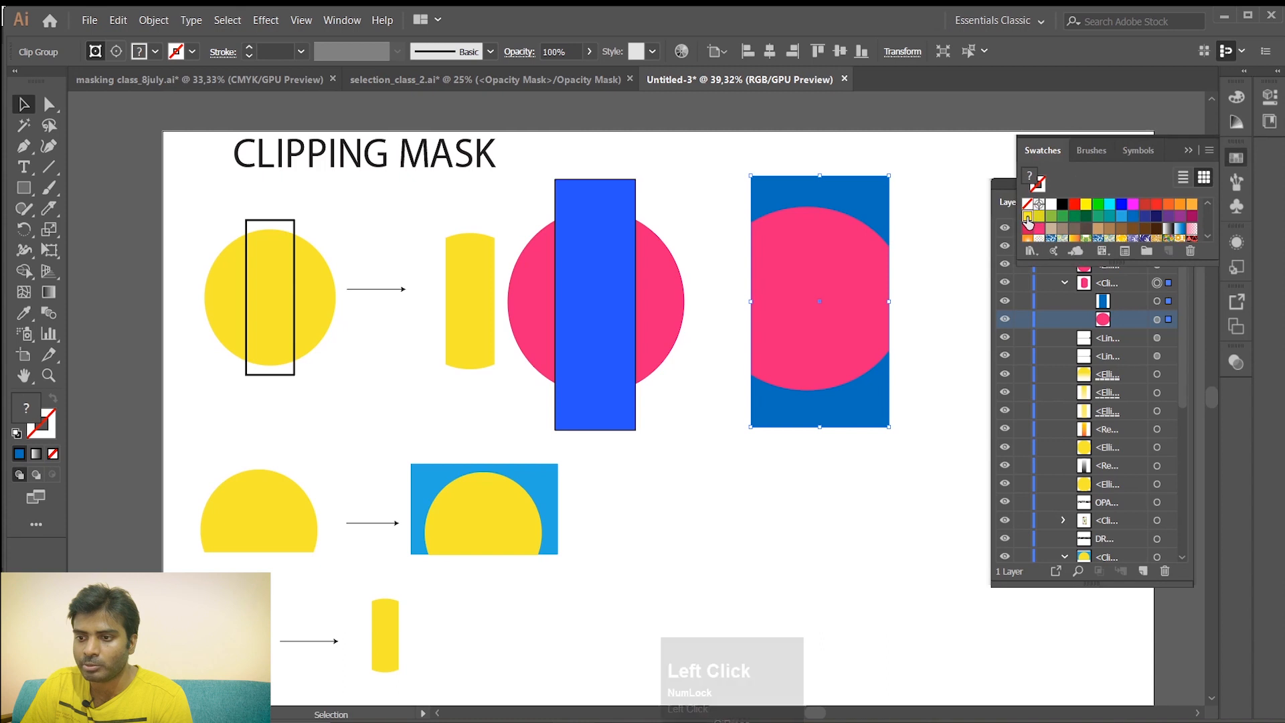
pyautogui.click(1031, 216)
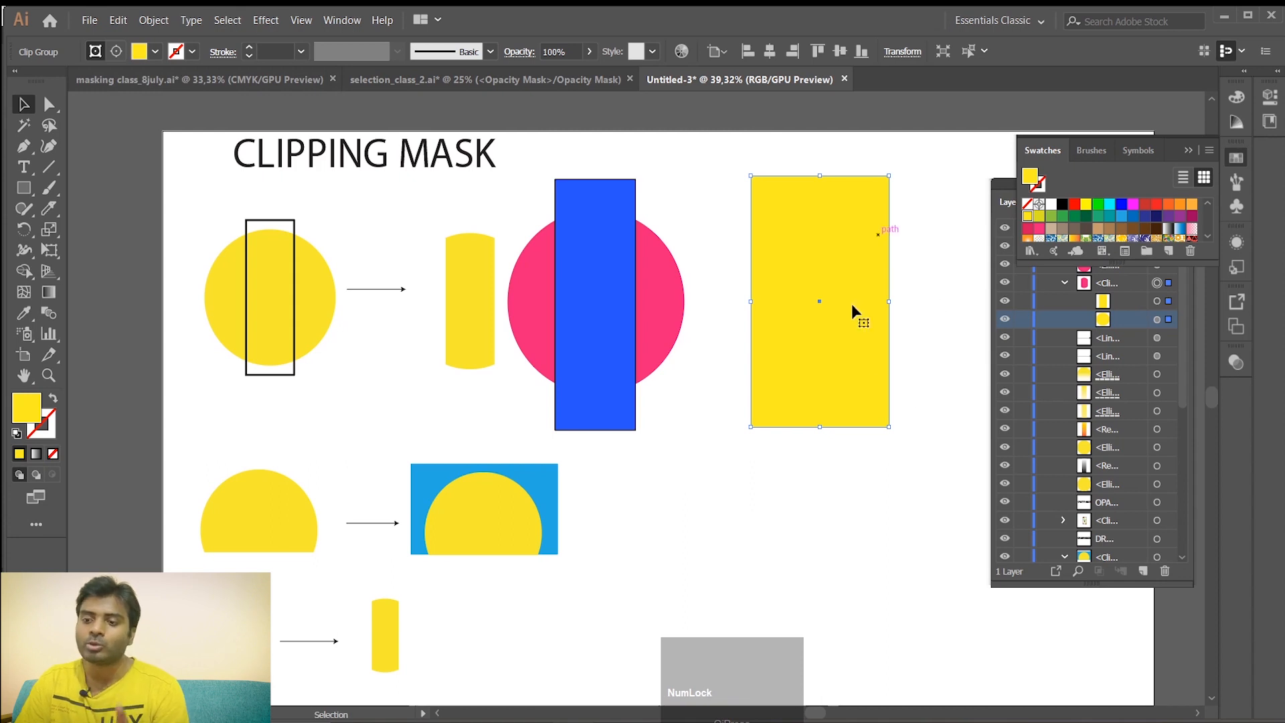
# Select the entire yellow clip group and delete it from the artboard
pyautogui.click(1157, 302)
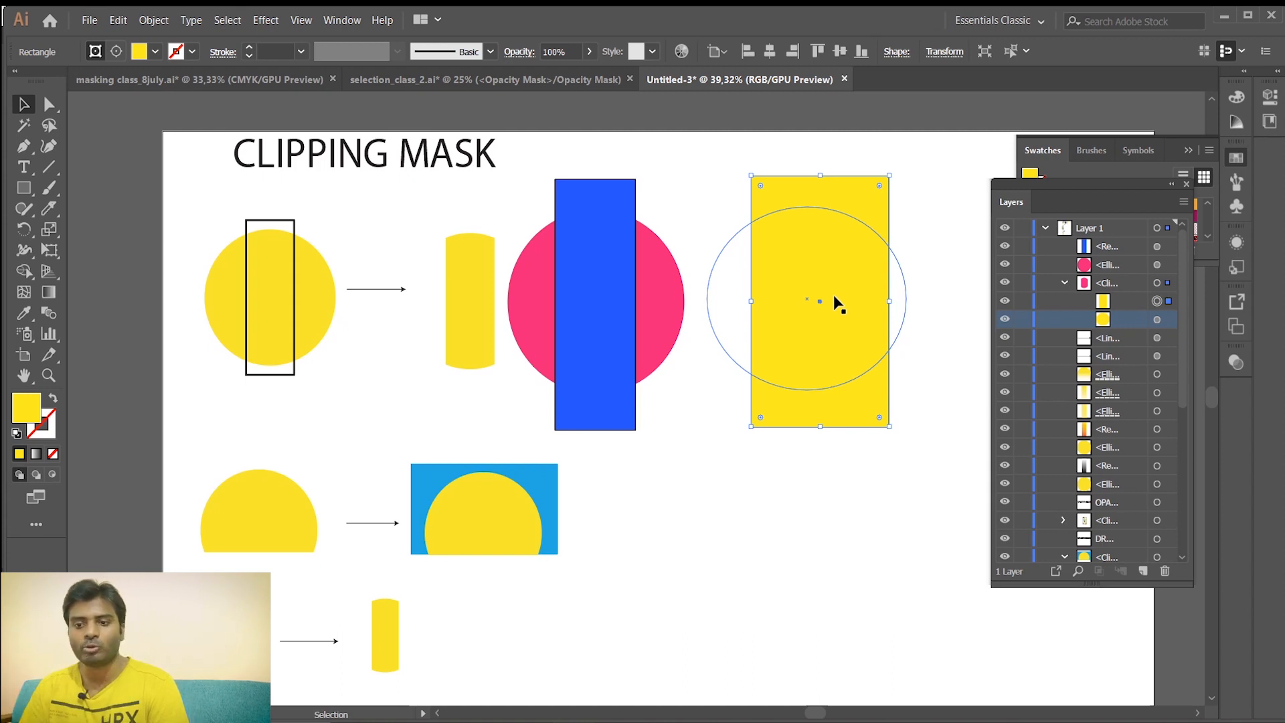
pyautogui.click(696, 182)
pyautogui.moveTo(723, 198); pyautogui.dragTo(894, 432)
pyautogui.press('Delete')
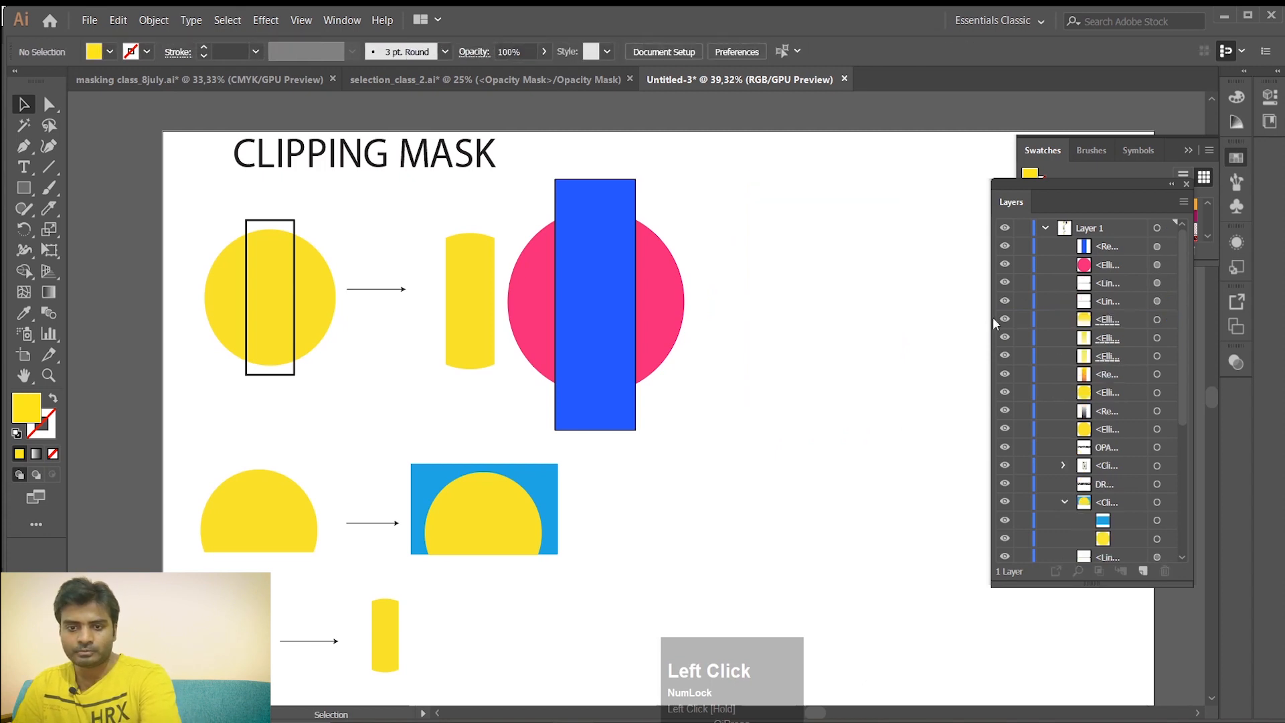
# Duplicate the blue rectangle and pink circle to the right and make a clipping mask from the copies
pyautogui.moveTo(1121, 192); pyautogui.dragTo(1126, 250)
pyautogui.moveTo(684, 364); pyautogui.dragTo(516, 224)
pyautogui.moveTo(600, 299); pyautogui.dragTo(841, 310)
pyautogui.moveTo(944, 364); pyautogui.dragTo(730, 204)
pyautogui.keyDown('ctrl'); pyautogui.click(772, 274); pyautogui.keyUp('ctrl')
pyautogui.hotkey('ctrl', '7')
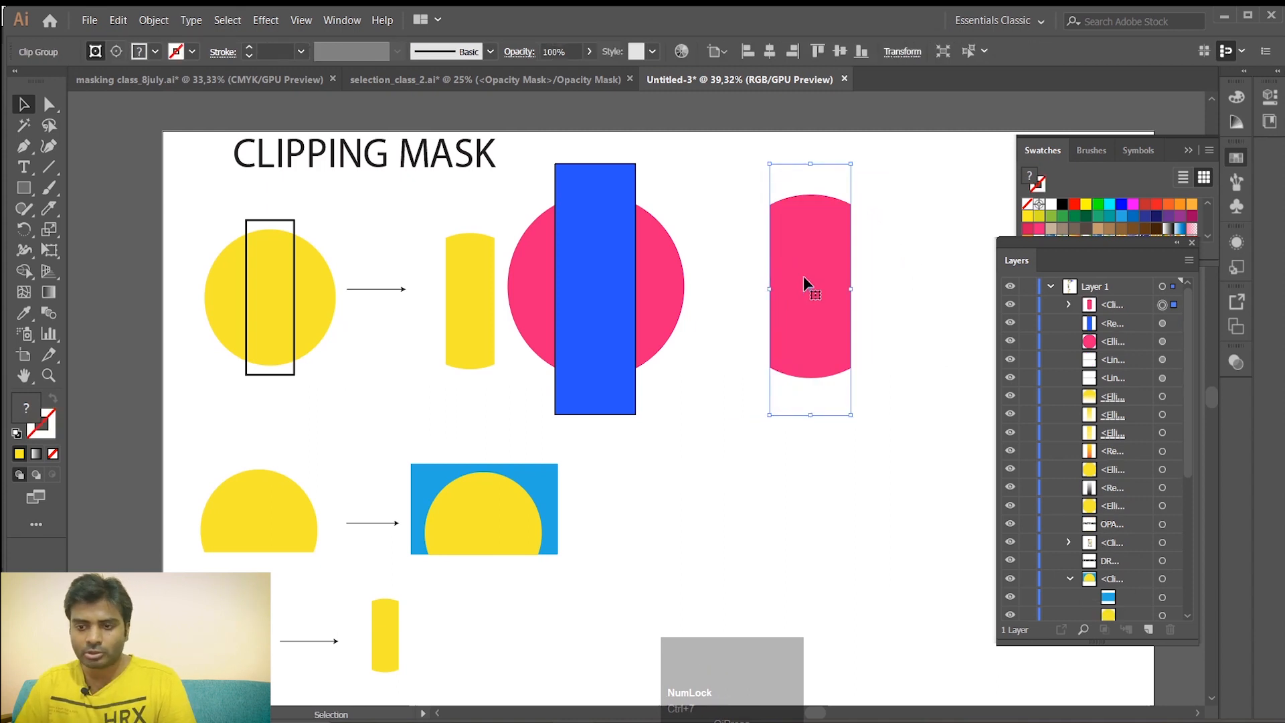
# Target the mask rectangle in the new clip group, raise its bottom edge, and widen it beyond both sides of the circle
pyautogui.click(827, 185)
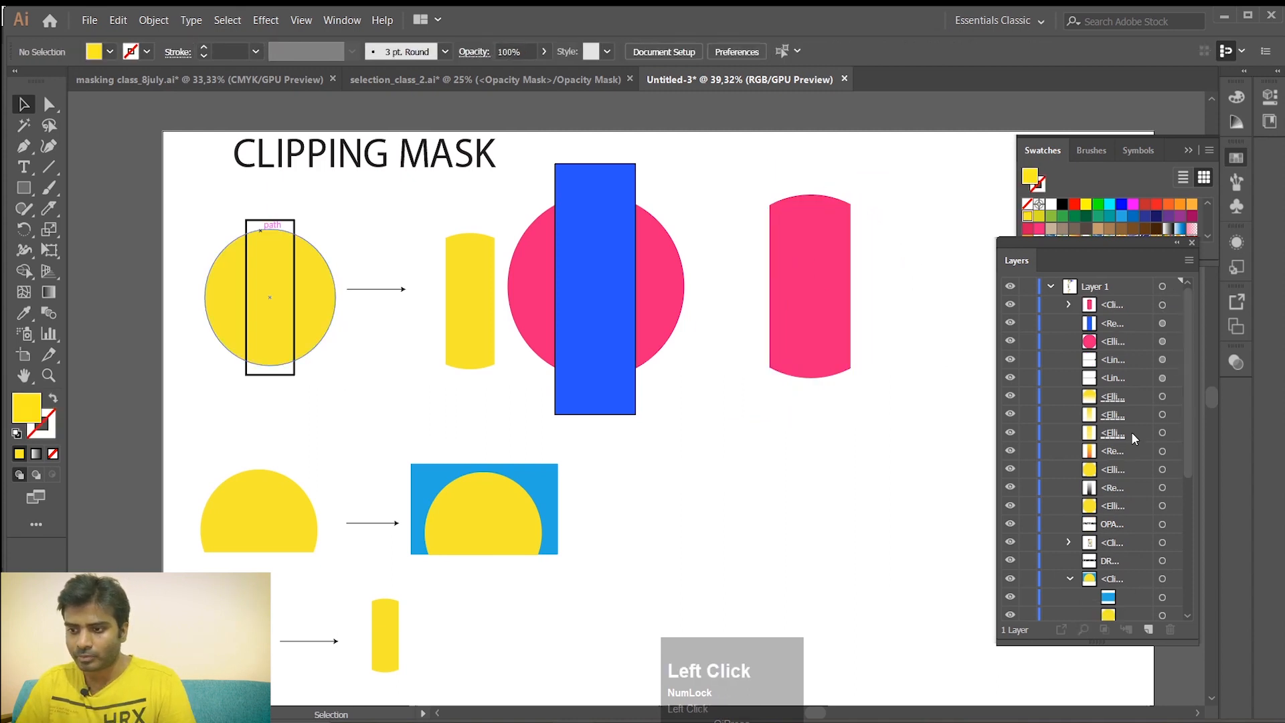
pyautogui.click(803, 281)
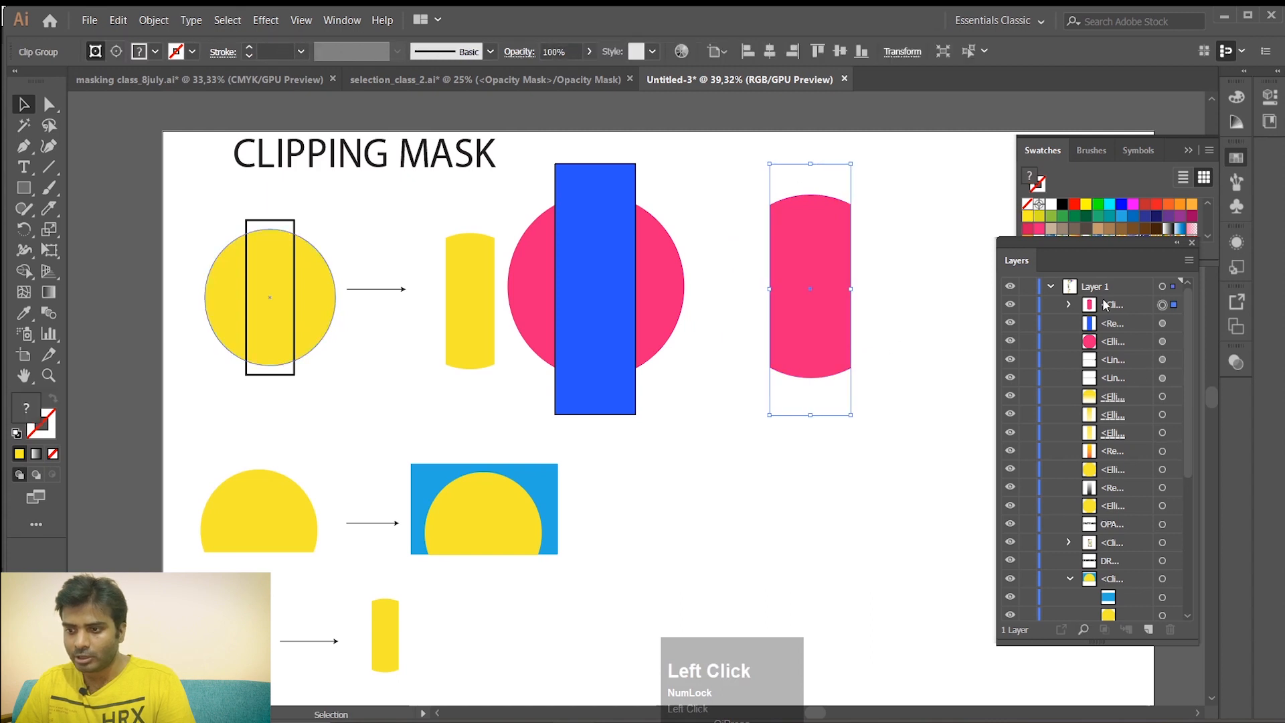
pyautogui.click(1068, 304)
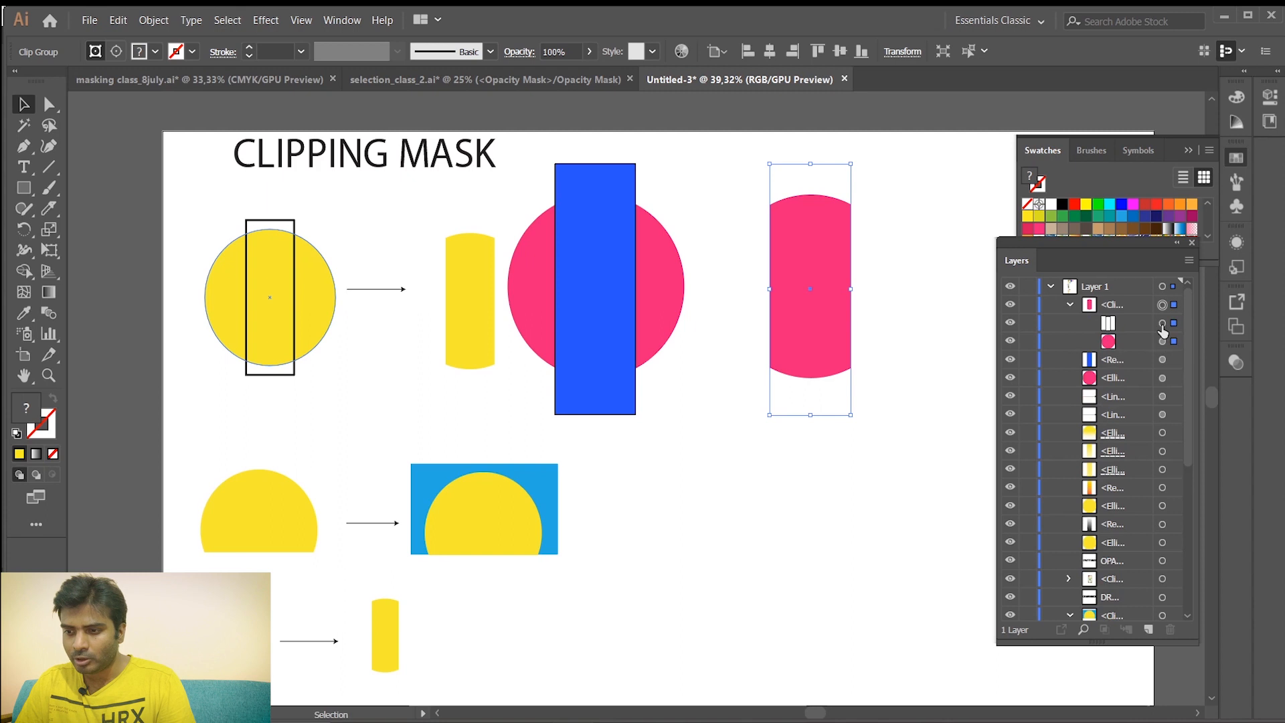
pyautogui.click(1162, 324)
pyautogui.moveTo(810, 415); pyautogui.dragTo(809, 340)
pyautogui.moveTo(851, 255); pyautogui.dragTo(907, 254)
pyautogui.moveTo(771, 252); pyautogui.dragTo(698, 252)
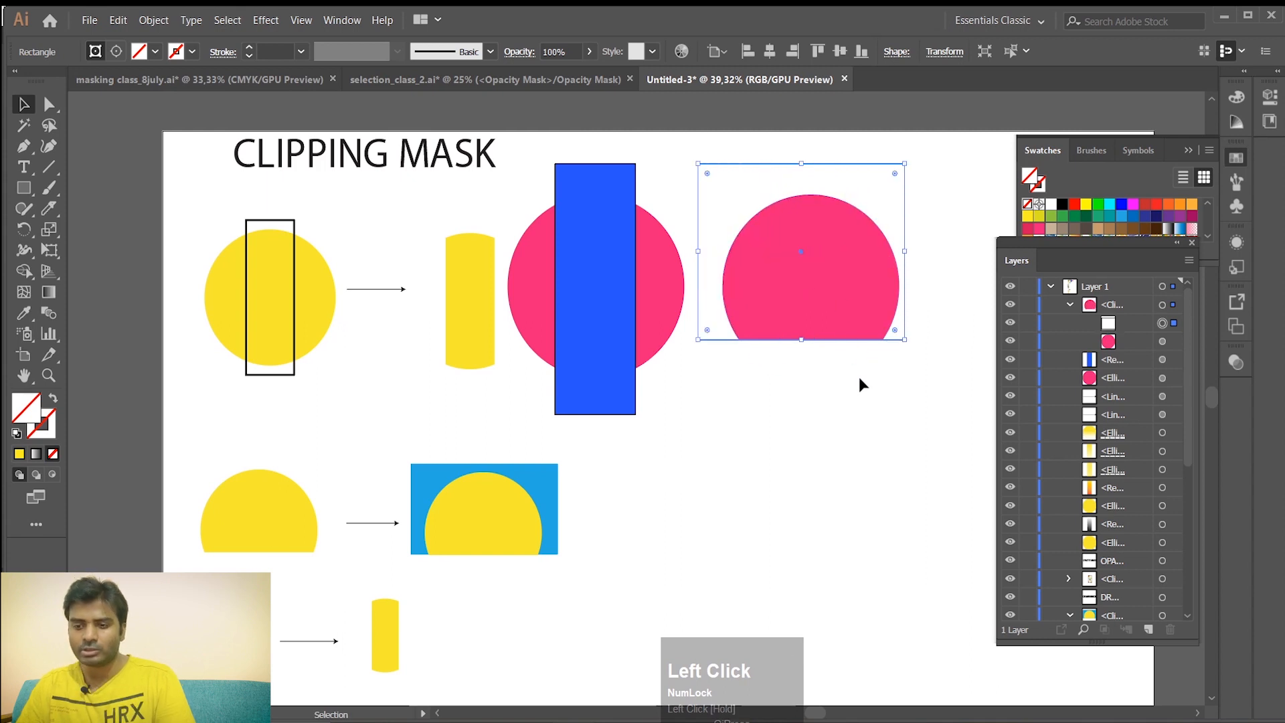
pyautogui.click(906, 423)
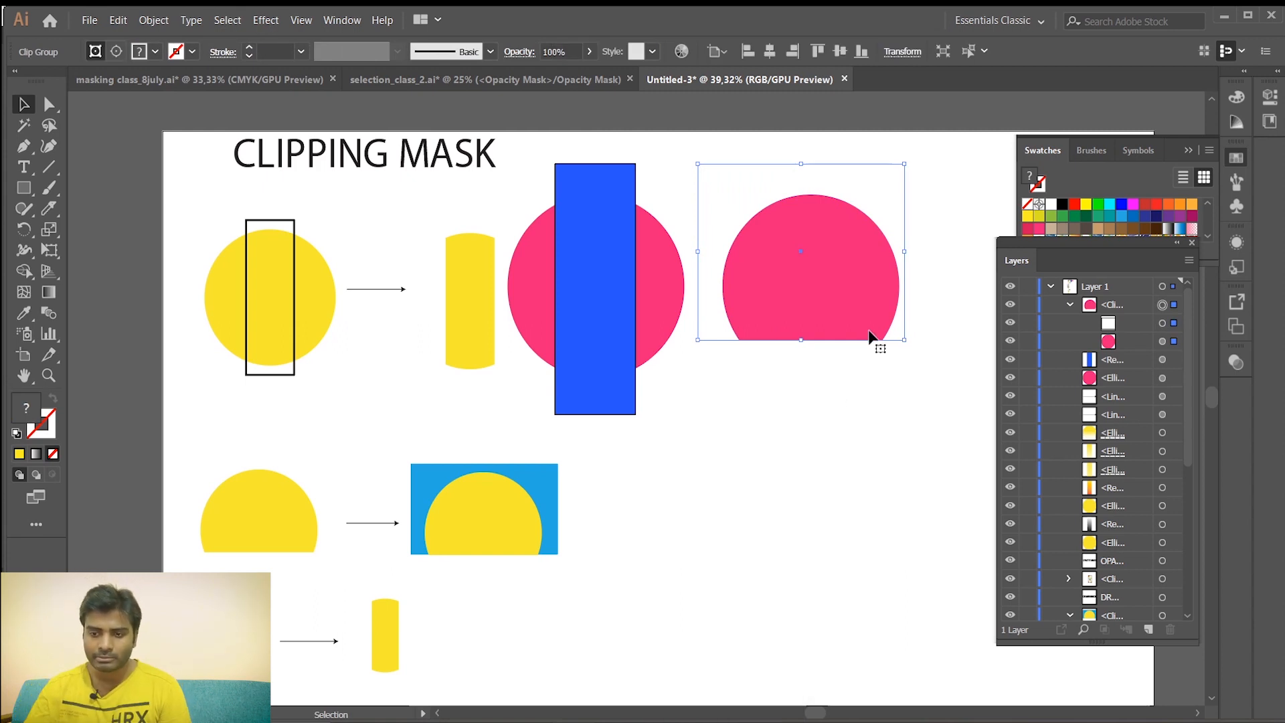
pyautogui.moveTo(804, 339)
pyautogui.mouseDown()
pyautogui.moveTo(804, 361)
pyautogui.moveTo(802, 349)
pyautogui.mouseUp()
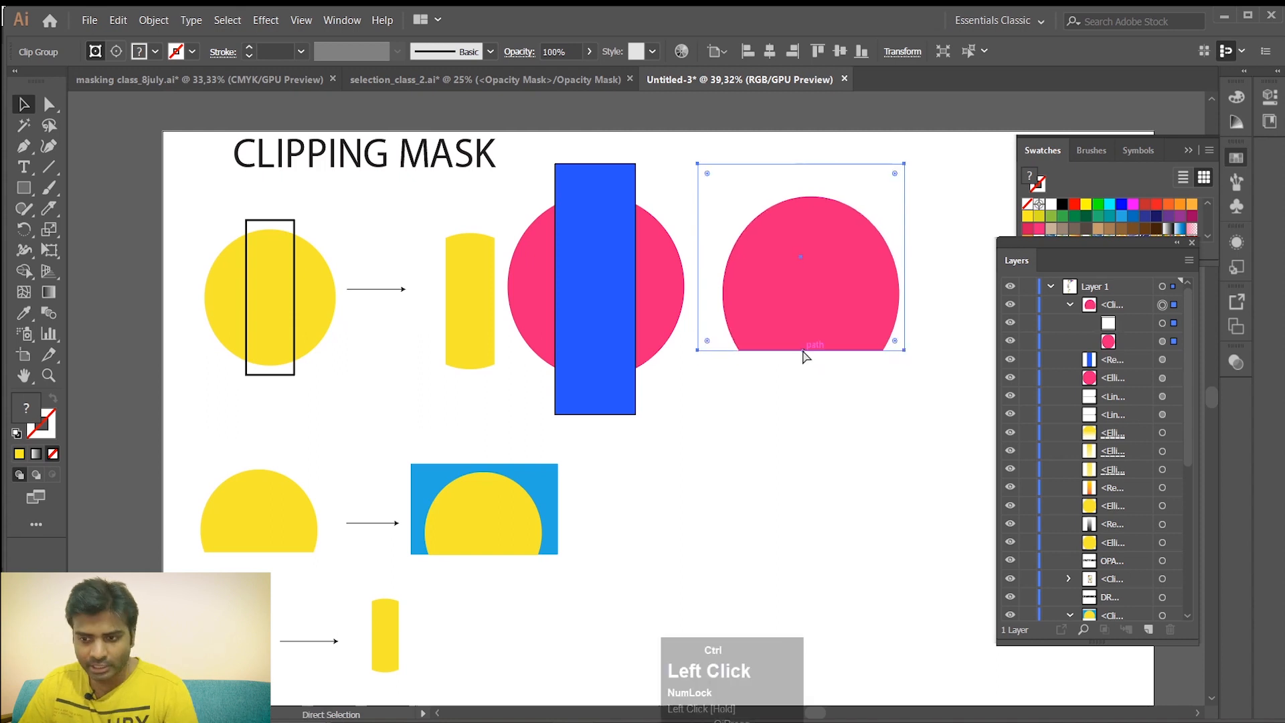
pyautogui.hotkey('ctrl', 'z')
pyautogui.hotkey('ctrl', 'z')
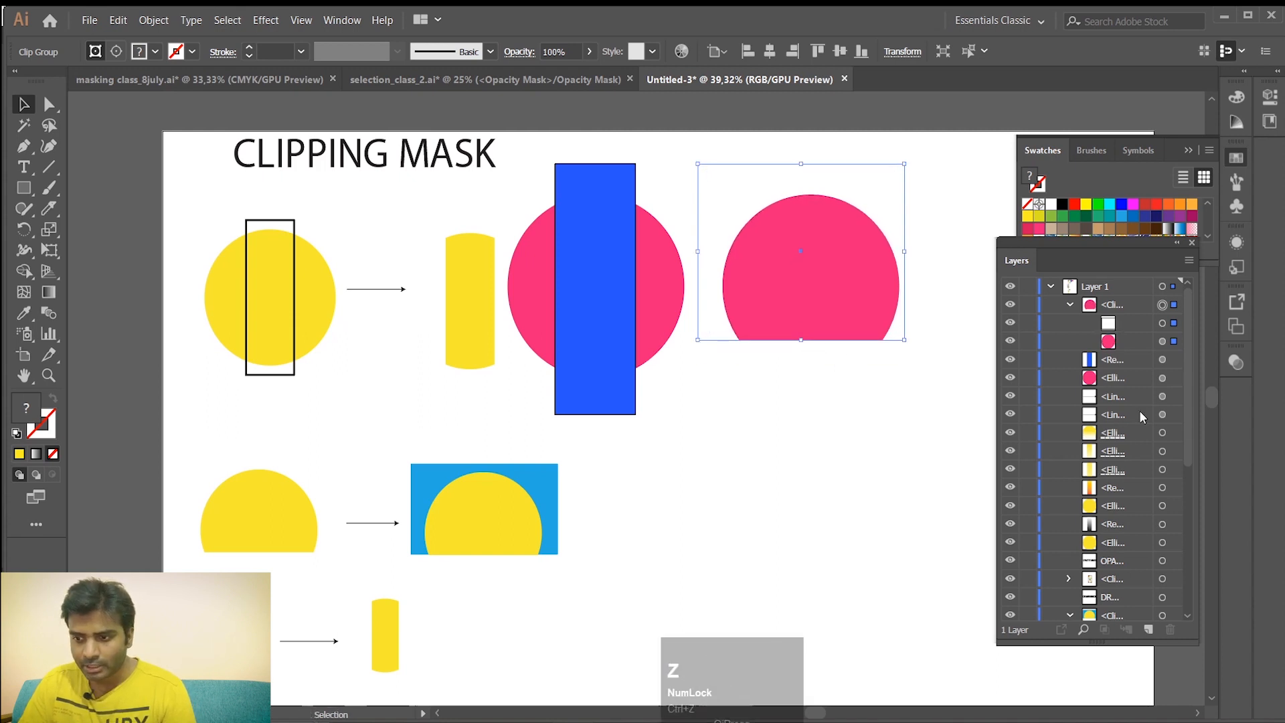
# Target the mask rectangle and raise its bottom edge slightly to crop more of the pink circle
pyautogui.click(1162, 322)
pyautogui.moveTo(802, 340); pyautogui.dragTo(800, 331)
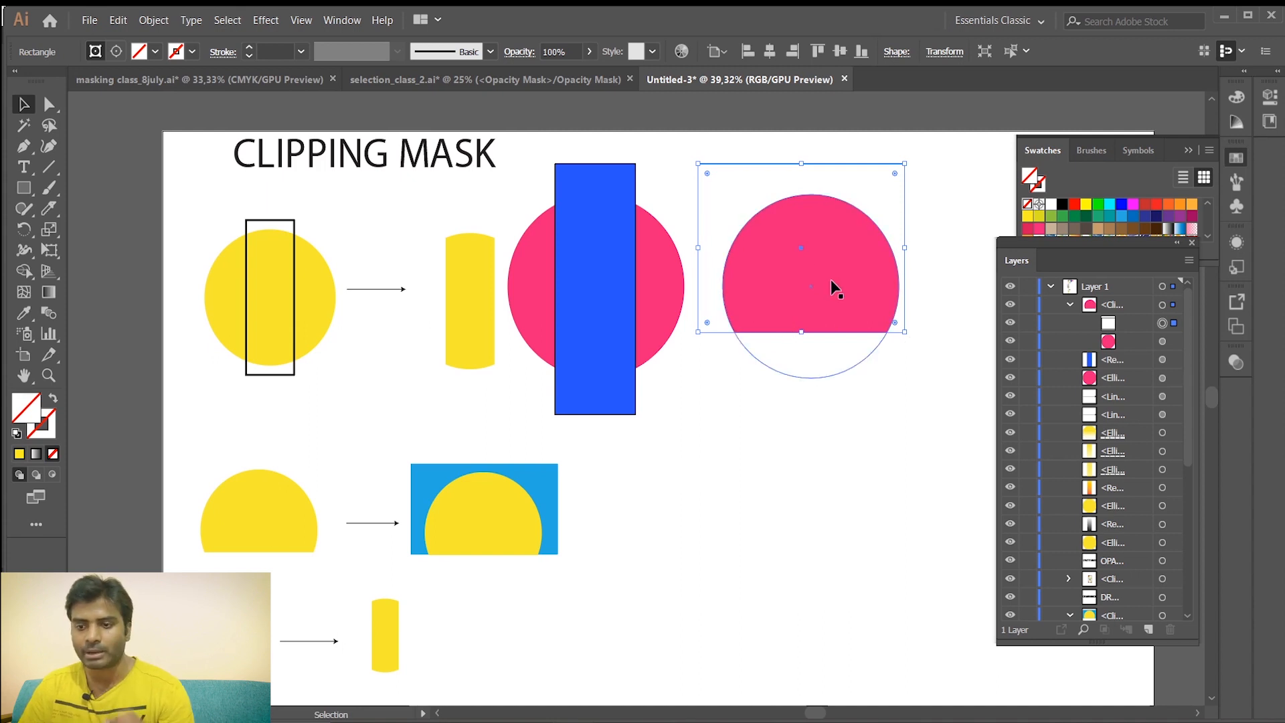
pyautogui.click(946, 272)
pyautogui.click(774, 290)
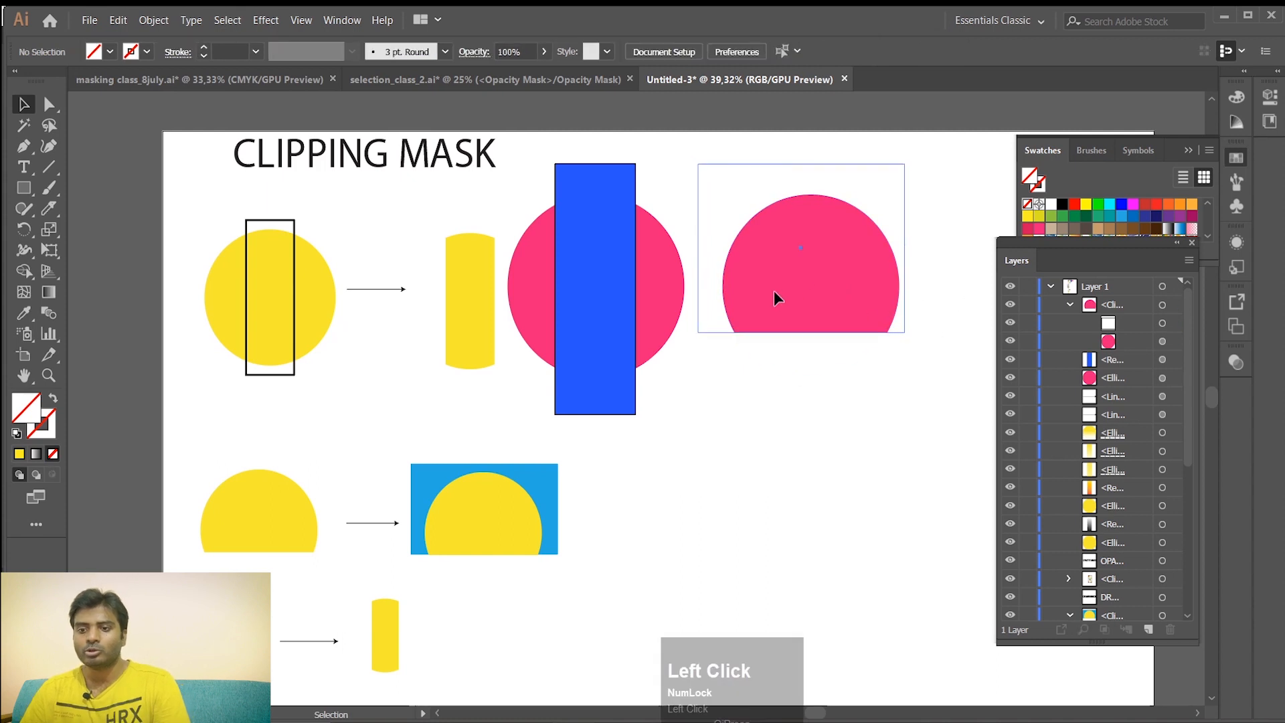
# Select the whole pink clip group and move it slightly down and to the right
pyautogui.click(947, 293)
pyautogui.click(847, 268)
pyautogui.moveTo(830, 275); pyautogui.dragTo(829, 301)
pyautogui.moveTo(827, 299)
pyautogui.mouseDown()
pyautogui.moveTo(844, 277)
pyautogui.moveTo(830, 315)
pyautogui.moveTo(842, 279)
pyautogui.moveTo(856, 295)
pyautogui.moveTo(844, 315)
pyautogui.mouseUp()
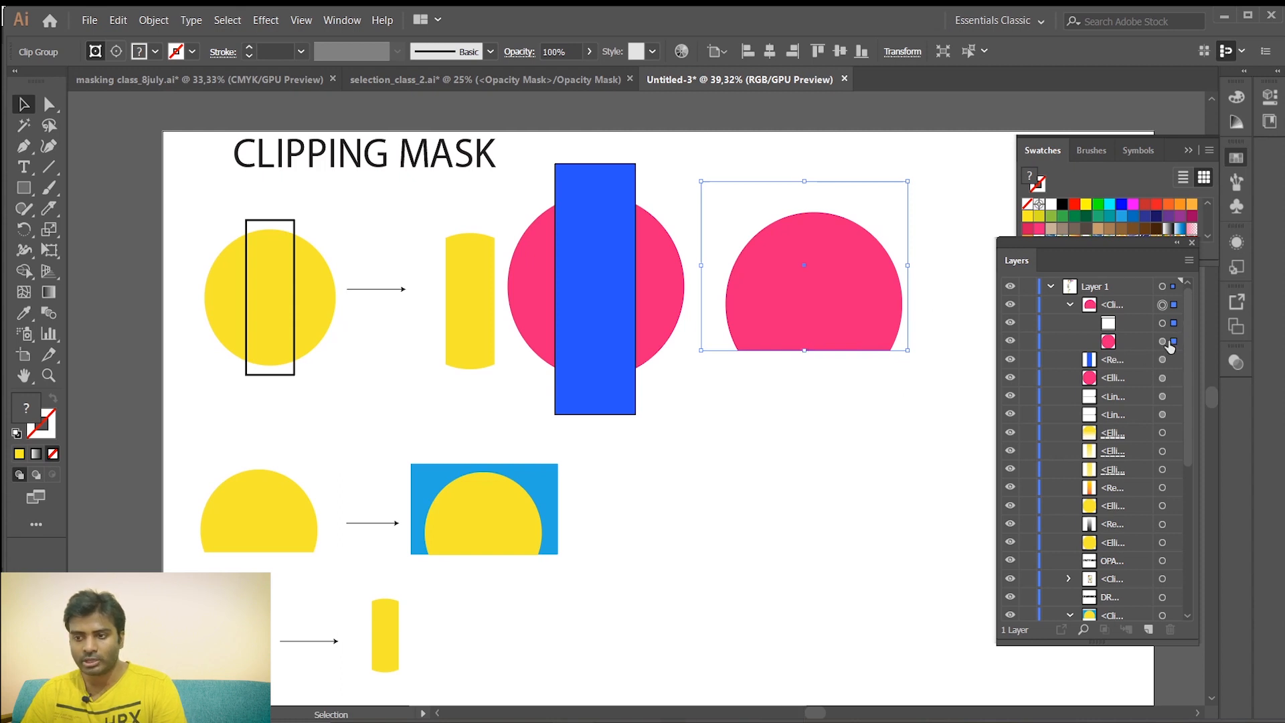
# Try to stretch the whole pink clip group downward and undo the stretch
pyautogui.moveTo(806, 349); pyautogui.dragTo(810, 445)
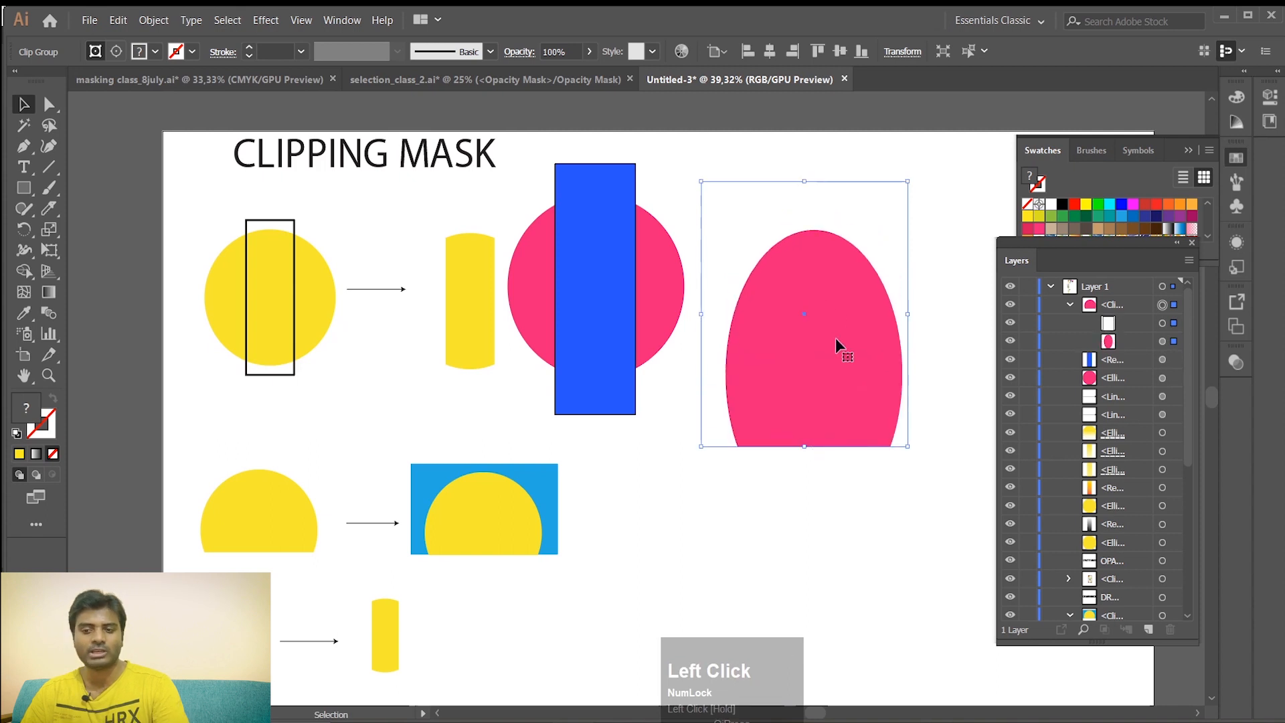
pyautogui.hotkey('ctrl', 'z')
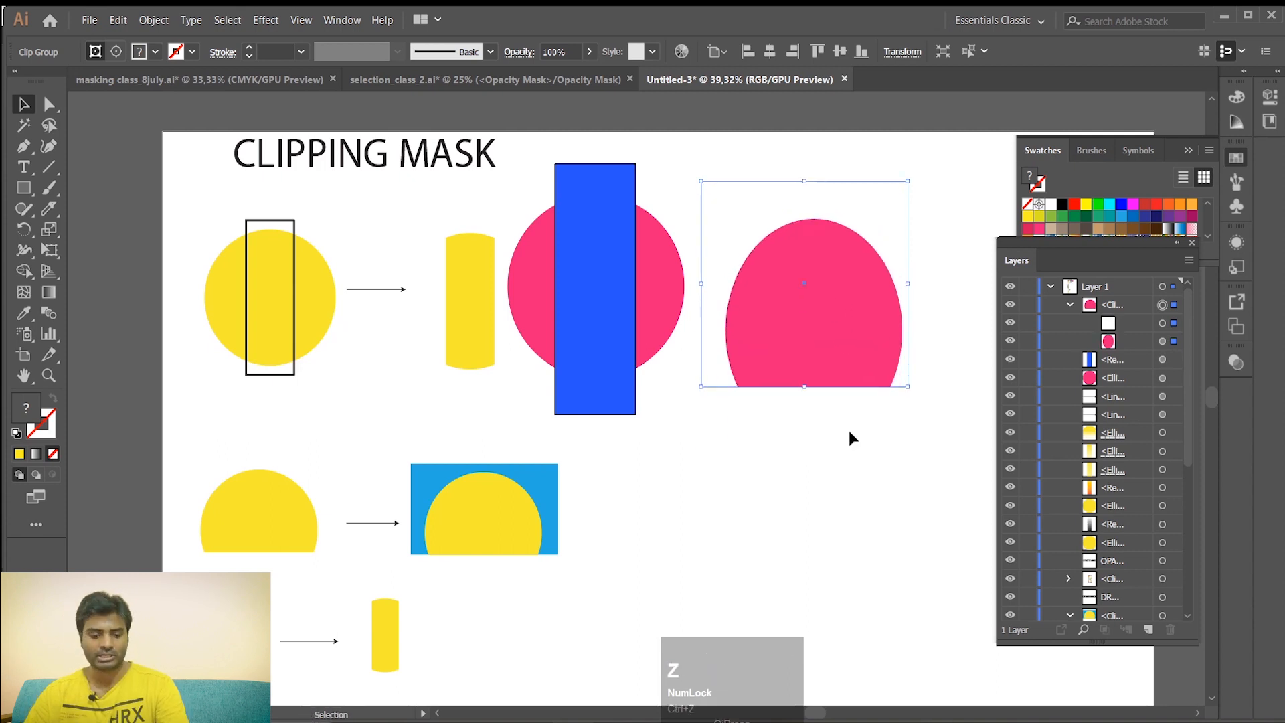
pyautogui.hotkey('ctrl', 'z')
pyautogui.click(931, 415)
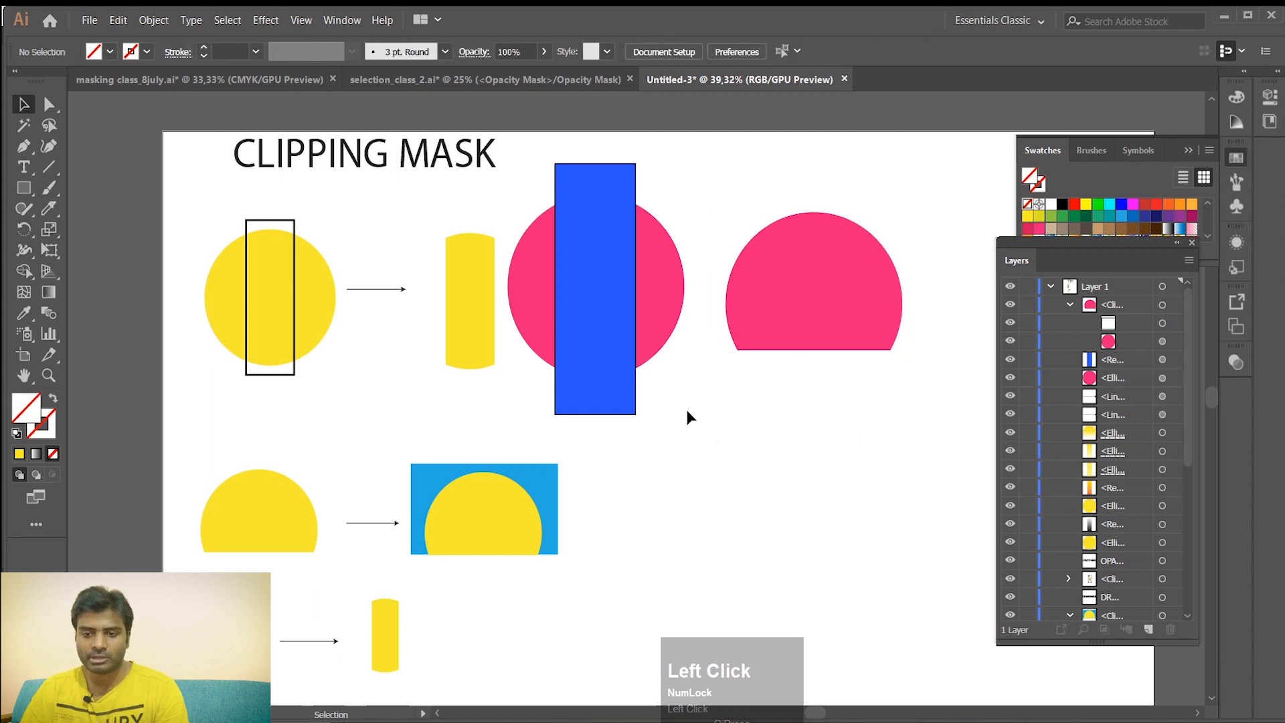
# Duplicate the blue rectangle and pink circle together into the empty area below the originals
pyautogui.scroll(-4, 754, 418)
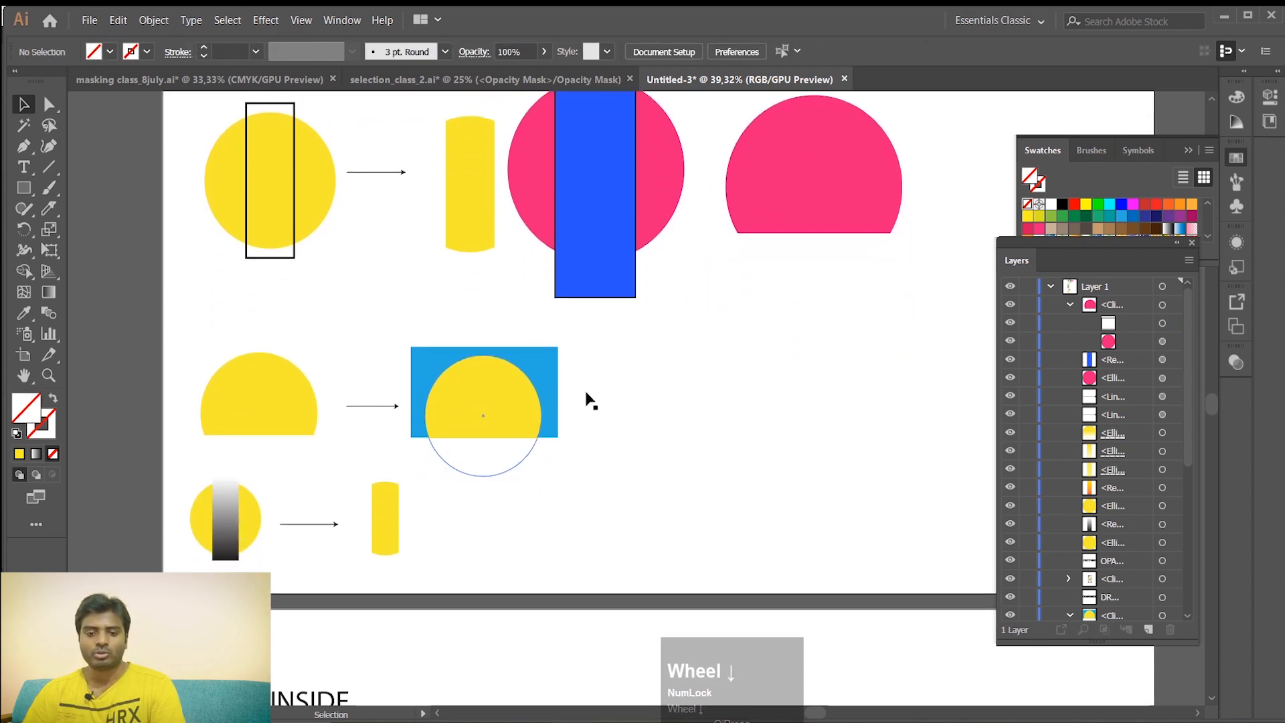
pyautogui.scroll(-1, 750, 395)
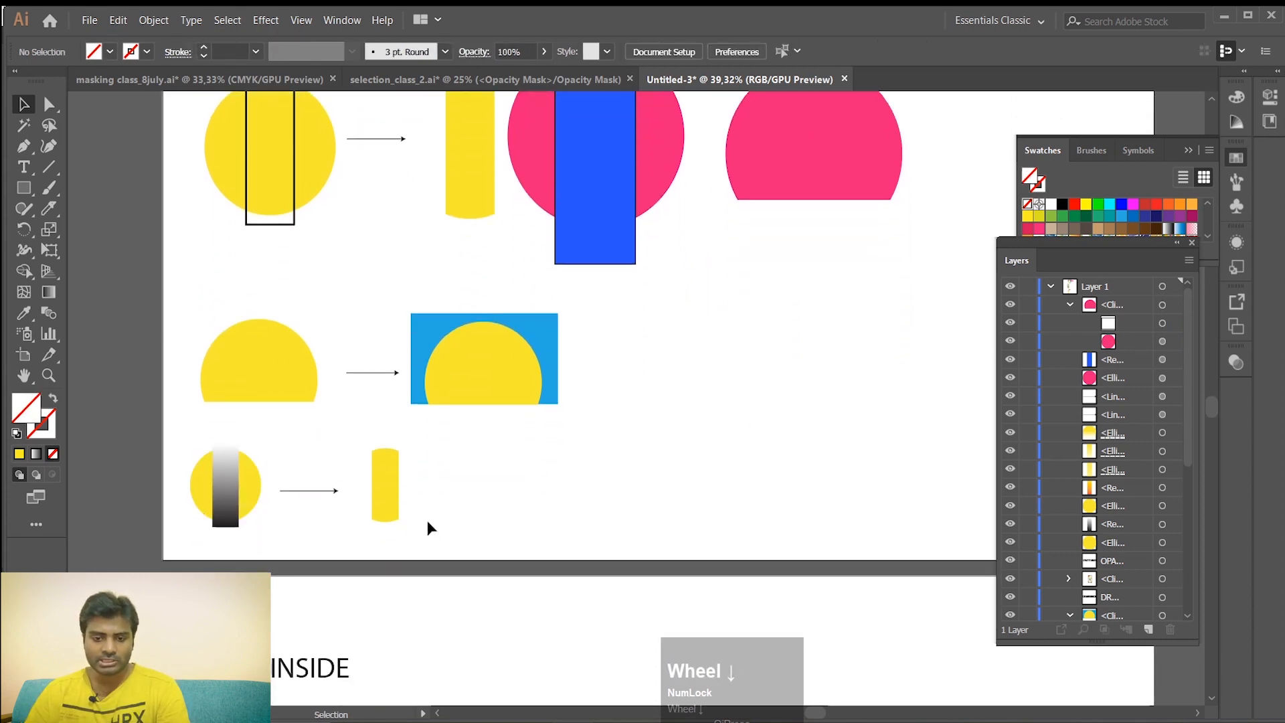
pyautogui.scroll(2, 427, 520)
pyautogui.click(227, 539)
pyautogui.click(619, 549)
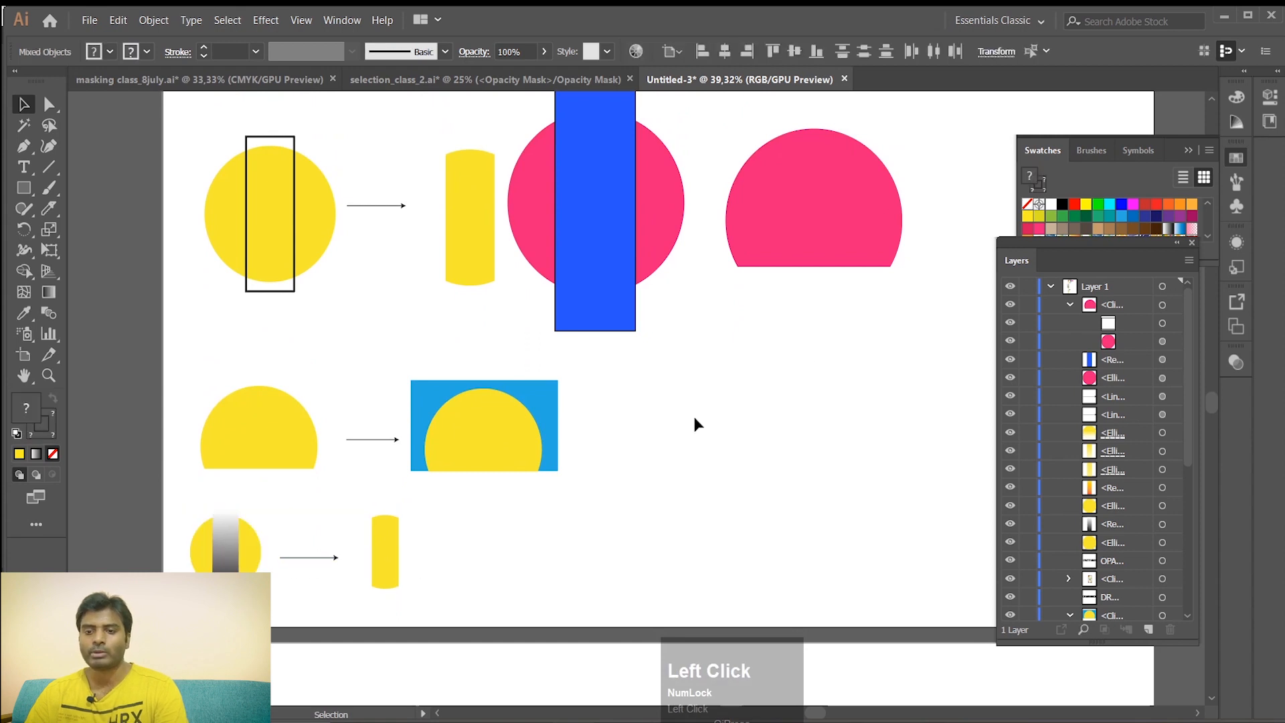
pyautogui.click(593, 214)
pyautogui.moveTo(594, 215); pyautogui.dragTo(680, 487)
pyautogui.click(890, 473)
# Fill the lower copy of the blue rectangle with the white-to-black gradient
pyautogui.click(684, 373)
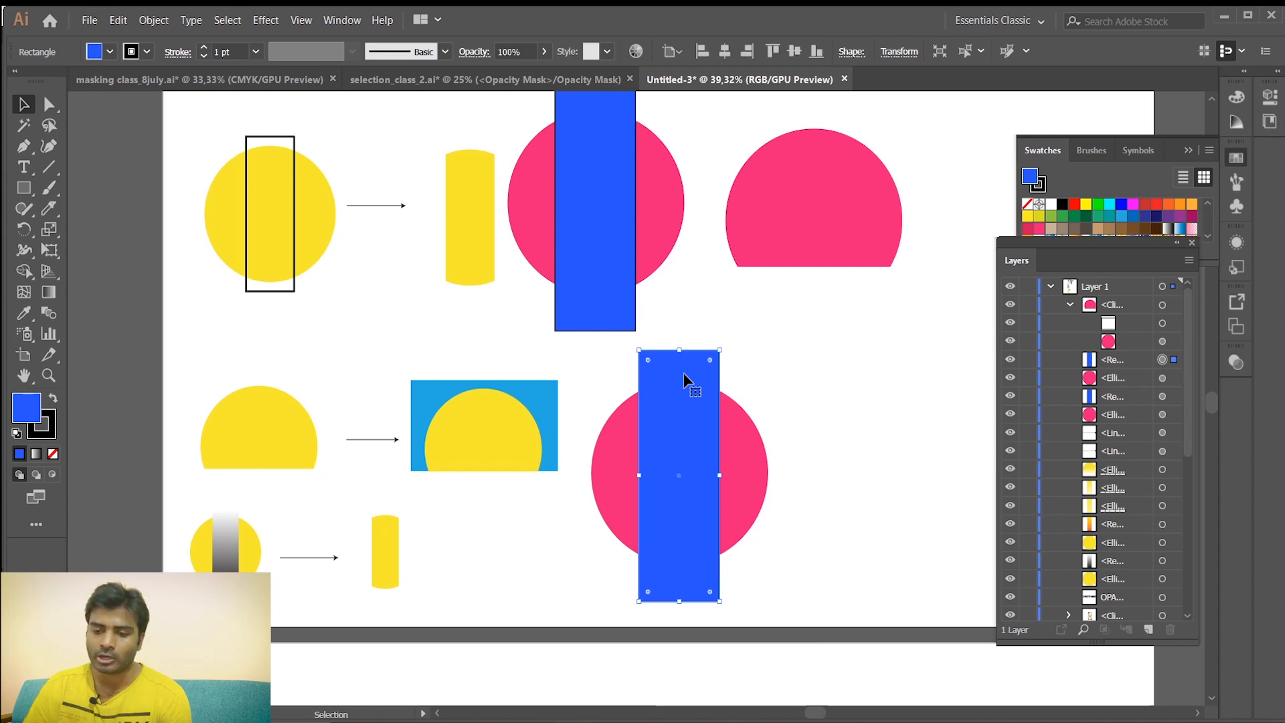
pyautogui.click(902, 394)
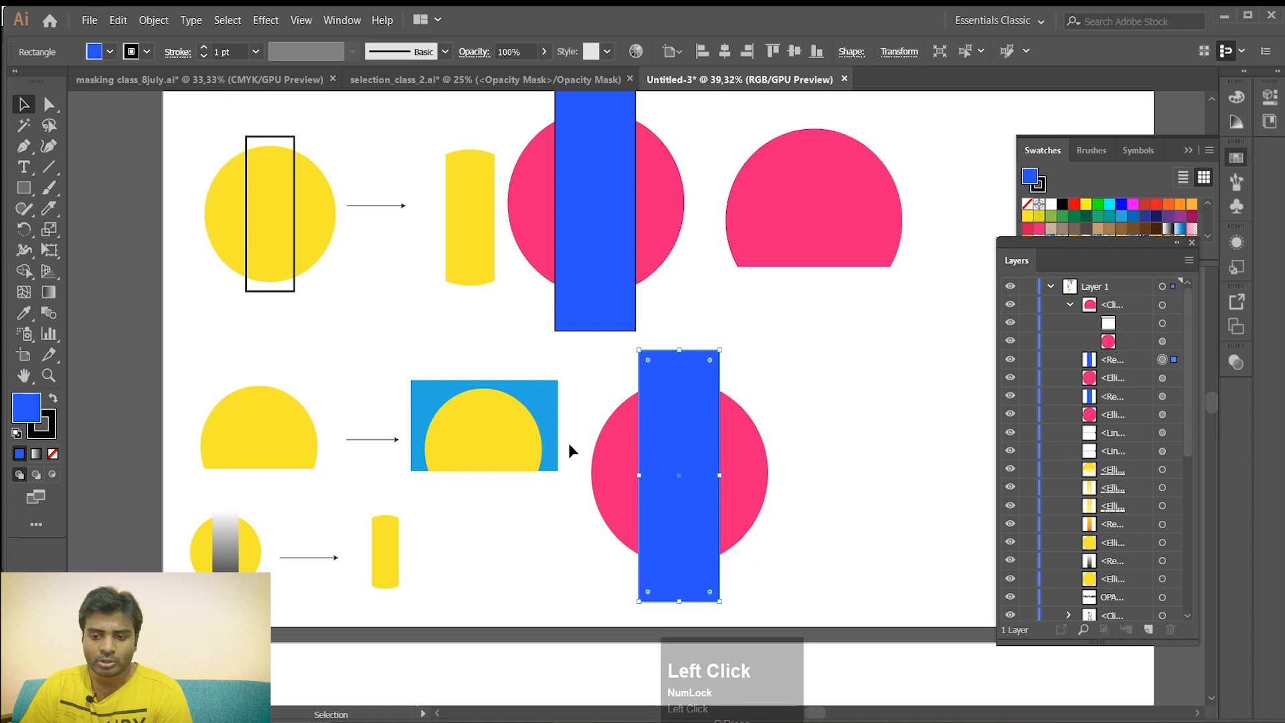
pyautogui.click(36, 453)
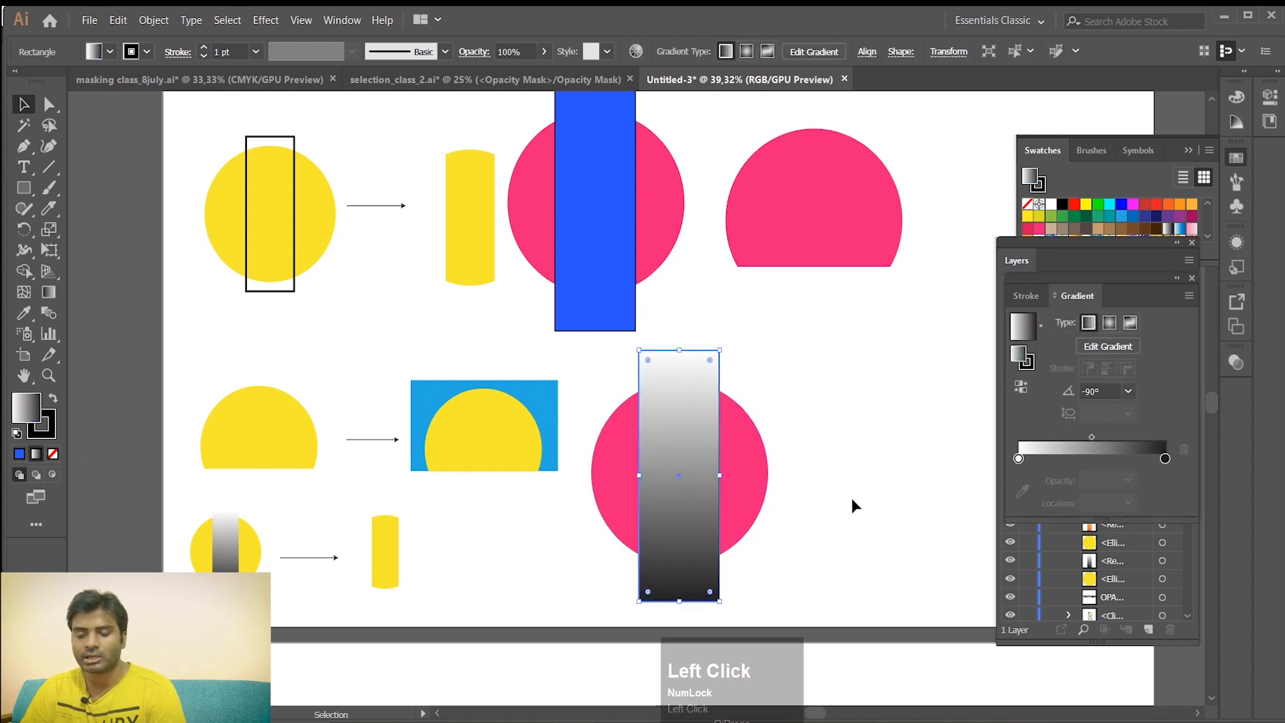
# Make a clipping mask from the gradient rectangle and the pink circle beneath it
pyautogui.moveTo(810, 543); pyautogui.dragTo(596, 410)
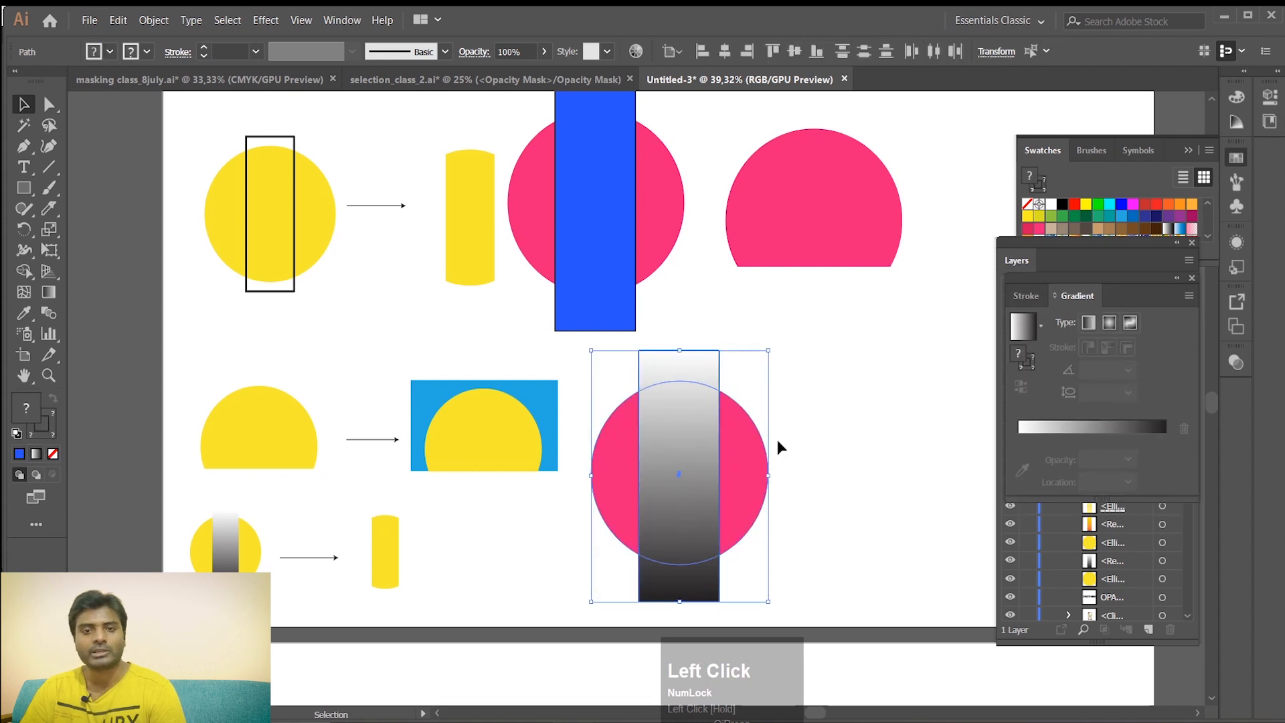
pyautogui.press('ctrl')
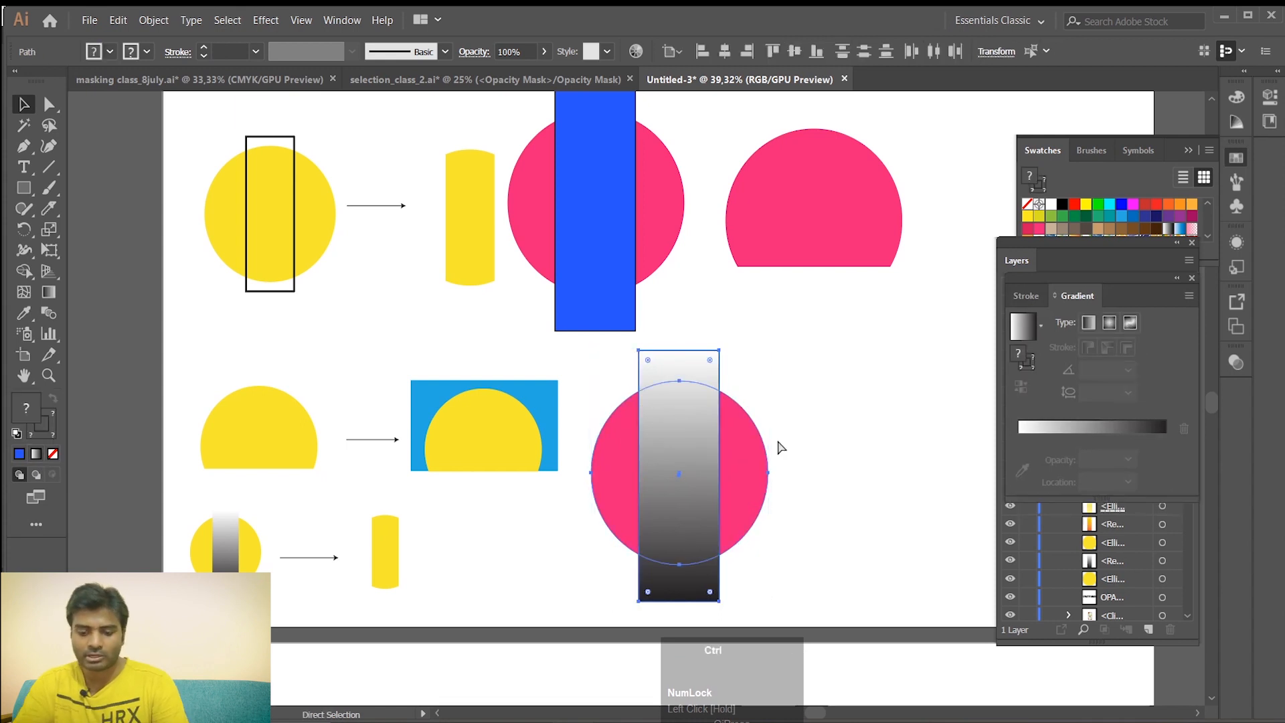
pyautogui.hotkey('ctrl', '7')
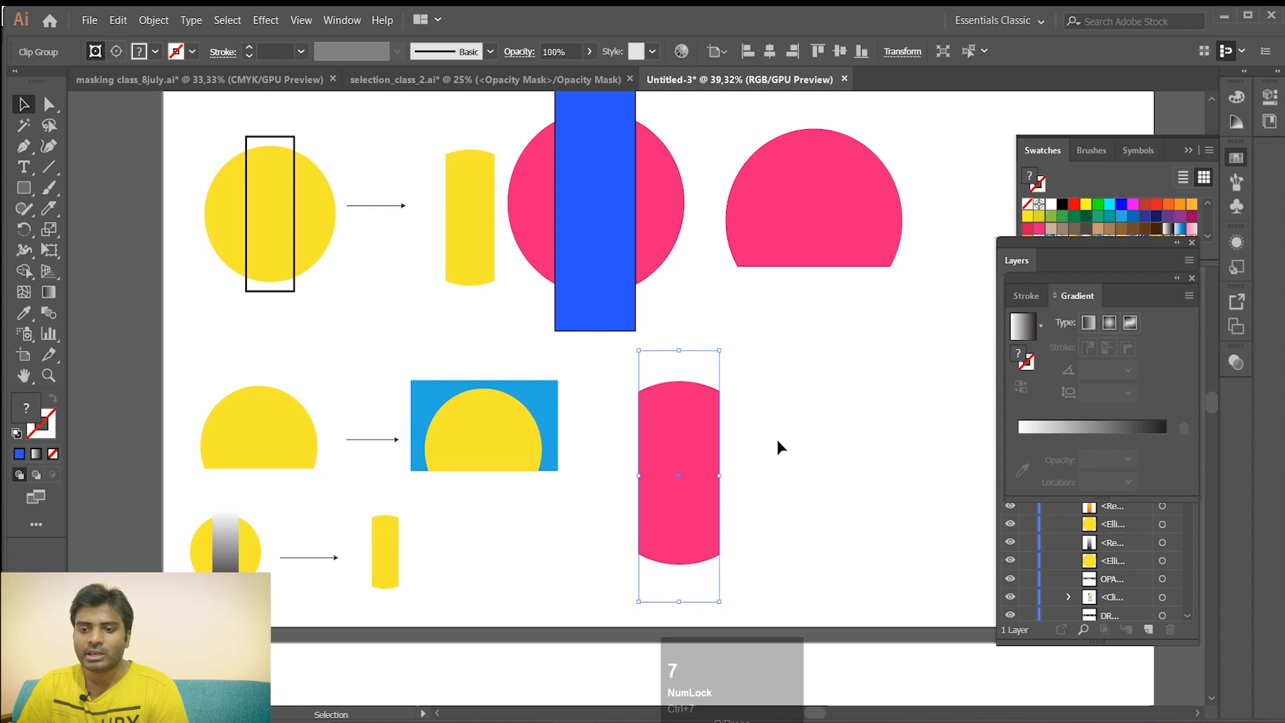
pyautogui.click(765, 473)
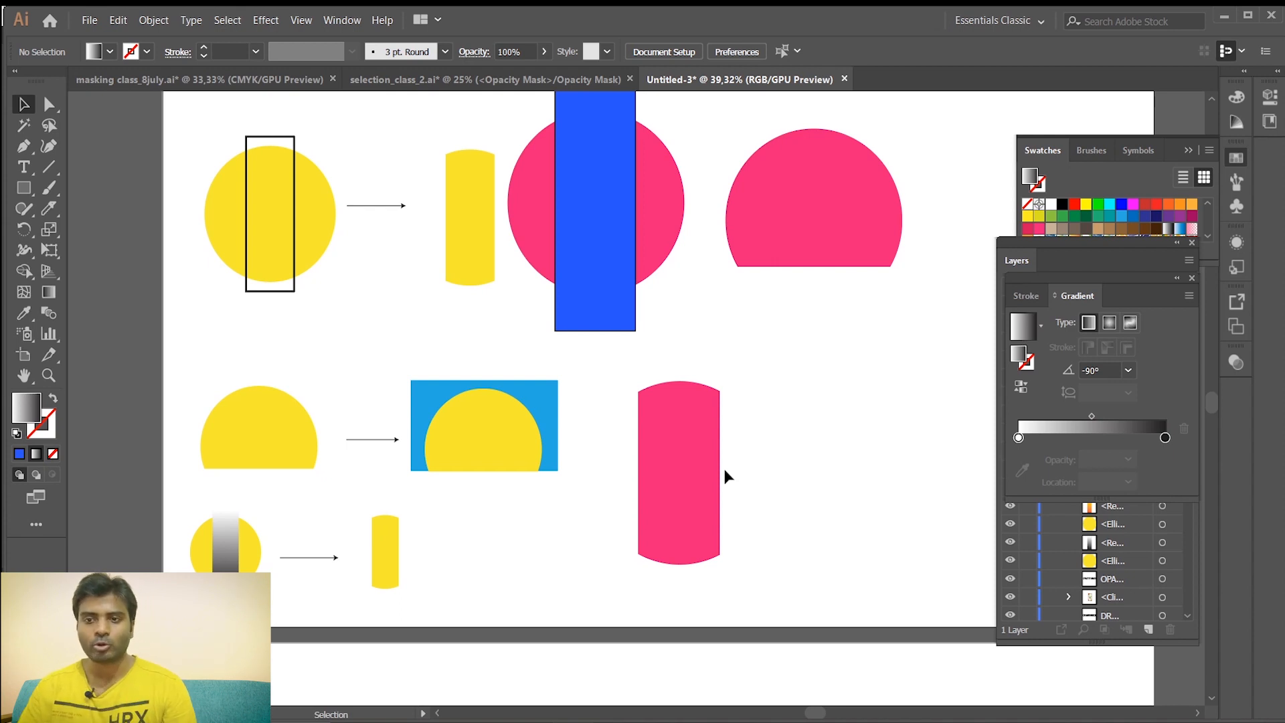
# Go to the DRAW INSIDE artboard and clear away the floating Gradient, Layers and Swatches panels
pyautogui.scroll(-1, 742, 452)
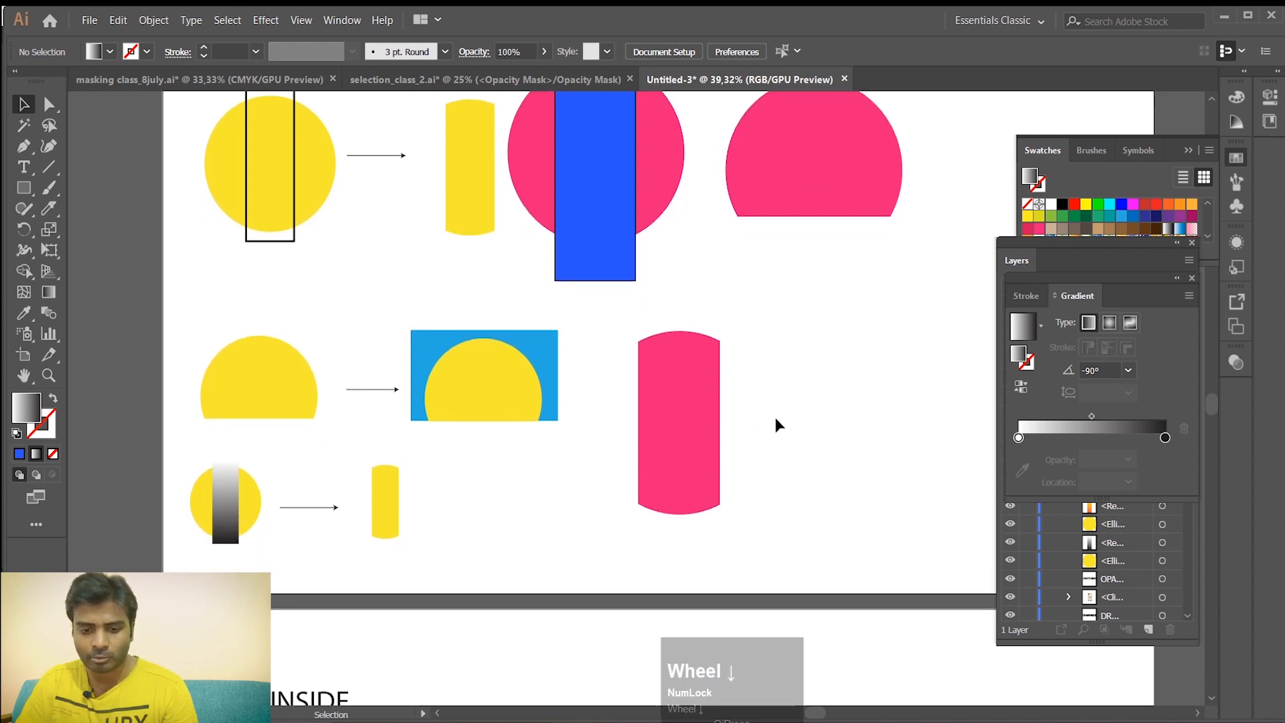
pyautogui.scroll(3, 775, 417)
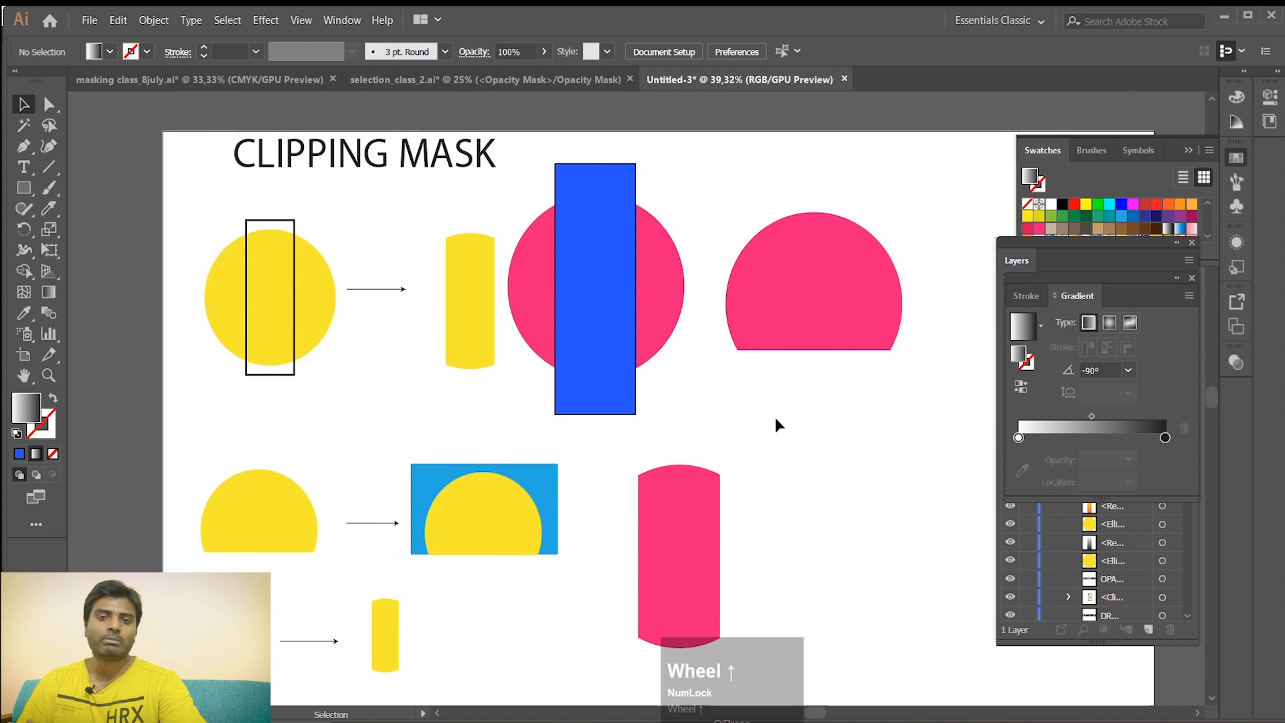
pyautogui.scroll(-10, 775, 426)
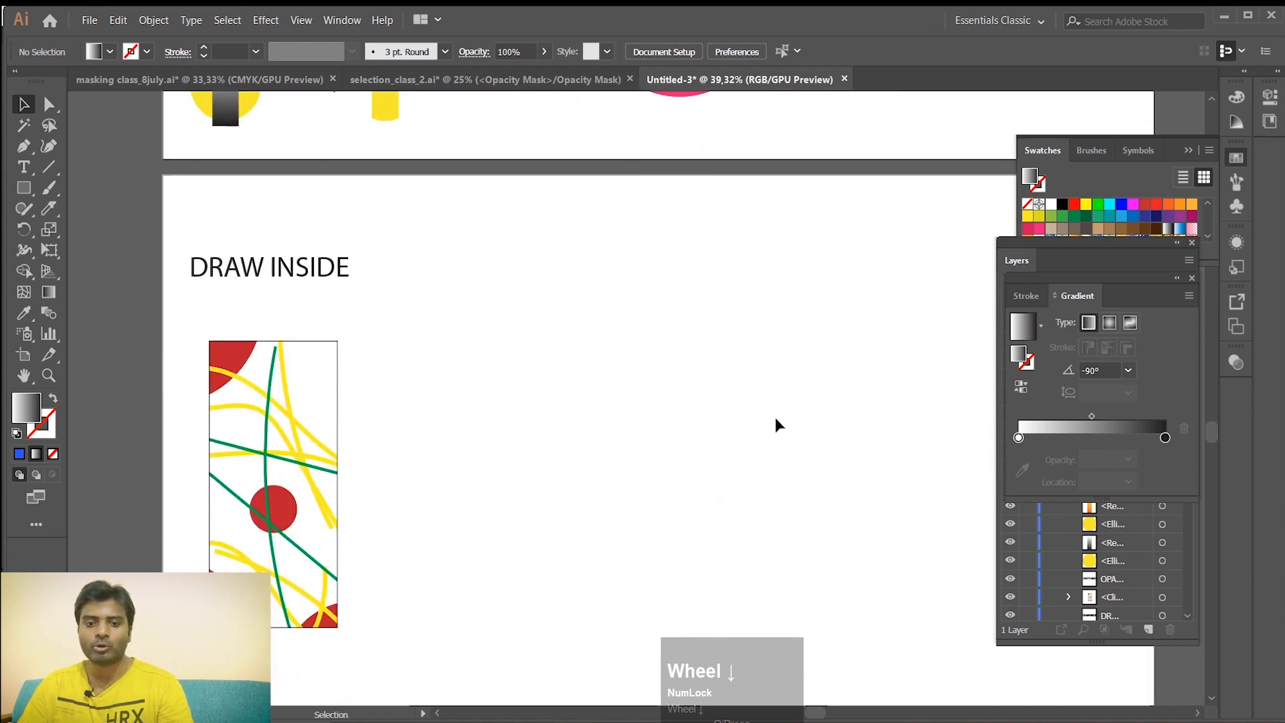
pyautogui.scroll(-2, 776, 426)
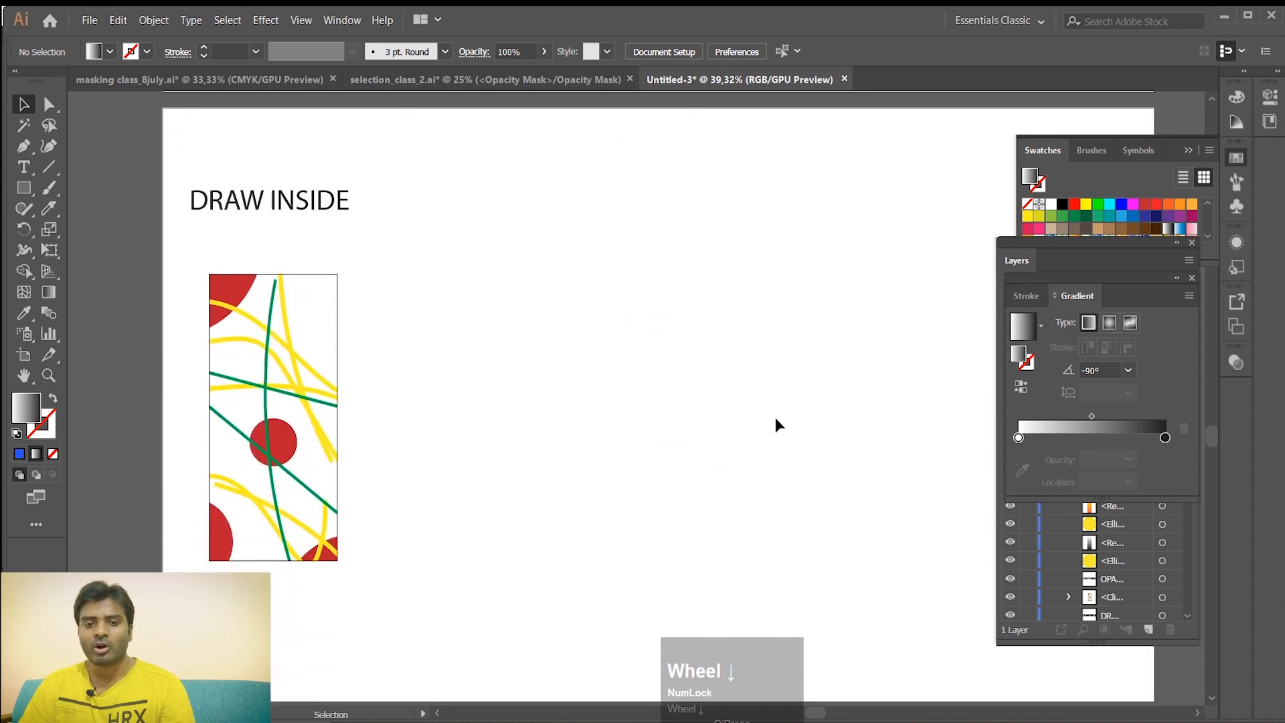
pyautogui.scroll(1, 776, 426)
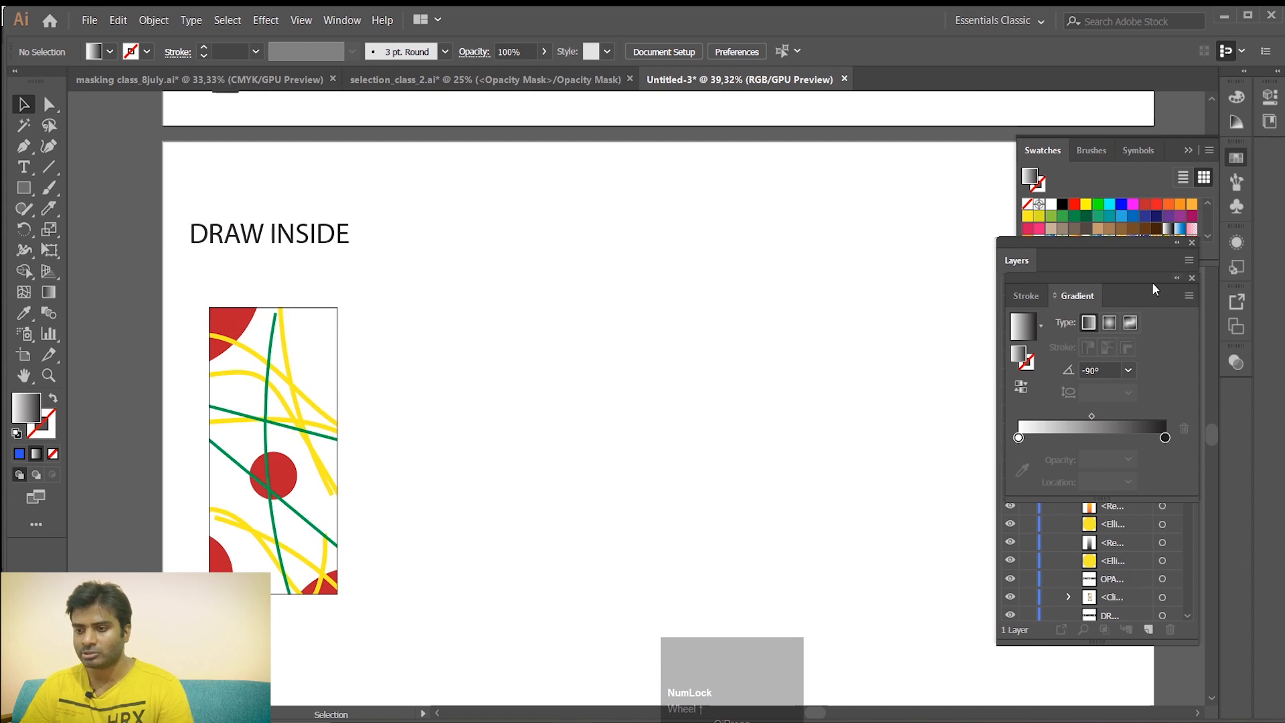
pyautogui.click(1192, 277)
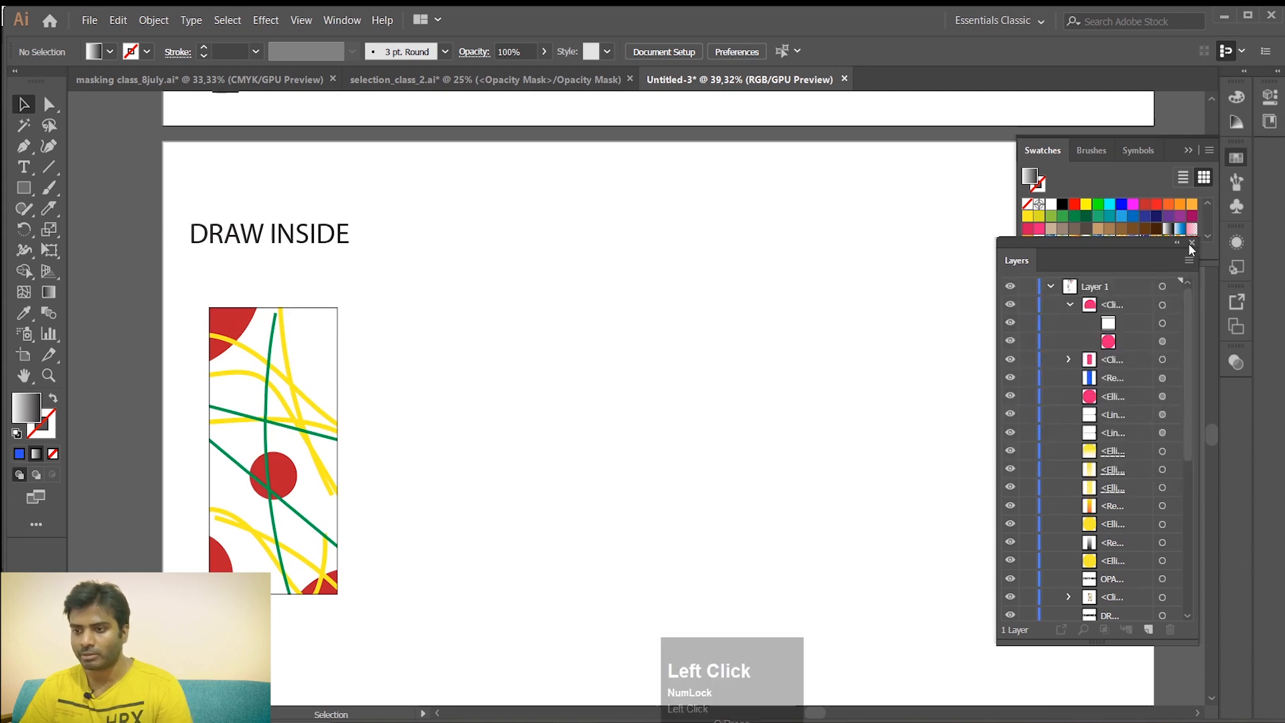
pyautogui.click(1192, 243)
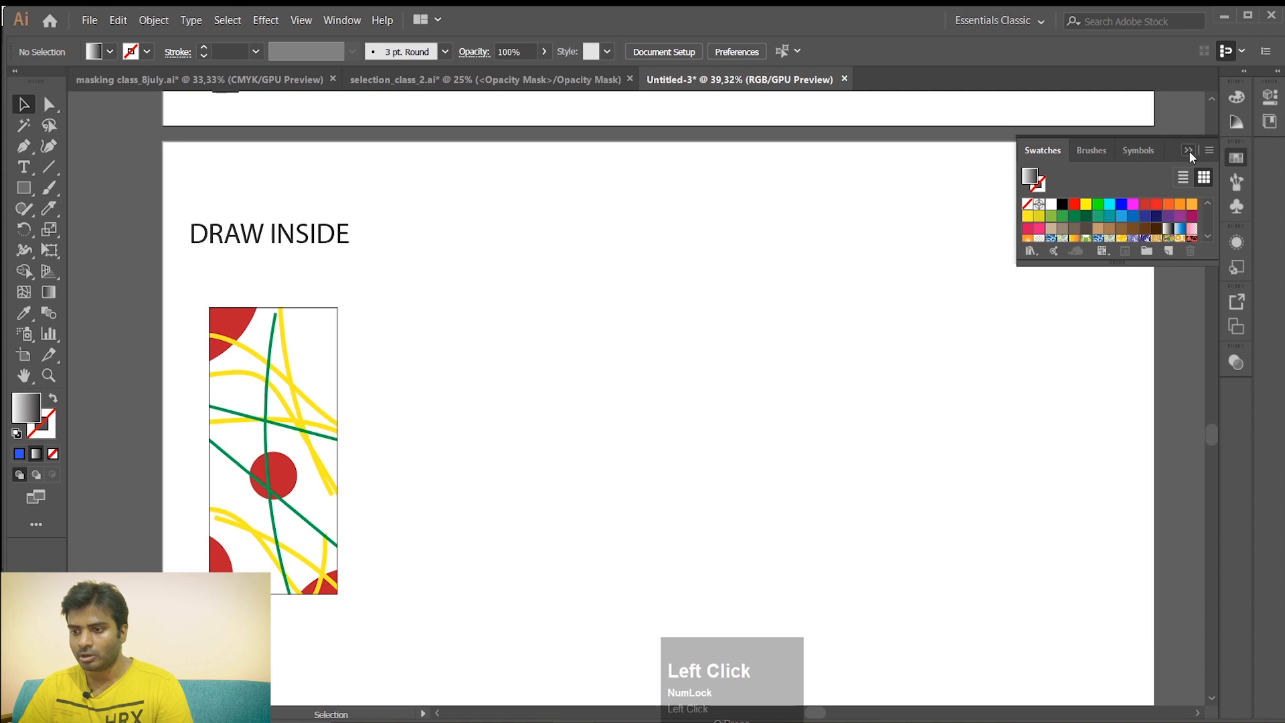
pyautogui.click(1191, 142)
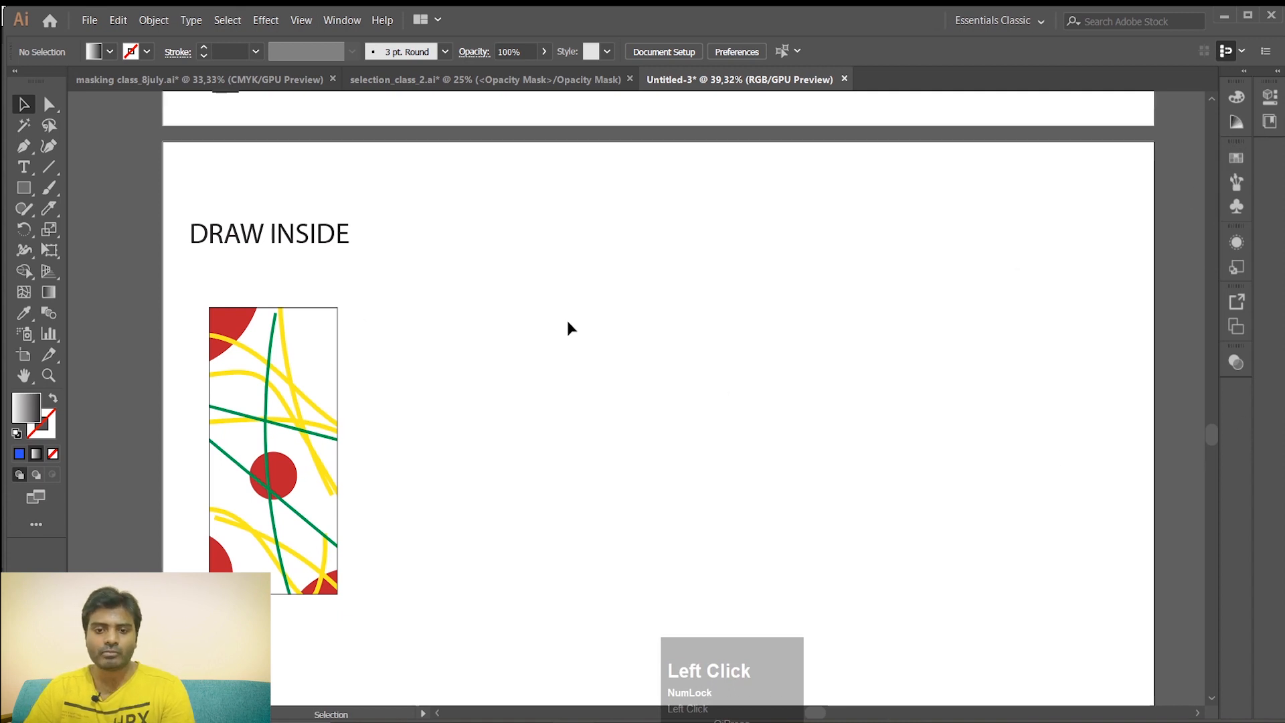
# Restore the default white fill and black stroke, and draw a tall rectangle beside the DRAW INSIDE sample
pyautogui.scroll(-1, 567, 320)
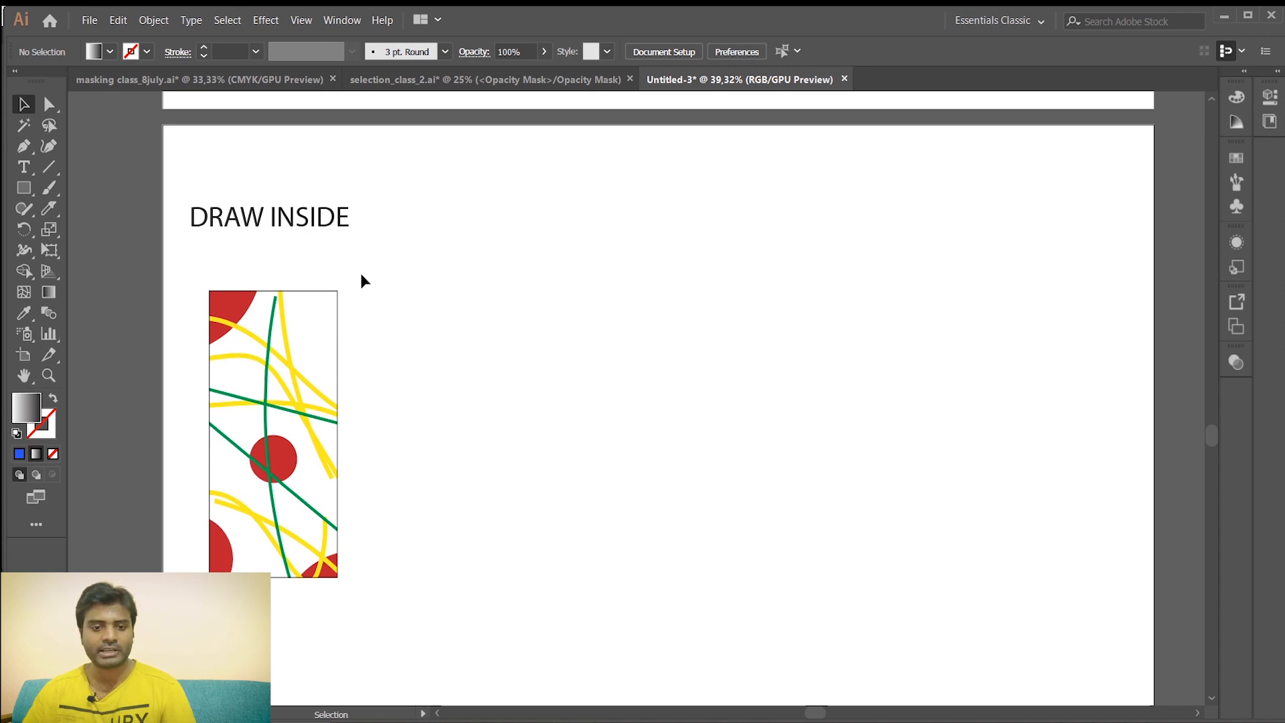
pyautogui.click(17, 433)
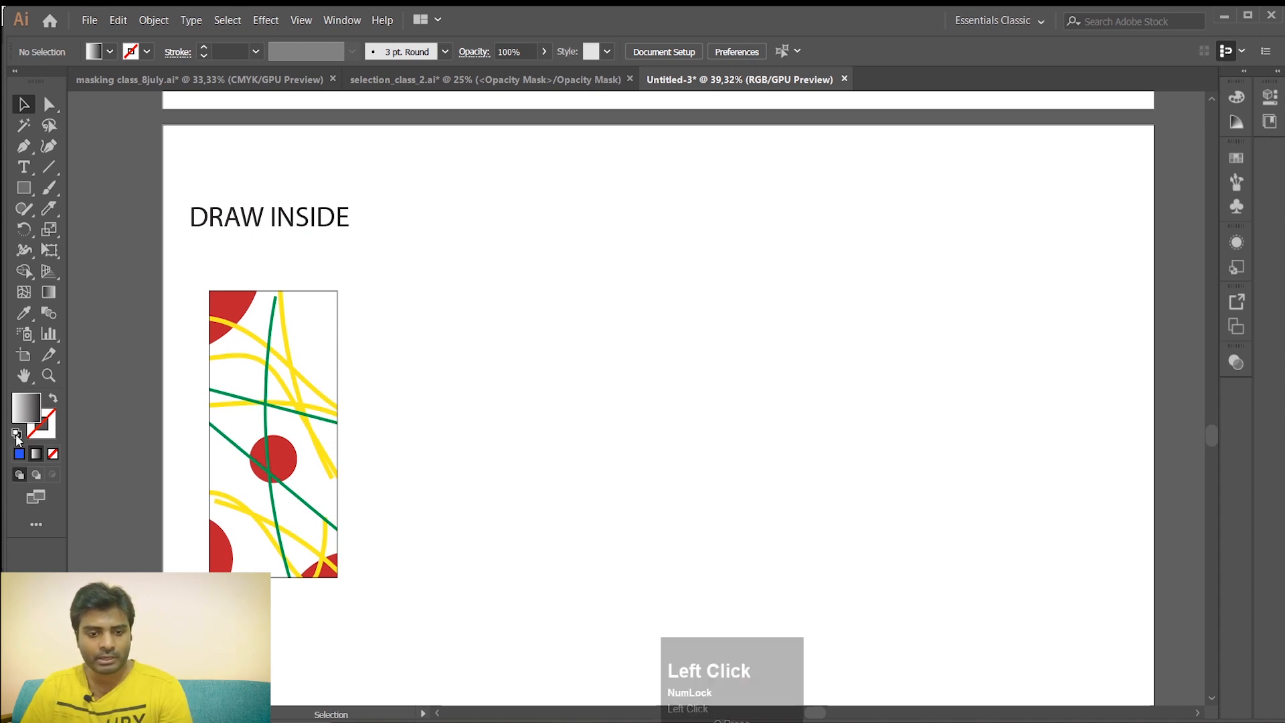
pyautogui.rightClick(27, 192)
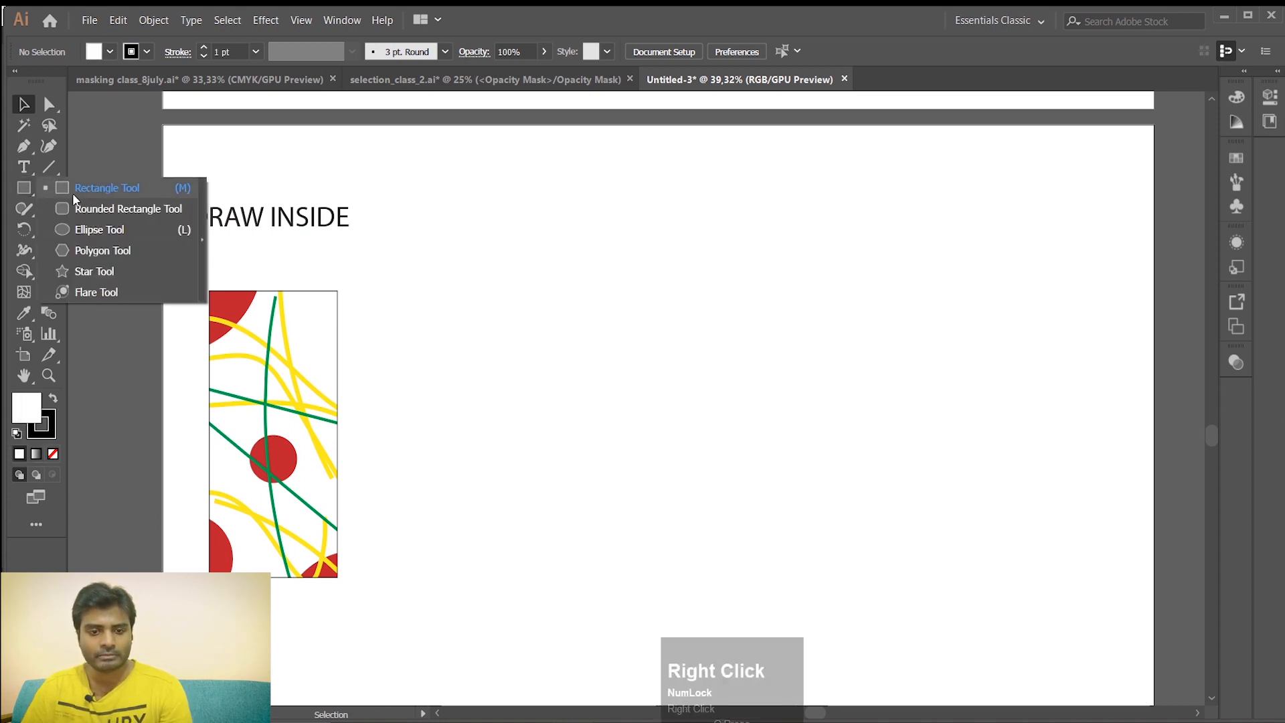
pyautogui.click(72, 193)
pyautogui.moveTo(570, 258); pyautogui.dragTo(807, 607)
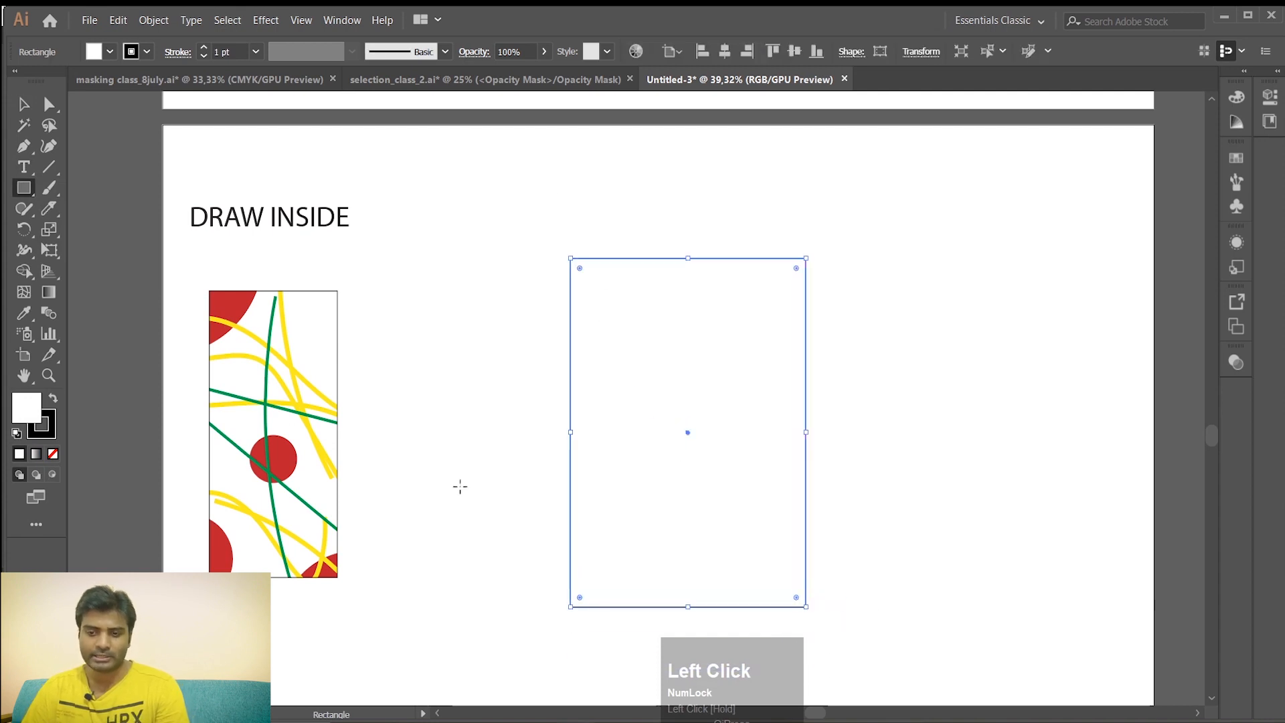
pyautogui.click(24, 105)
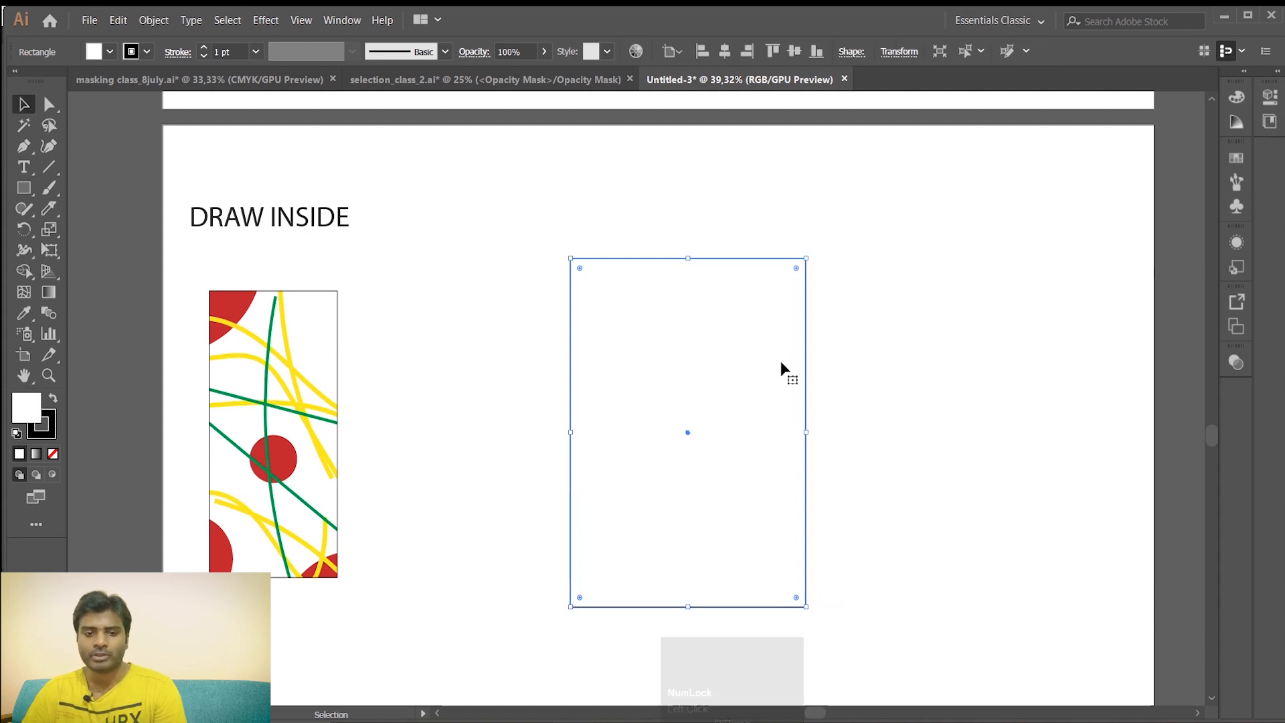
# Set the new rectangle's stroke weight to 6 pt and deselect it
pyautogui.click(204, 48)
pyautogui.click(203, 48)
pyautogui.click(204, 48)
pyautogui.click(204, 48)
pyautogui.click(203, 47)
pyautogui.click(442, 175)
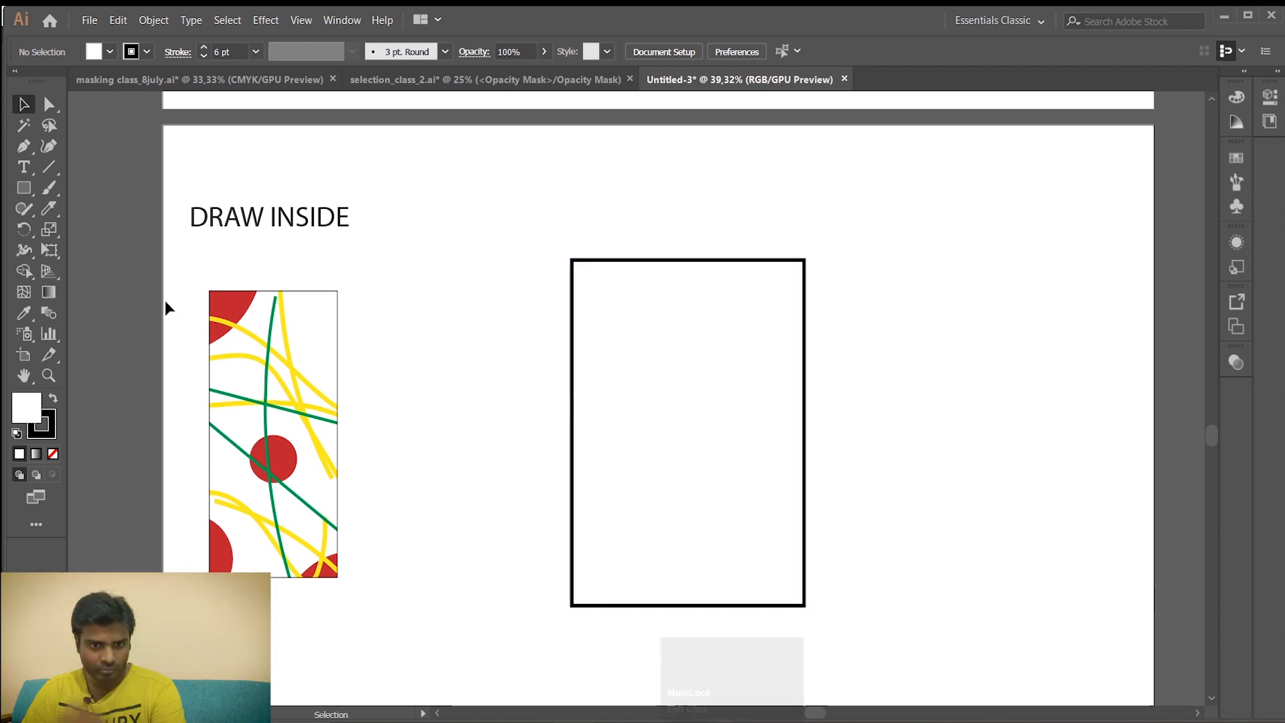
# Draw a small circle beside the rectangle, fill it with yellow, and move it over the rectangle's top-right corner
pyautogui.rightClick(25, 194)
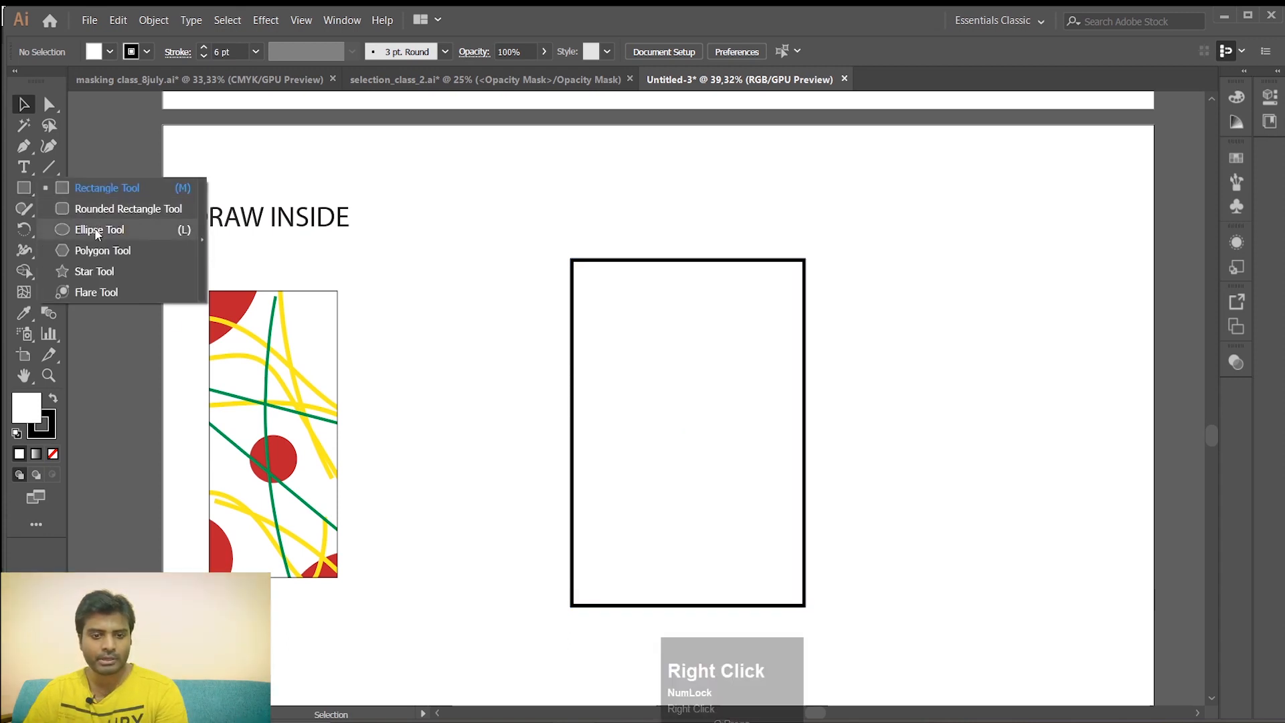
pyautogui.click(91, 229)
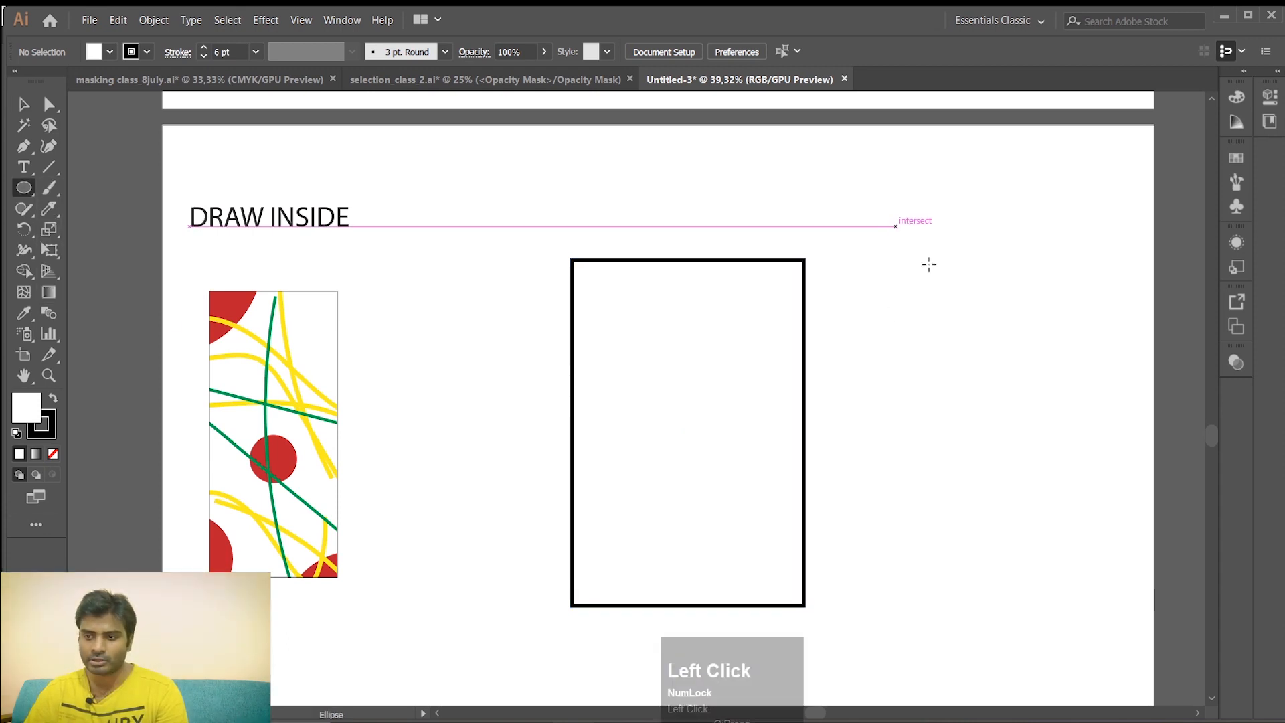
pyautogui.moveTo(897, 227); pyautogui.dragTo(979, 312)
pyautogui.click(1236, 157)
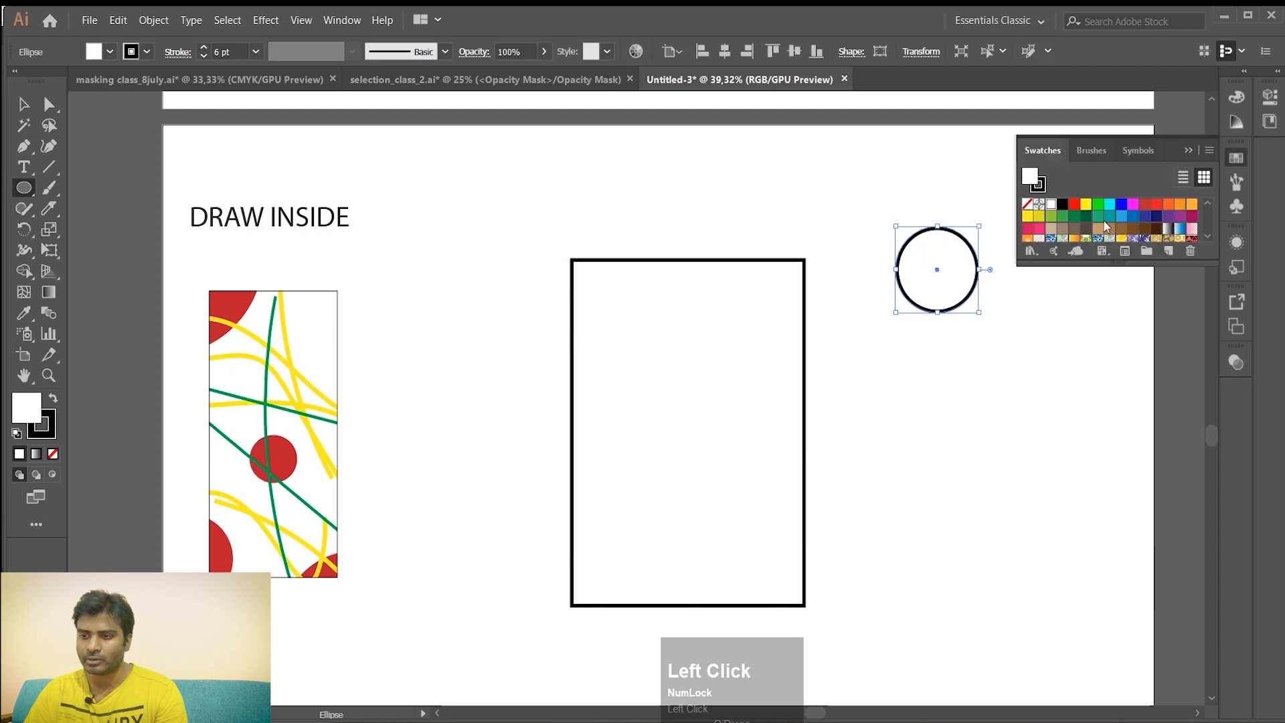
pyautogui.click(1086, 205)
pyautogui.click(23, 104)
pyautogui.click(741, 223)
pyautogui.moveTo(954, 267); pyautogui.dragTo(806, 271)
# Try to make a clipping mask from the yellow circle and the rectangle, and undo it
pyautogui.moveTo(882, 296); pyautogui.dragTo(710, 263)
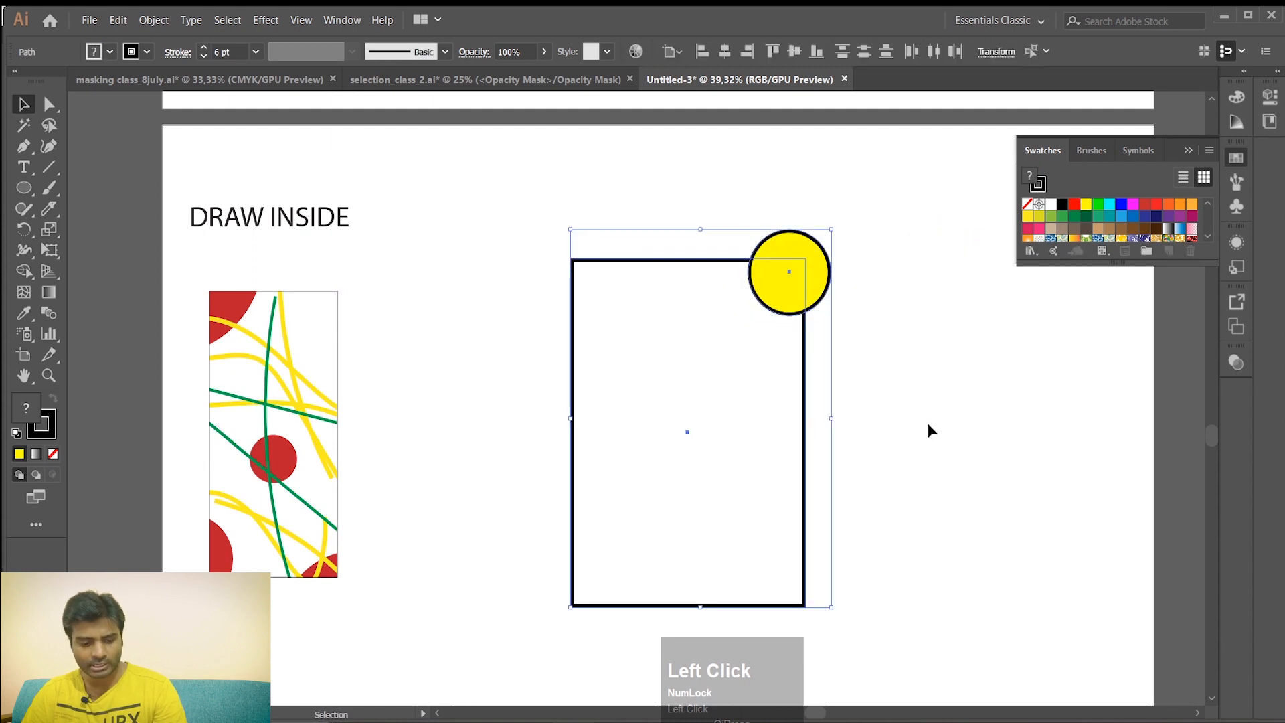
pyautogui.hotkey('ctrl', '7')
pyautogui.click(925, 404)
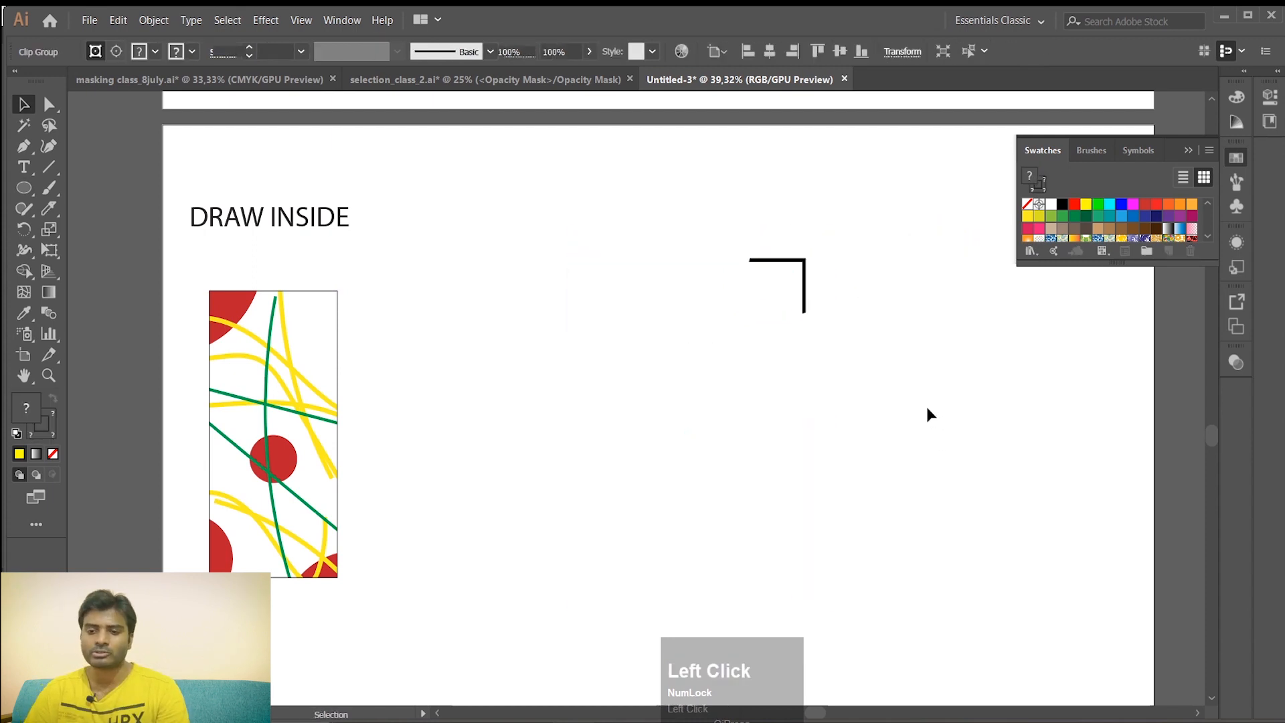
pyautogui.hotkey('ctrl', 'z')
pyautogui.click(997, 404)
# Move the yellow circle off the corner into the space right of the rectangle, and select only the rectangle
pyautogui.moveTo(804, 258)
pyautogui.mouseDown()
pyautogui.moveTo(921, 249)
pyautogui.moveTo(918, 263)
pyautogui.moveTo(800, 270)
pyautogui.moveTo(815, 274)
pyautogui.mouseUp()
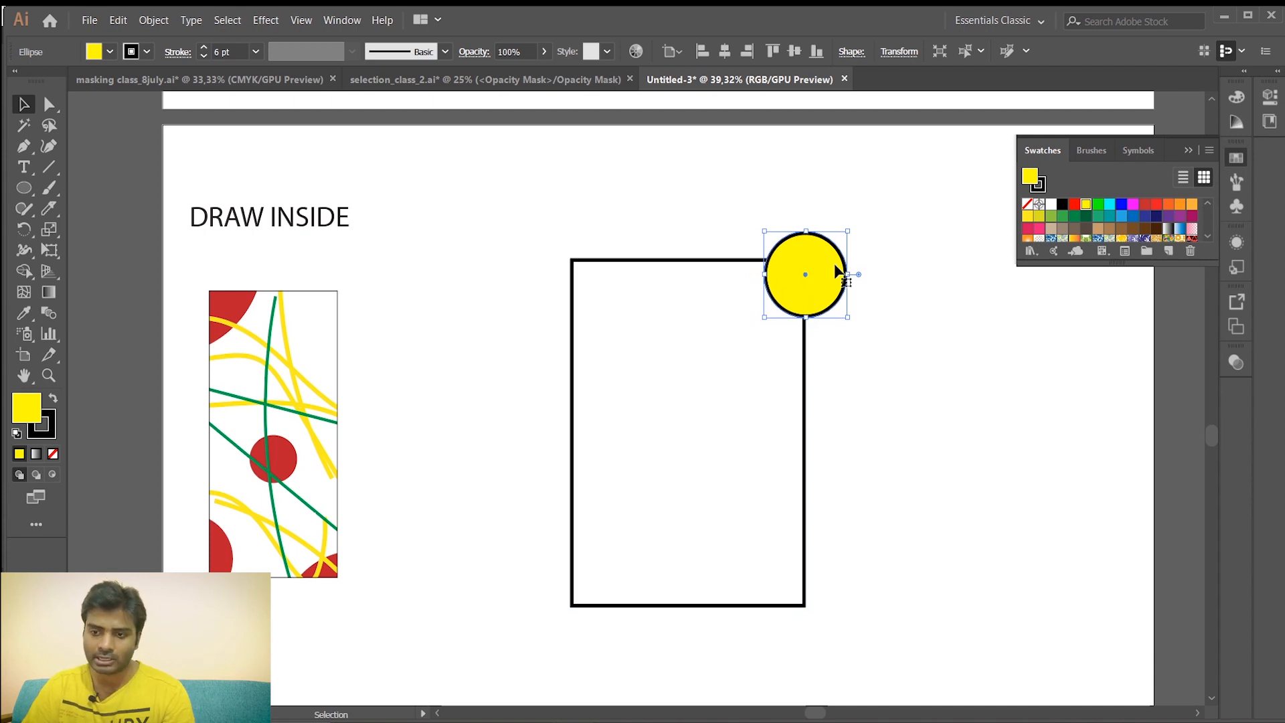
pyautogui.click(94, 443)
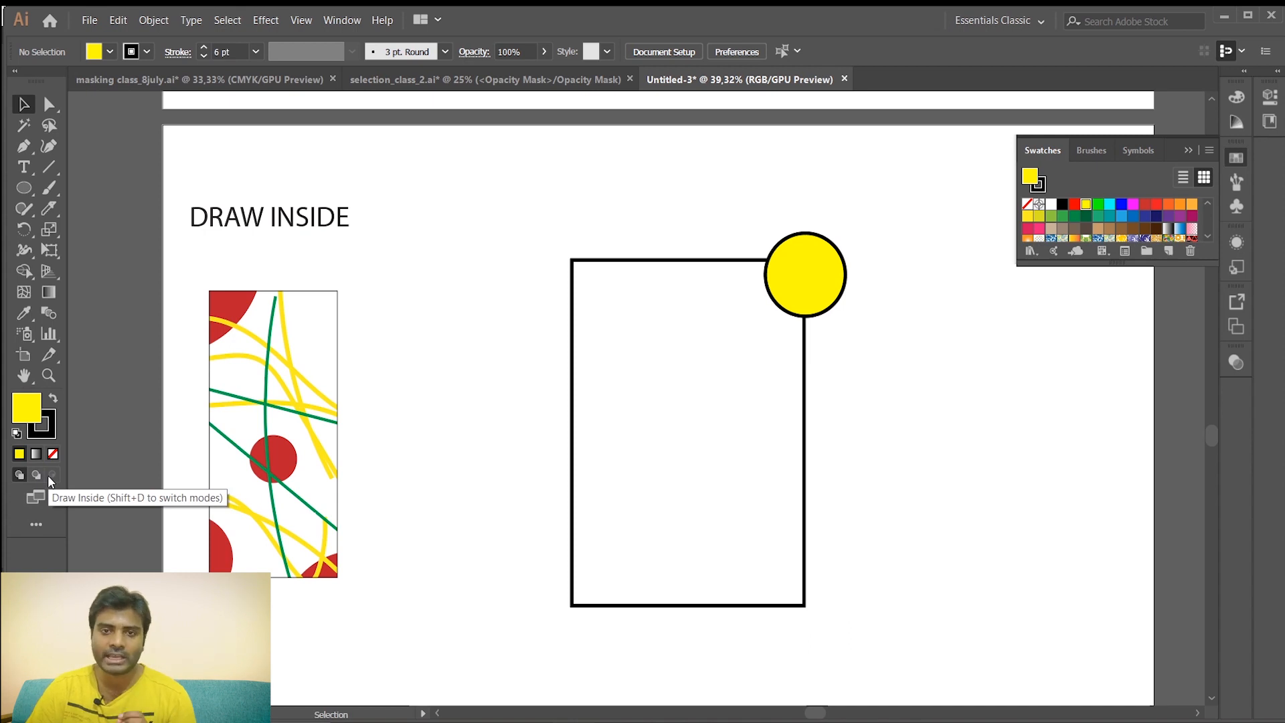
pyautogui.moveTo(834, 281); pyautogui.dragTo(965, 297)
pyautogui.moveTo(828, 532); pyautogui.dragTo(516, 243)
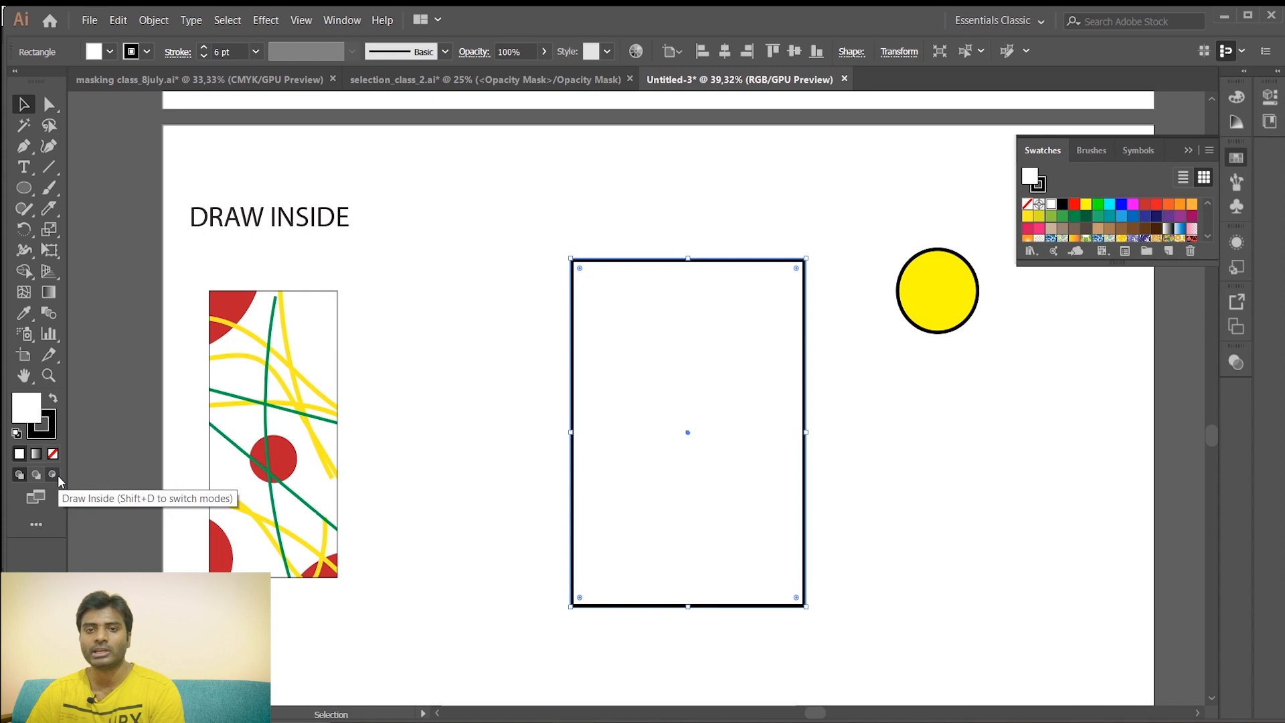
# Switch to Draw Inside mode for the selected rectangle, and deselect it
pyautogui.click(645, 347)
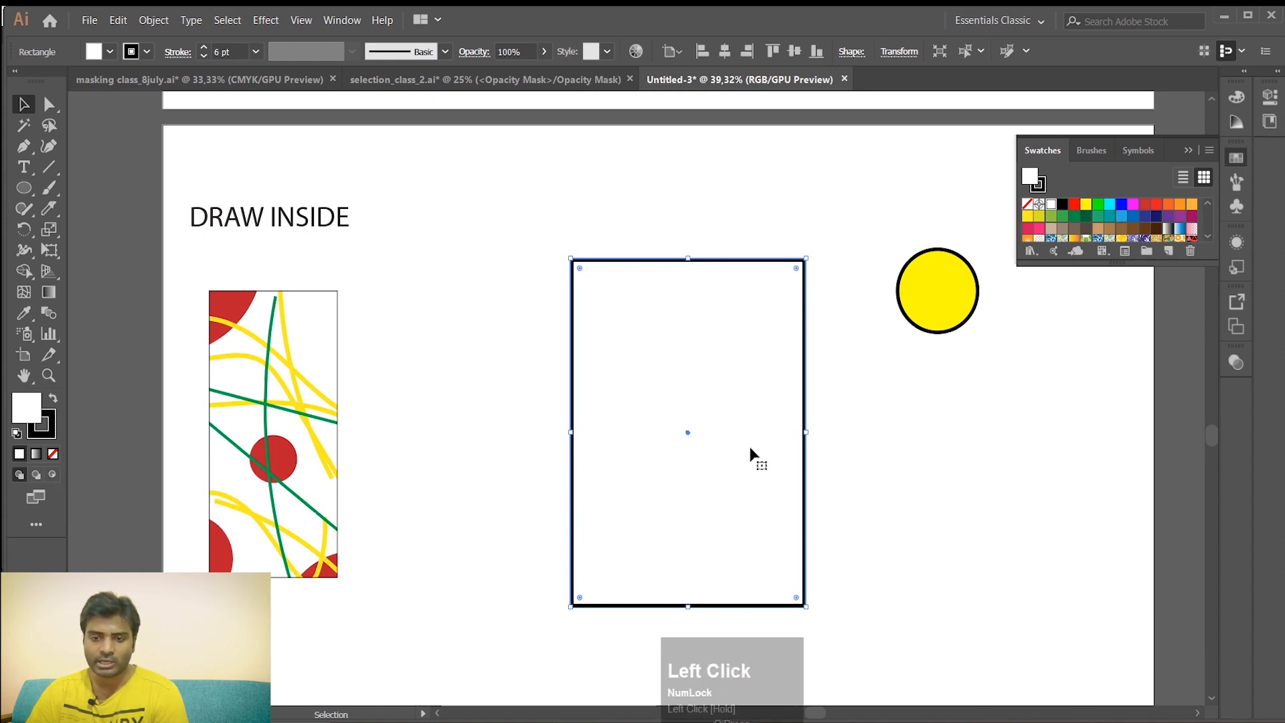
pyautogui.click(52, 475)
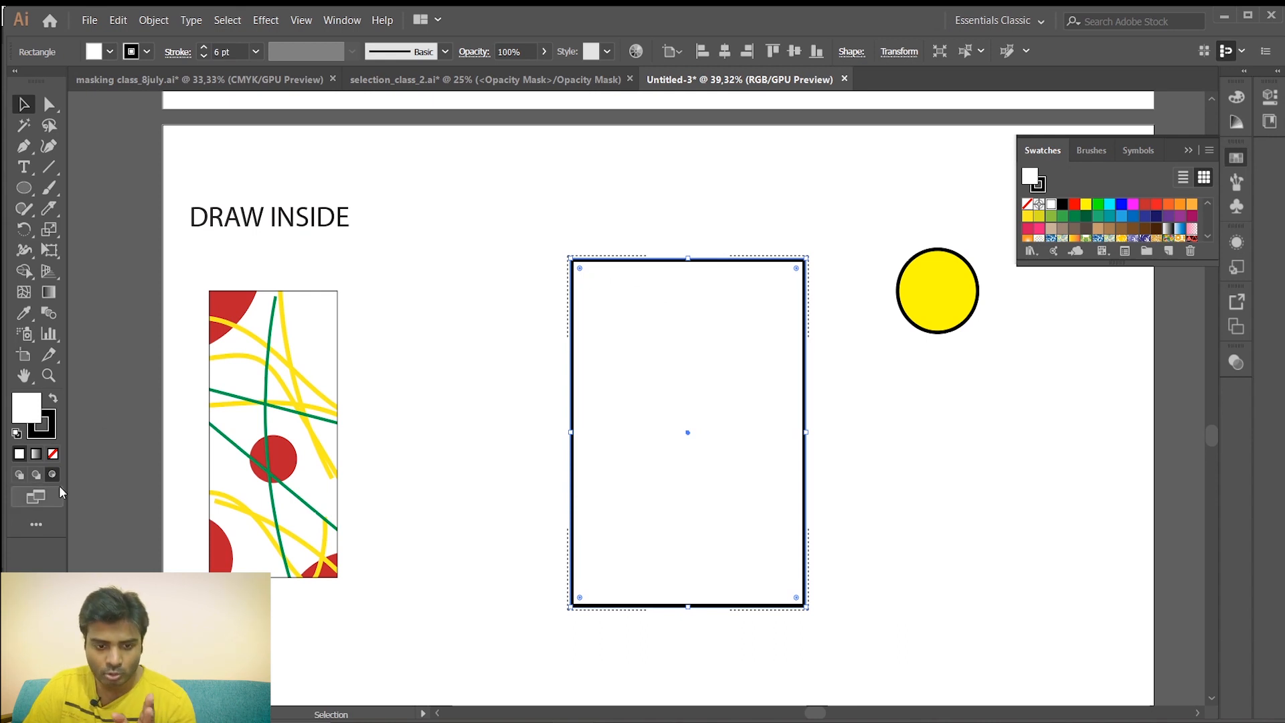
pyautogui.click(1029, 447)
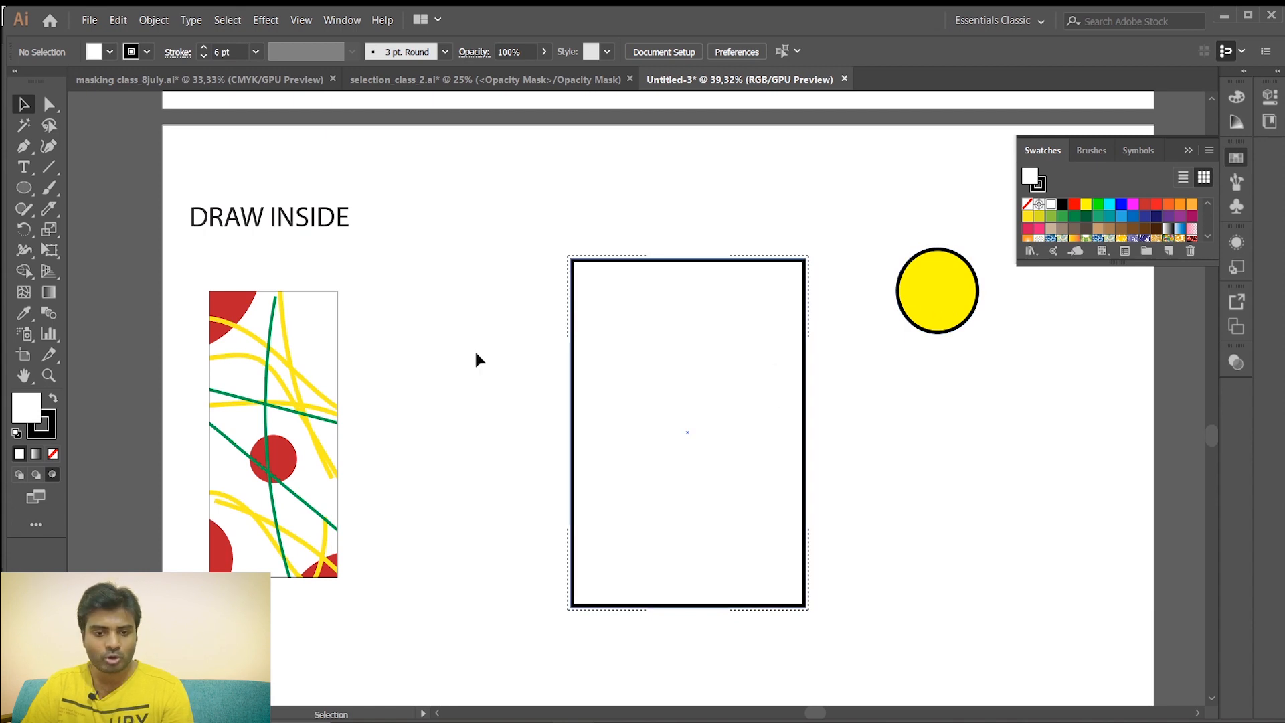
# Draw three red ellipses with no stroke inside the rectangle, two crossing its left edge and one its right edge
pyautogui.rightClick(24, 188)
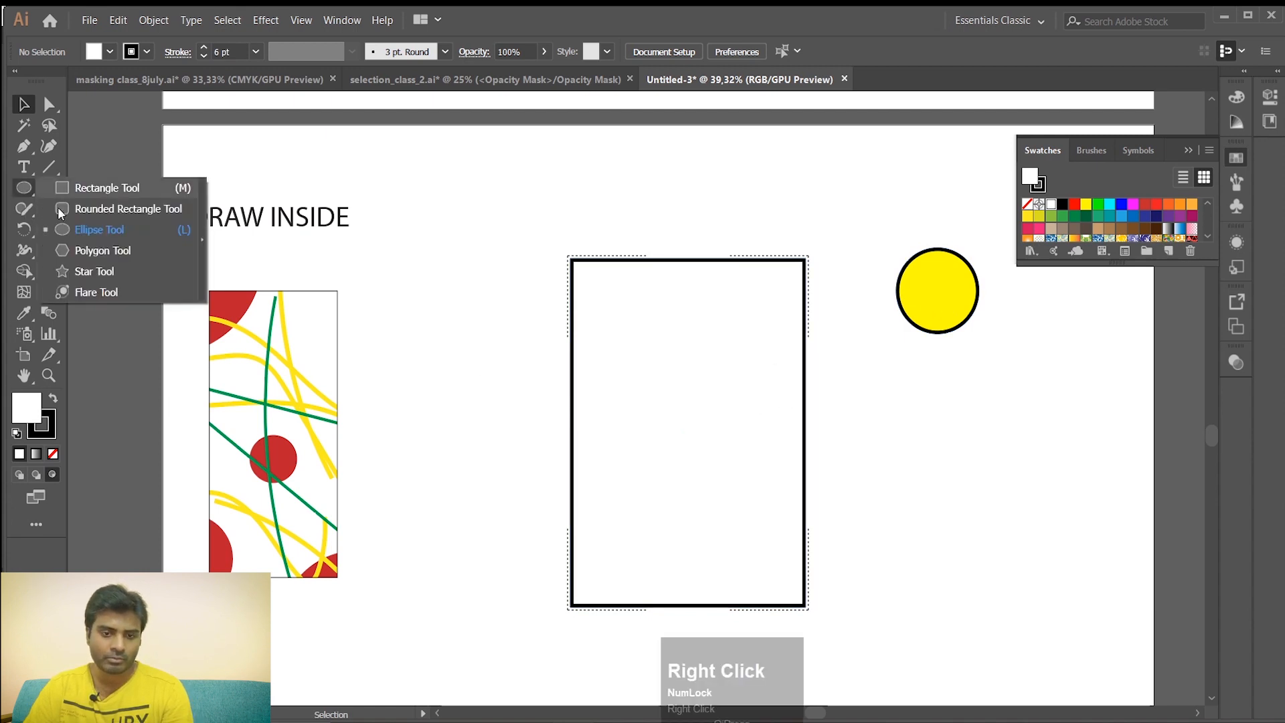
pyautogui.click(86, 230)
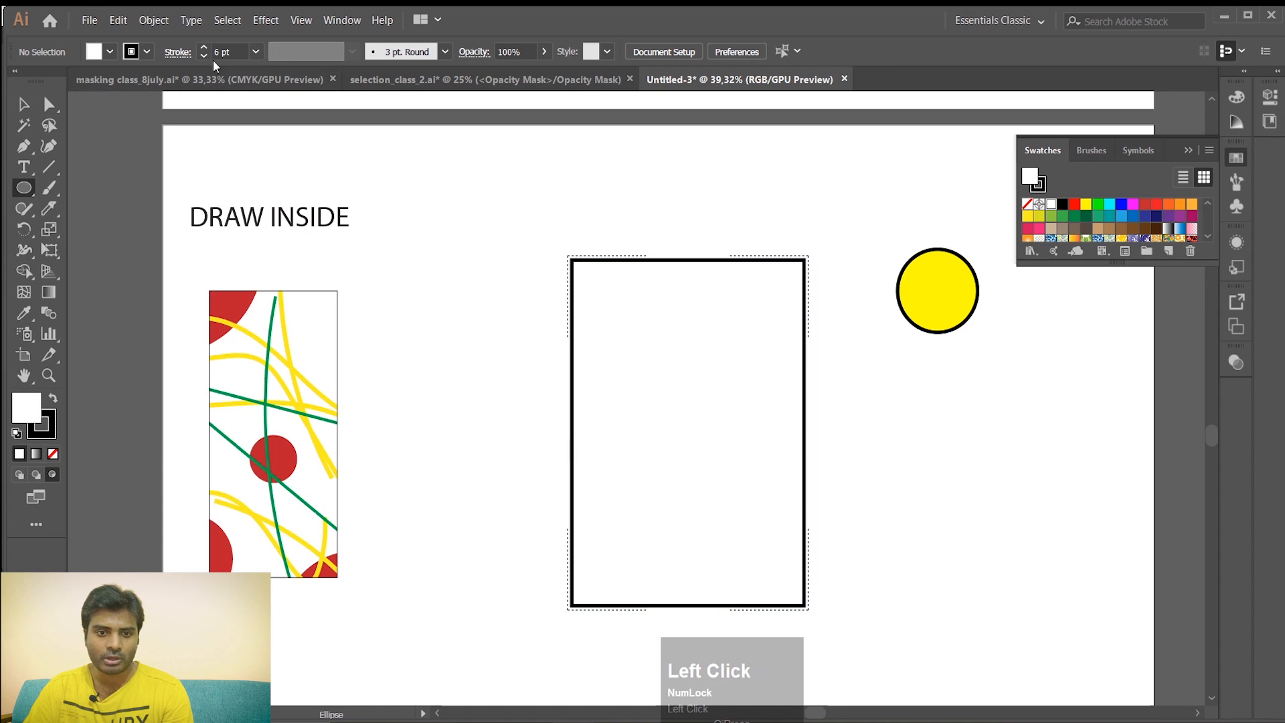
pyautogui.click(17, 433)
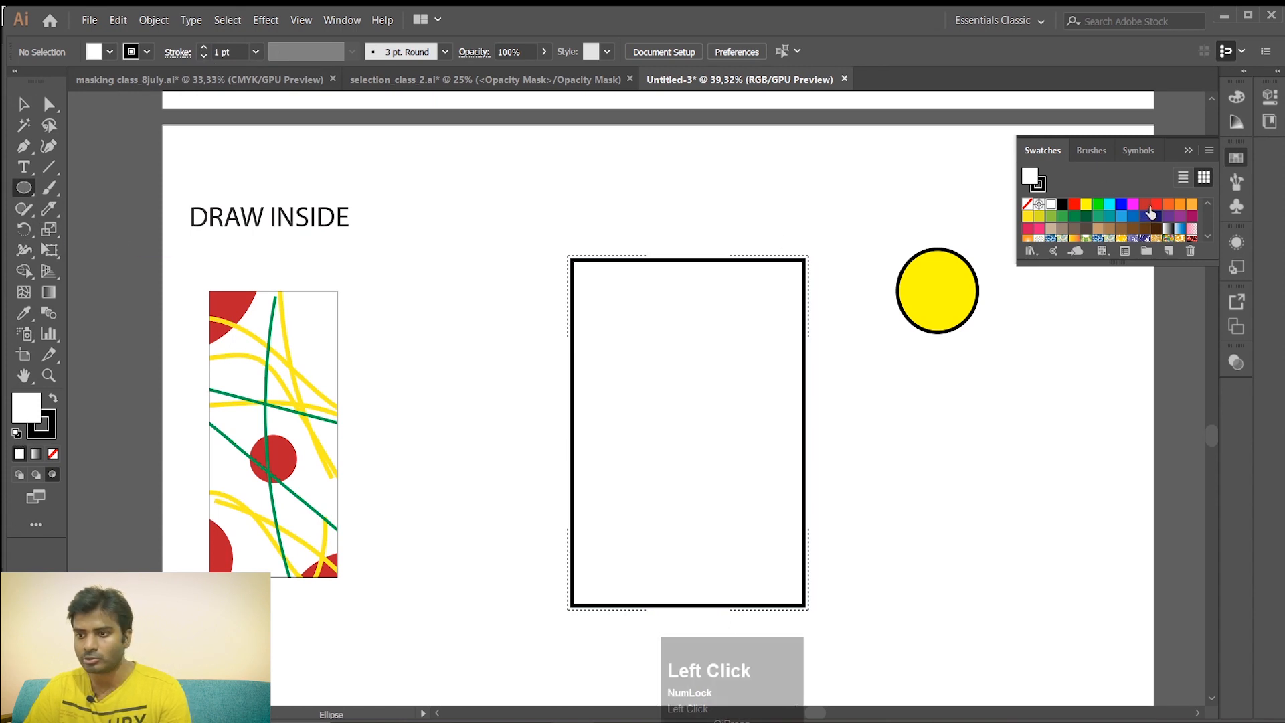
pyautogui.click(1146, 203)
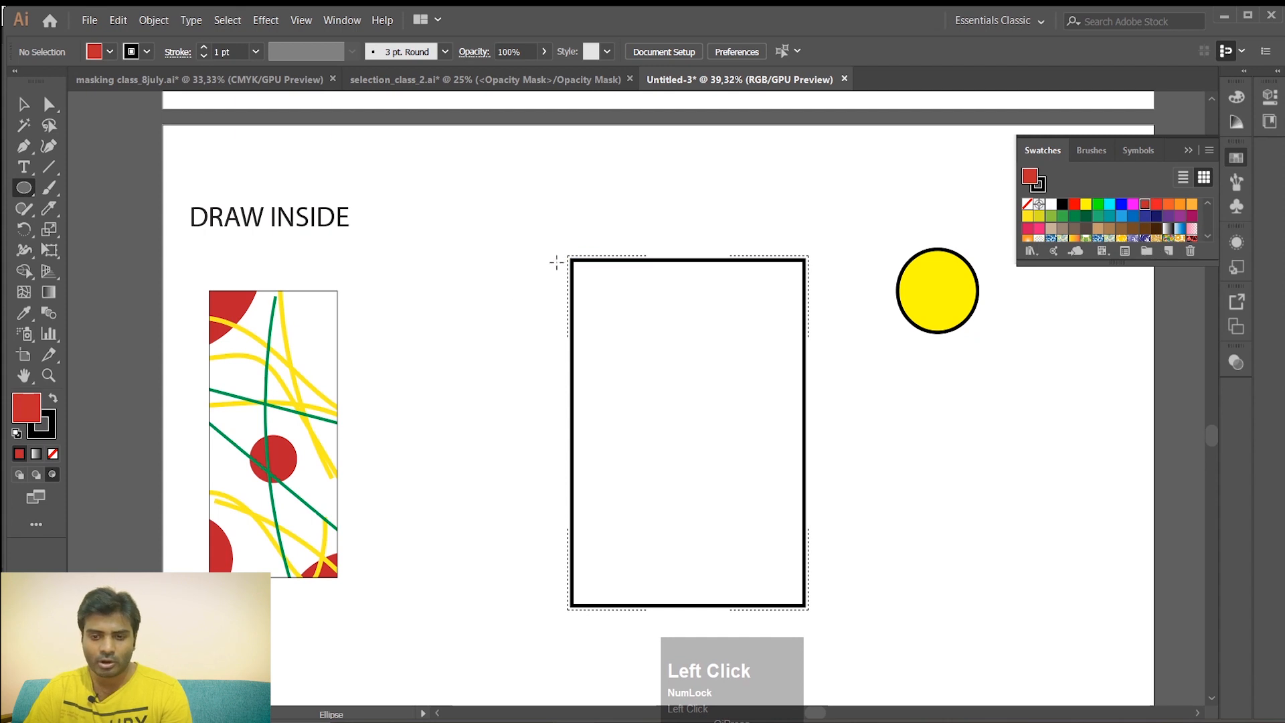
pyautogui.click(54, 455)
pyautogui.click(26, 405)
pyautogui.moveTo(542, 301); pyautogui.dragTo(632, 367)
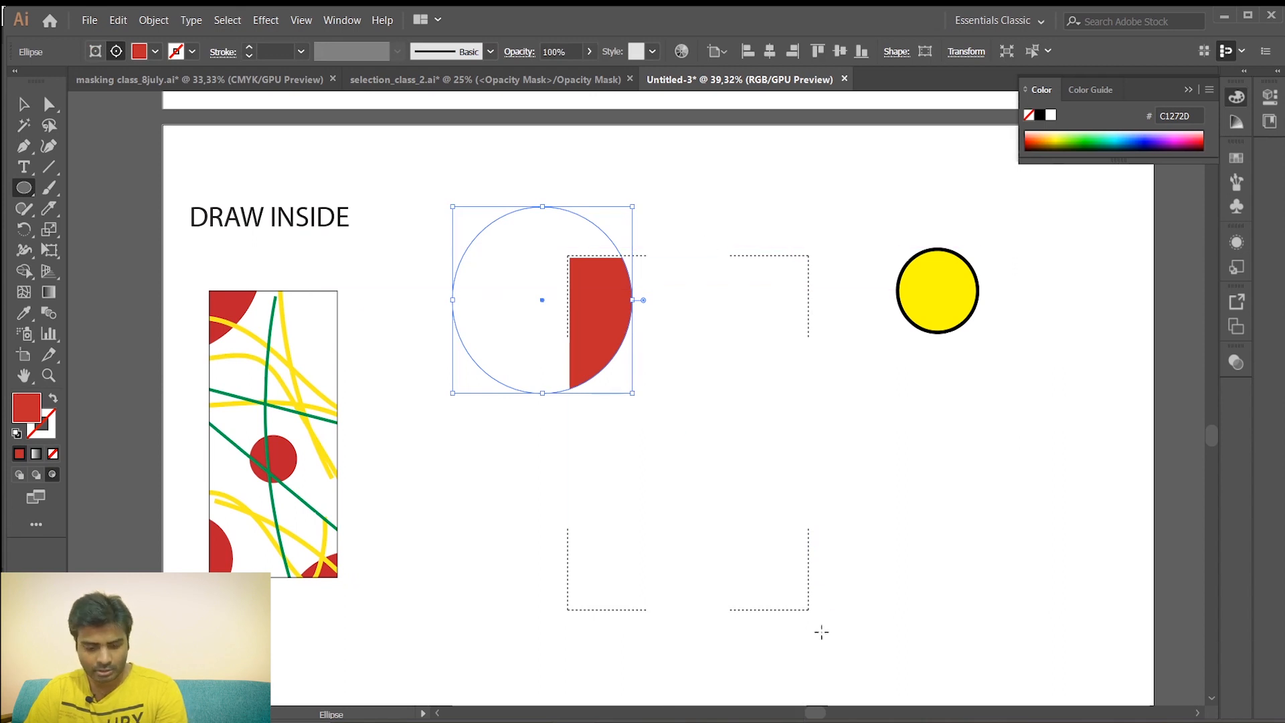
pyautogui.moveTo(744, 373); pyautogui.dragTo(842, 447)
pyautogui.moveTo(528, 433); pyautogui.dragTo(644, 583)
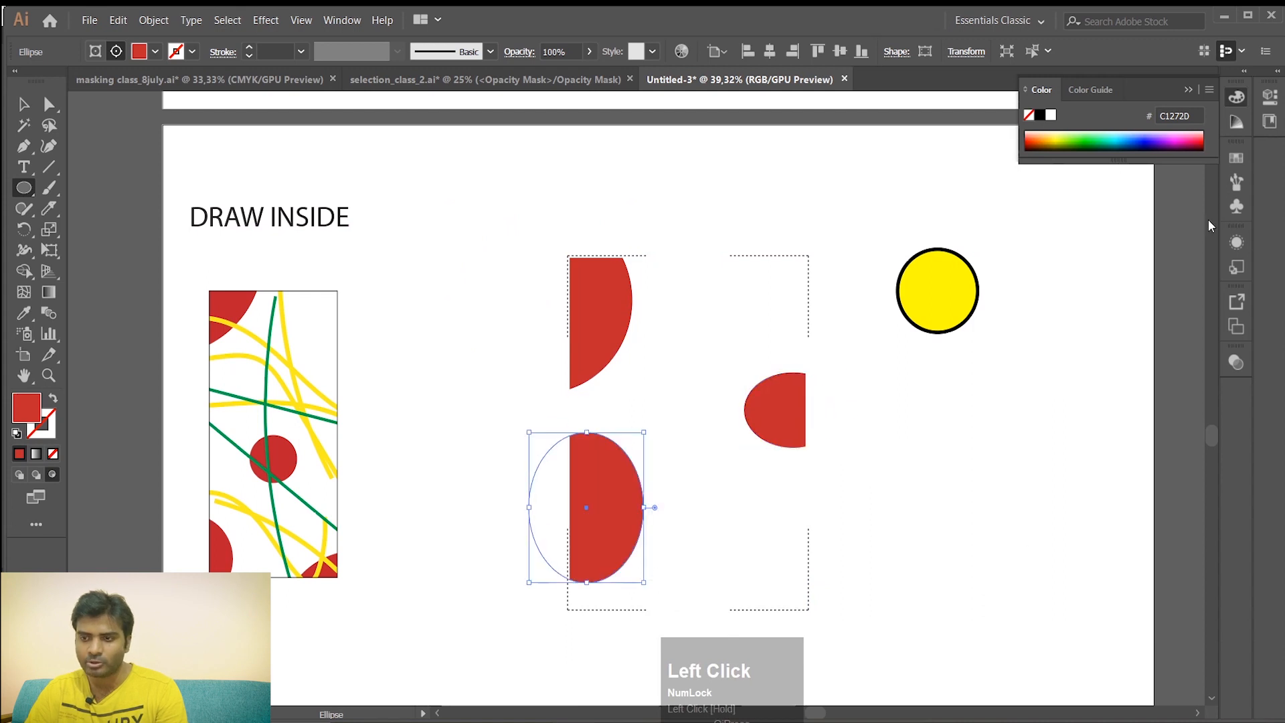
pyautogui.click(49, 187)
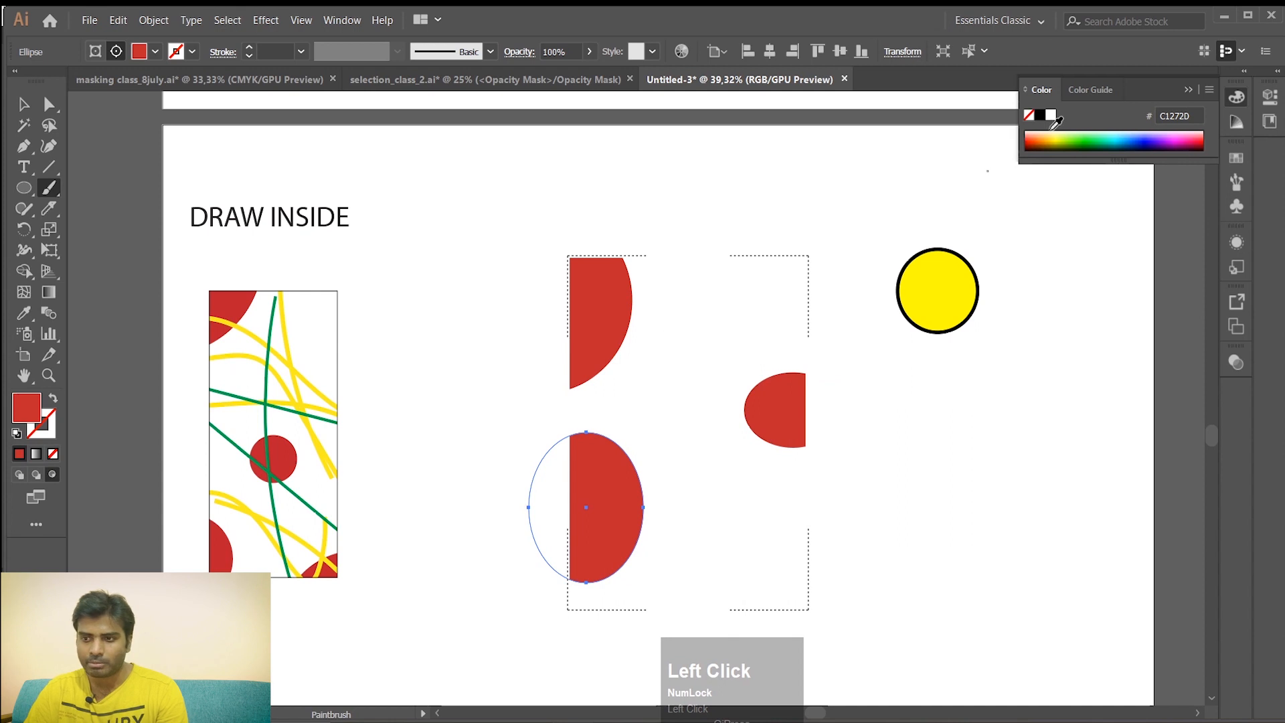
pyautogui.click(1096, 134)
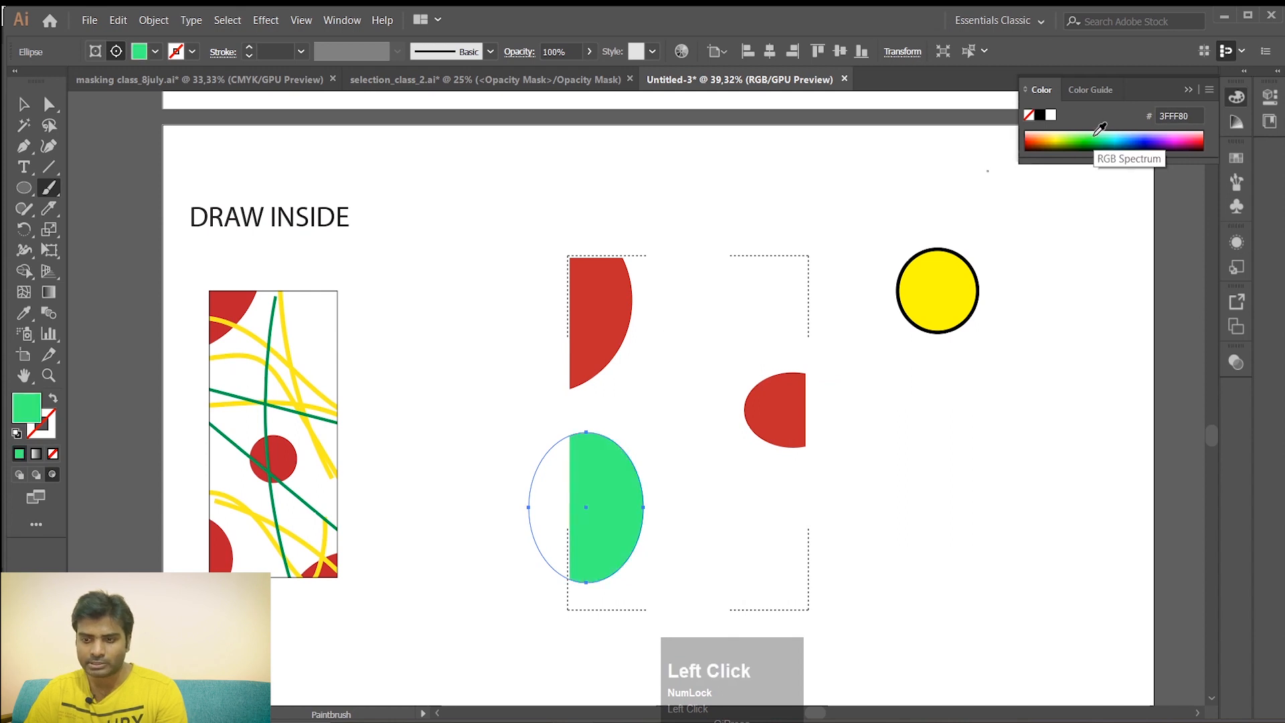
pyautogui.hotkey('ctrl', 'z')
pyautogui.press('v')
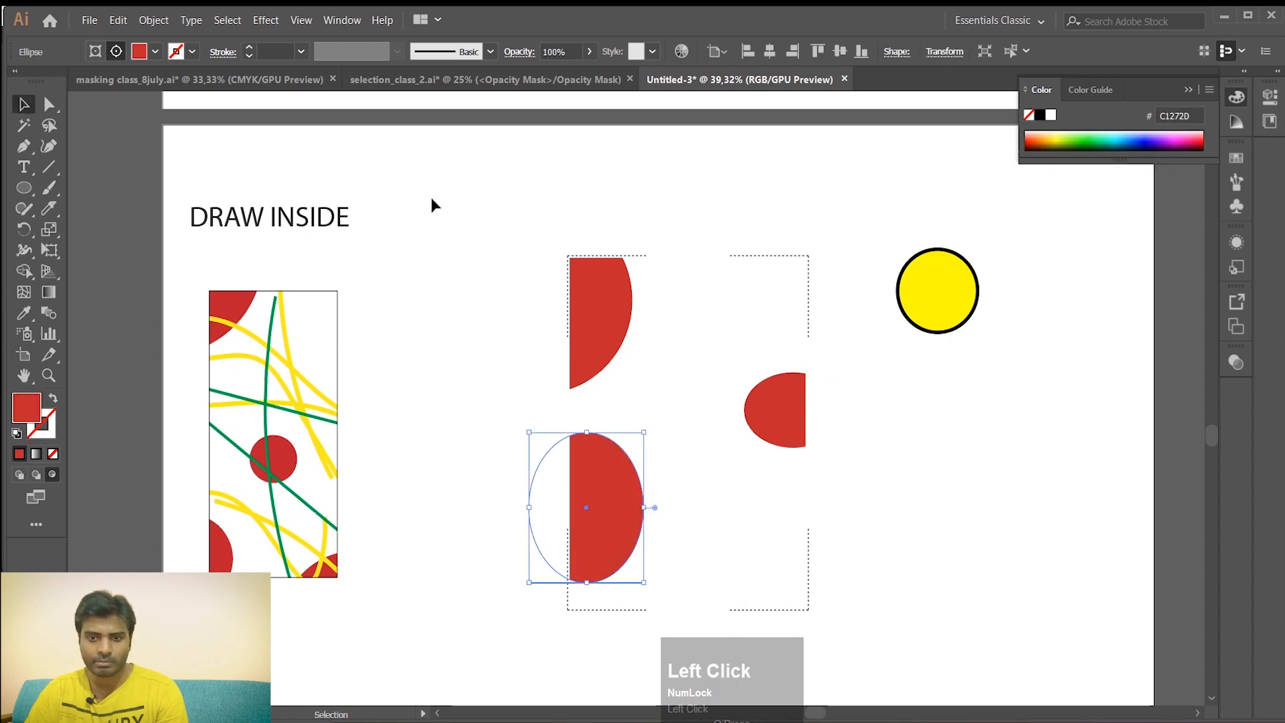
# Deselect the ellipse and paint several blue (00ABE9) Paintbrush strokes inside the rectangle
pyautogui.click(431, 200)
pyautogui.click(49, 188)
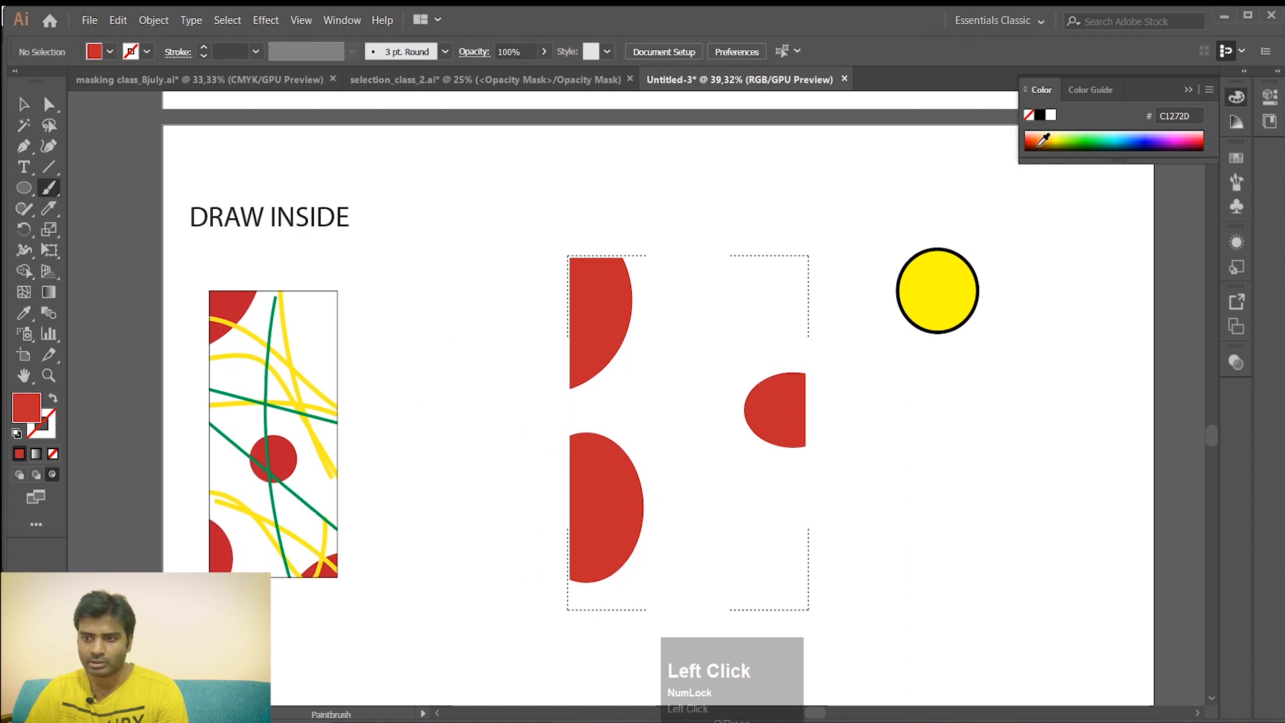
pyautogui.click(1134, 136)
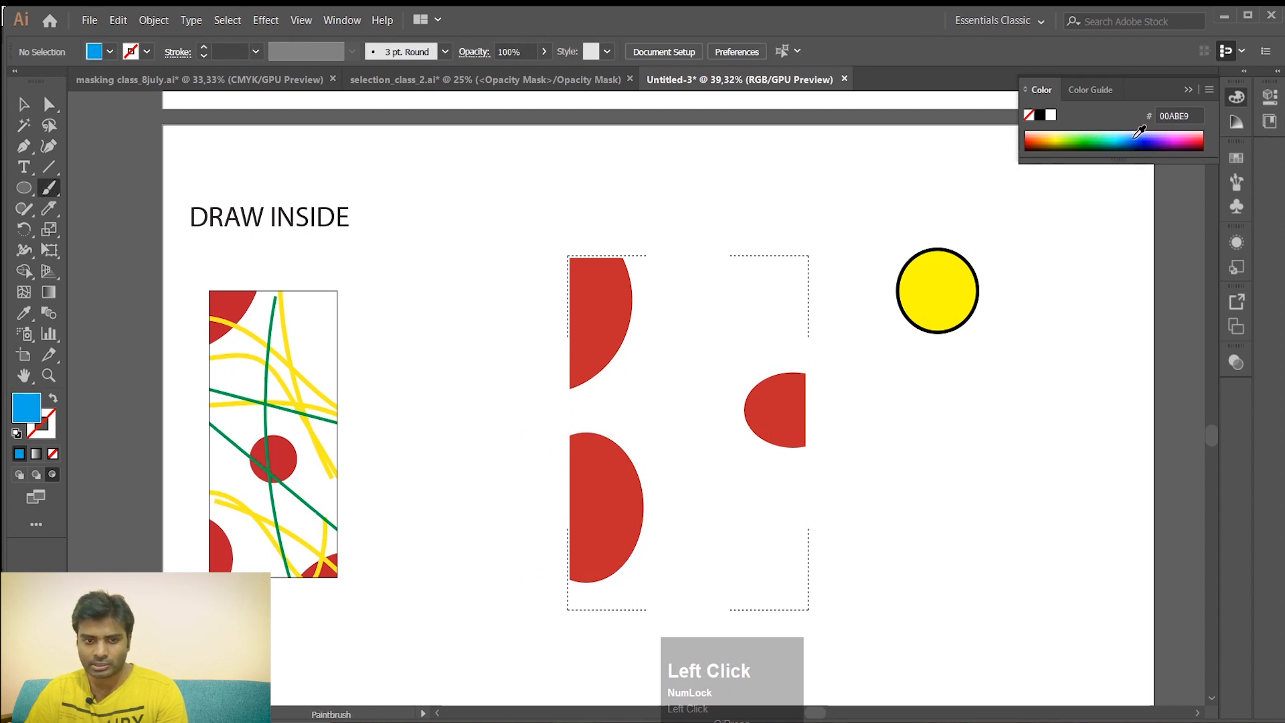
pyautogui.moveTo(763, 345)
pyautogui.mouseDown()
pyautogui.moveTo(691, 348)
pyautogui.moveTo(656, 398)
pyautogui.moveTo(600, 424)
pyautogui.mouseUp()
pyautogui.moveTo(641, 291)
pyautogui.mouseDown()
pyautogui.moveTo(714, 373)
pyautogui.moveTo(713, 439)
pyautogui.mouseUp()
pyautogui.moveTo(741, 524)
pyautogui.mouseDown()
pyautogui.moveTo(701, 438)
pyautogui.moveTo(734, 311)
pyautogui.moveTo(780, 286)
pyautogui.mouseUp()
# Draw a hexagon in the lower part of the rectangle and swap its fill and stroke to make it solid blue
pyautogui.rightClick(24, 188)
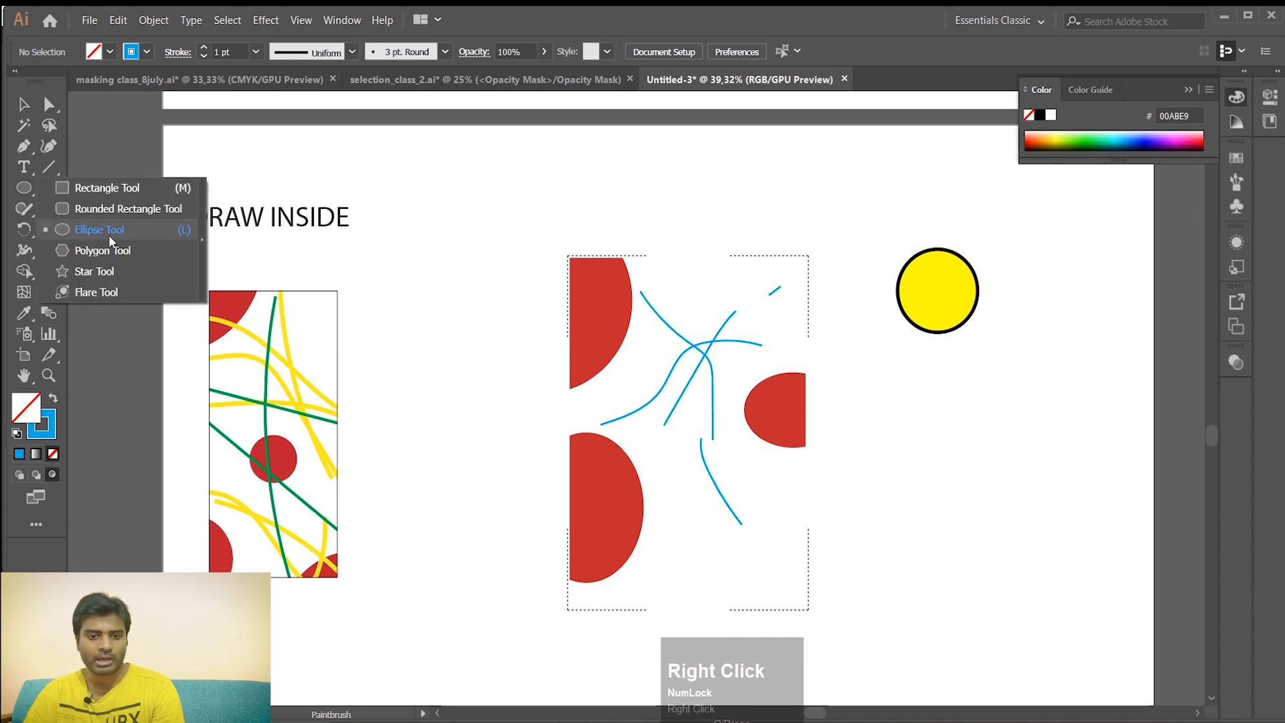
pyautogui.click(103, 251)
pyautogui.moveTo(681, 501); pyautogui.dragTo(730, 546)
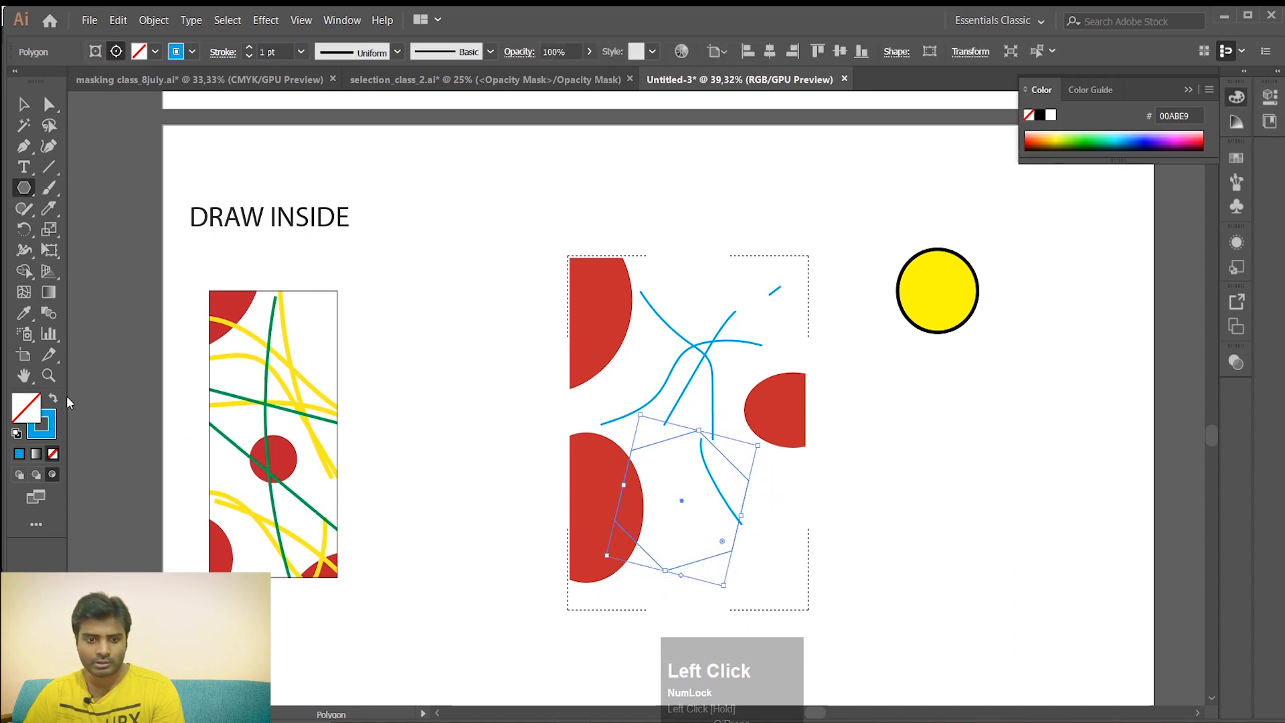
pyautogui.click(54, 399)
pyautogui.click(24, 104)
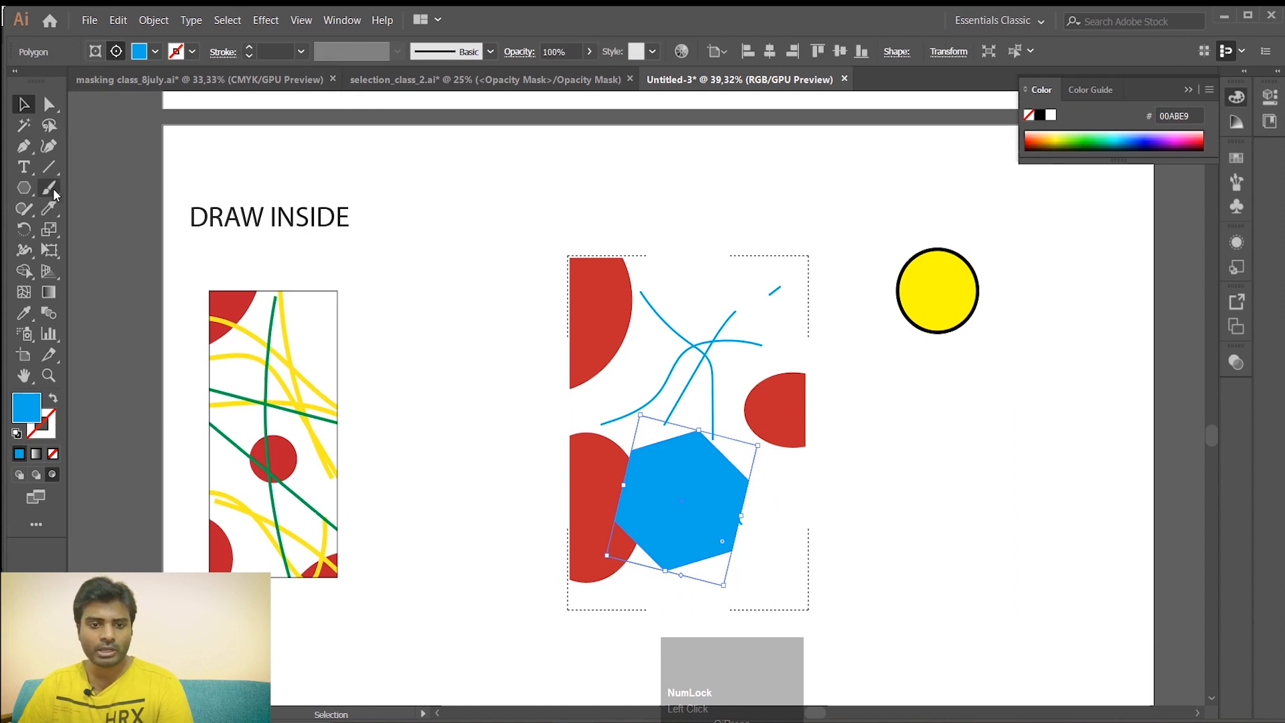
# Draw two blue rectangles inside the frame, one crossing its top edge and a smaller one its right edge
pyautogui.rightClick(26, 189)
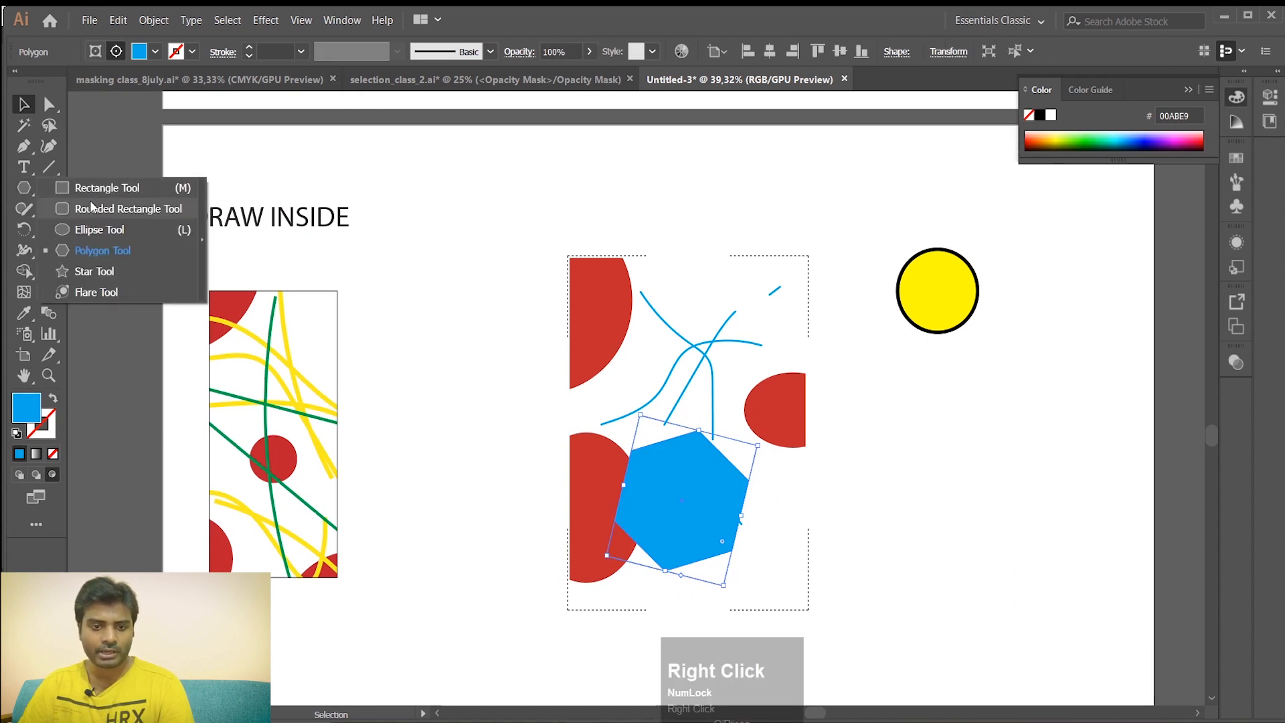
pyautogui.click(97, 188)
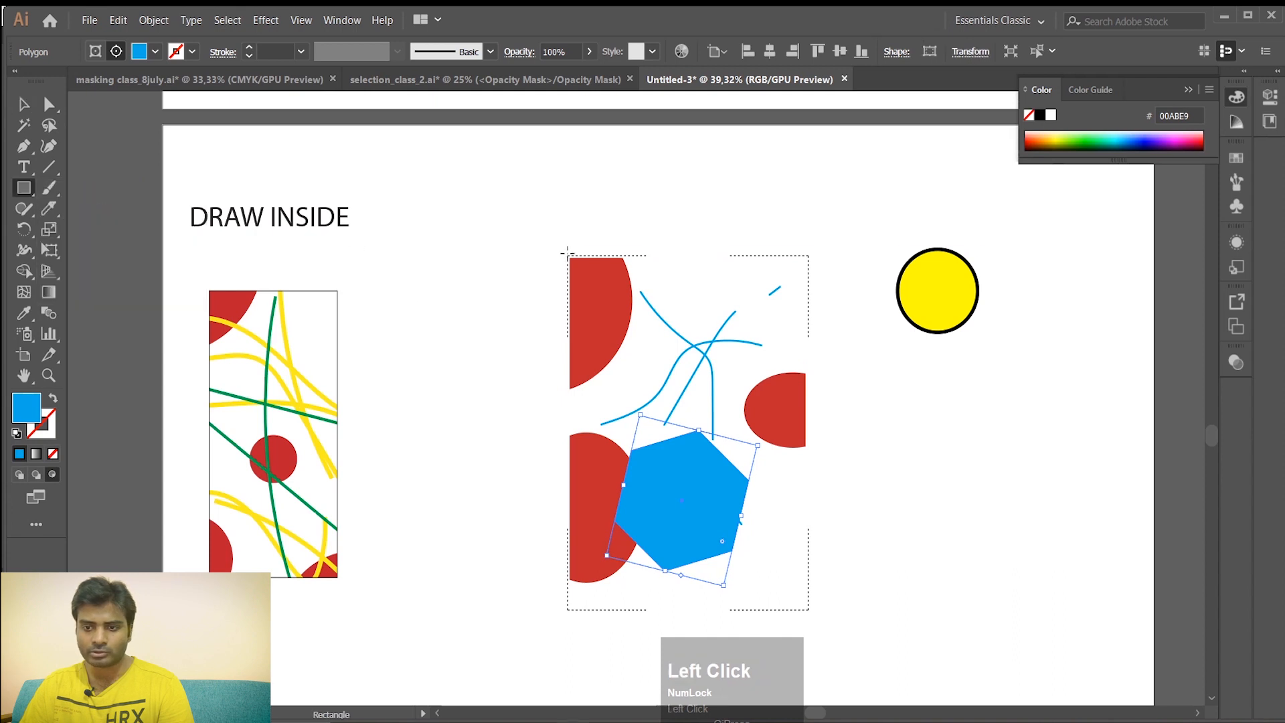
pyautogui.moveTo(614, 194); pyautogui.dragTo(792, 358)
pyautogui.moveTo(853, 588); pyautogui.dragTo(752, 510)
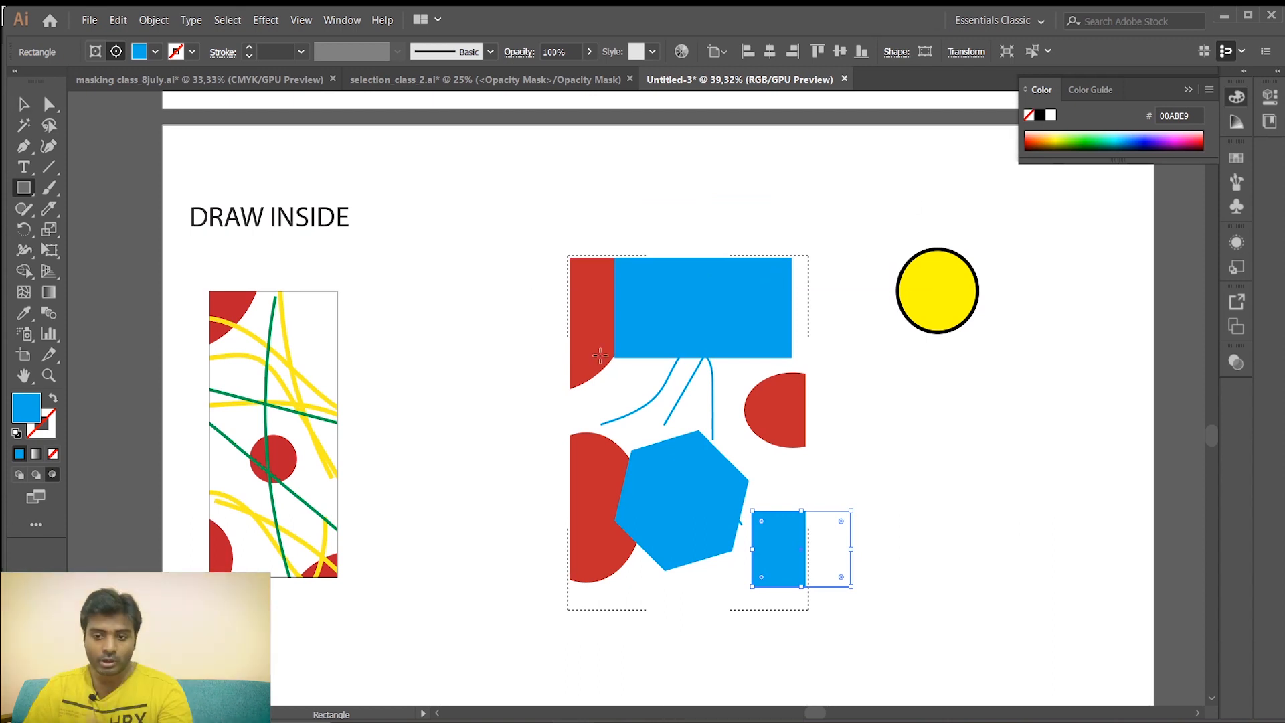
# Draw four small rectangles in the empty area outside the Draw Inside frame
pyautogui.moveTo(440, 192); pyautogui.dragTo(516, 253)
pyautogui.moveTo(408, 316); pyautogui.dragTo(467, 404)
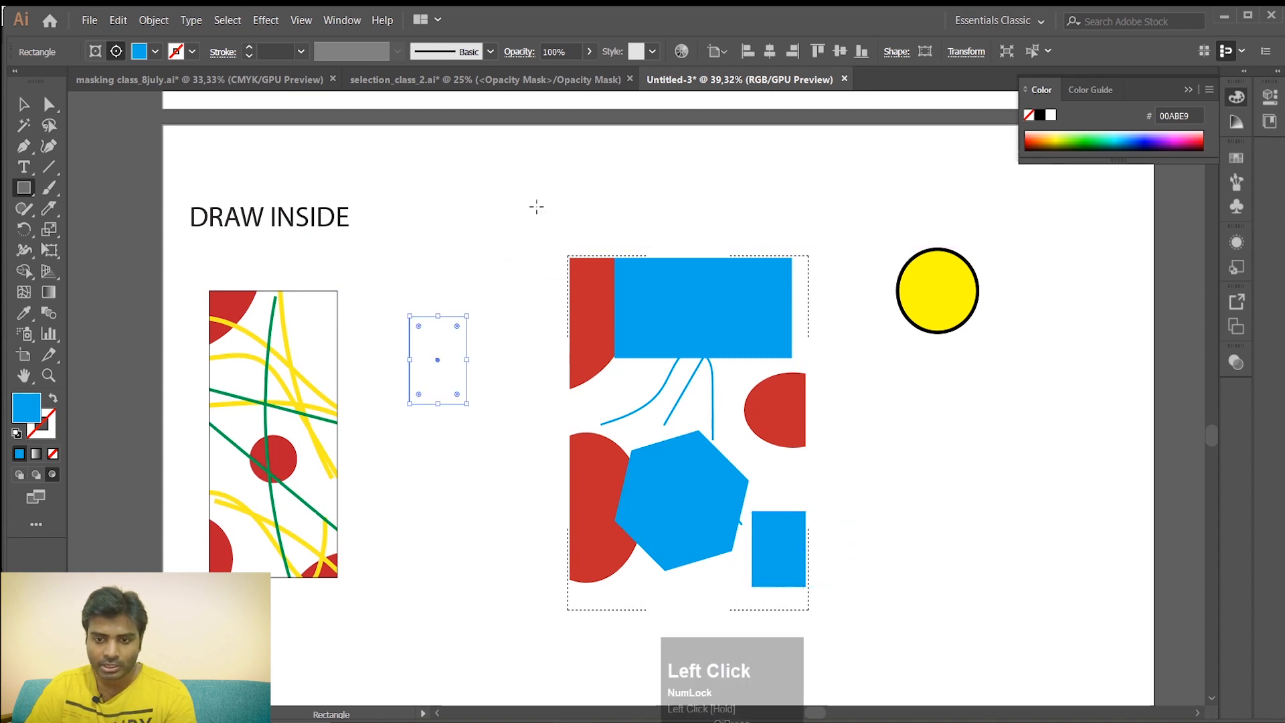
pyautogui.moveTo(592, 173); pyautogui.dragTo(677, 224)
pyautogui.moveTo(790, 182); pyautogui.dragTo(846, 217)
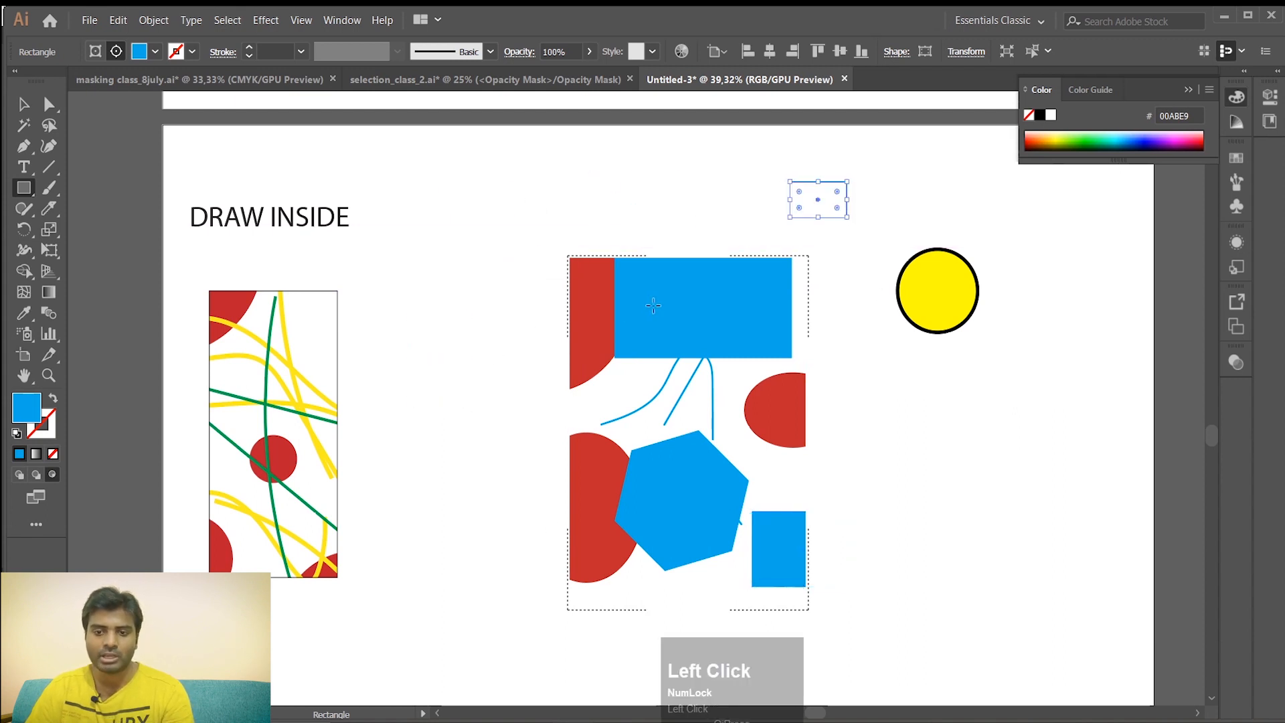
# Try to marquee-select the rectangles drawn outside the frame
pyautogui.click(24, 104)
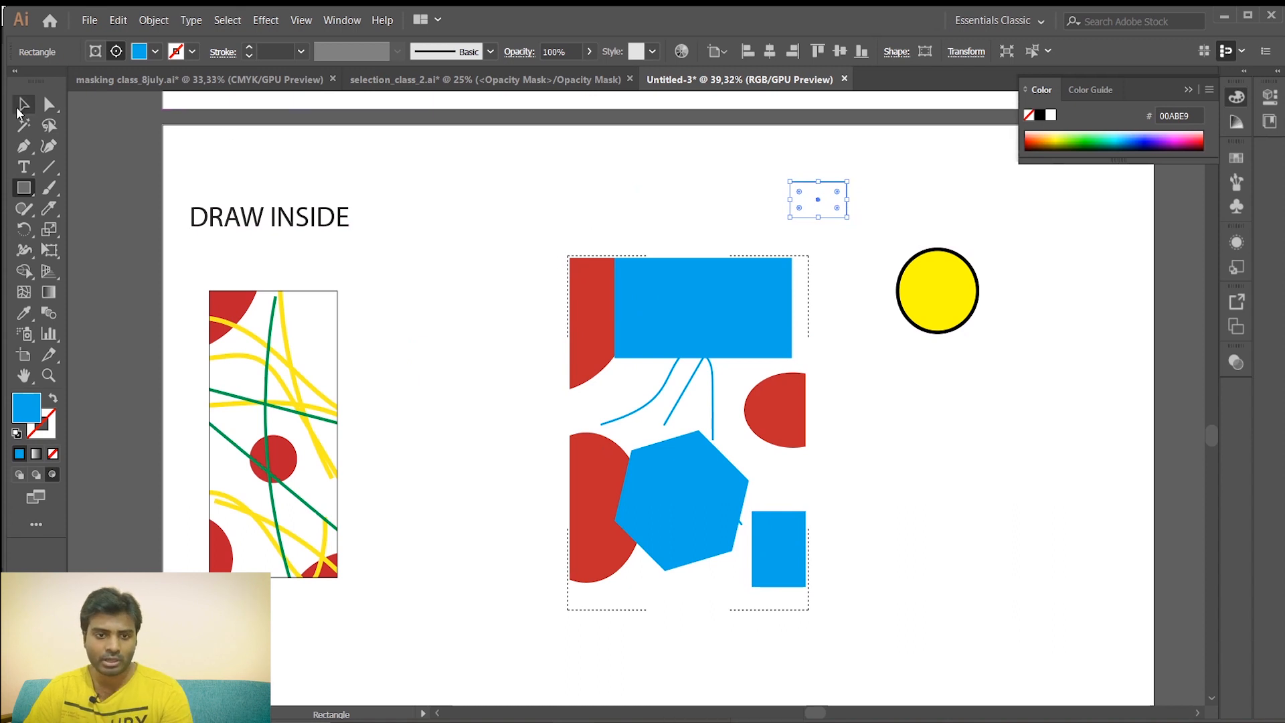
pyautogui.moveTo(428, 162); pyautogui.dragTo(516, 395)
pyautogui.moveTo(505, 467)
pyautogui.mouseDown()
pyautogui.moveTo(417, 166)
pyautogui.moveTo(507, 503)
pyautogui.moveTo(504, 545)
pyautogui.moveTo(431, 142)
pyautogui.mouseUp()
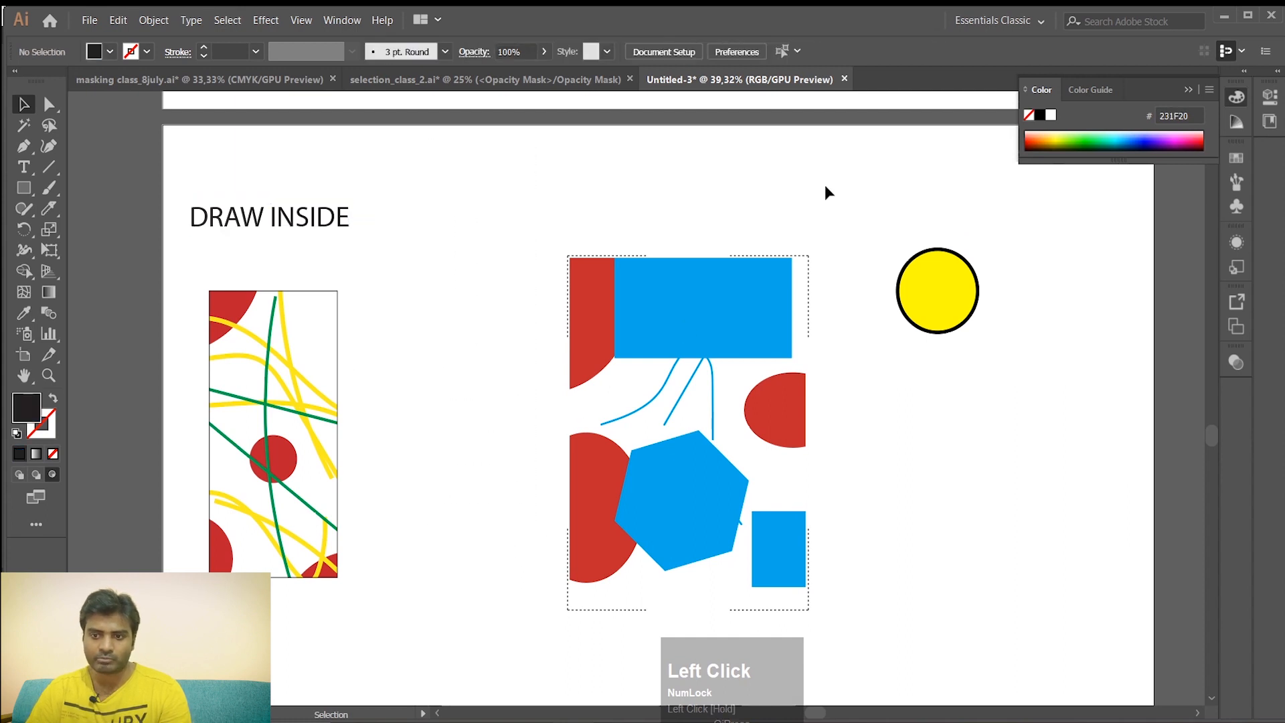
pyautogui.click(900, 461)
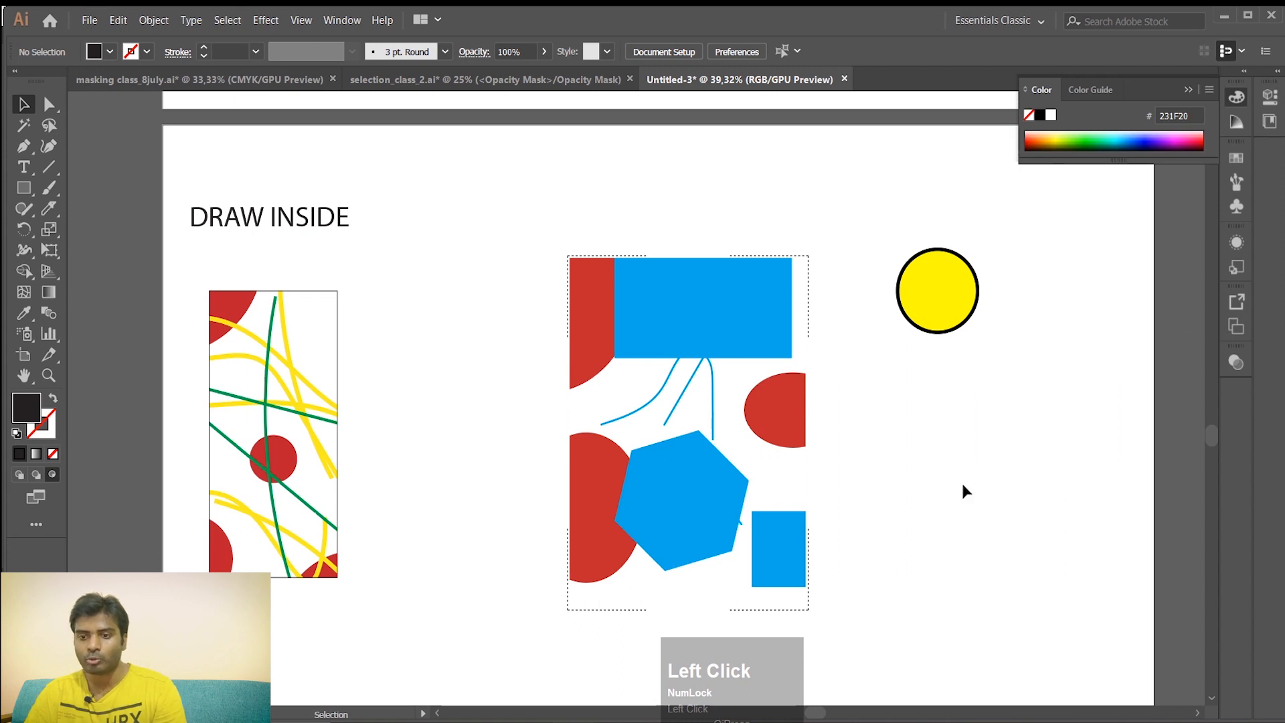
# Select the clipped artwork together with the yellow circle and delete them
pyautogui.moveTo(881, 611); pyautogui.dragTo(557, 227)
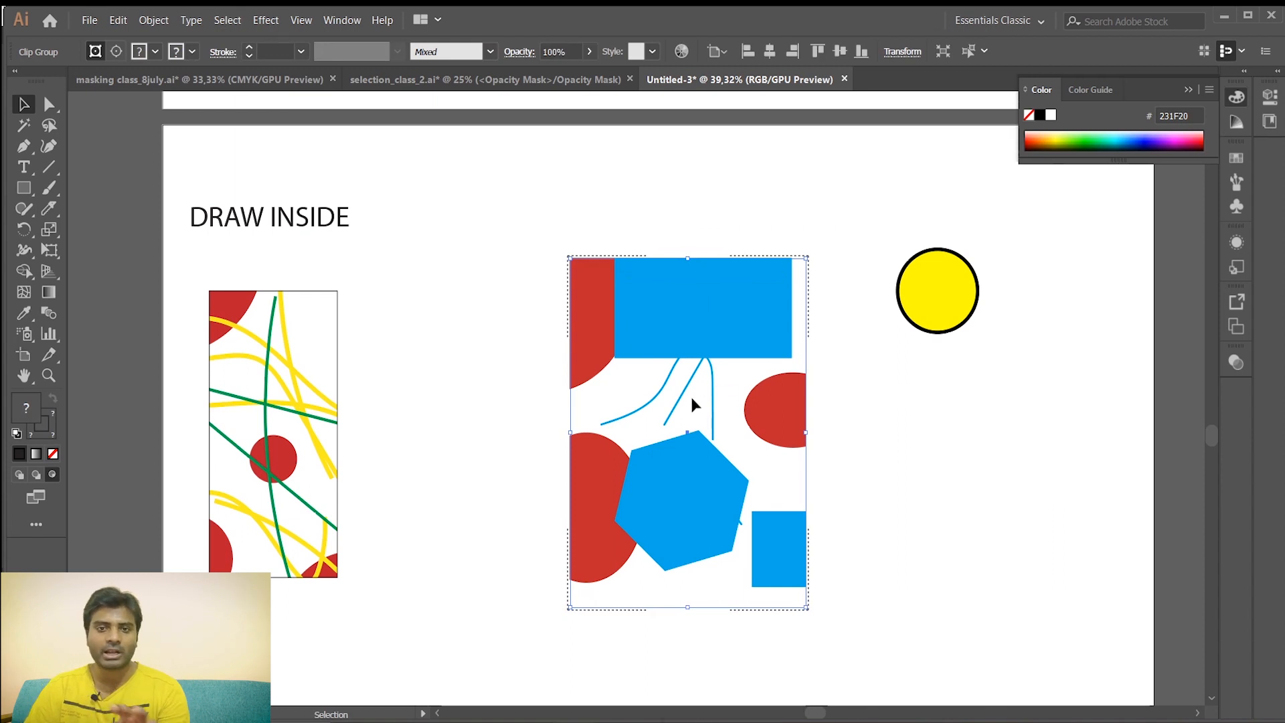
pyautogui.moveTo(497, 229); pyautogui.dragTo(938, 609)
pyautogui.press('Delete')
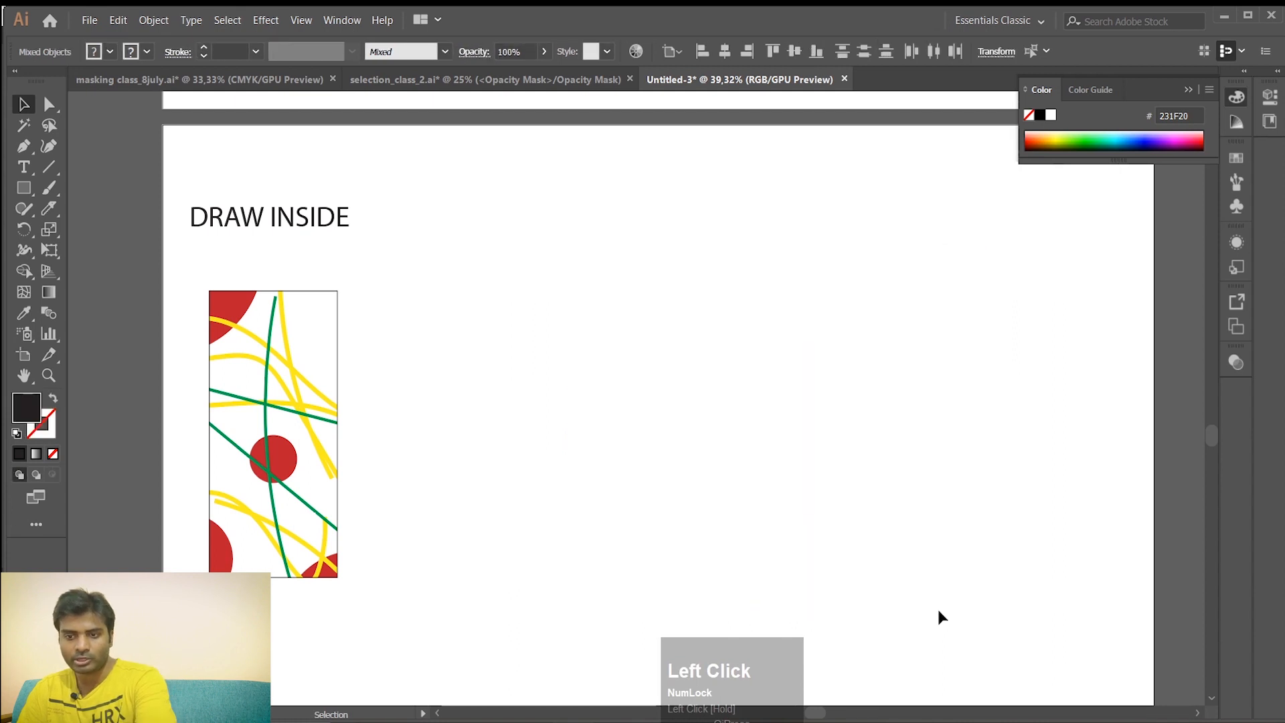
# Draw a large, nearly square rectangle beside the sample artwork with the default white fill and 1 pt black stroke
pyautogui.click(29, 191)
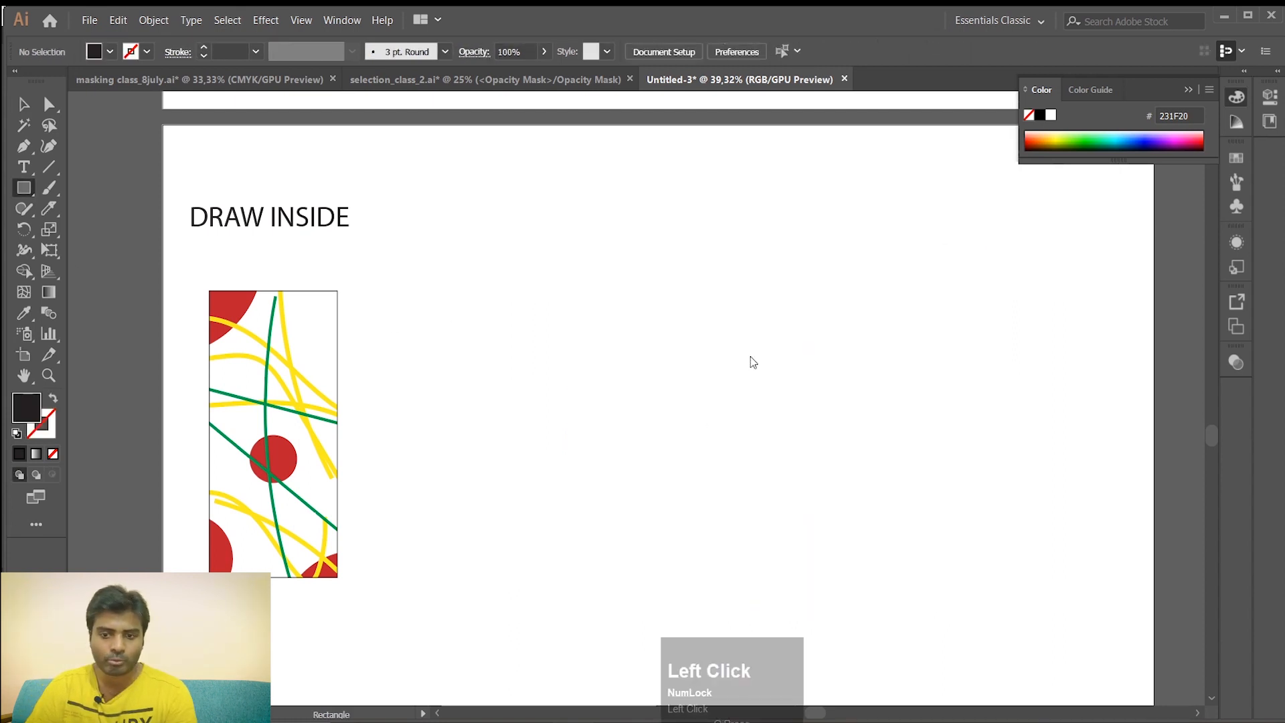
pyautogui.moveTo(583, 249)
pyautogui.mouseDown()
pyautogui.moveTo(757, 450)
pyautogui.moveTo(900, 556)
pyautogui.mouseUp()
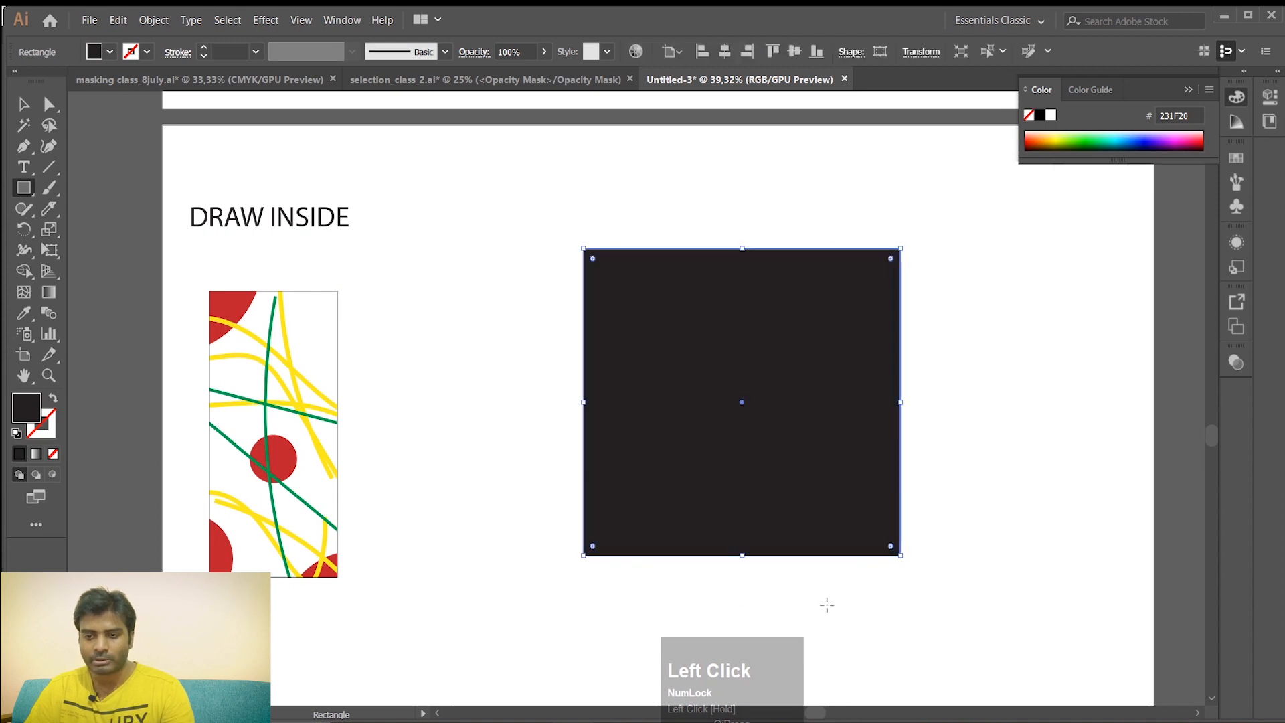
pyautogui.click(16, 433)
pyautogui.press('v')
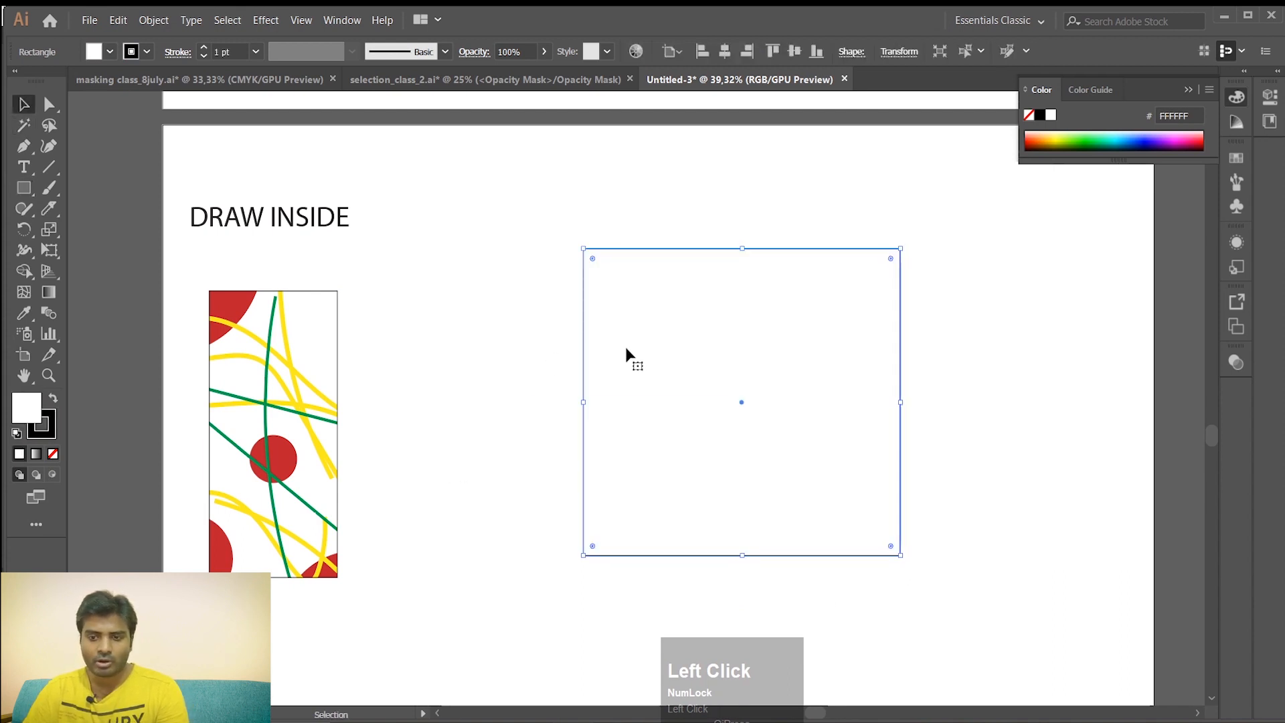
# Show the document's layer list, reselect the new rectangle, and collapse the first expanded clip group
pyautogui.click(1235, 361)
pyautogui.click(1190, 354)
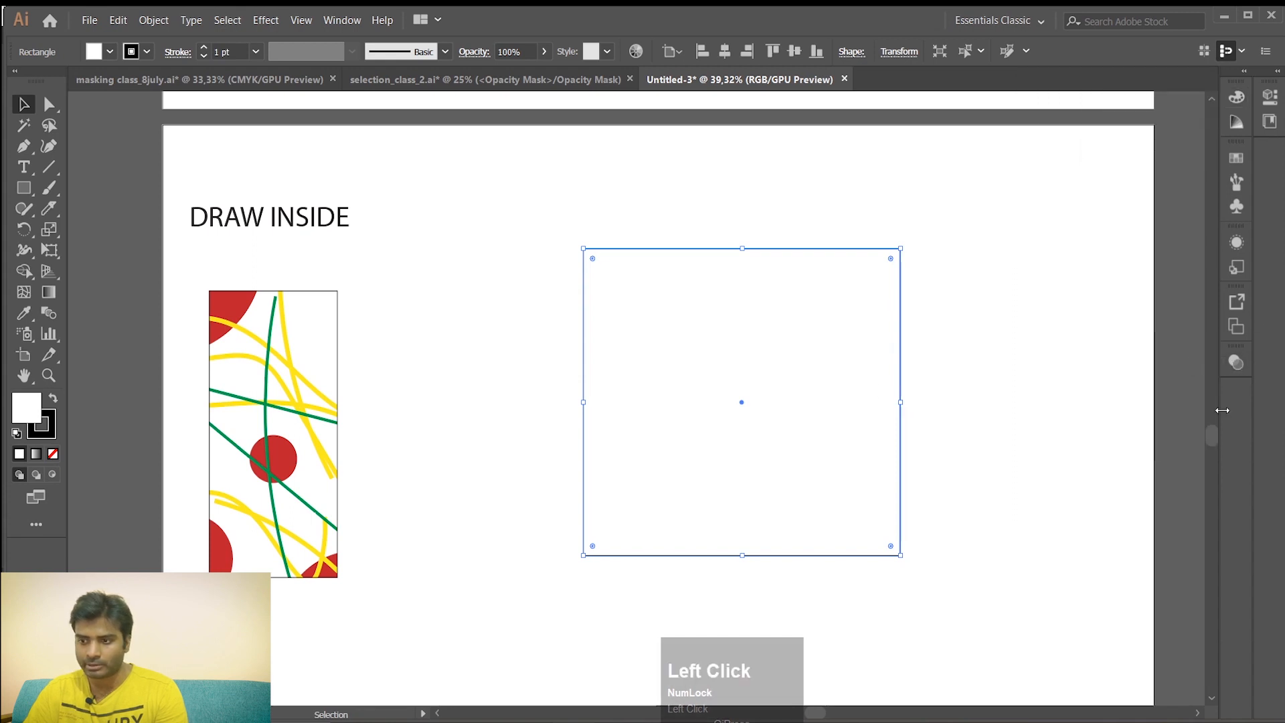
pyautogui.click(349, 20)
pyautogui.click(438, 460)
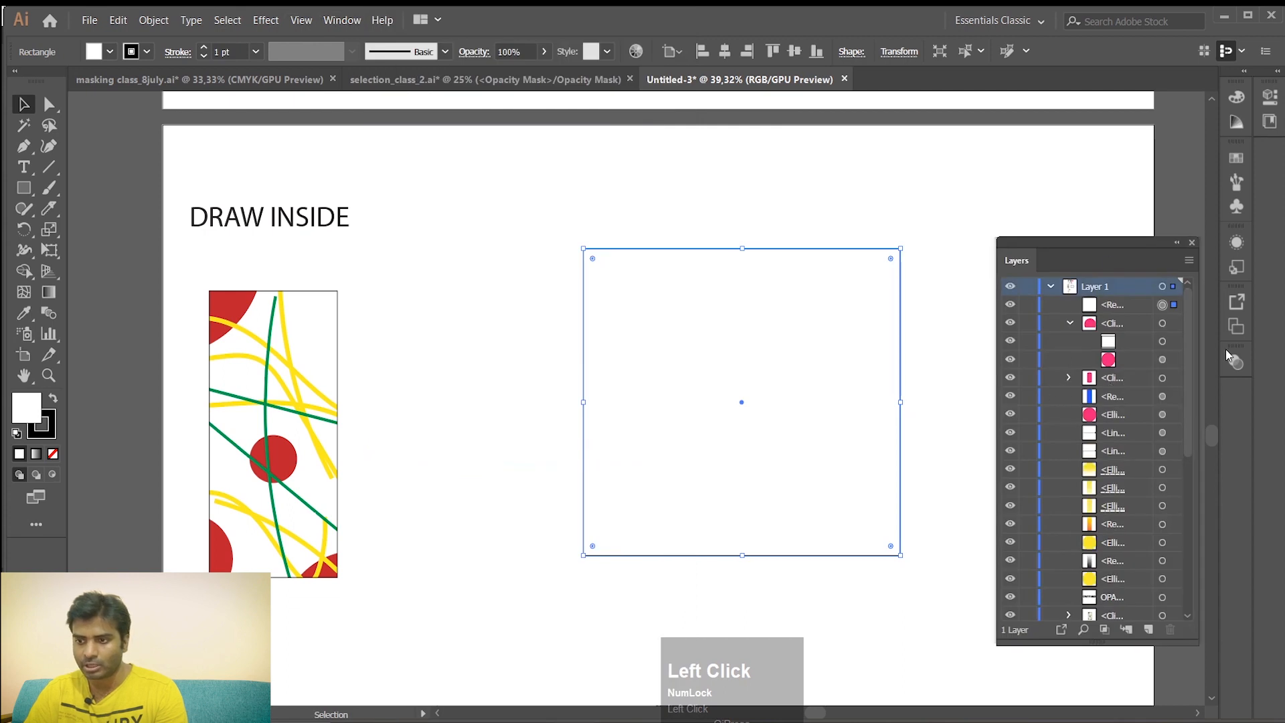
pyautogui.click(865, 244)
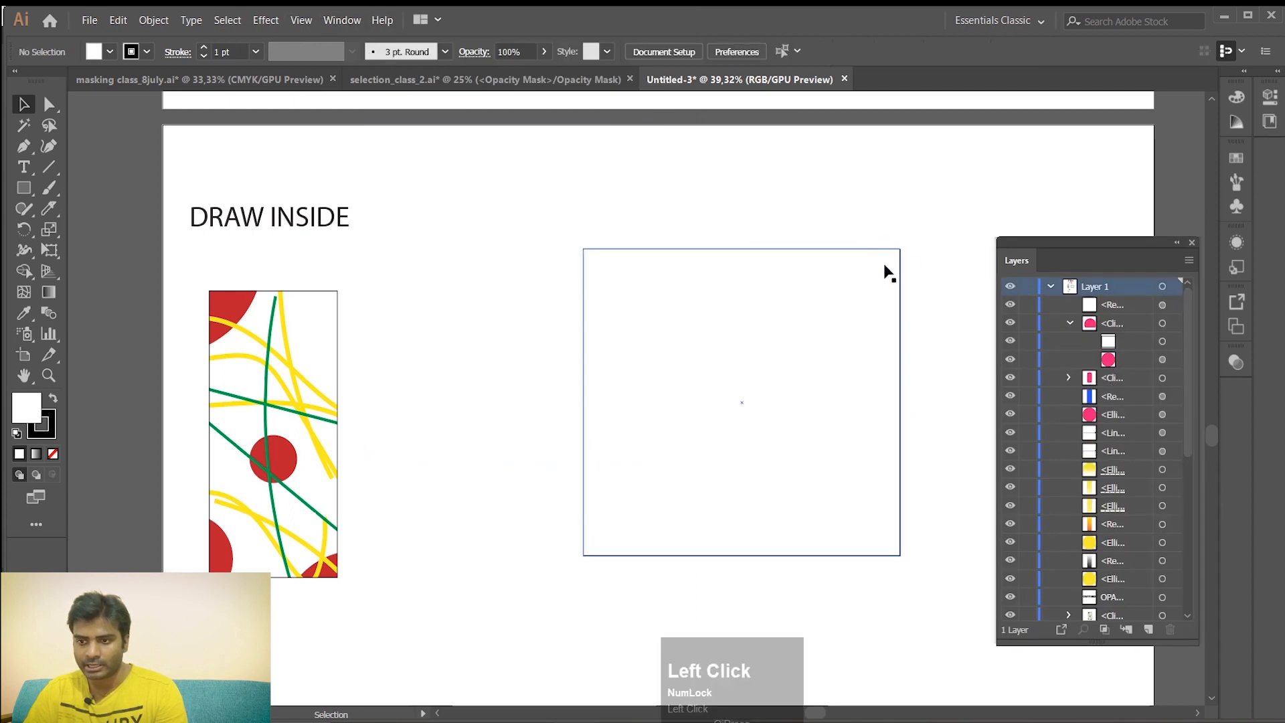
pyautogui.click(901, 273)
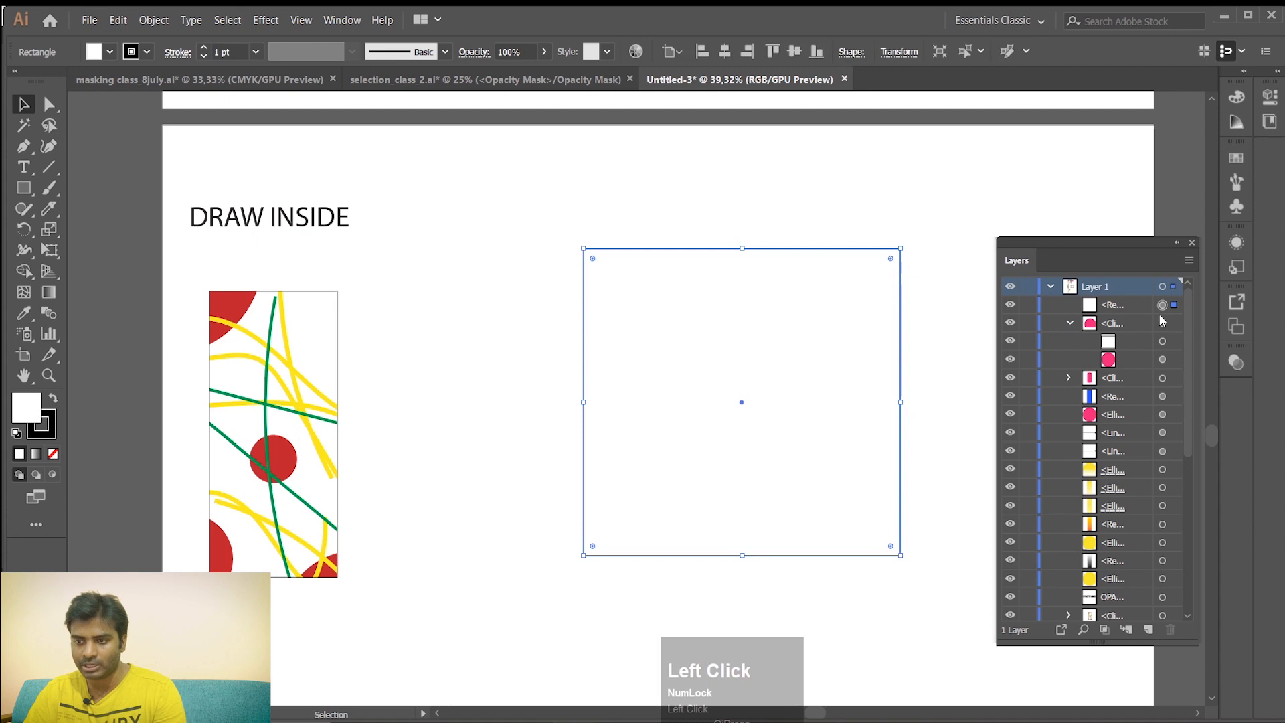
pyautogui.click(1069, 323)
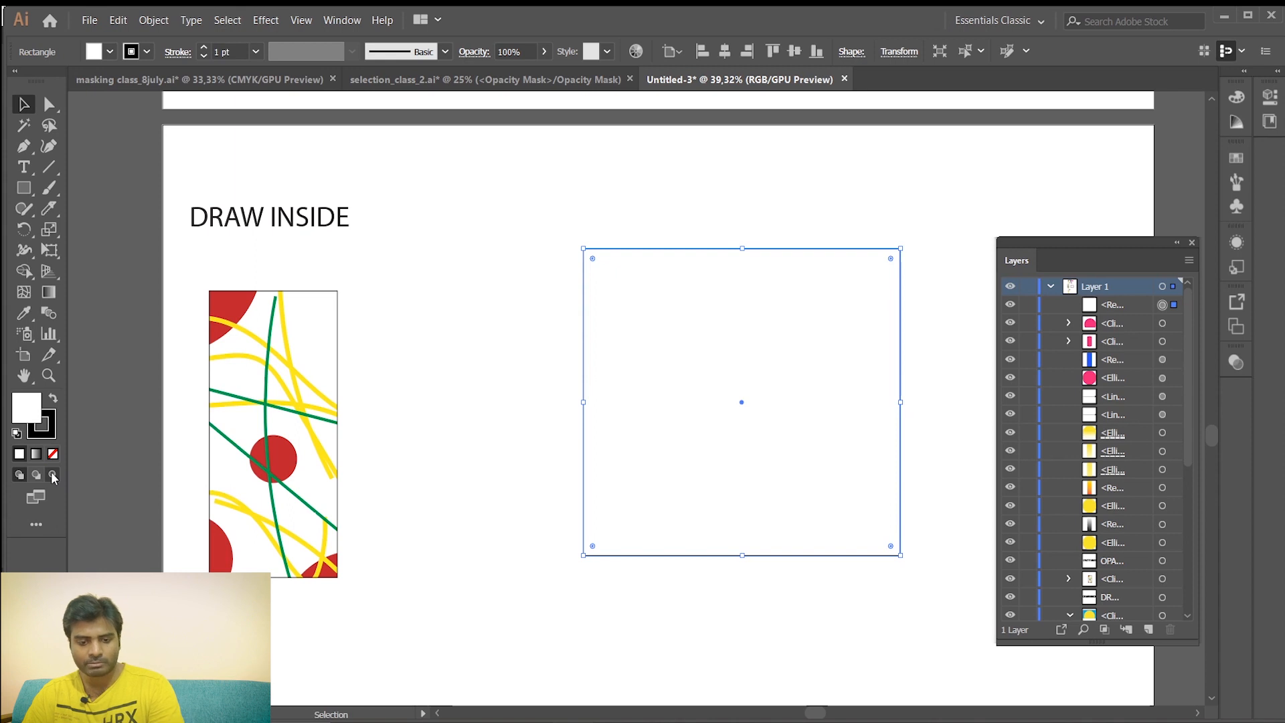
# Cycle through the drawing modes with the large square selected, finishing in Draw Inside mode
pyautogui.press('shift')
pyautogui.hotkey('shift', 'd')
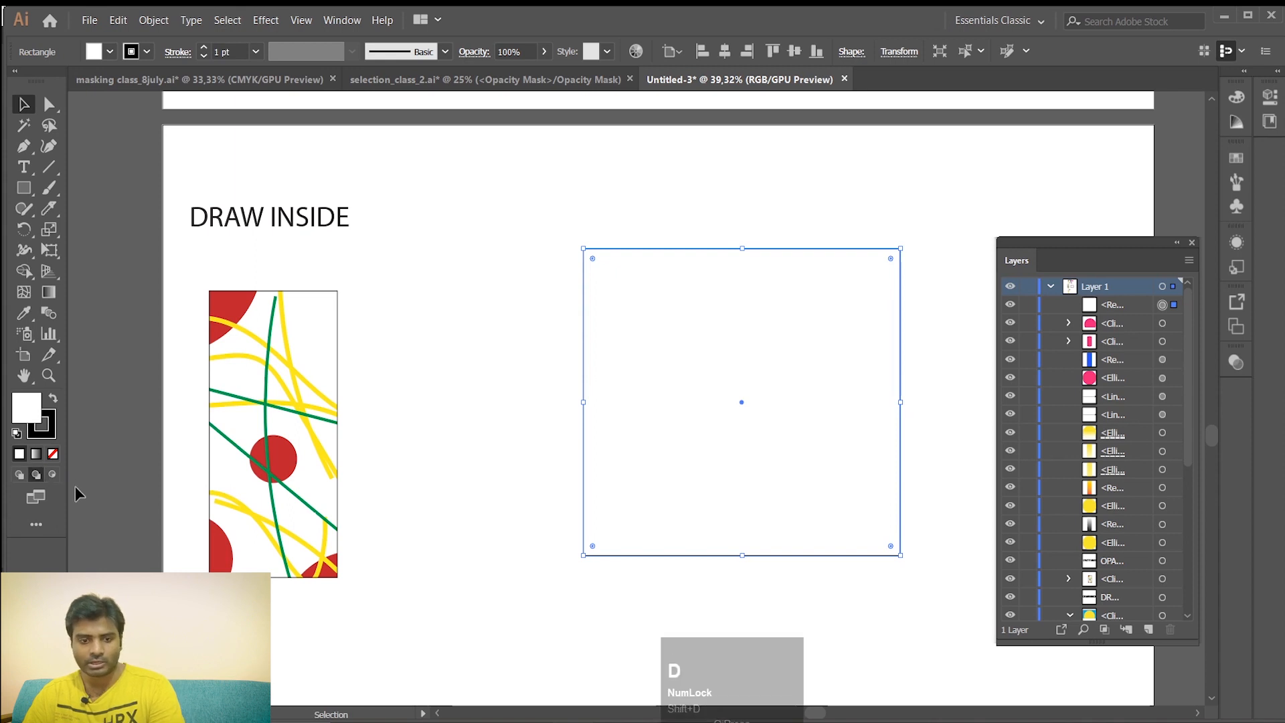
pyautogui.hotkey('shift', 'd')
pyautogui.hotkey('shift', 'd')
pyautogui.hotkey('shift', 'd')
pyautogui.hotkey('shift', 'd')
pyautogui.hotkey('shift', 'd')
pyautogui.hotkey('shift', 'd')
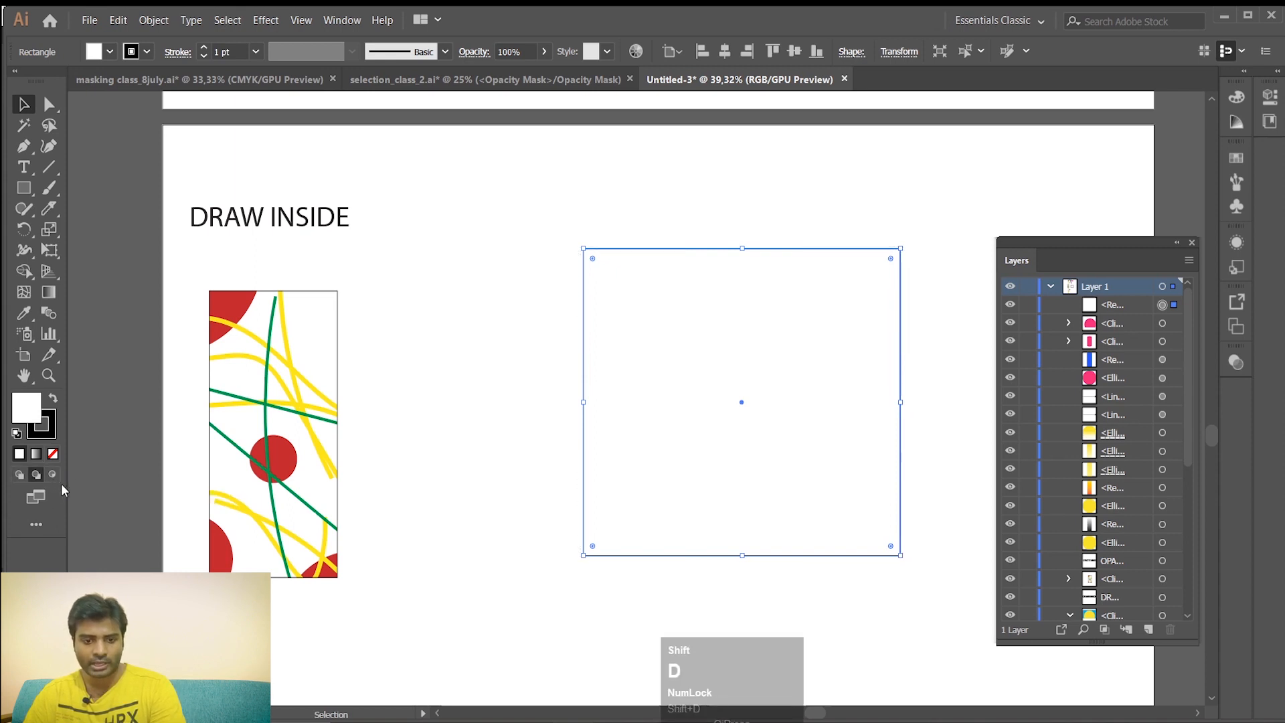
pyautogui.hotkey('shift', 'd')
pyautogui.hotkey('shift', 'd')
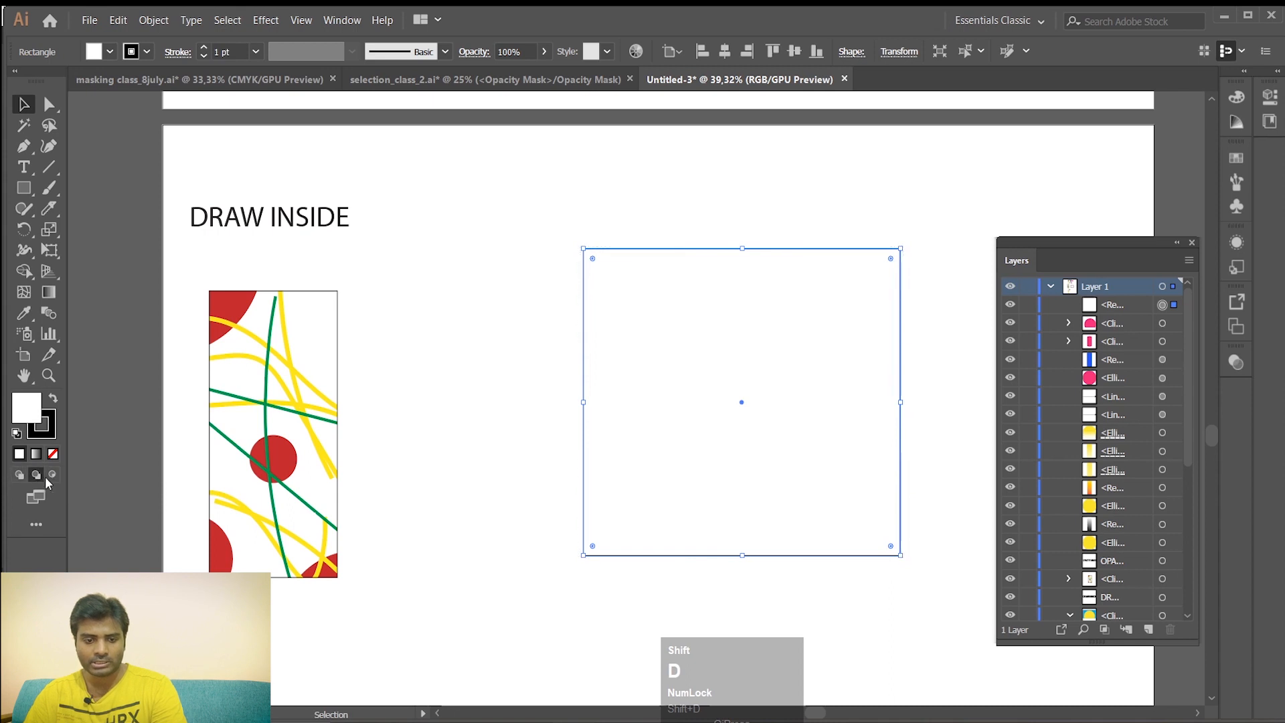
pyautogui.hotkey('shift', 'd')
pyautogui.hotkey('shift', 'd')
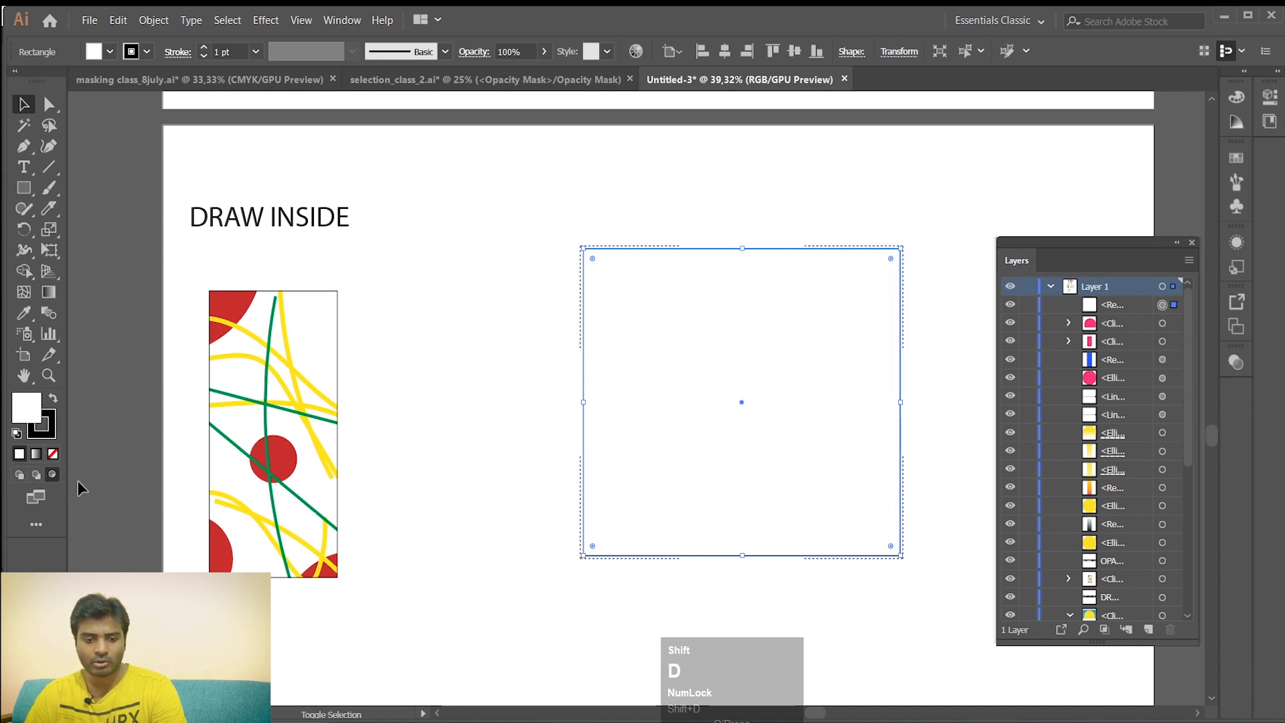
pyautogui.hotkey('shift', 'd')
pyautogui.hotkey('shift', 'd')
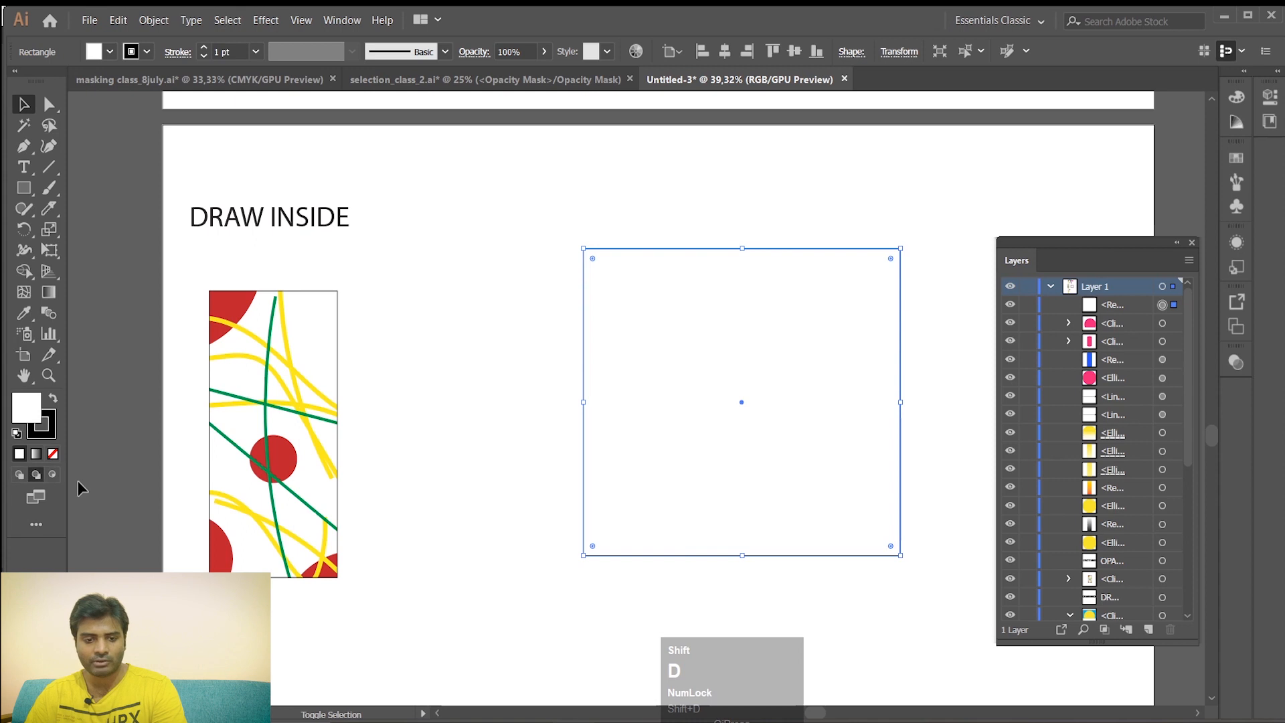
pyautogui.hotkey('shift', 'd')
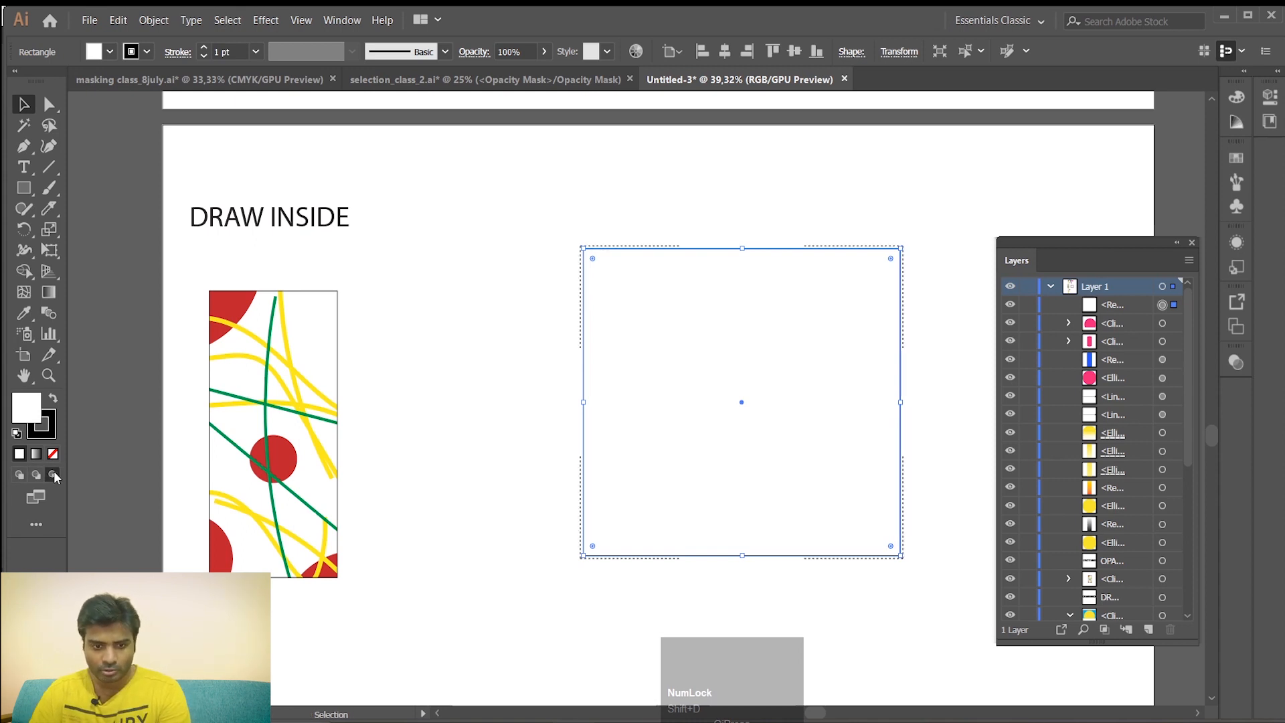
pyautogui.click(52, 474)
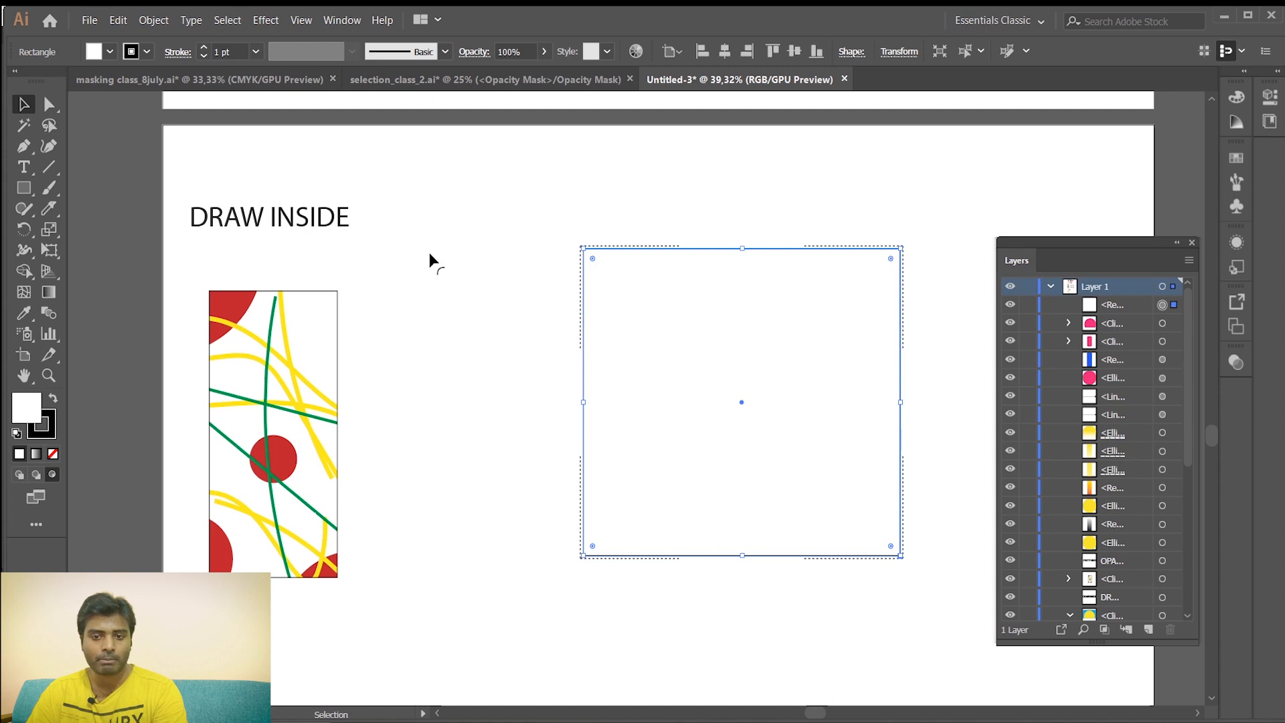
# Deselect the square and draw three red rectangles inside it, overlapping its left edge, top edge and lower-right corner
pyautogui.click(444, 170)
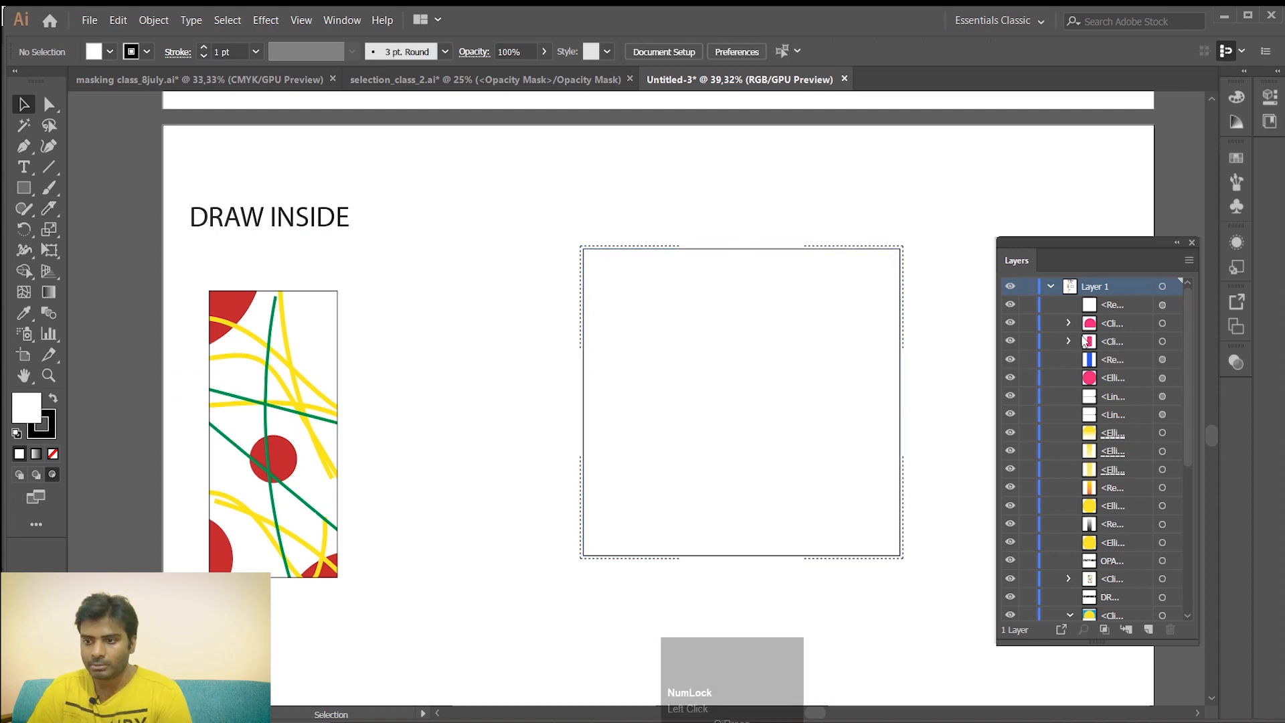
pyautogui.click(726, 245)
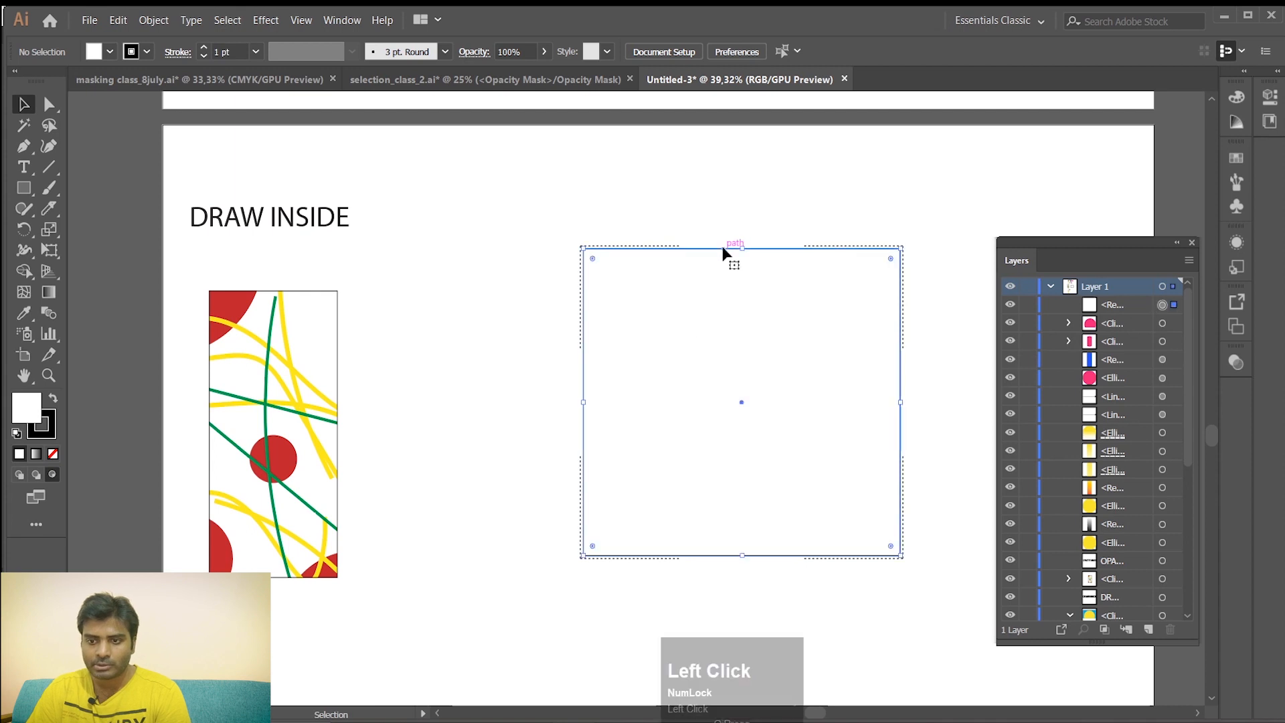
pyautogui.click(458, 298)
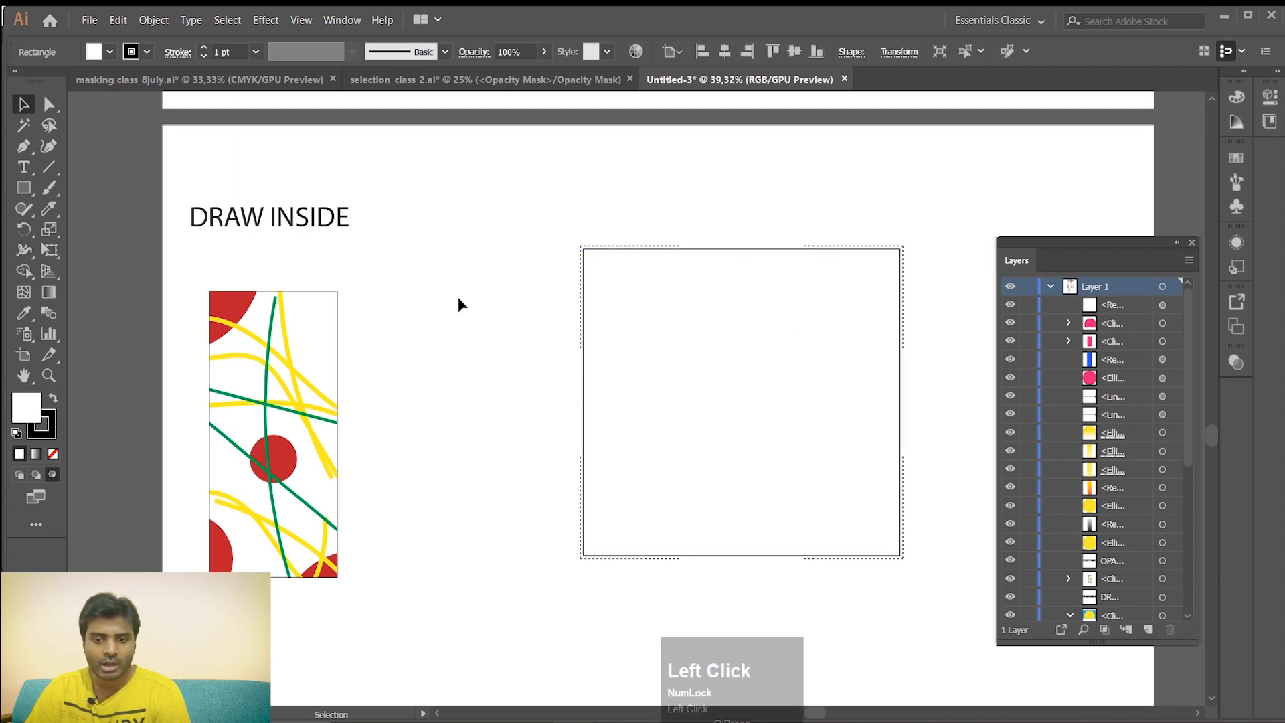
pyautogui.click(22, 190)
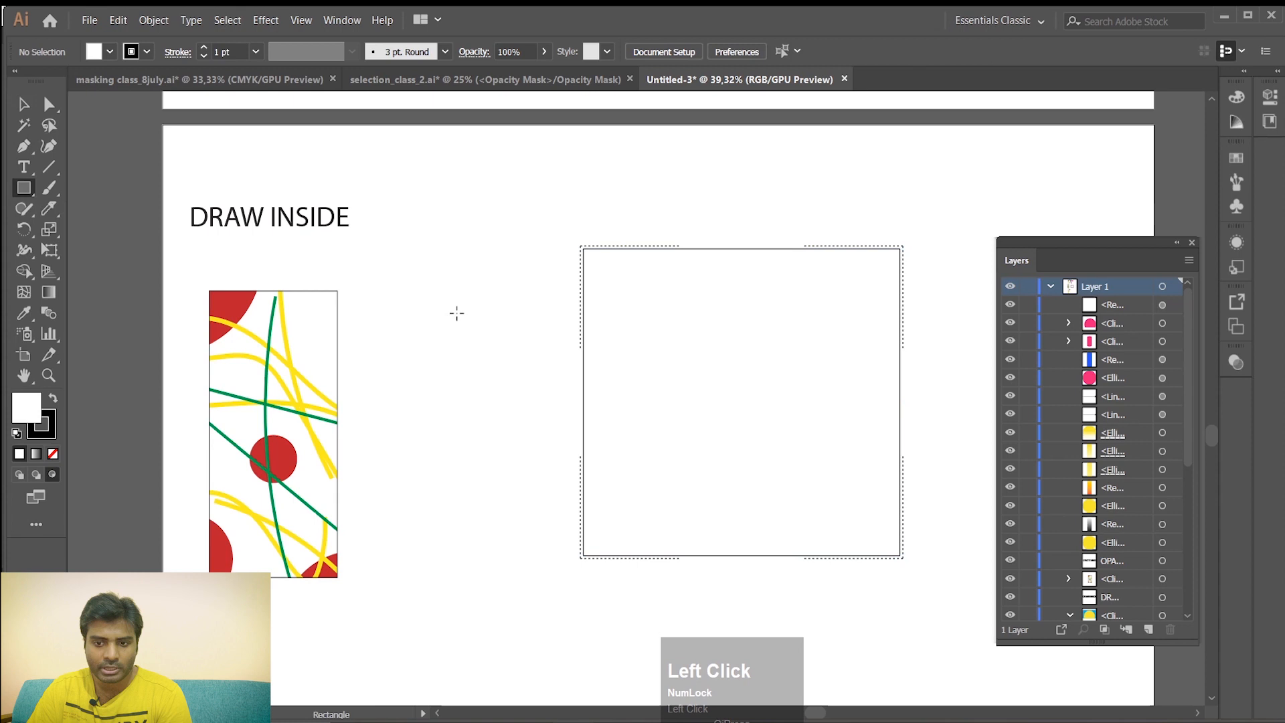
pyautogui.click(1233, 160)
pyautogui.click(1074, 203)
pyautogui.moveTo(555, 272); pyautogui.dragTo(641, 335)
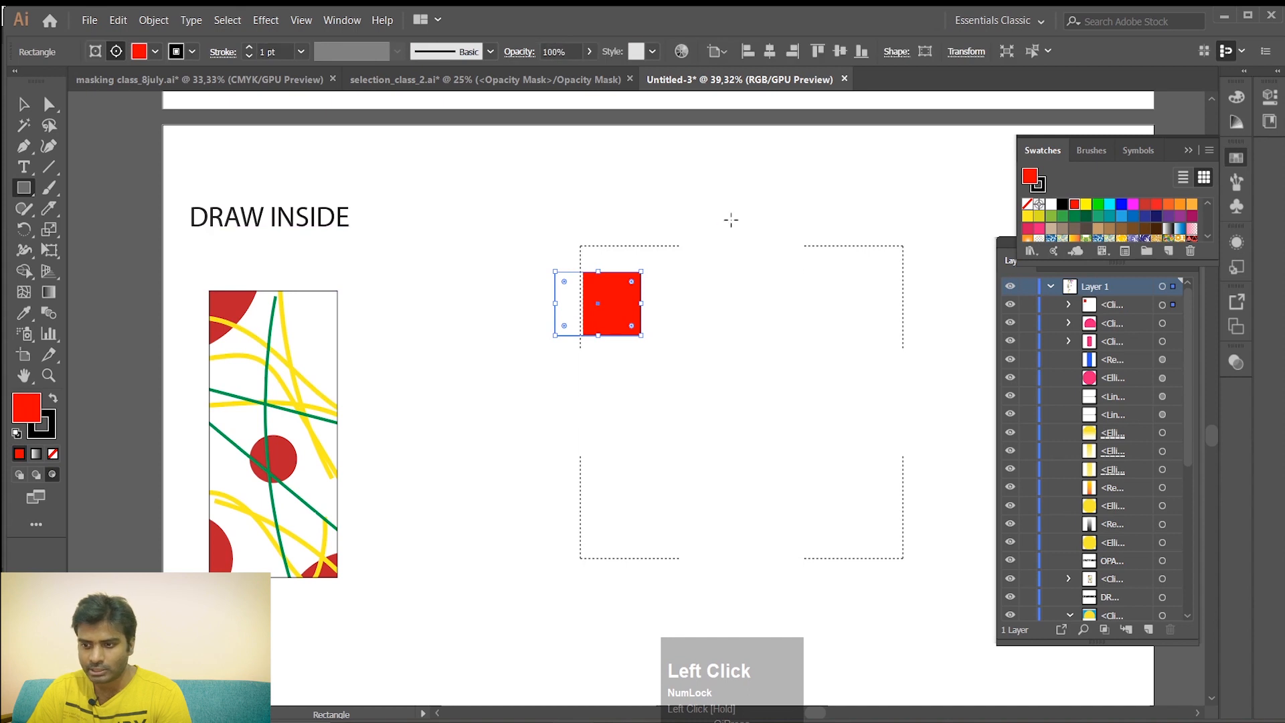
pyautogui.moveTo(731, 220); pyautogui.dragTo(821, 300)
pyautogui.moveTo(922, 584); pyautogui.dragTo(853, 500)
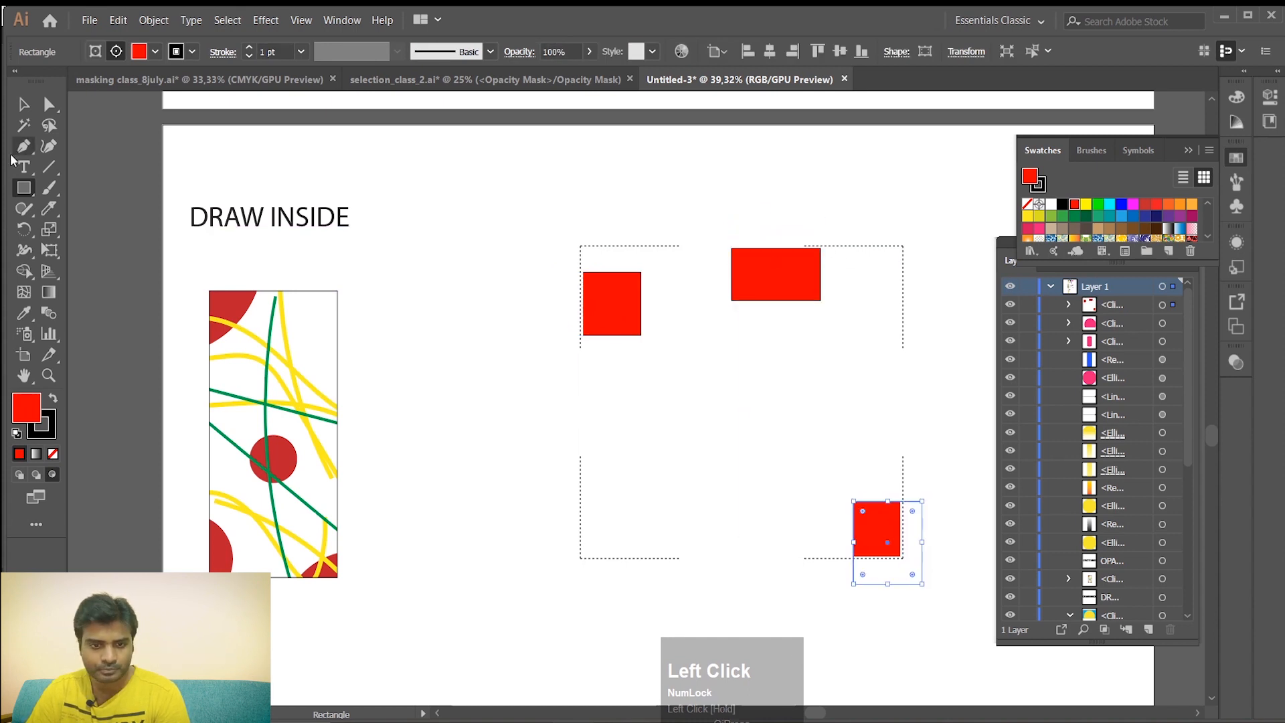
# Set the fill to green, recolouring the lower-right rectangle, and draw one ellipse across the square's left edge and another near its centre
pyautogui.rightClick(24, 187)
pyautogui.click(101, 230)
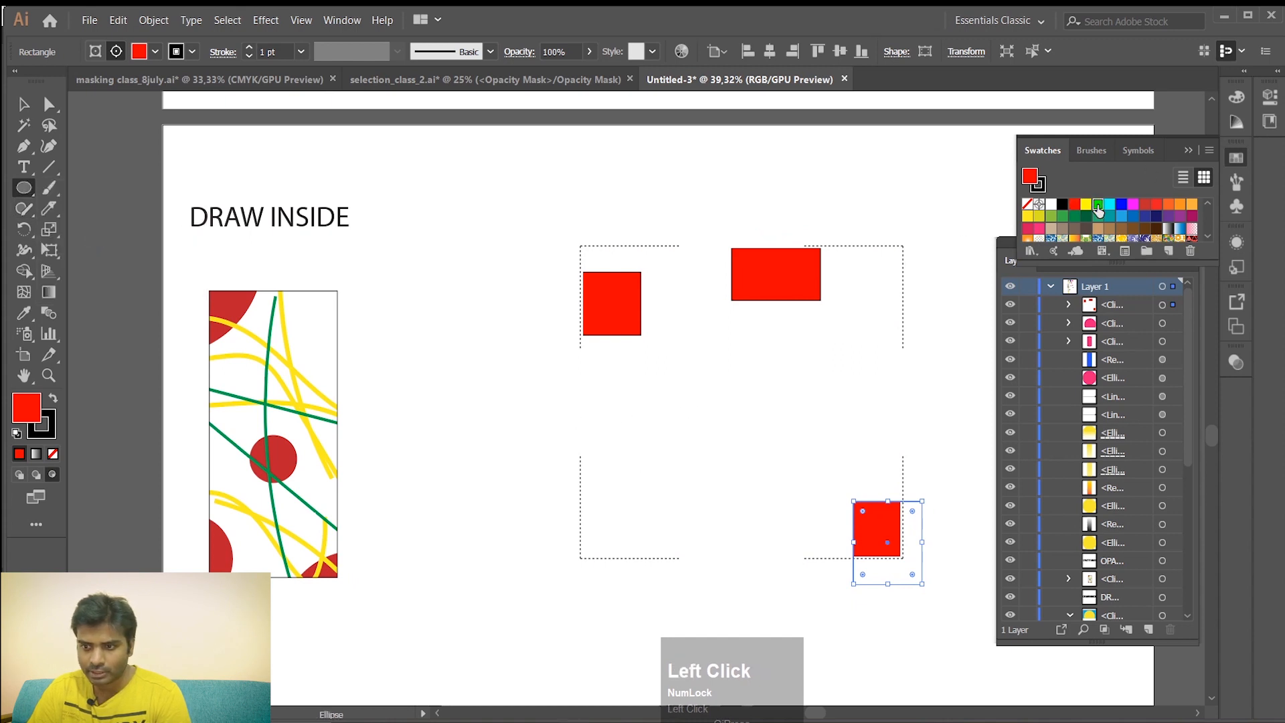
pyautogui.click(1098, 205)
pyautogui.moveTo(538, 416); pyautogui.dragTo(636, 501)
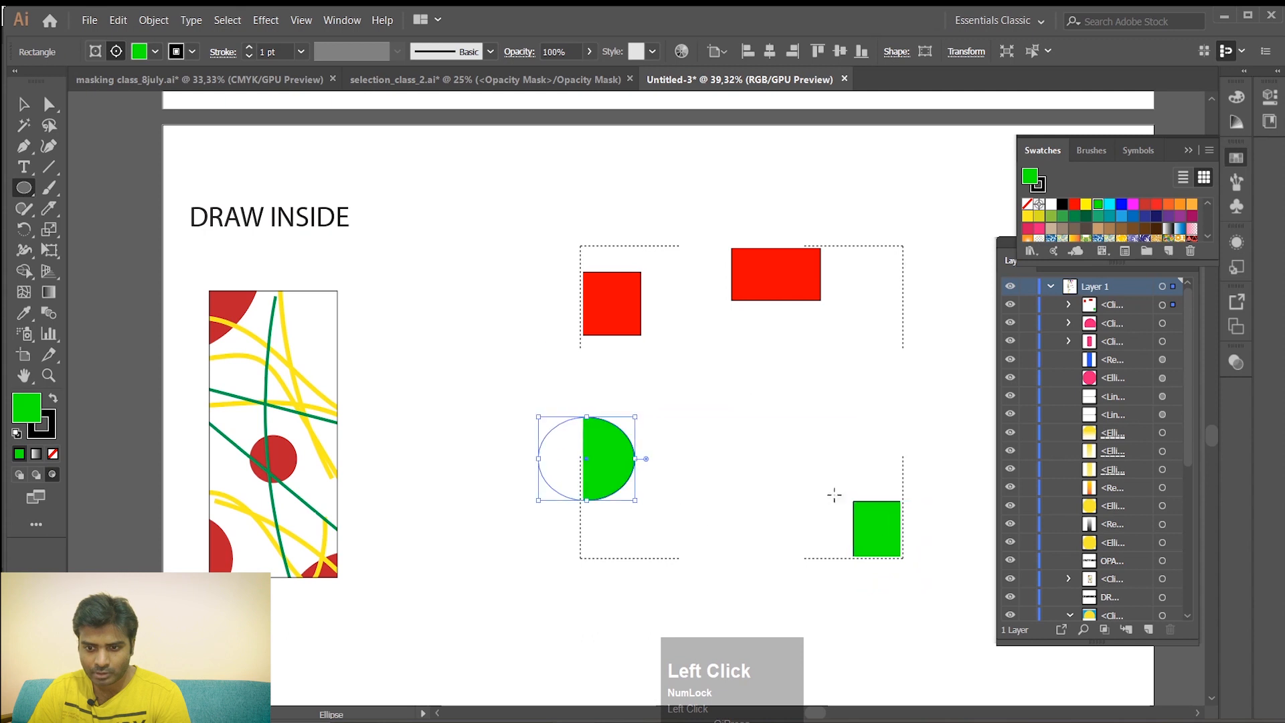
pyautogui.moveTo(741, 397); pyautogui.dragTo(803, 467)
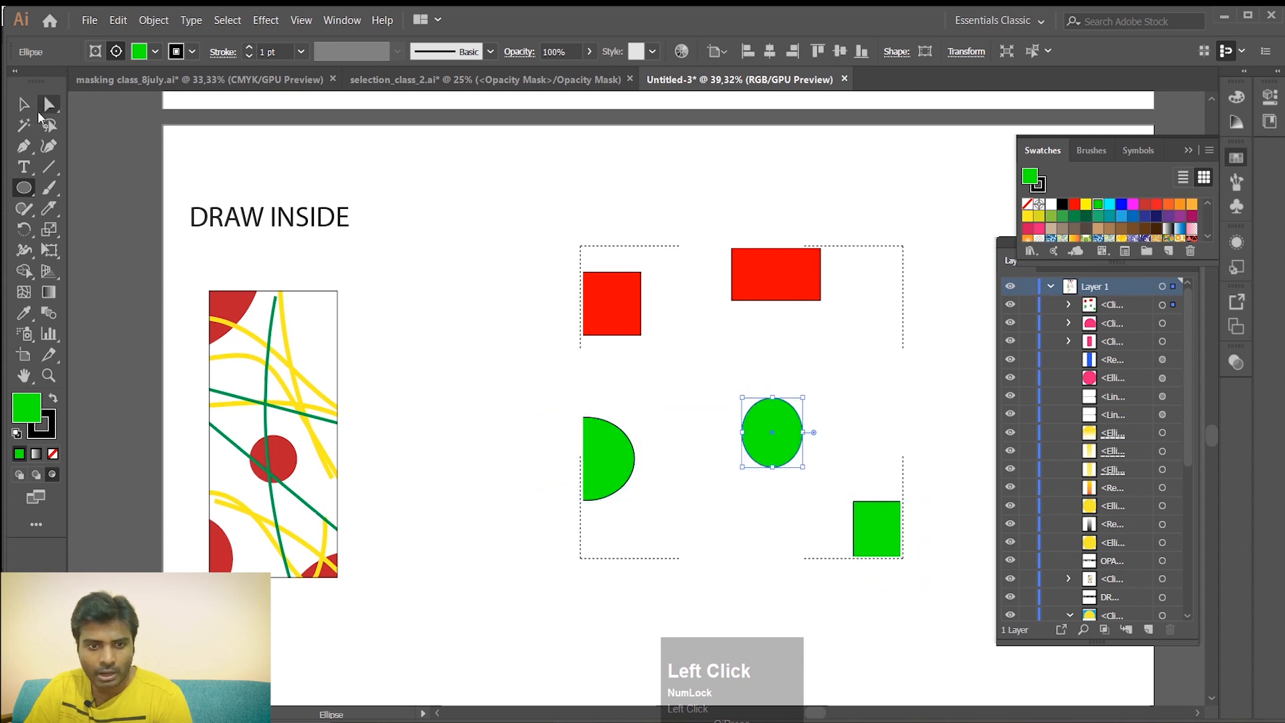
pyautogui.click(24, 104)
pyautogui.click(531, 214)
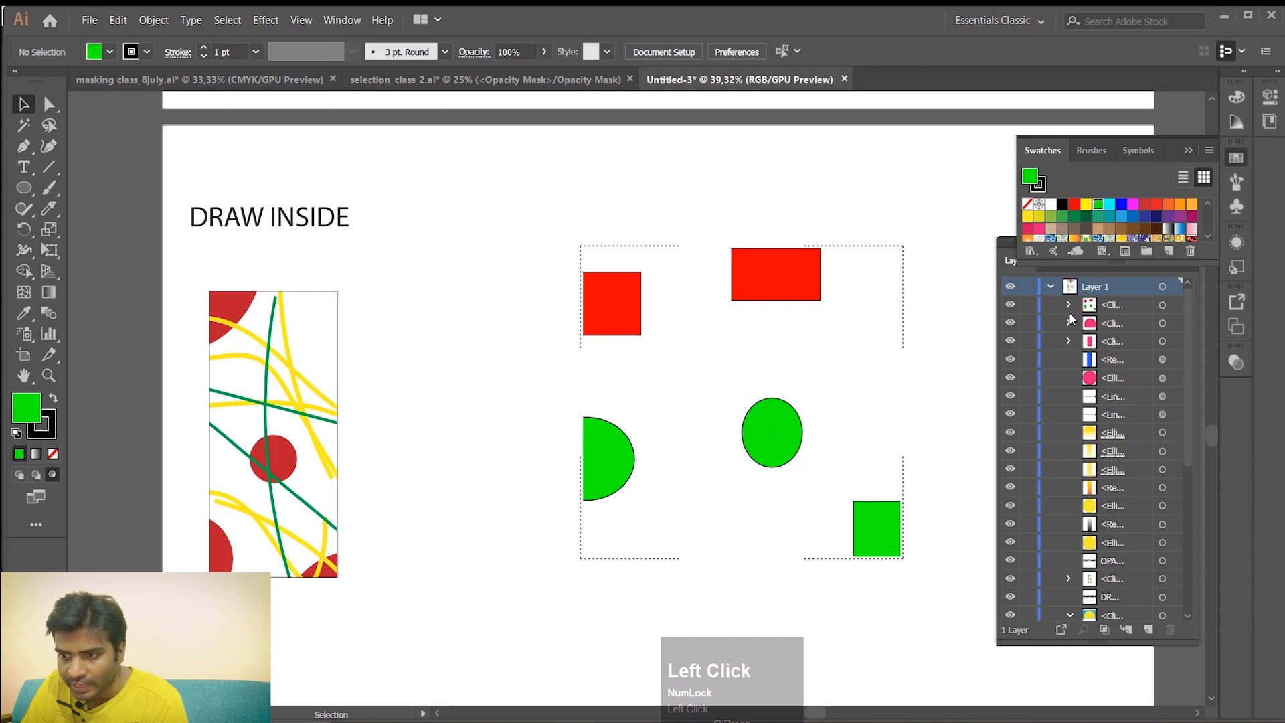
# Select the square's clip group and examine the shapes it contains in the layer list
pyautogui.click(793, 295)
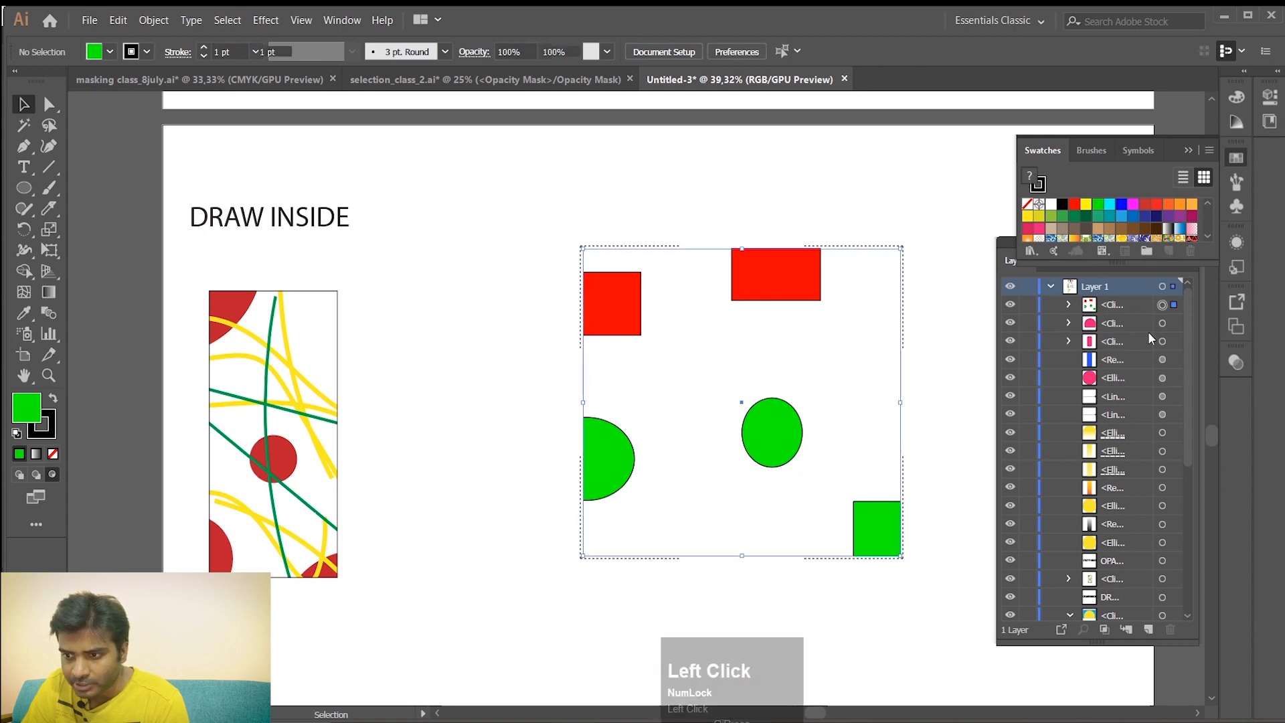
pyautogui.click(1161, 305)
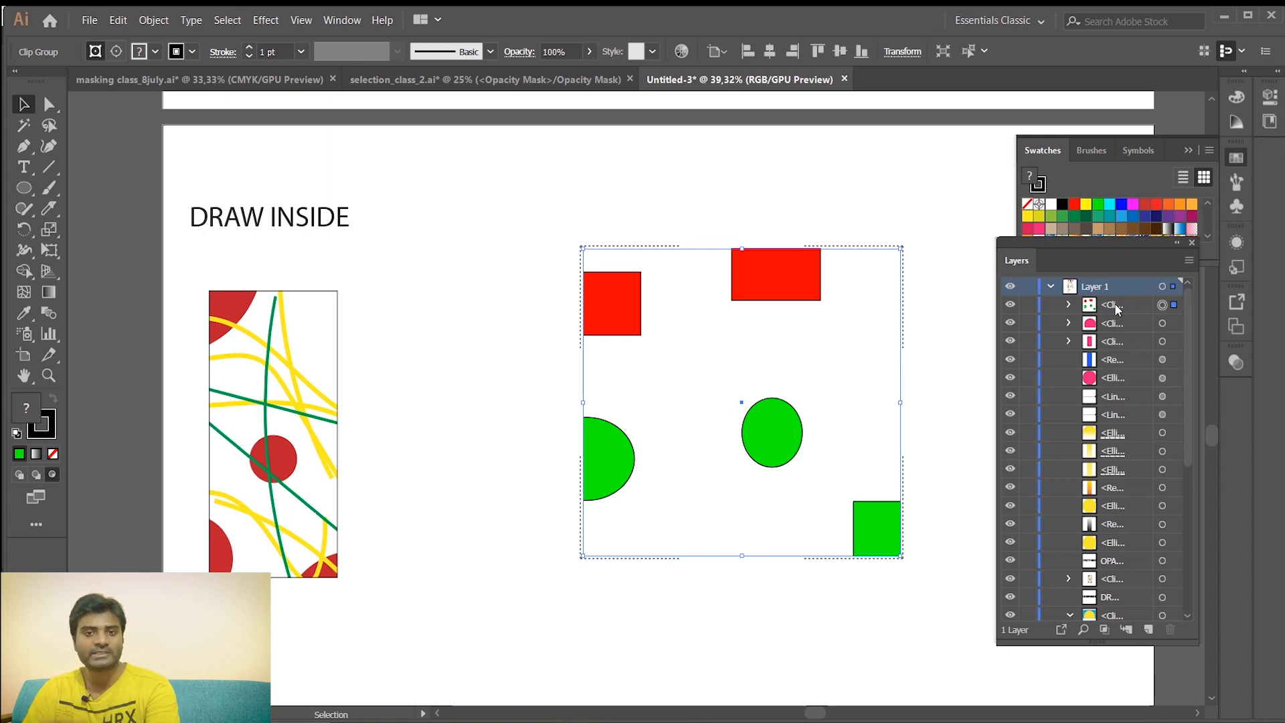
pyautogui.click(1068, 305)
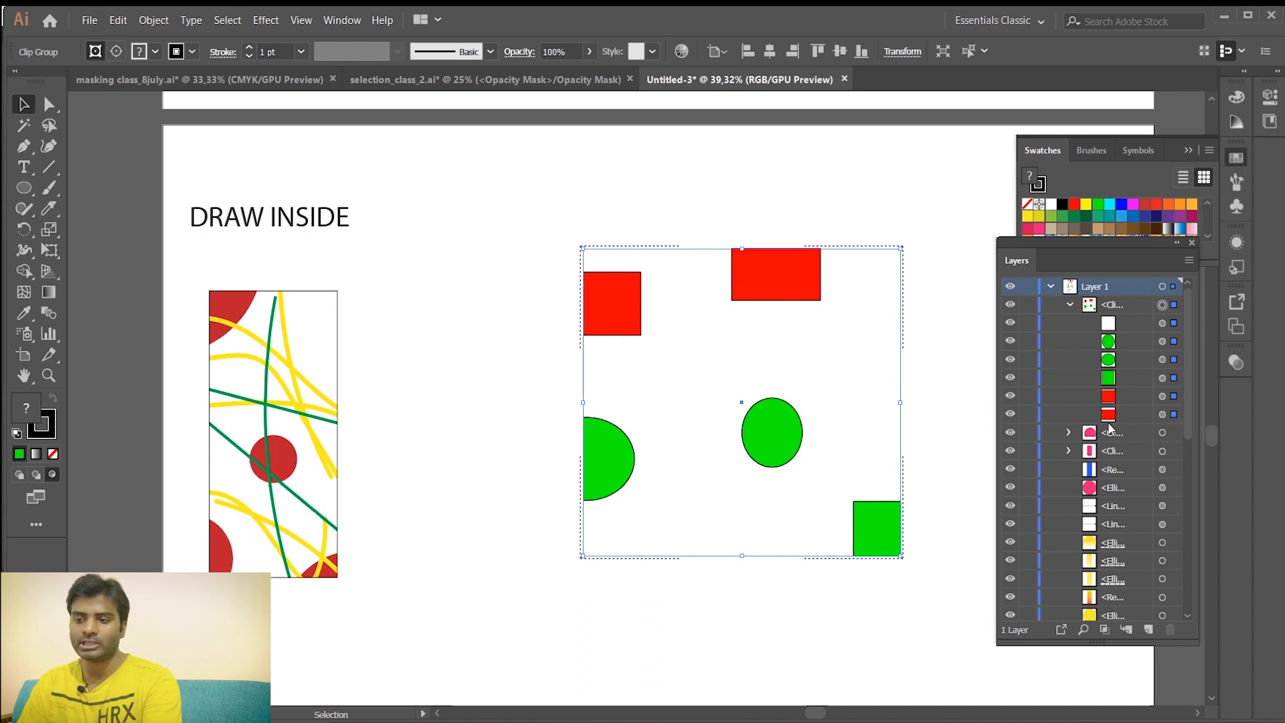
pyautogui.click(1069, 306)
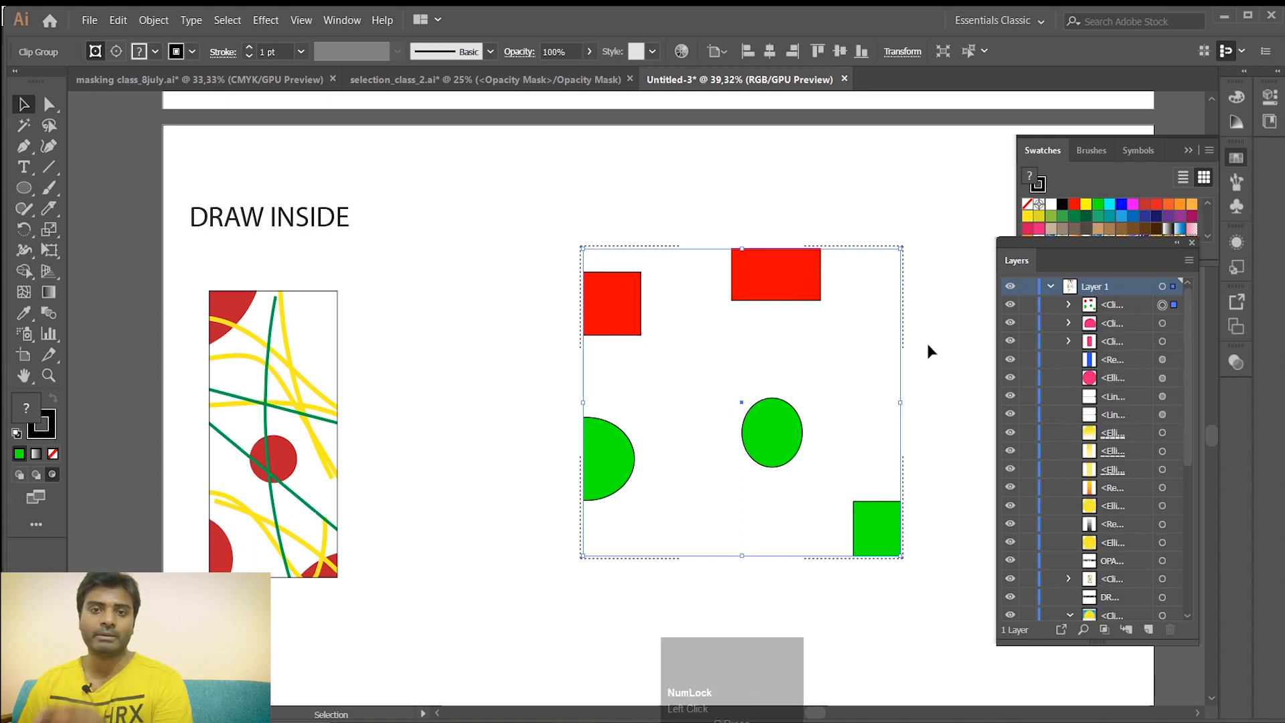
# Fill the whole selected clip group with cyan and deselect it
pyautogui.rightClick(24, 188)
pyautogui.click(94, 230)
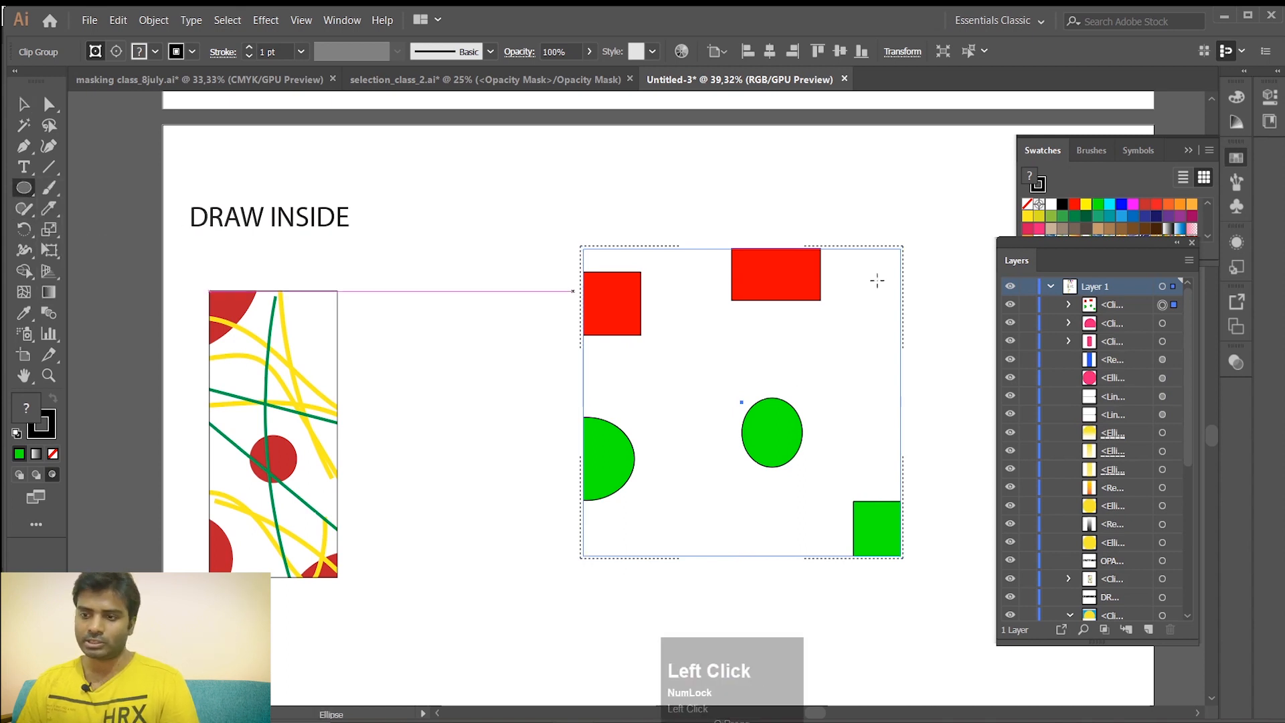
pyautogui.click(1098, 215)
pyautogui.click(1098, 205)
pyautogui.click(1109, 205)
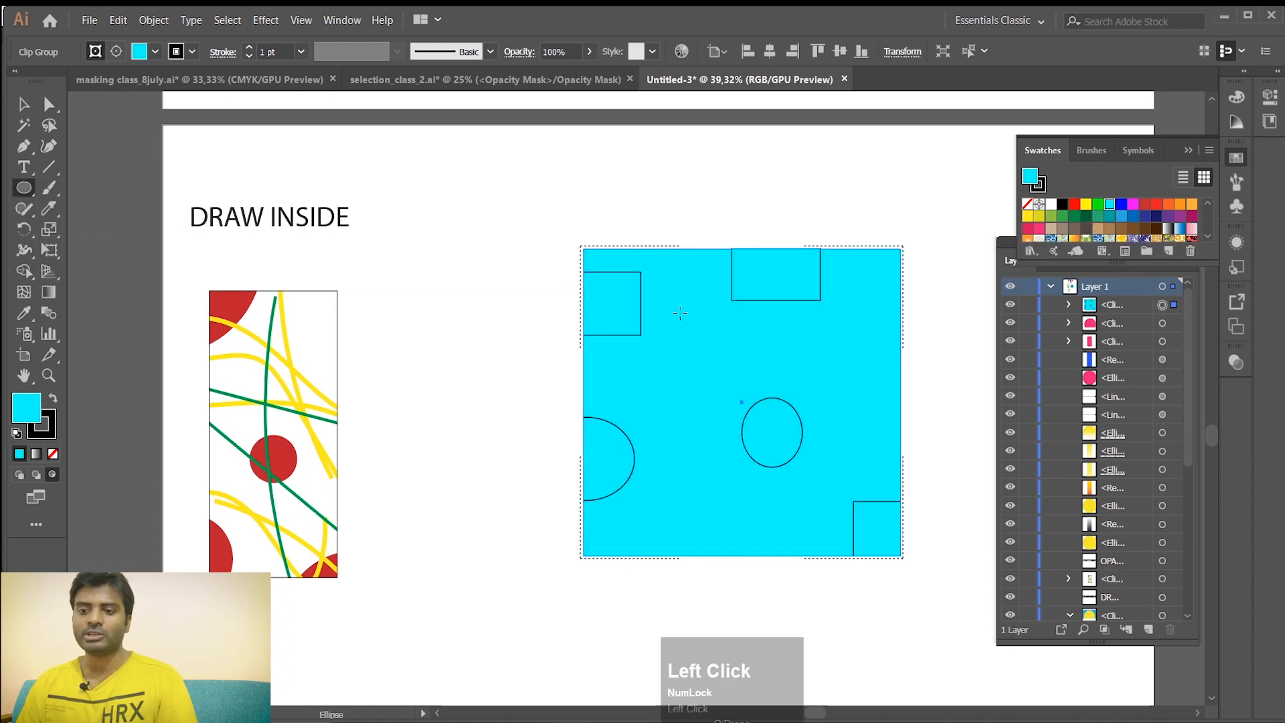
pyautogui.click(24, 104)
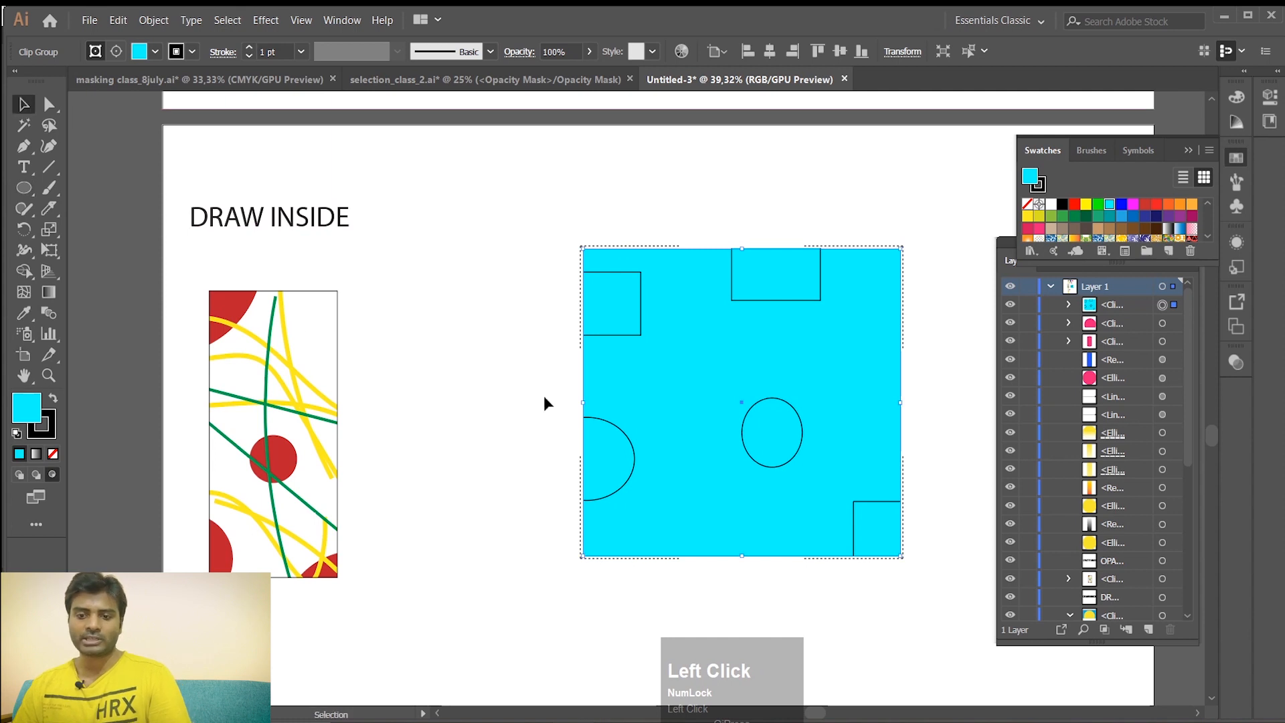
pyautogui.click(568, 321)
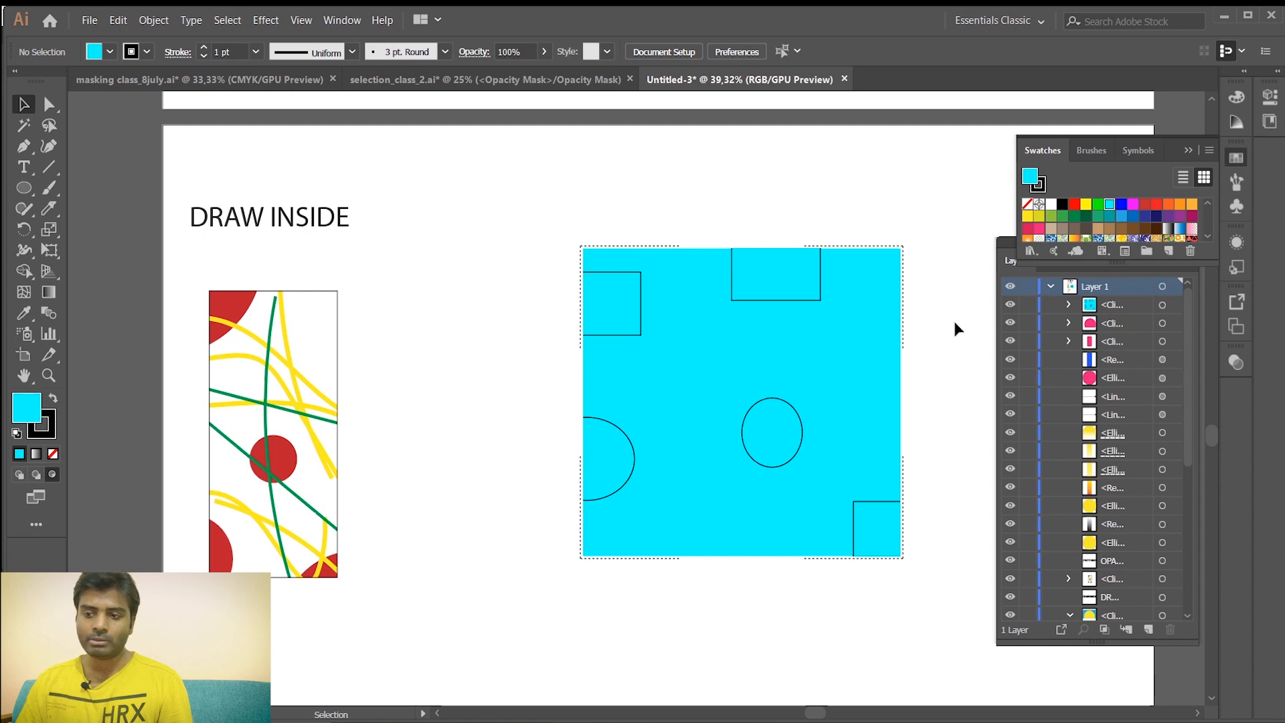
# Draw cyan and dark green large ellipses across the square's left and top edges, plus a small dark green one across its right edge
pyautogui.click(24, 187)
pyautogui.moveTo(452, 289); pyautogui.dragTo(658, 487)
pyautogui.moveTo(597, 188); pyautogui.dragTo(891, 370)
pyautogui.click(1085, 216)
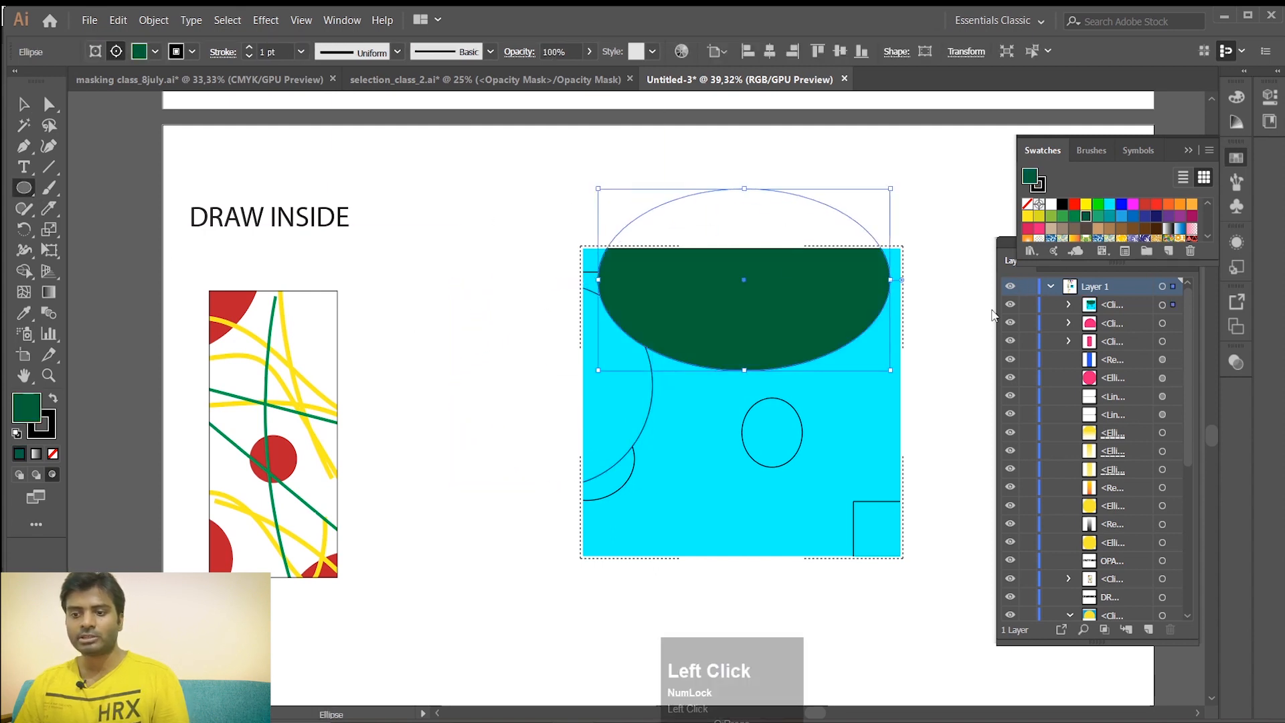
pyautogui.moveTo(935, 410); pyautogui.dragTo(858, 434)
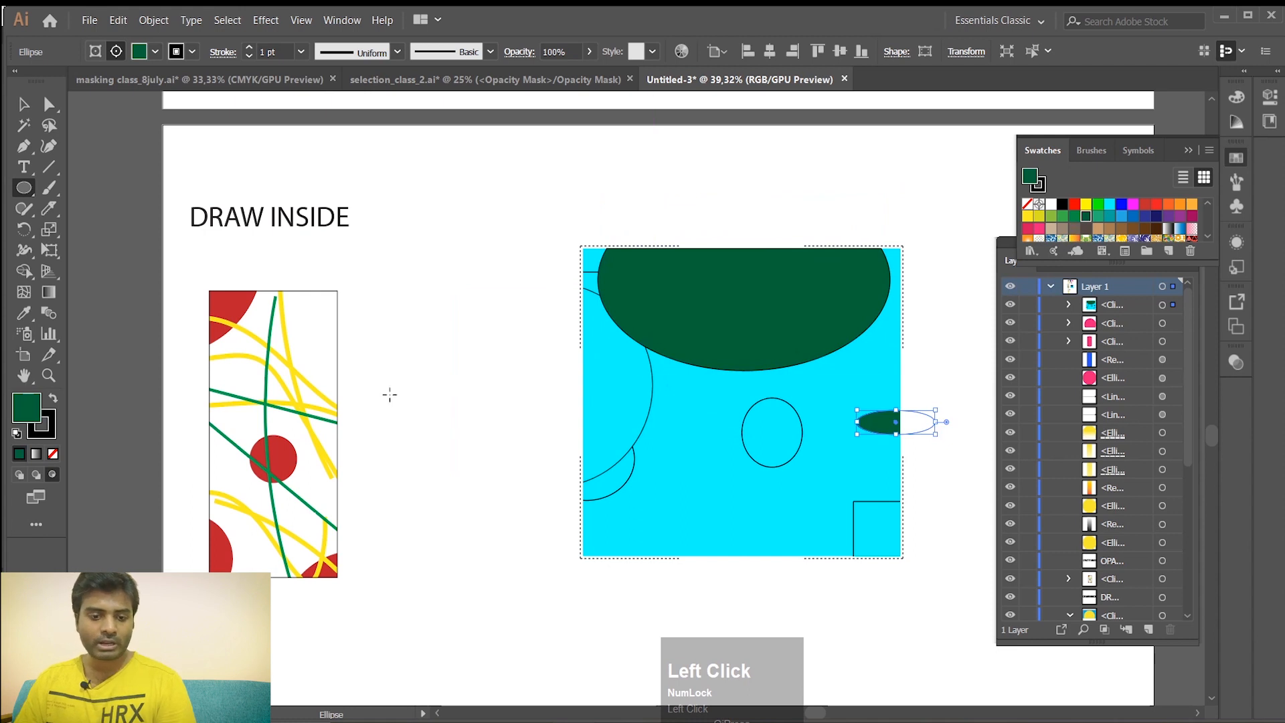
# Return to Draw Normal mode and draw two unclipped dark green ellipses beside and below the cyan square
pyautogui.click(20, 477)
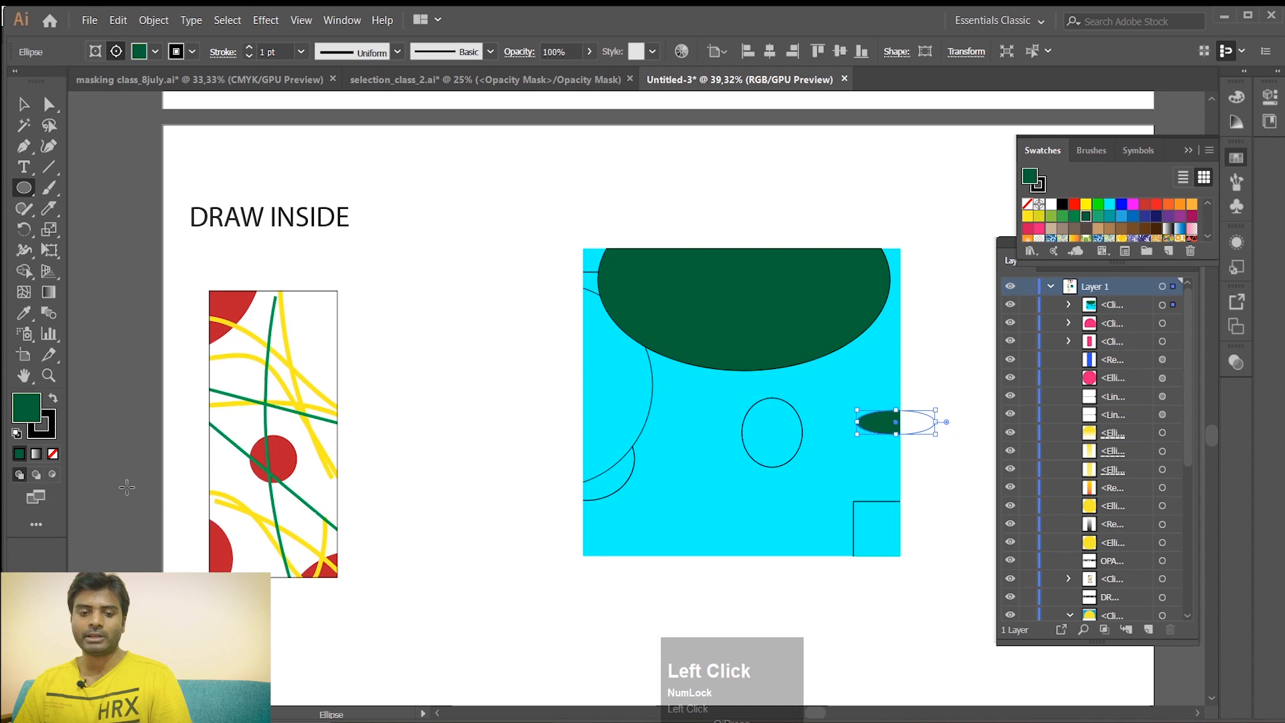
pyautogui.click(464, 408)
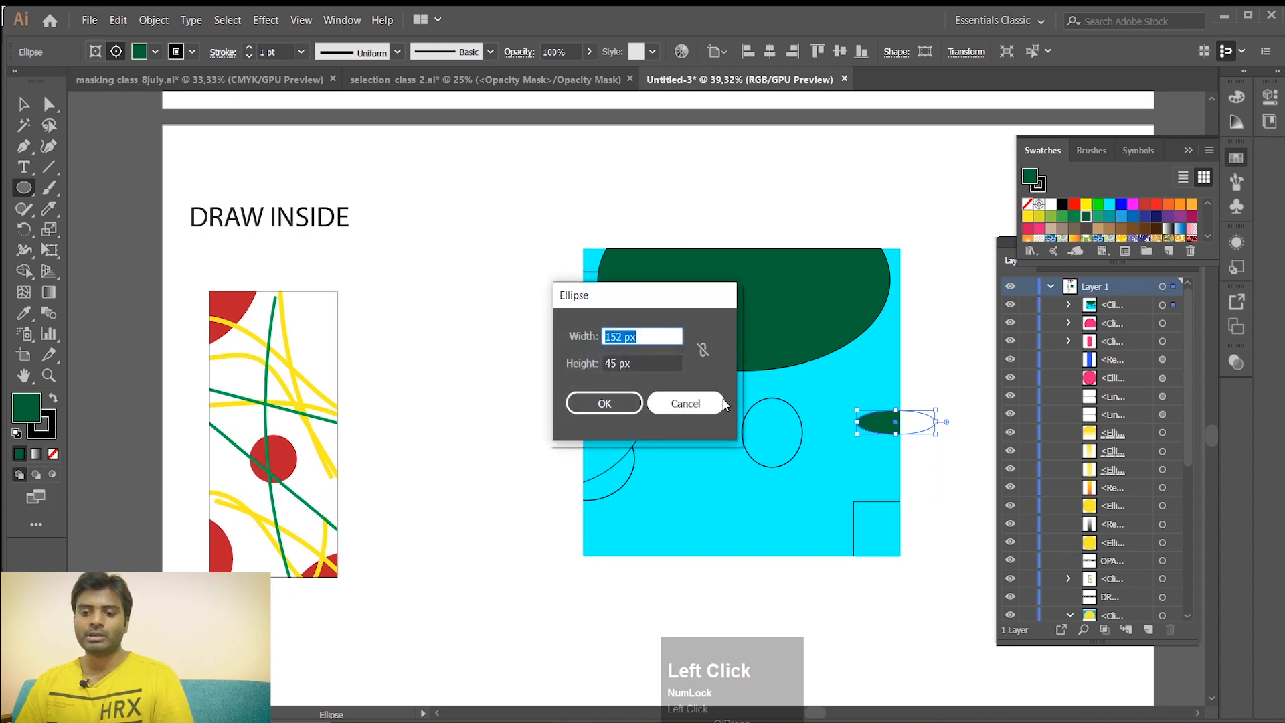
pyautogui.click(685, 403)
pyautogui.moveTo(397, 315); pyautogui.dragTo(544, 435)
pyautogui.moveTo(484, 562); pyautogui.dragTo(647, 692)
pyautogui.press('v')
pyautogui.click(442, 198)
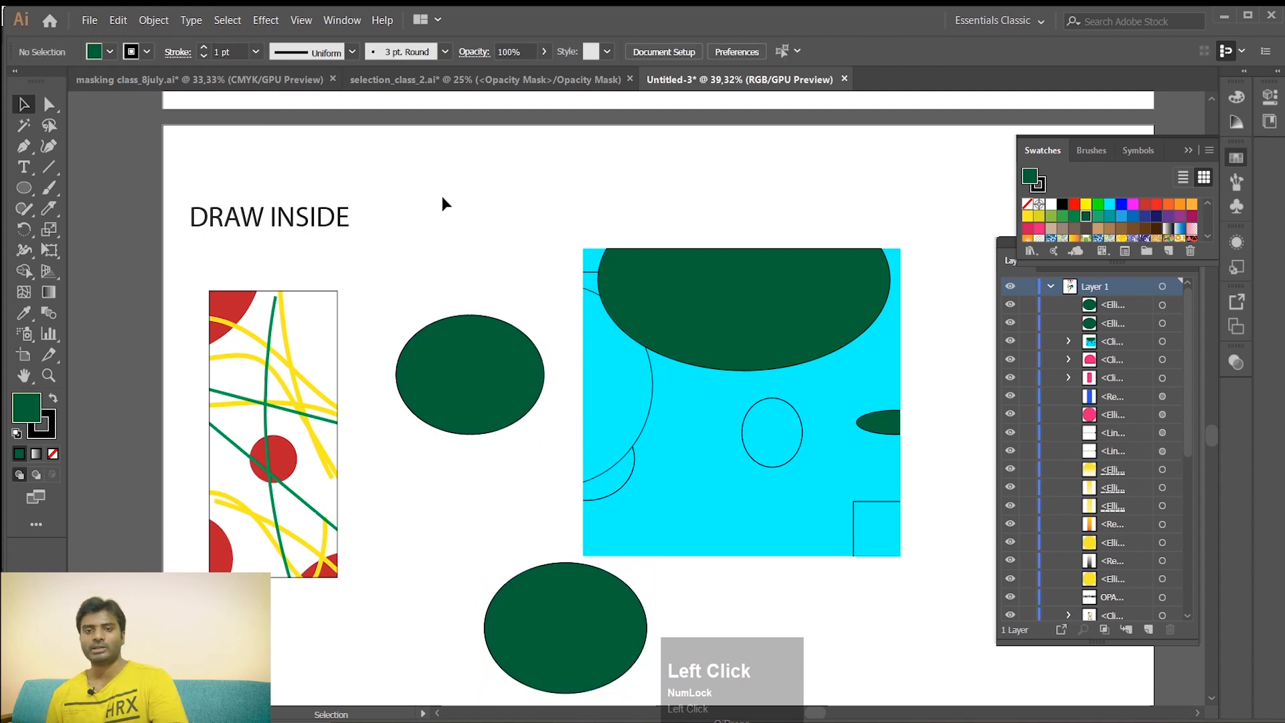
# Close the swatches and layer list, and open the opacity slider at the OPACITY MASK examples
pyautogui.scroll(-3, 442, 195)
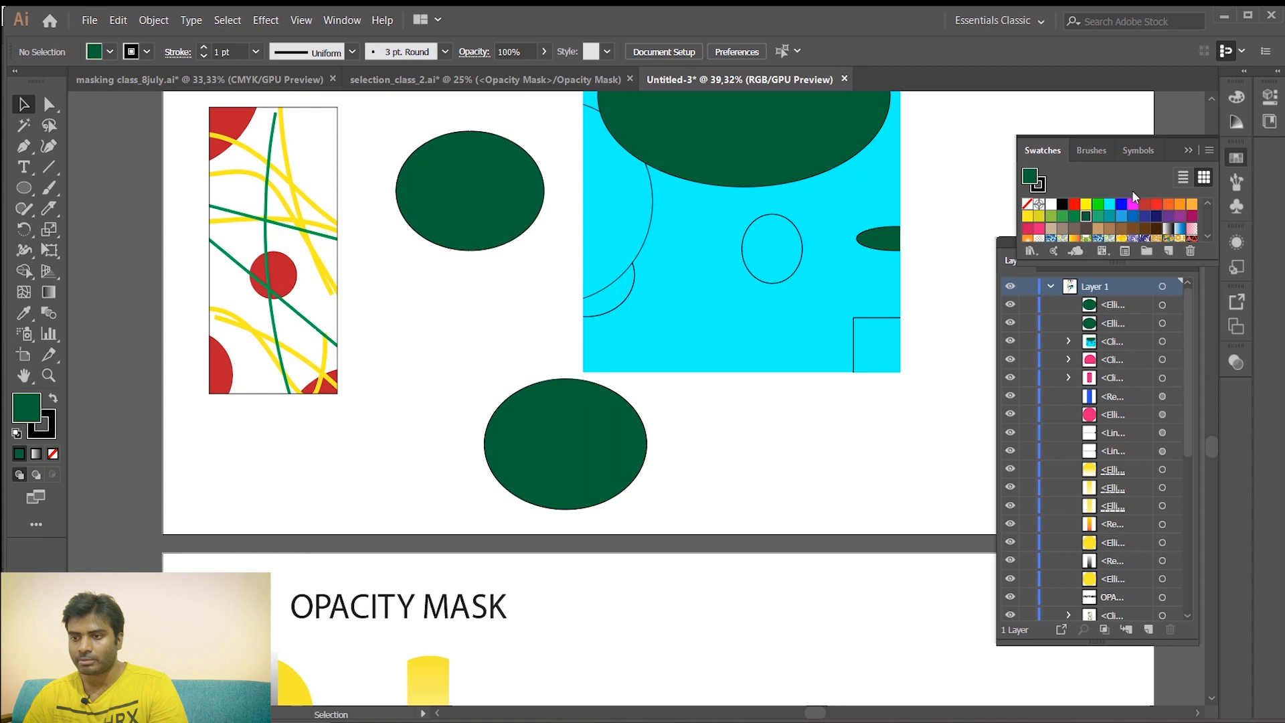
pyautogui.click(1174, 207)
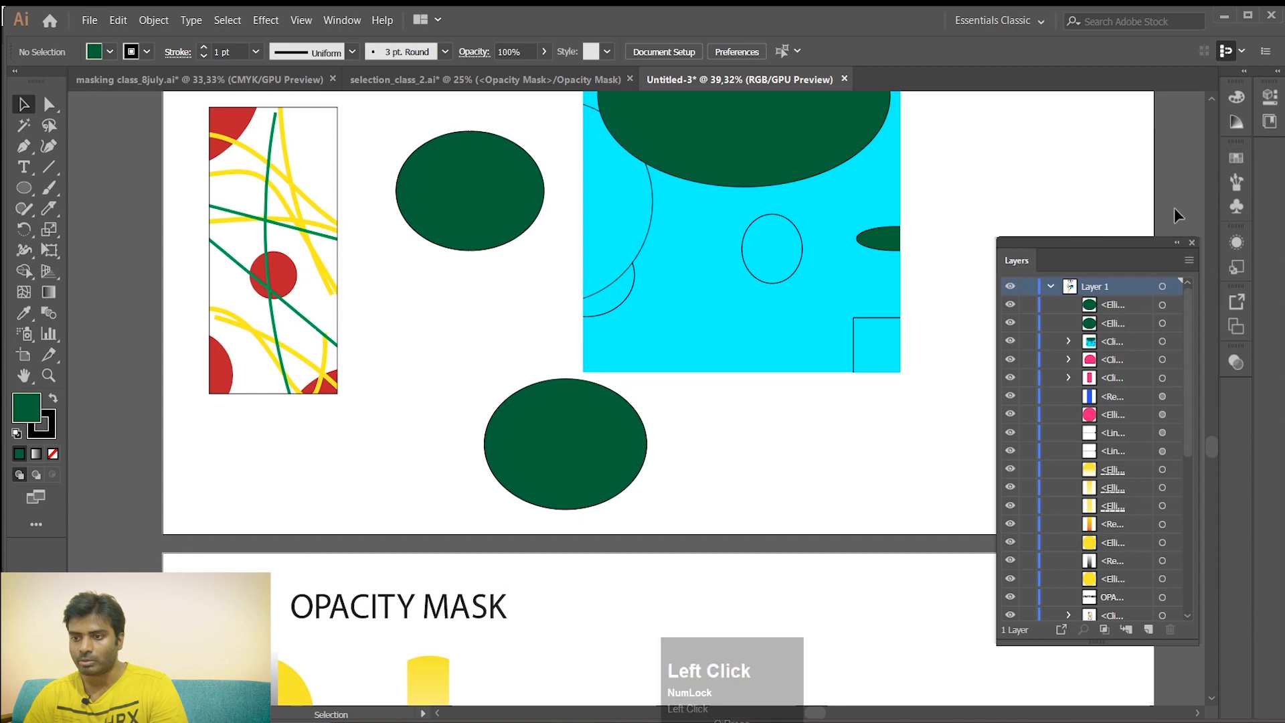
pyautogui.click(1192, 244)
pyautogui.scroll(-7, 778, 415)
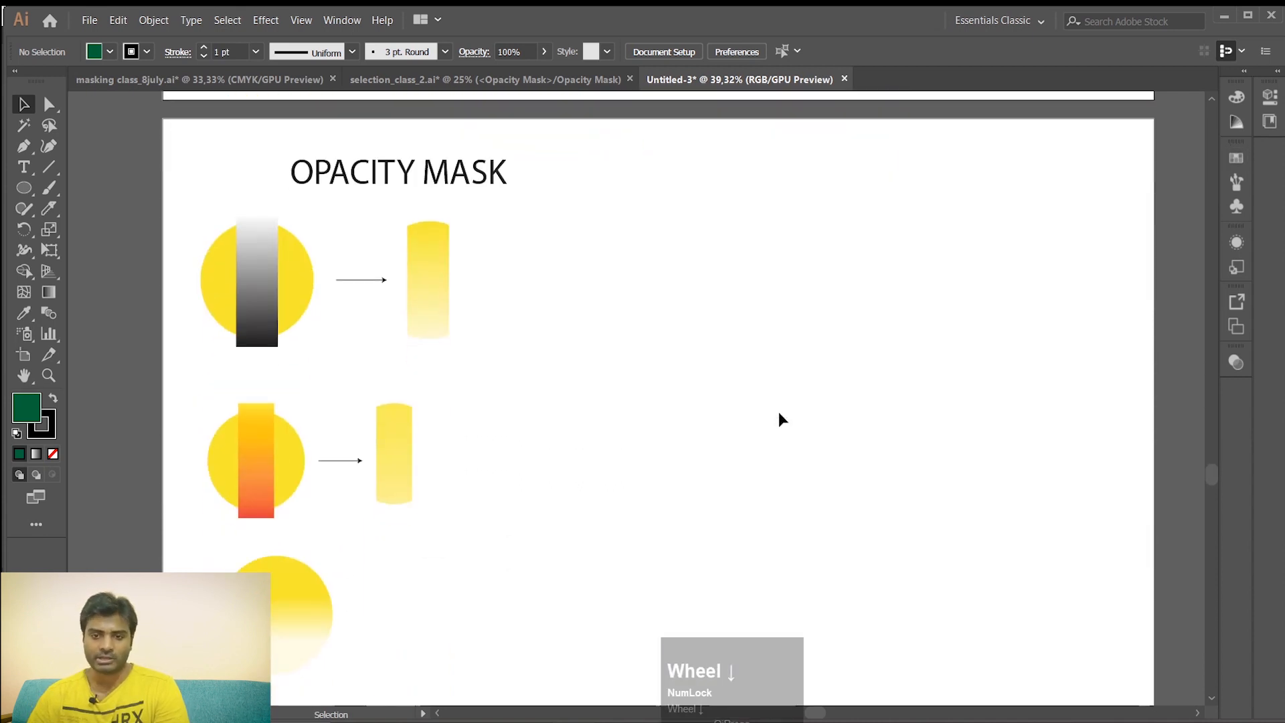
pyautogui.scroll(-1, 778, 412)
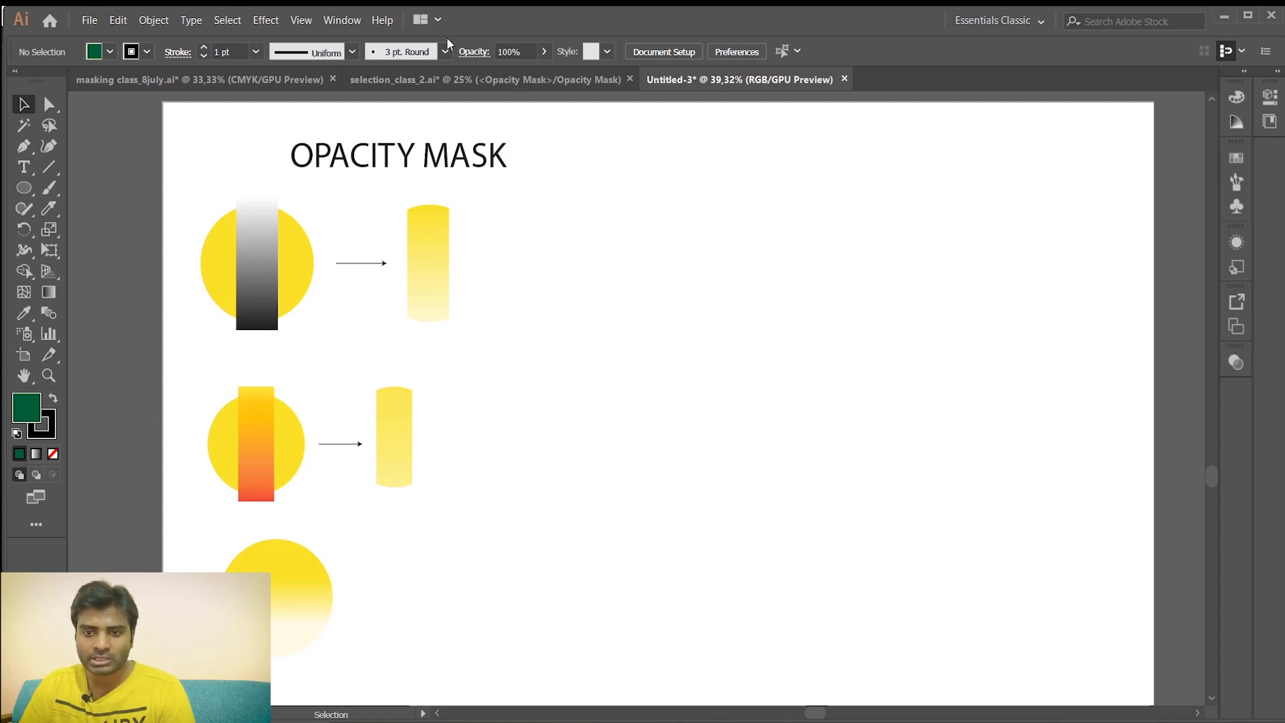
pyautogui.click(545, 52)
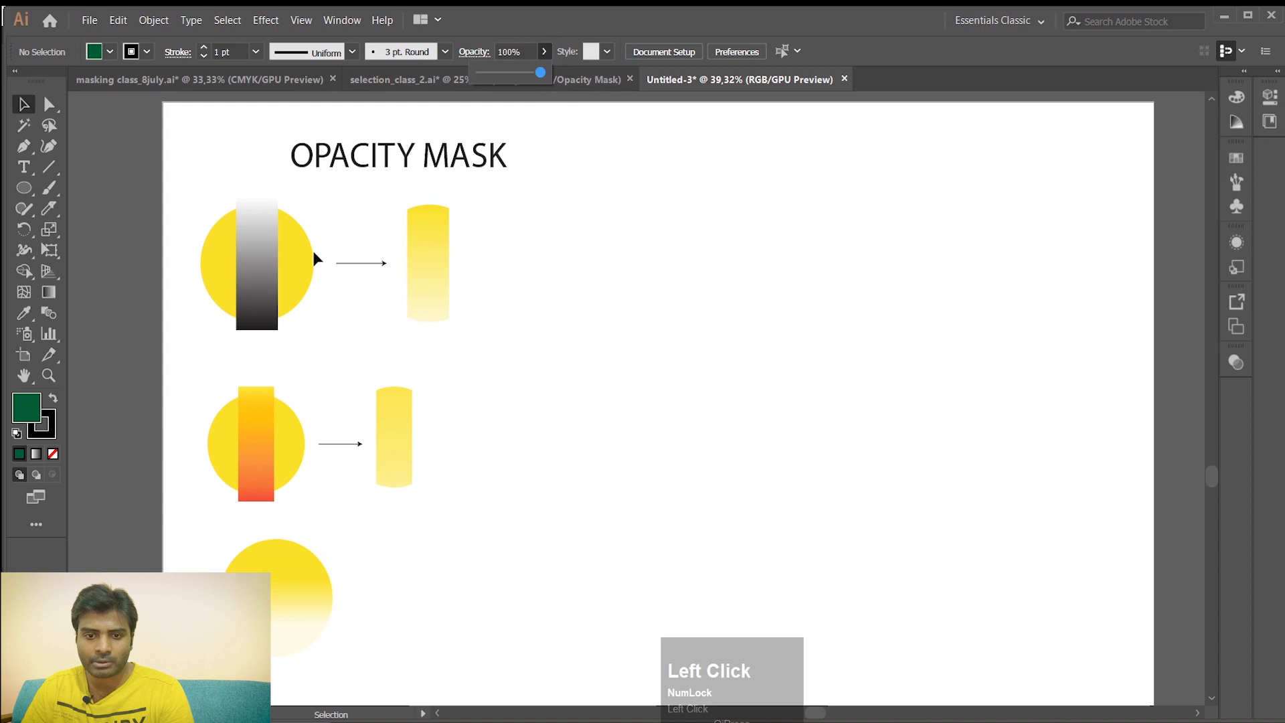
# Draw a large ellipse in the empty area beside the OPACITY MASK examples, reset its colours to the defaults and fill it with blue
pyautogui.click(270, 260)
pyautogui.click(727, 236)
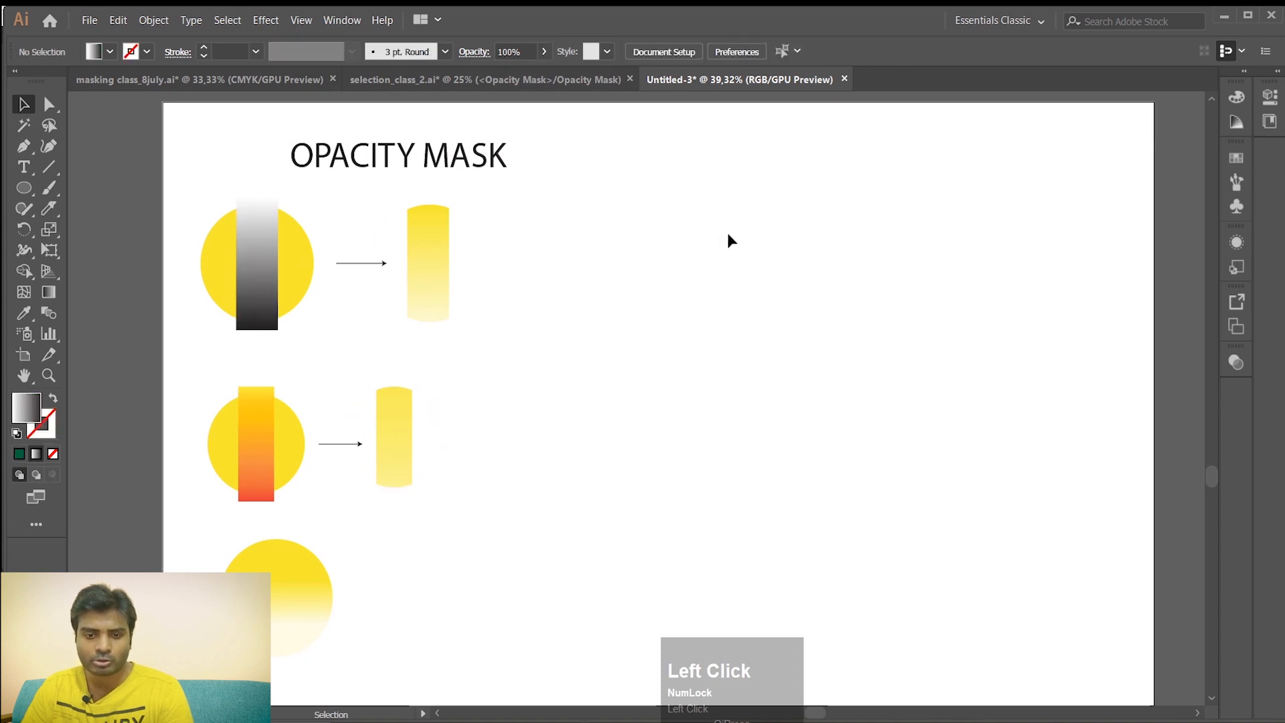
pyautogui.click(24, 188)
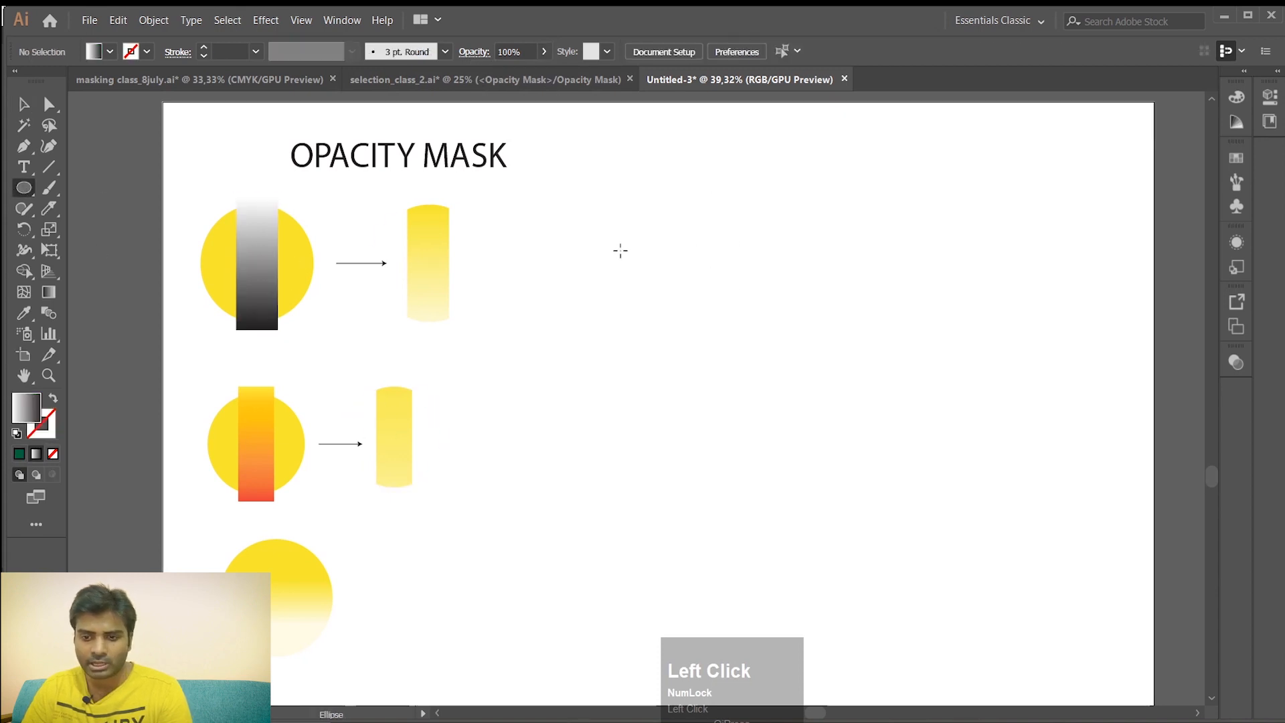
pyautogui.moveTo(621, 250); pyautogui.dragTo(838, 420)
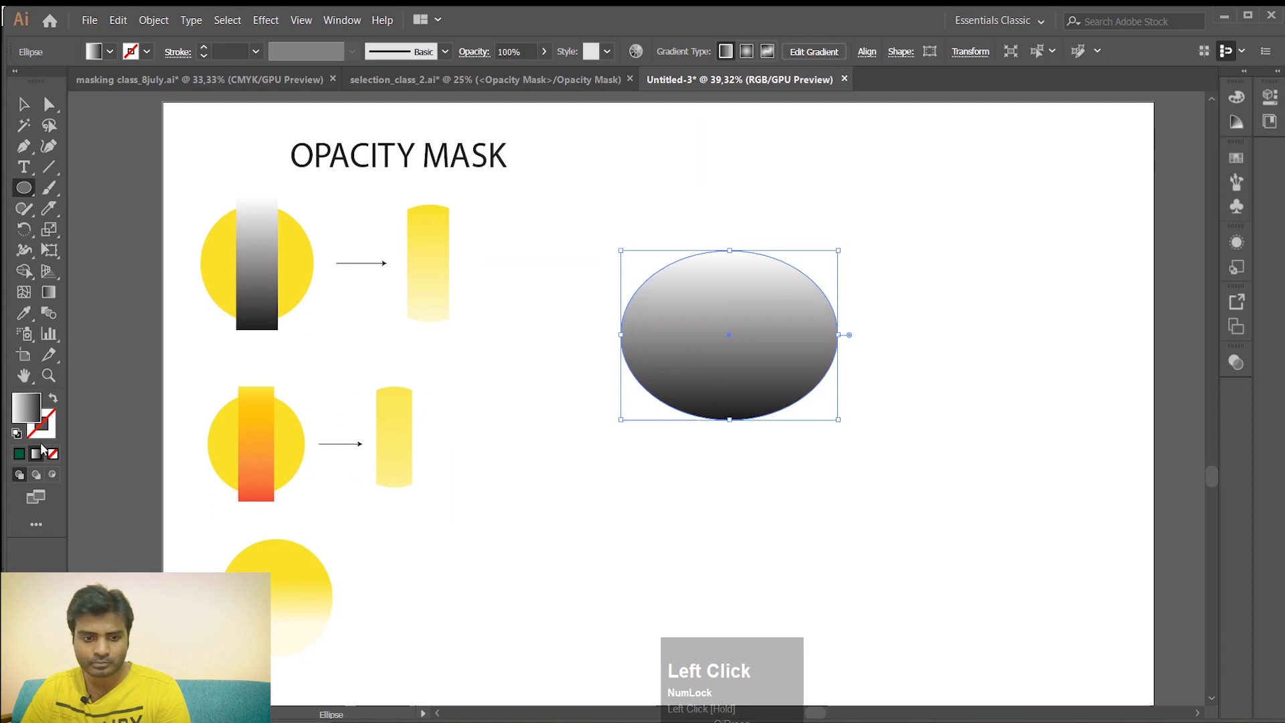
pyautogui.click(17, 433)
pyautogui.click(1236, 158)
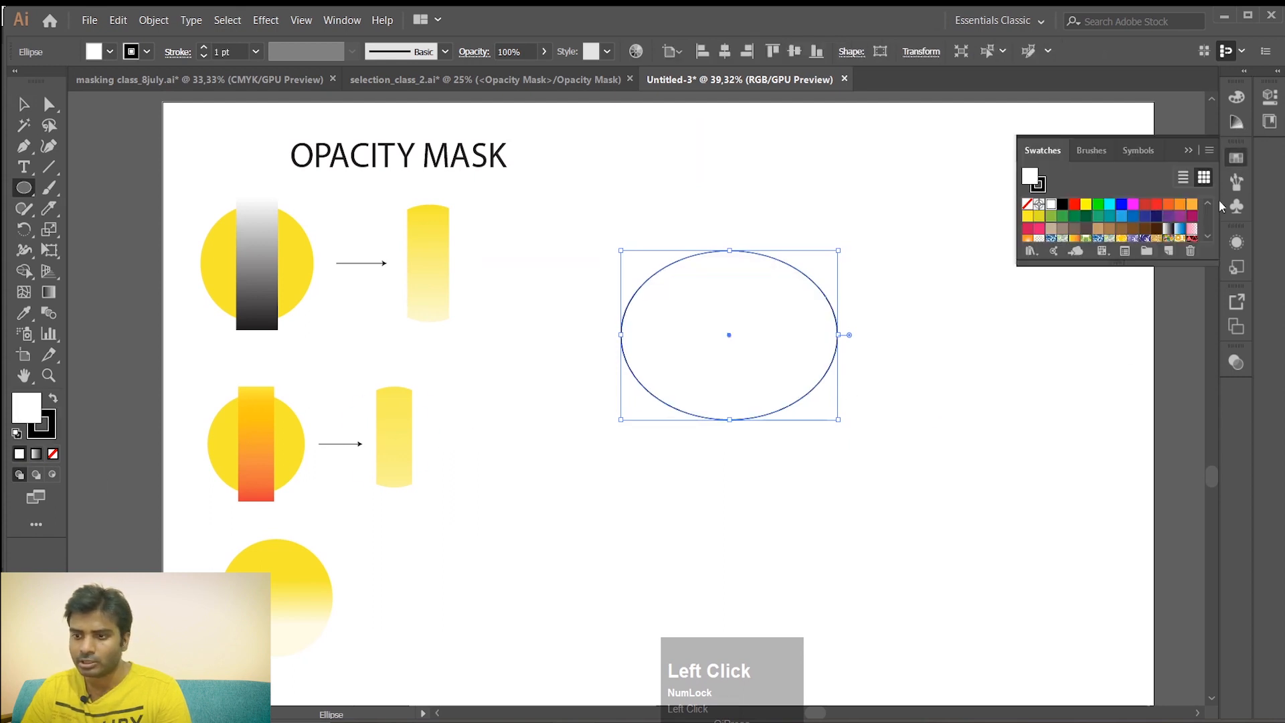
pyautogui.click(1122, 216)
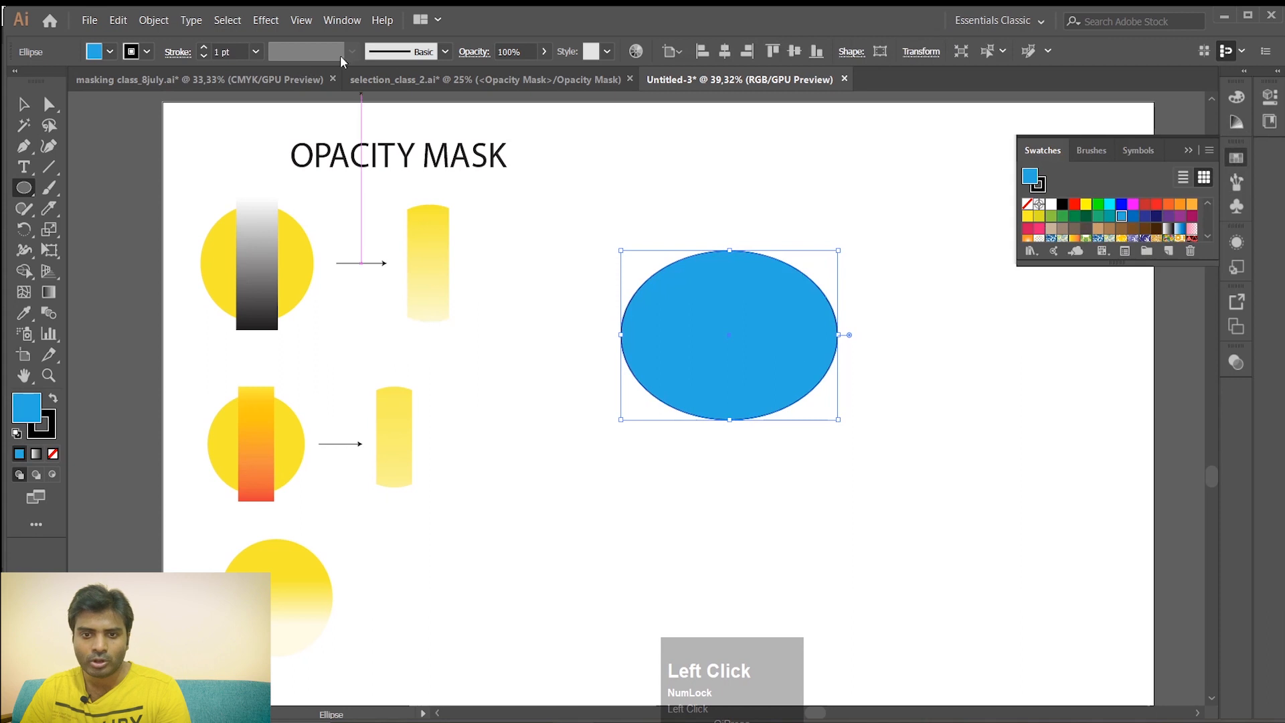
# Open the blue ellipse's opacity slider without changing the 100% value, and delete the ellipse
pyautogui.click(544, 51)
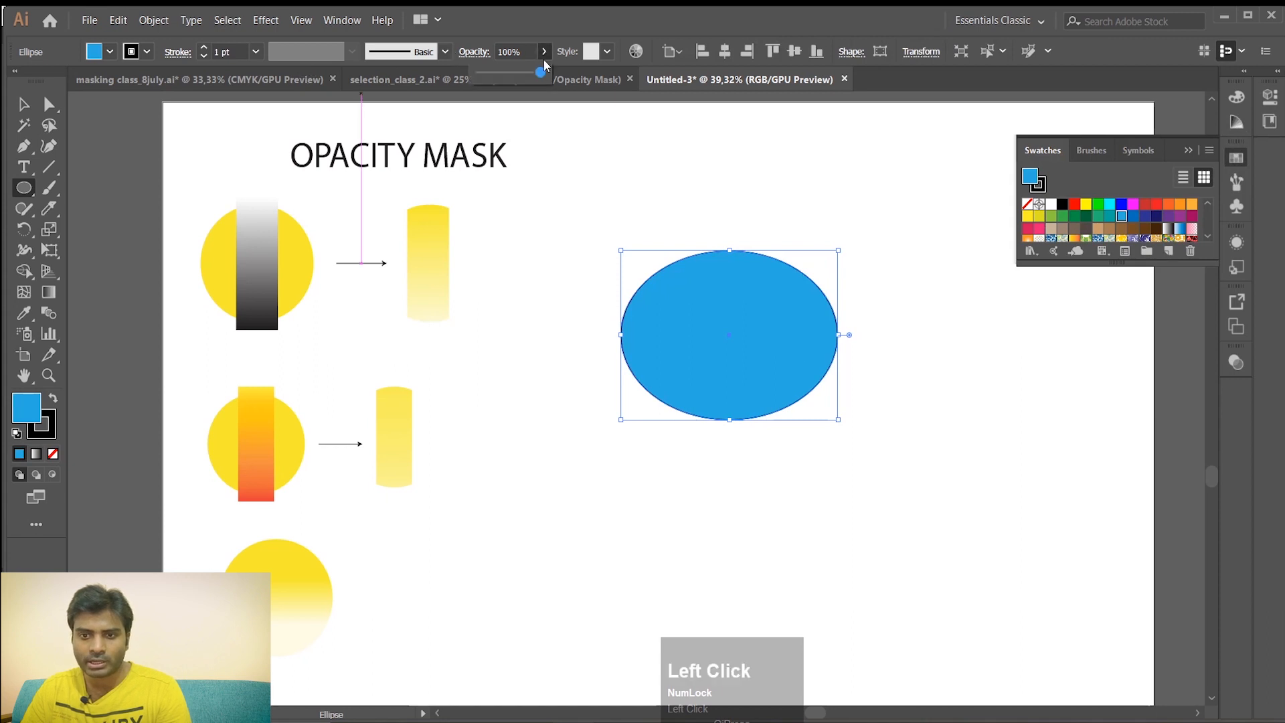
pyautogui.moveTo(543, 76)
pyautogui.mouseDown()
pyautogui.moveTo(496, 76)
pyautogui.moveTo(541, 75)
pyautogui.mouseUp()
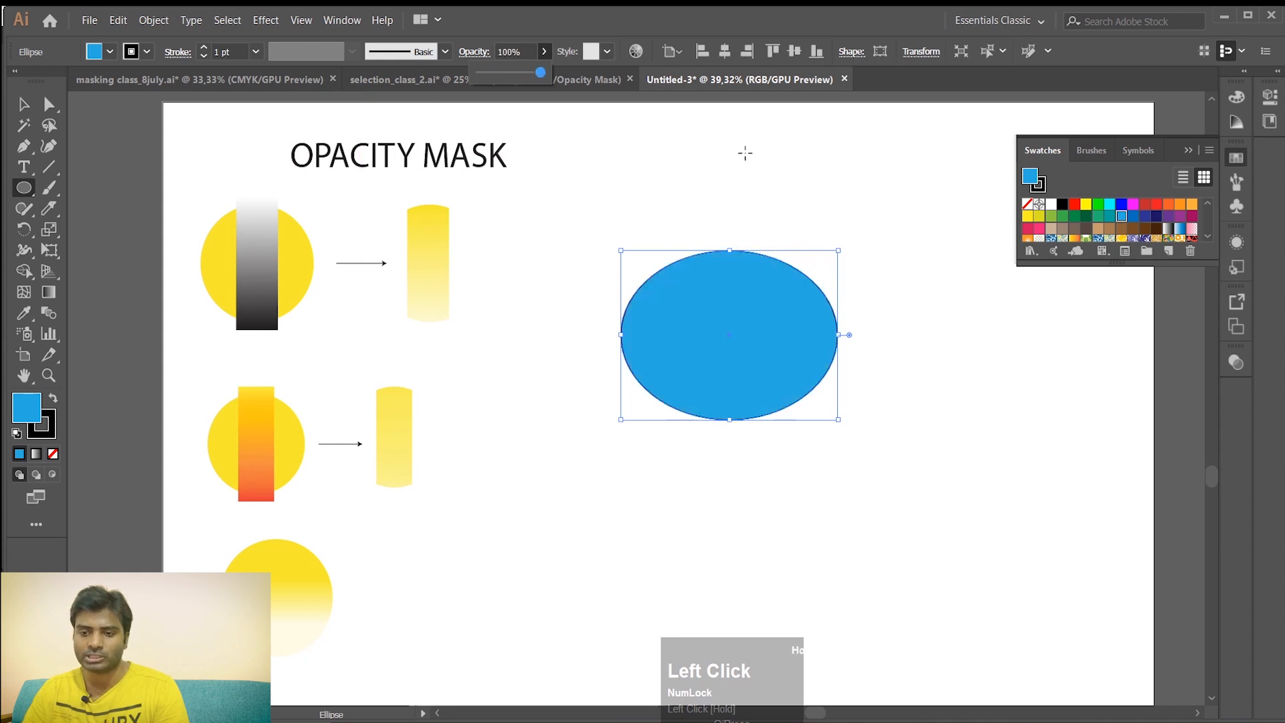
pyautogui.click(24, 104)
pyautogui.click(626, 200)
pyautogui.moveTo(612, 232); pyautogui.dragTo(957, 484)
pyautogui.press('Delete')
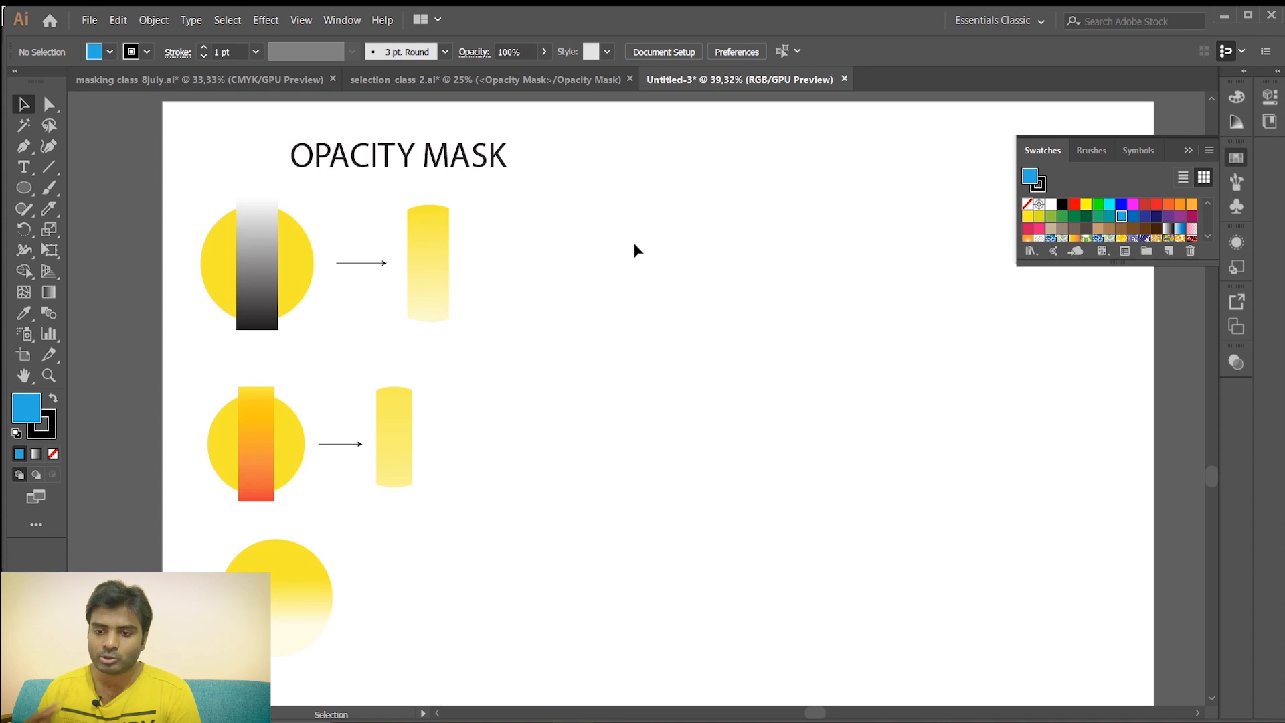
# Draw a pink circle about 404 px in diameter in the empty area beside the examples
pyautogui.rightClick(26, 187)
pyautogui.click(78, 231)
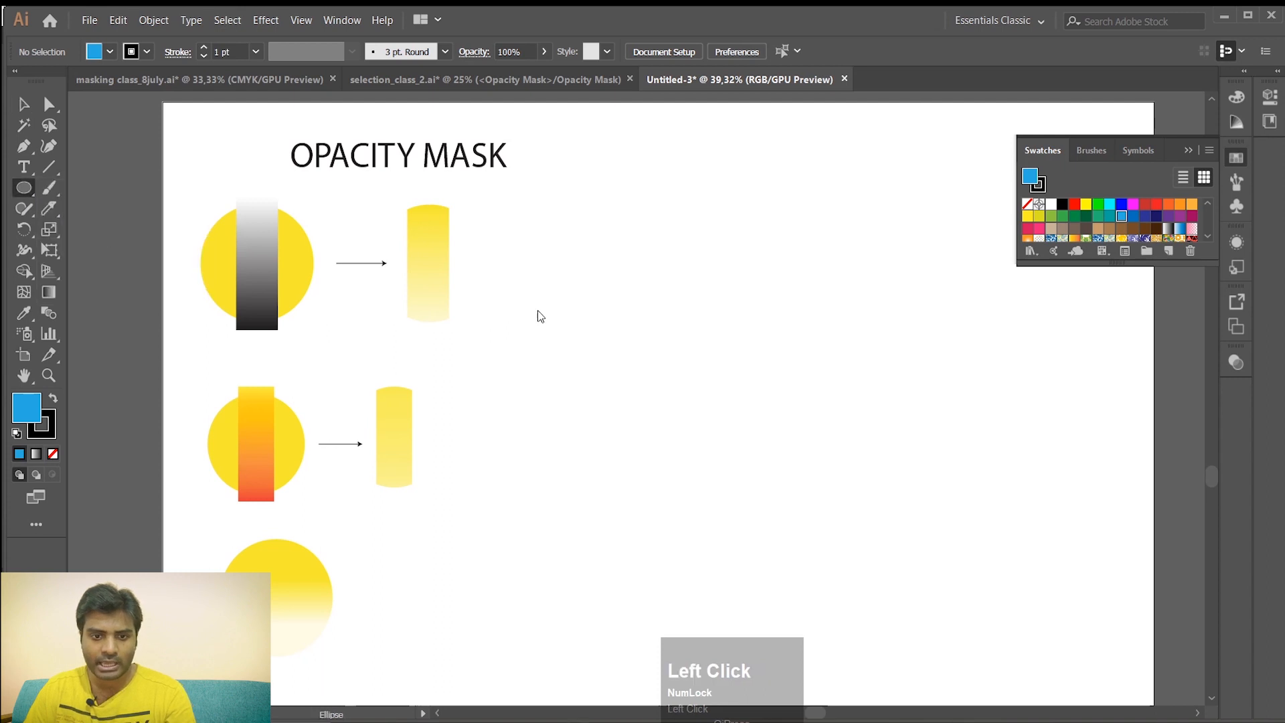
pyautogui.click(1039, 228)
pyautogui.moveTo(664, 269); pyautogui.dragTo(769, 377)
pyautogui.click(23, 104)
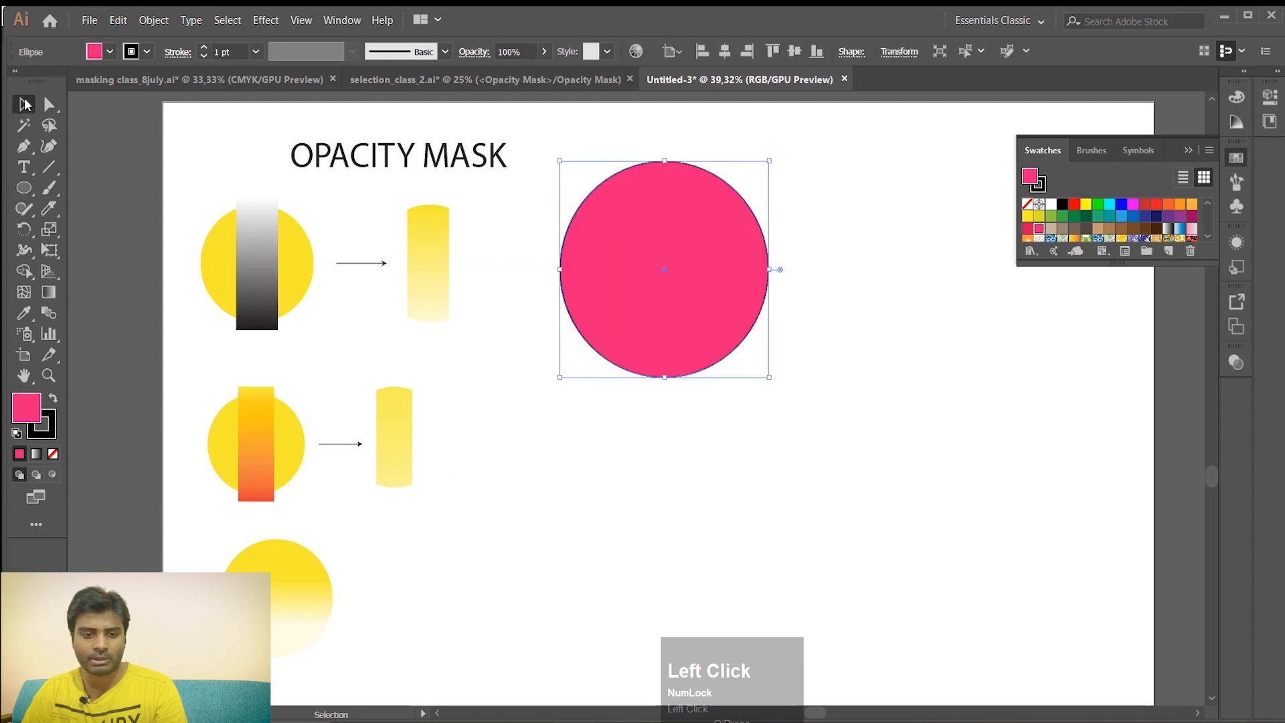
# Remove the pink circle's stroke and move it a little down and to the right
pyautogui.click(41, 432)
pyautogui.click(53, 453)
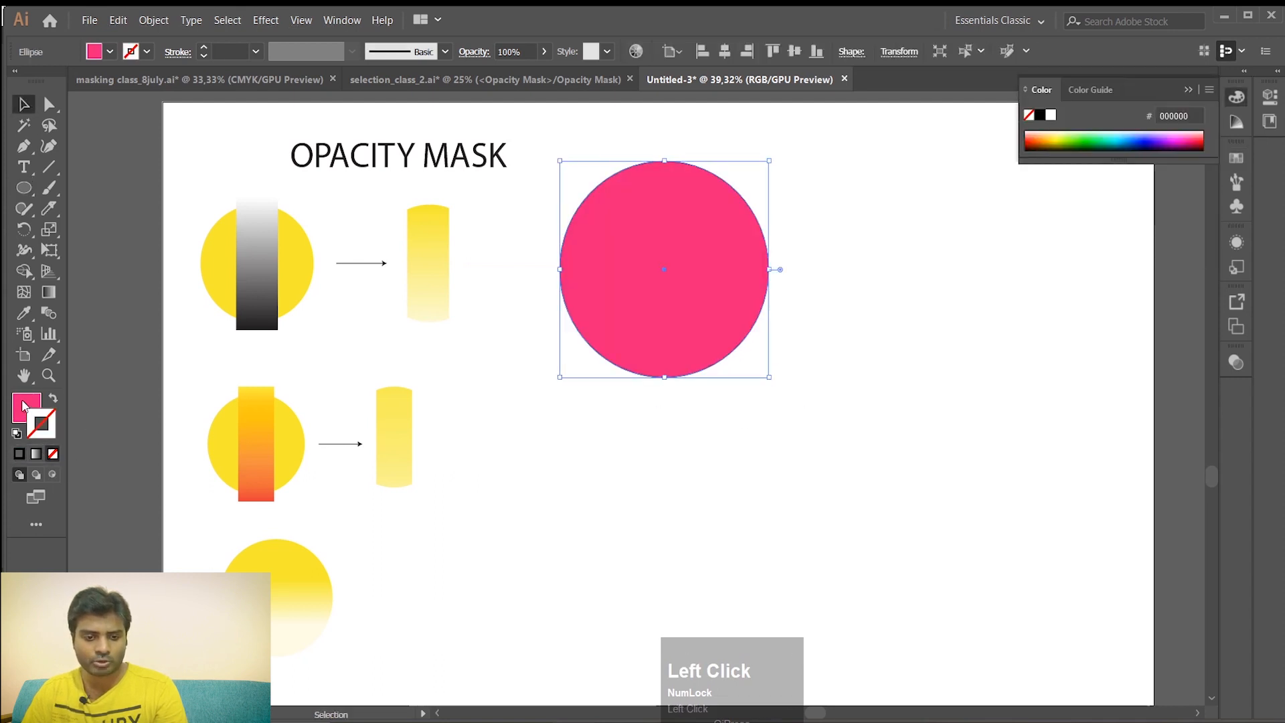
pyautogui.moveTo(620, 302); pyautogui.dragTo(681, 366)
pyautogui.click(937, 355)
# Draw a tall narrow rectangle over the middle of the pink circle and give it the default white fill and black stroke
pyautogui.rightClick(32, 189)
pyautogui.click(113, 187)
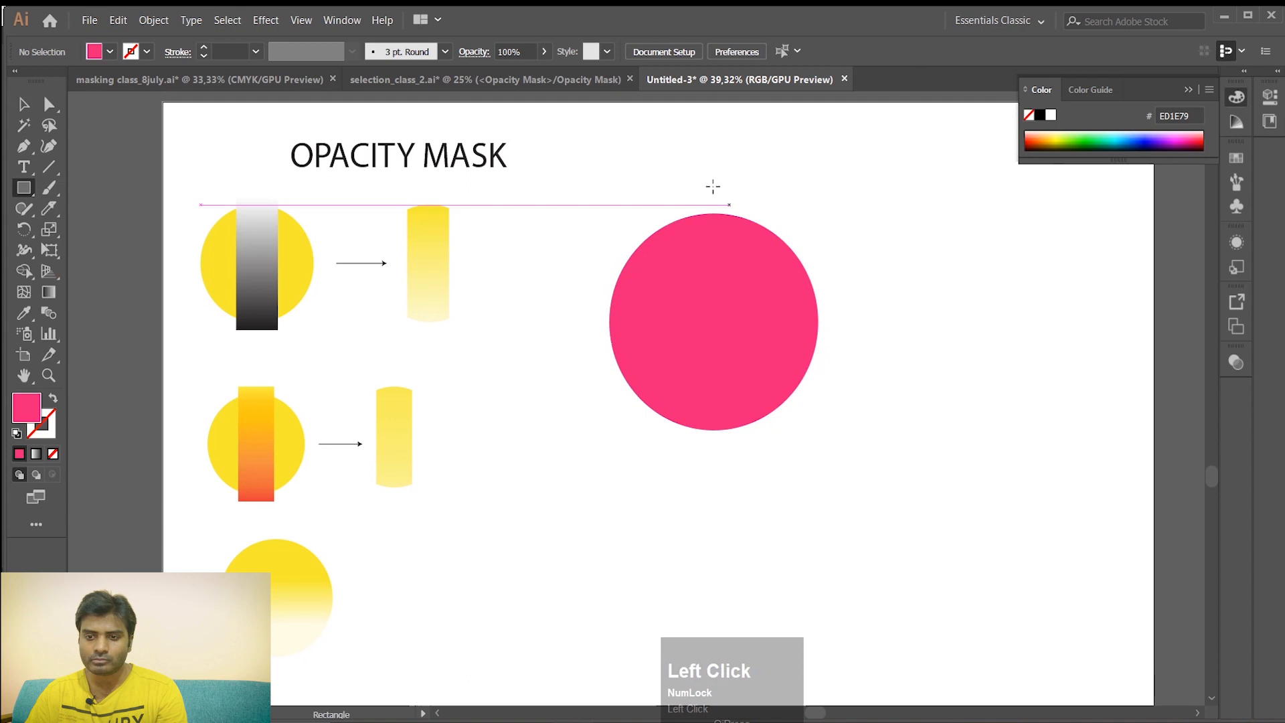
pyautogui.moveTo(676, 177)
pyautogui.mouseDown()
pyautogui.moveTo(812, 482)
pyautogui.moveTo(752, 481)
pyautogui.mouseUp()
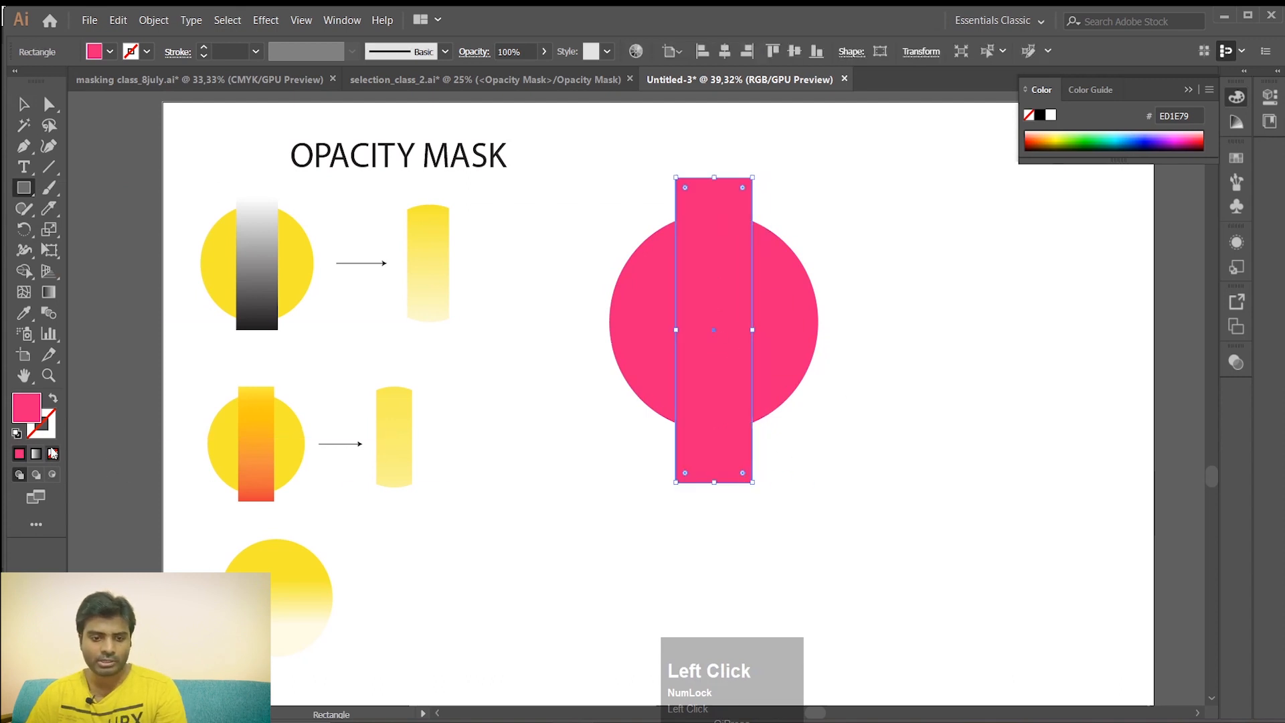
pyautogui.click(17, 433)
pyautogui.click(24, 105)
pyautogui.click(572, 224)
pyautogui.click(703, 228)
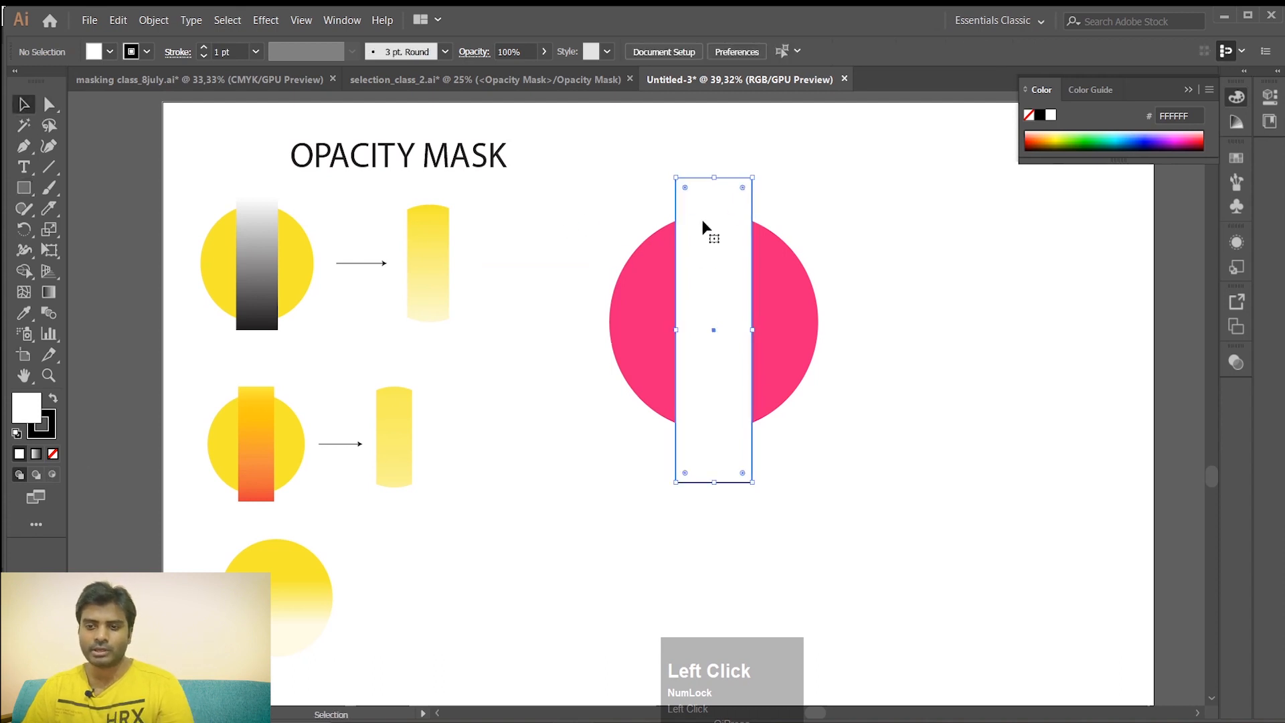
# Fill the tall rectangle with the white-to-black linear gradient at -90° and deselect it
pyautogui.click(36, 455)
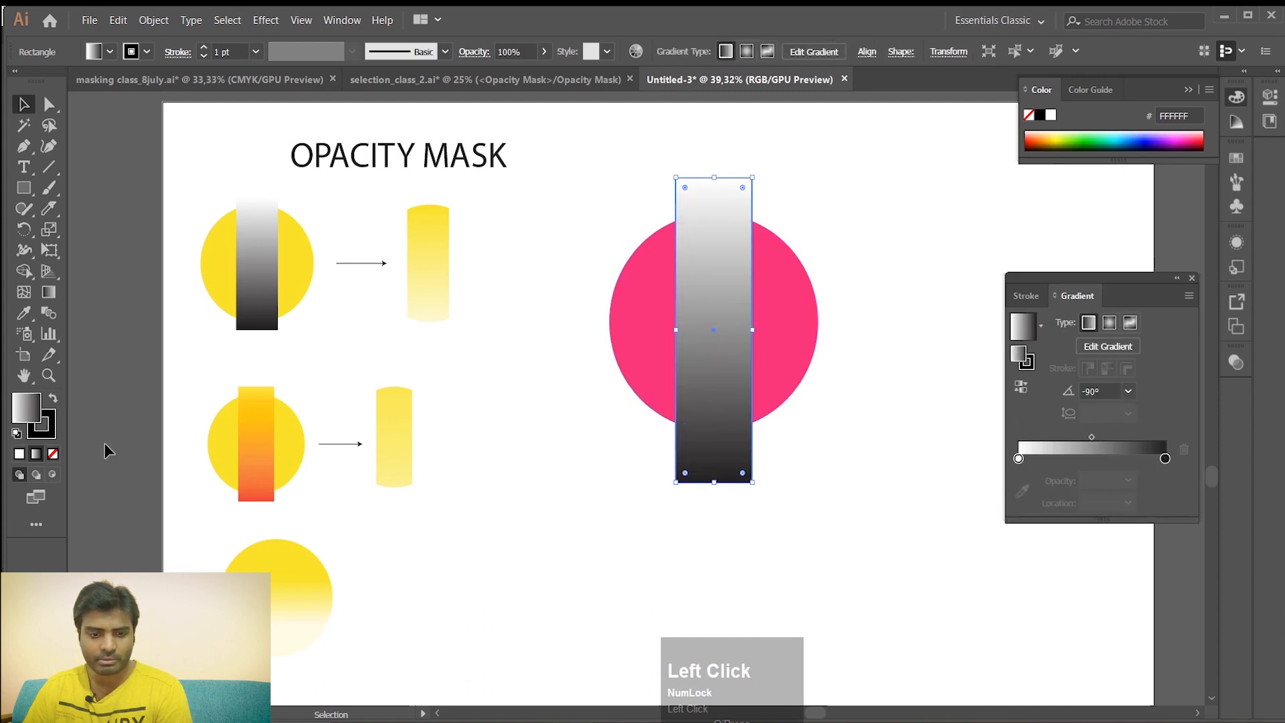
pyautogui.click(49, 437)
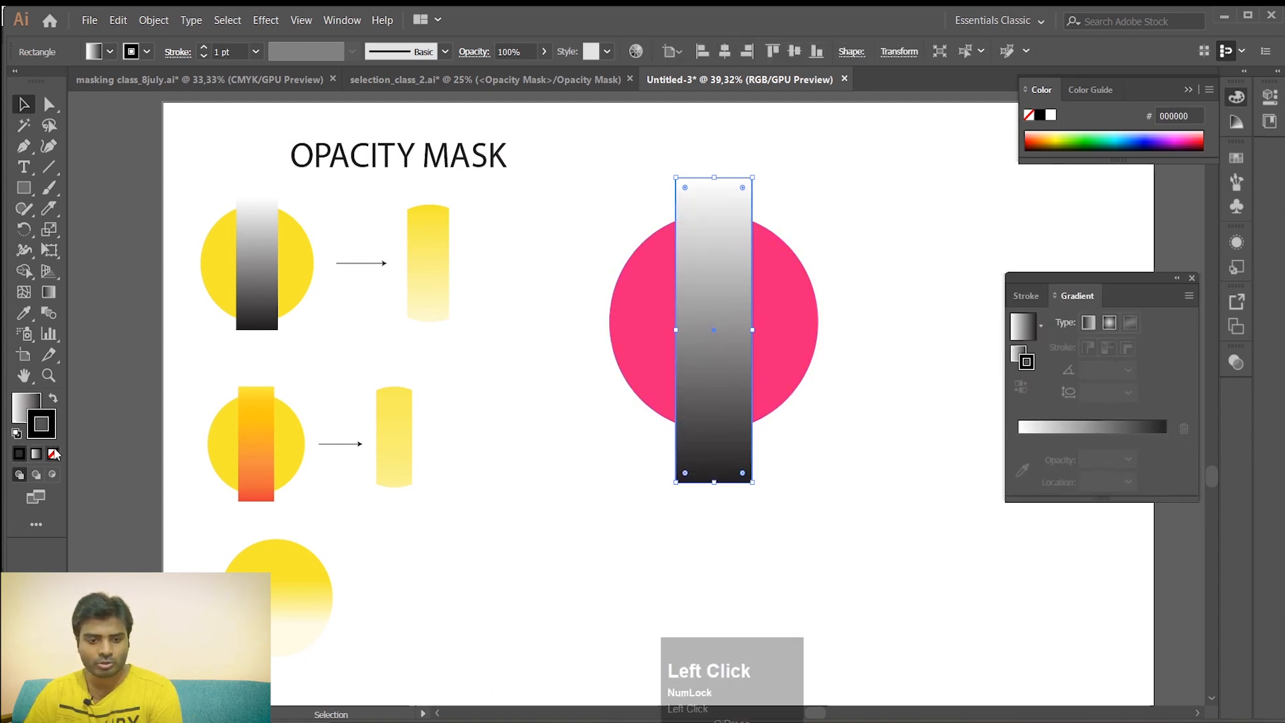
pyautogui.click(24, 406)
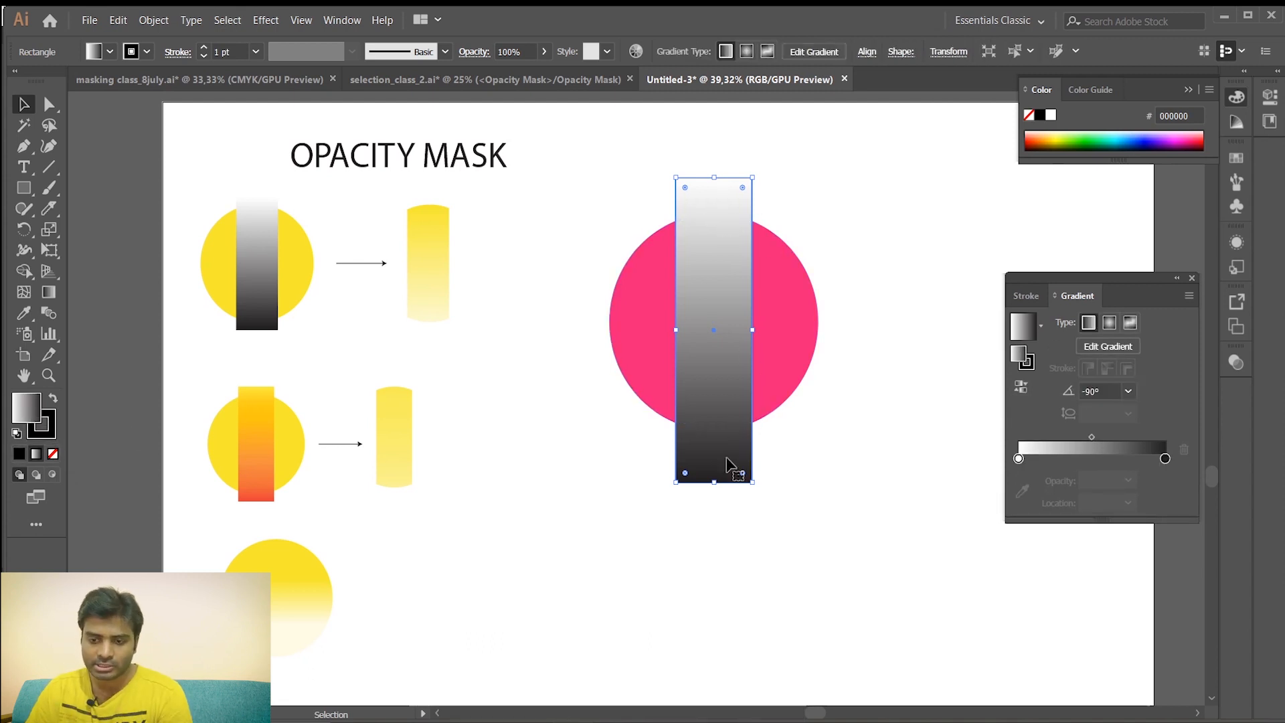
pyautogui.click(869, 415)
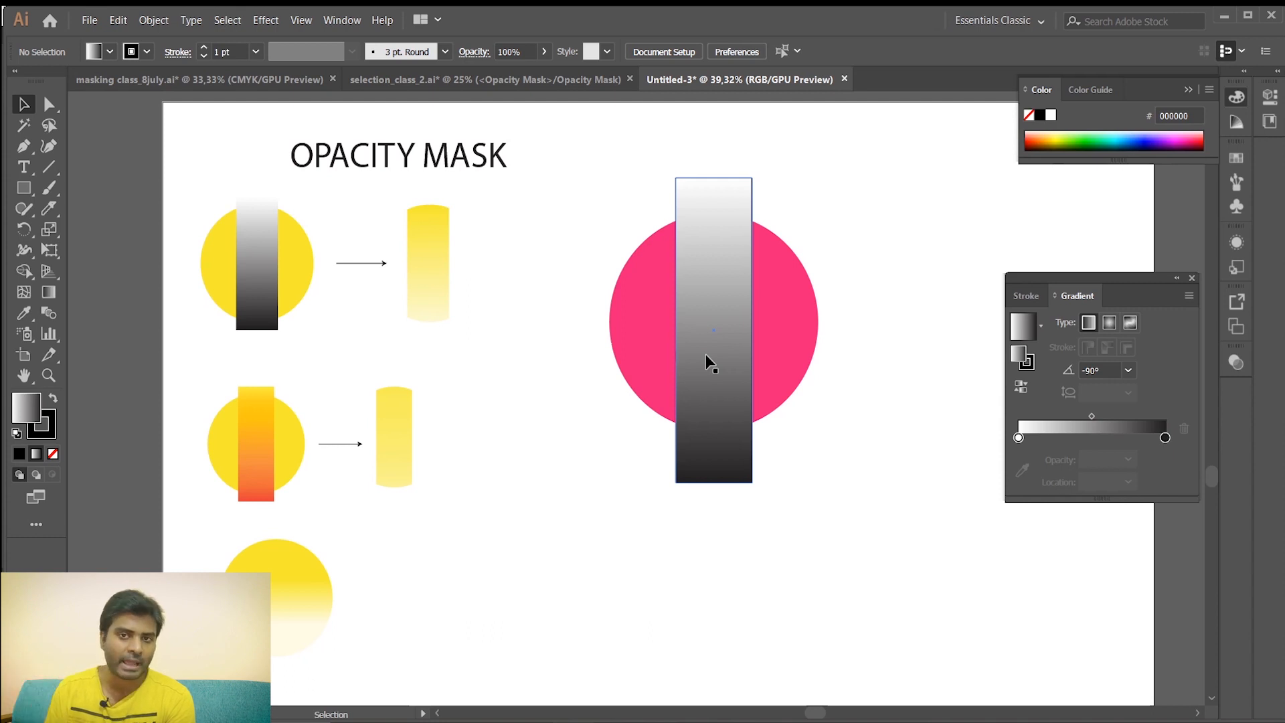
pyautogui.moveTo(599, 206); pyautogui.dragTo(803, 413)
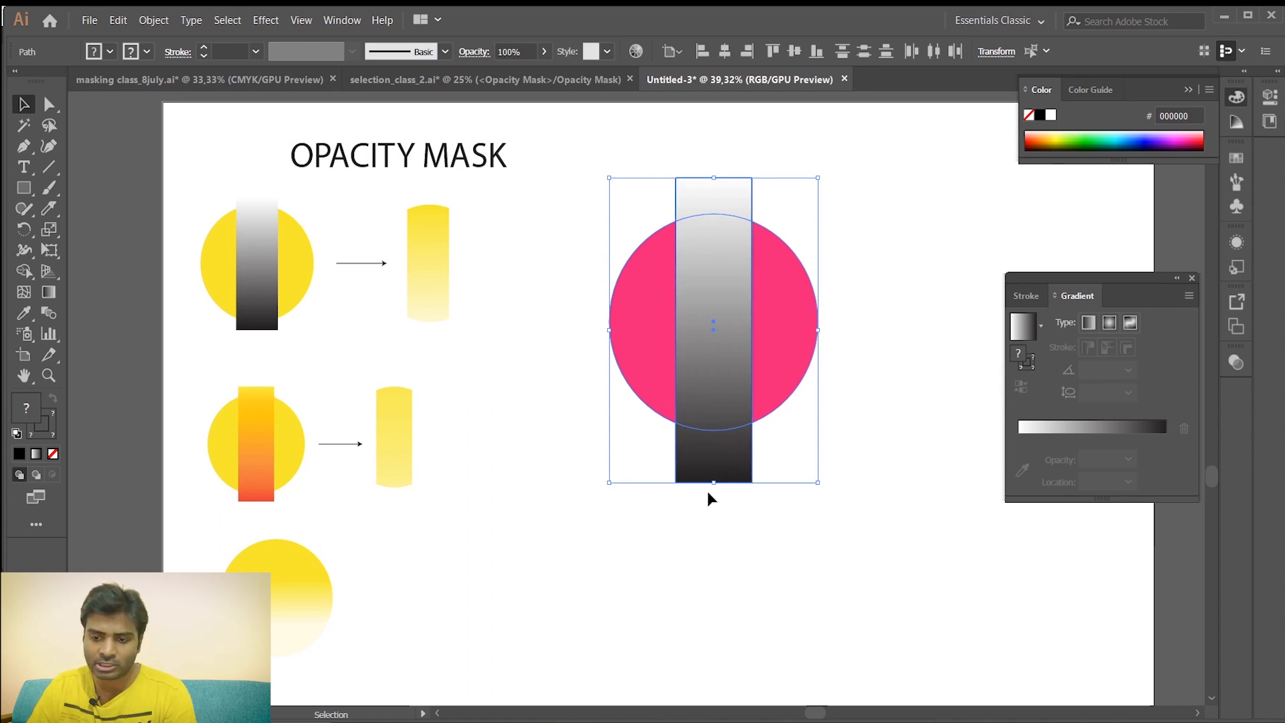
pyautogui.moveTo(714, 483); pyautogui.dragTo(711, 463)
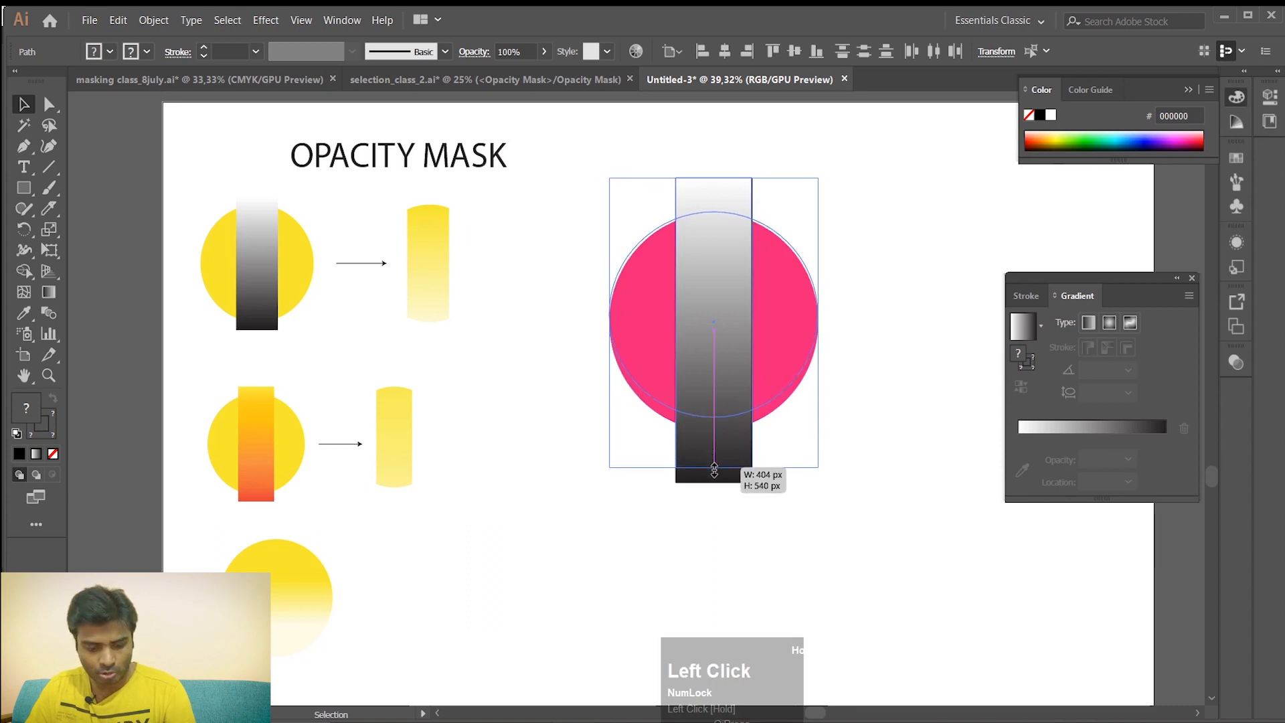
pyautogui.hotkey('ctrl', 'z')
# Shorten the gradient rectangle from both ends so it extends only slightly above and below the pink circle
pyautogui.click(865, 359)
pyautogui.click(723, 319)
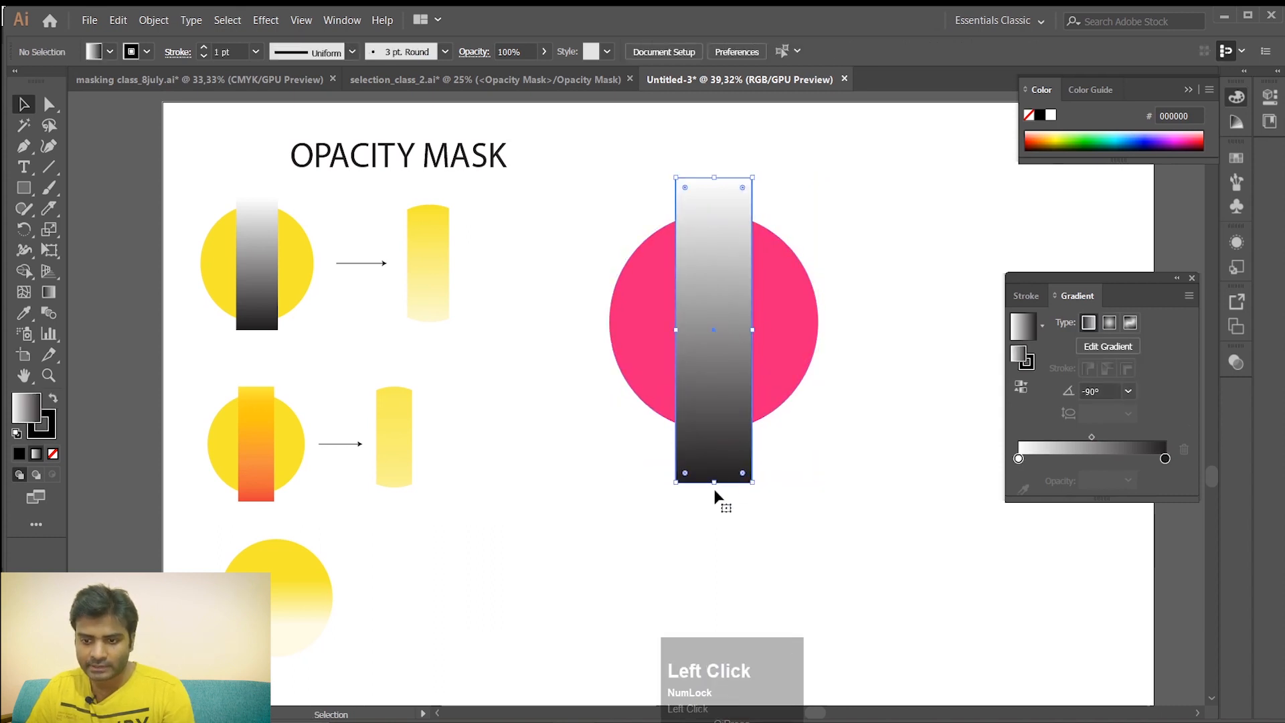
pyautogui.moveTo(716, 481); pyautogui.dragTo(714, 440)
pyautogui.moveTo(714, 178); pyautogui.dragTo(716, 192)
pyautogui.click(842, 251)
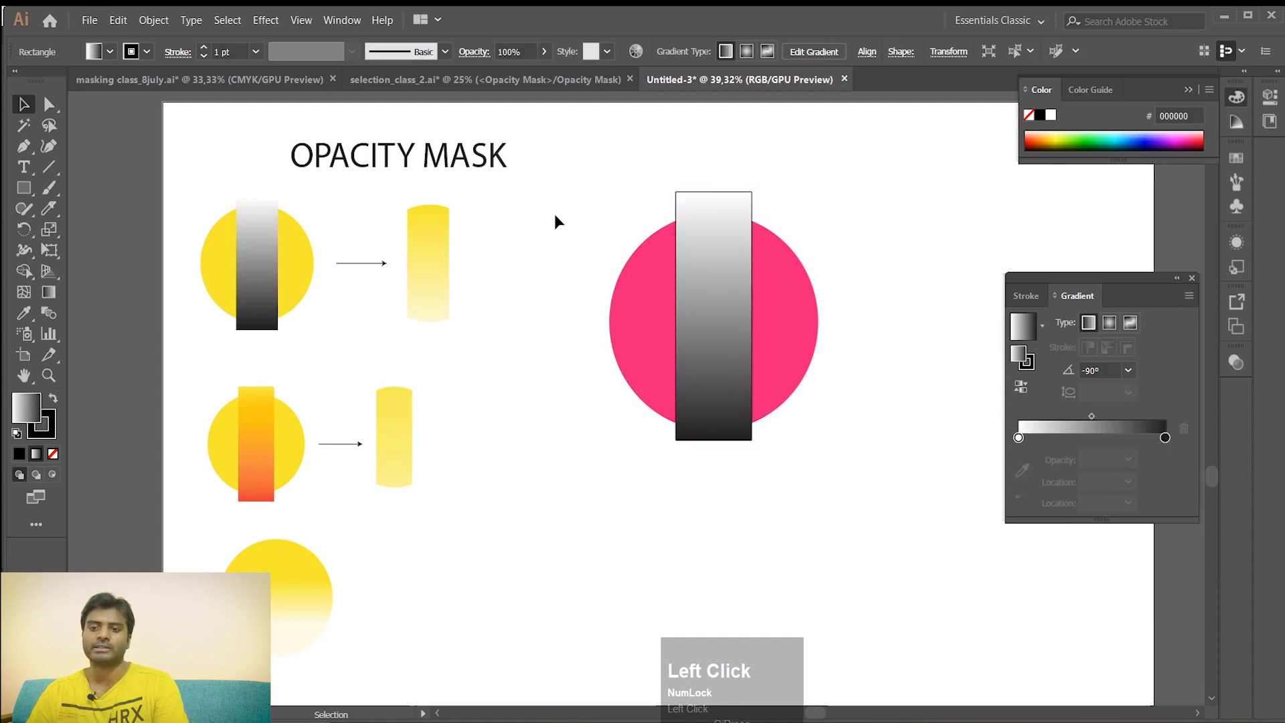
# Select the pink circle and gradient rectangle together, close the gradient settings and open the Transparency settings
pyautogui.moveTo(597, 222); pyautogui.dragTo(921, 459)
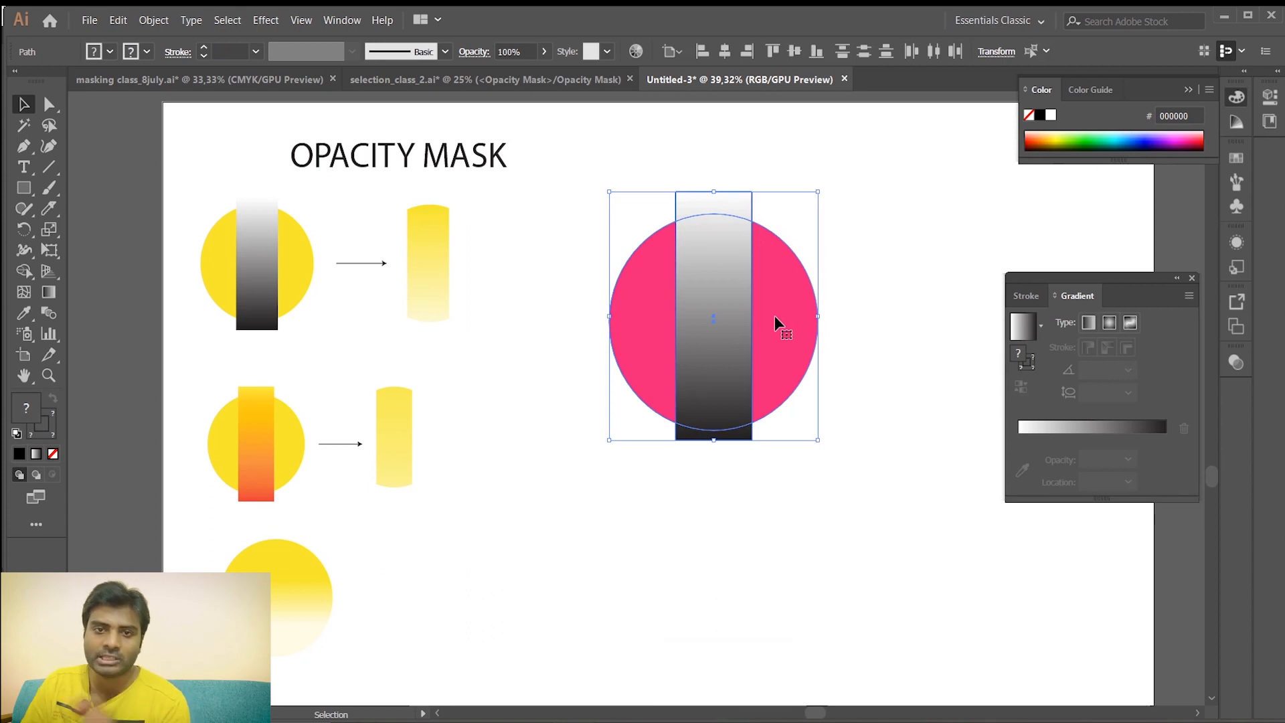
pyautogui.click(1192, 279)
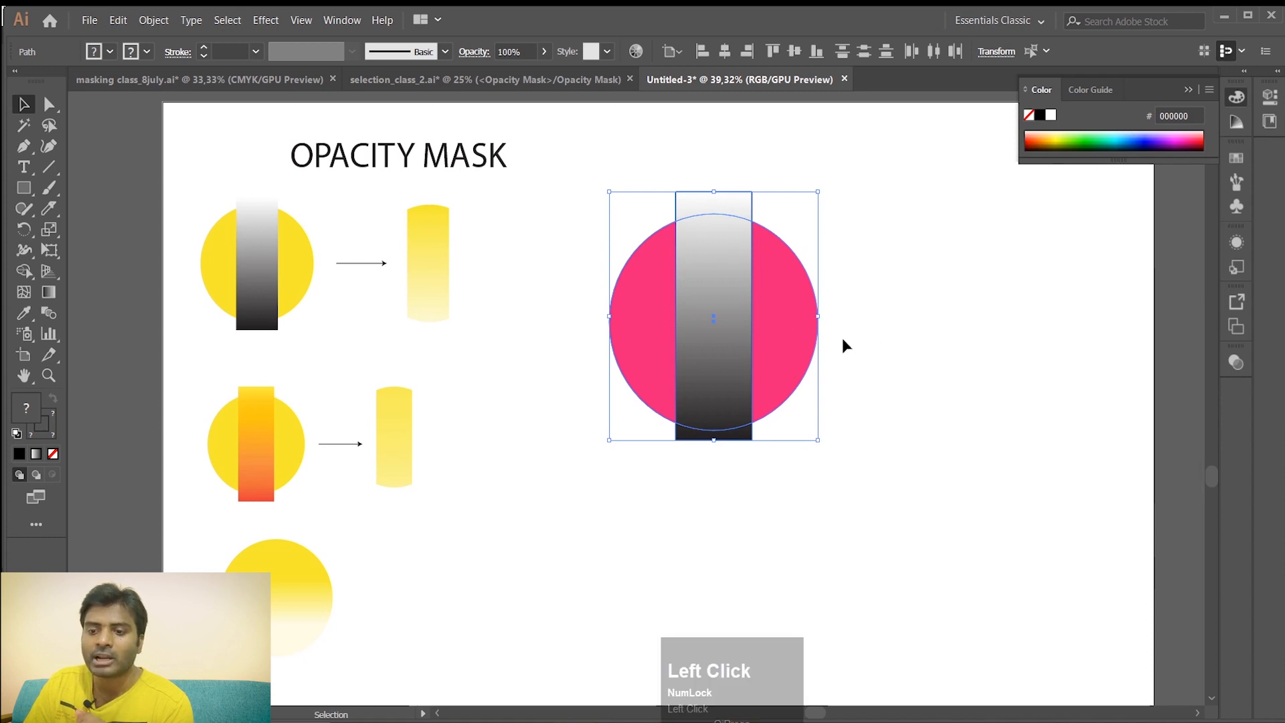
pyautogui.click(342, 20)
pyautogui.click(411, 704)
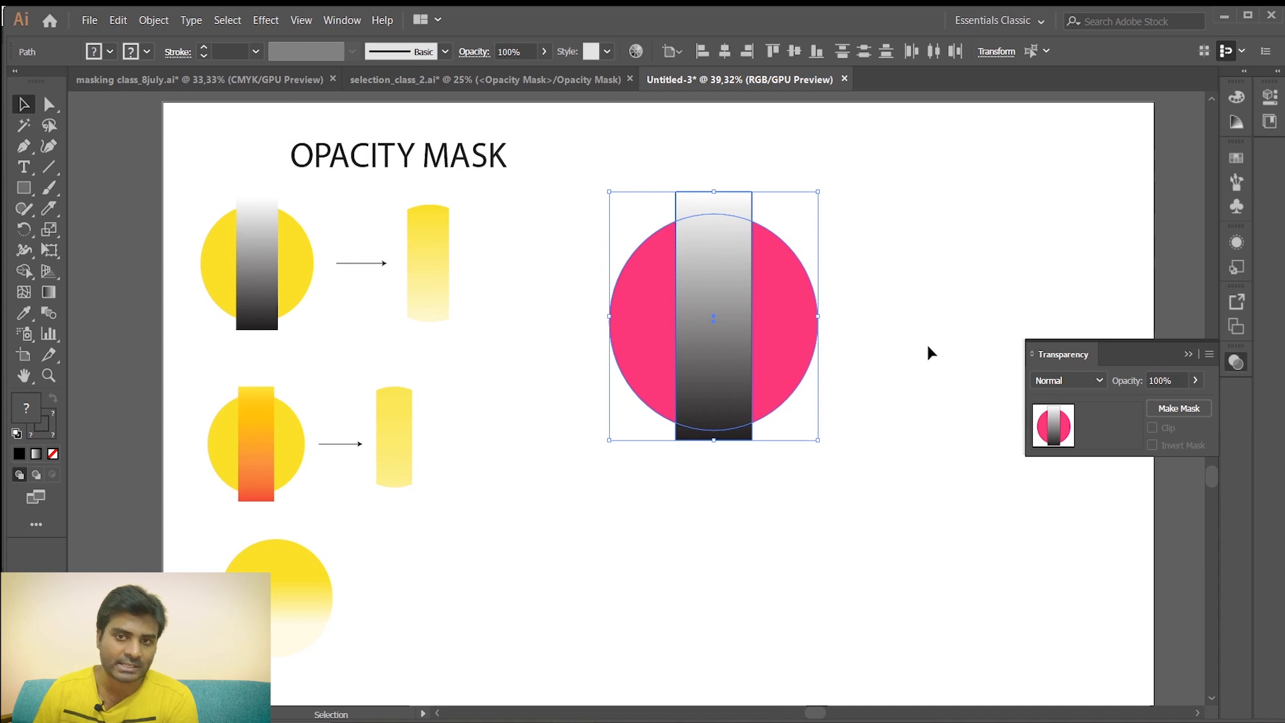
# Make an opacity mask from the pink circle and gradient rectangle, and undo it
pyautogui.click(1181, 406)
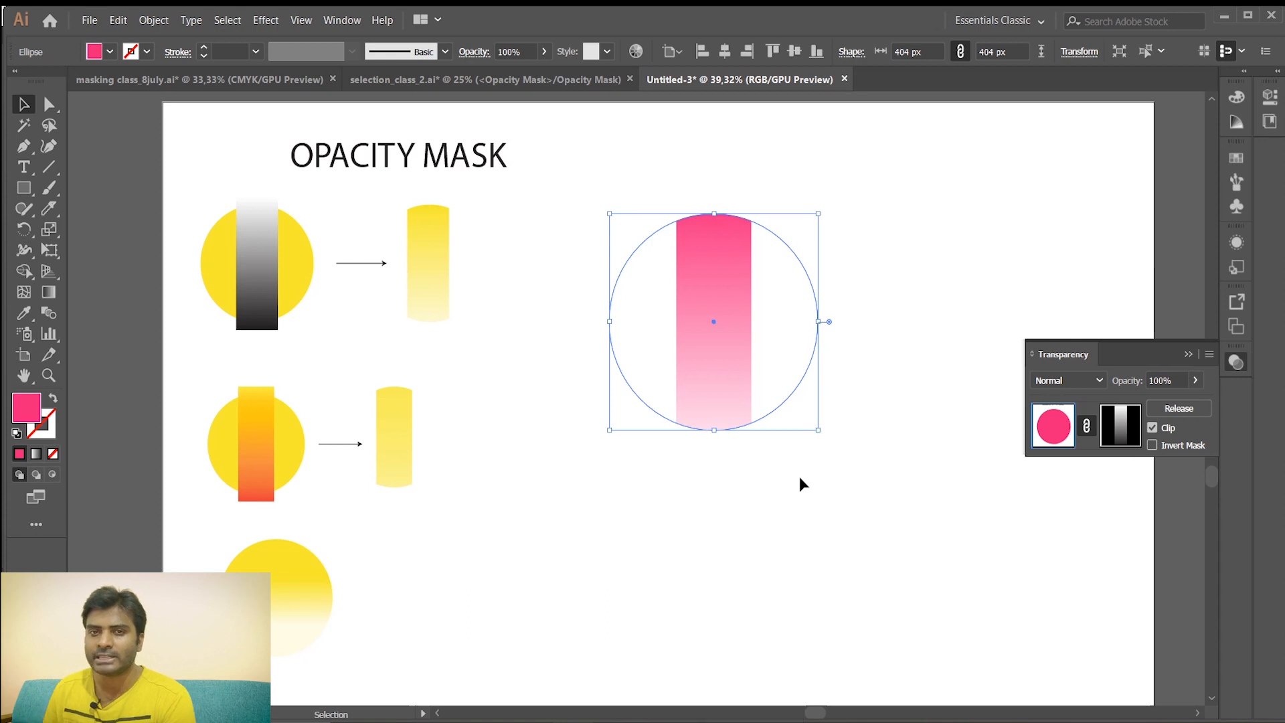
pyautogui.hotkey('ctrl', 'z')
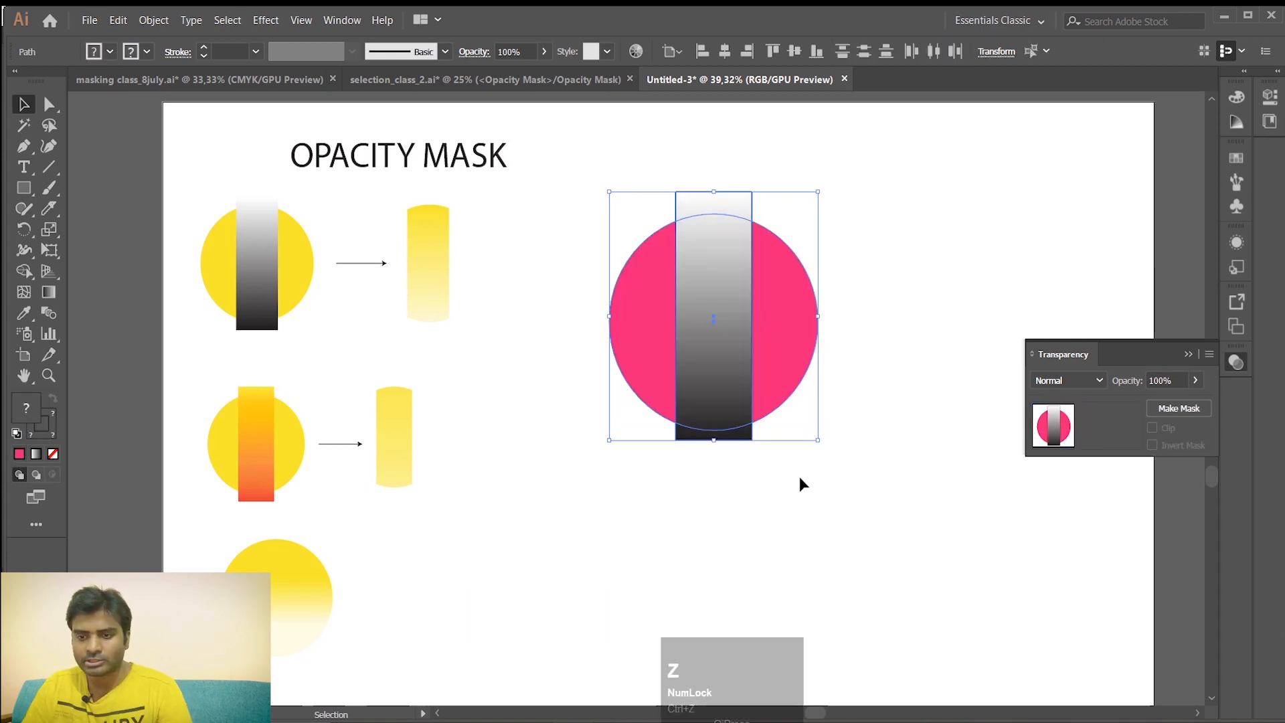
pyautogui.click(695, 341)
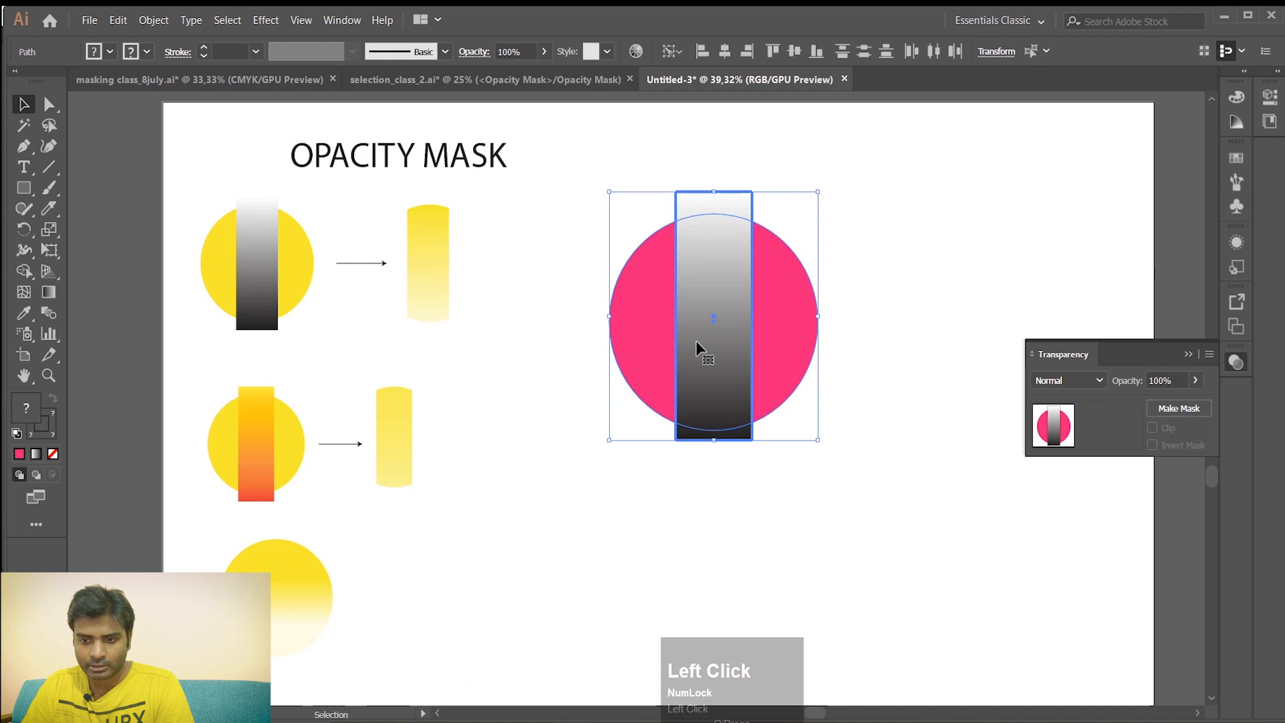
# Move the pink circle and gradient rectangle to the left, and place a copy of both to their right
pyautogui.click(874, 391)
pyautogui.moveTo(874, 391); pyautogui.dragTo(625, 291)
pyautogui.moveTo(705, 307); pyautogui.dragTo(833, 319)
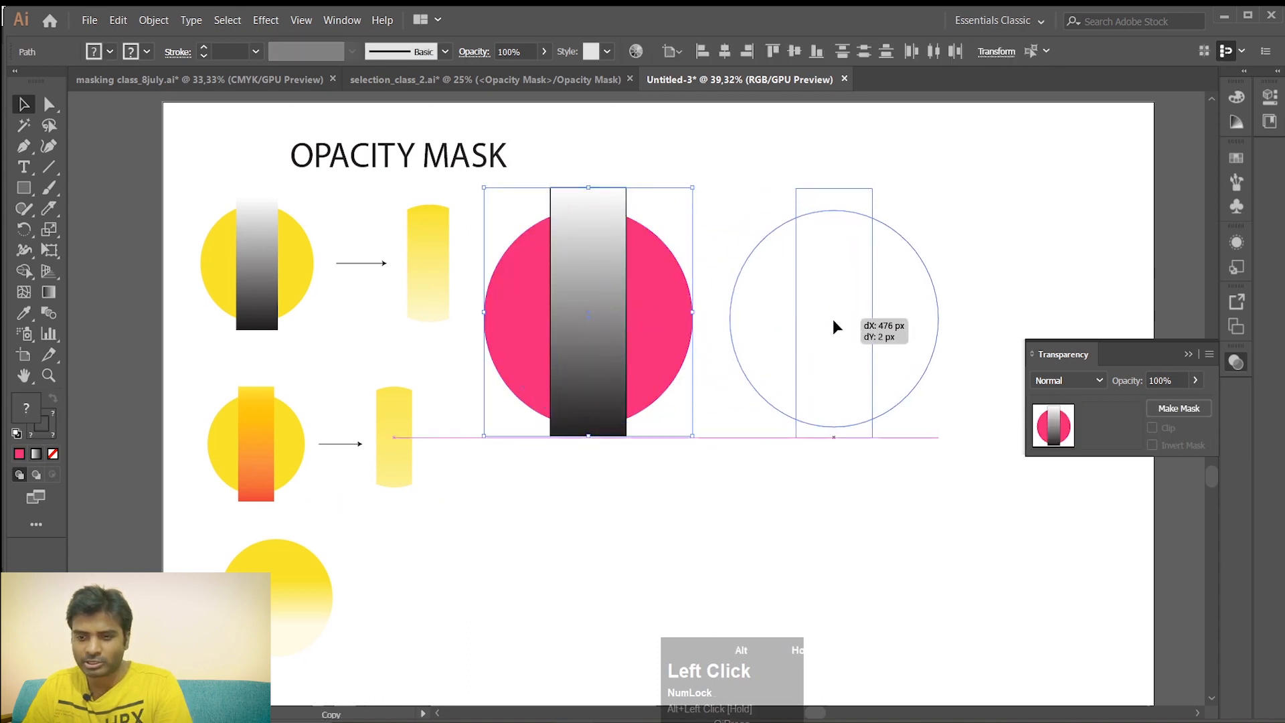
pyautogui.click(982, 255)
# Make an opacity mask from the copied circle and gradient rectangle, and select the original rectangle to compare it with the result
pyautogui.moveTo(918, 507); pyautogui.dragTo(769, 209)
pyautogui.click(1148, 409)
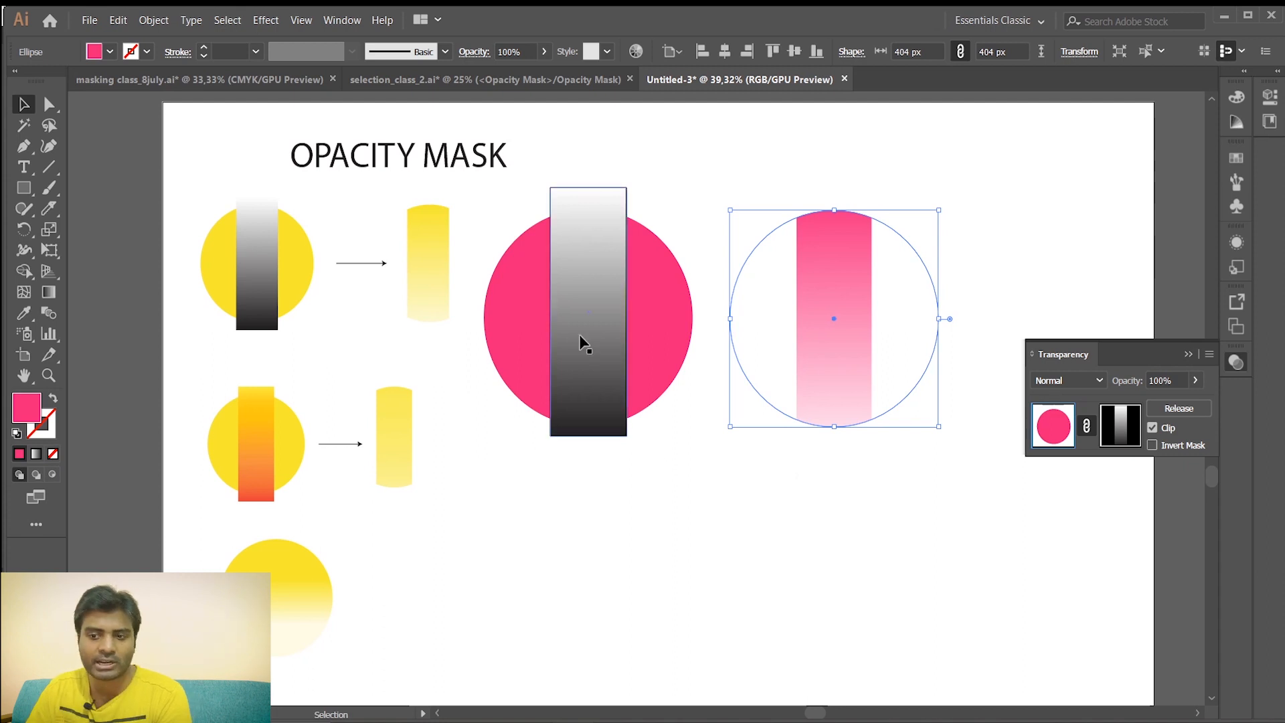
pyautogui.click(869, 478)
pyautogui.click(839, 364)
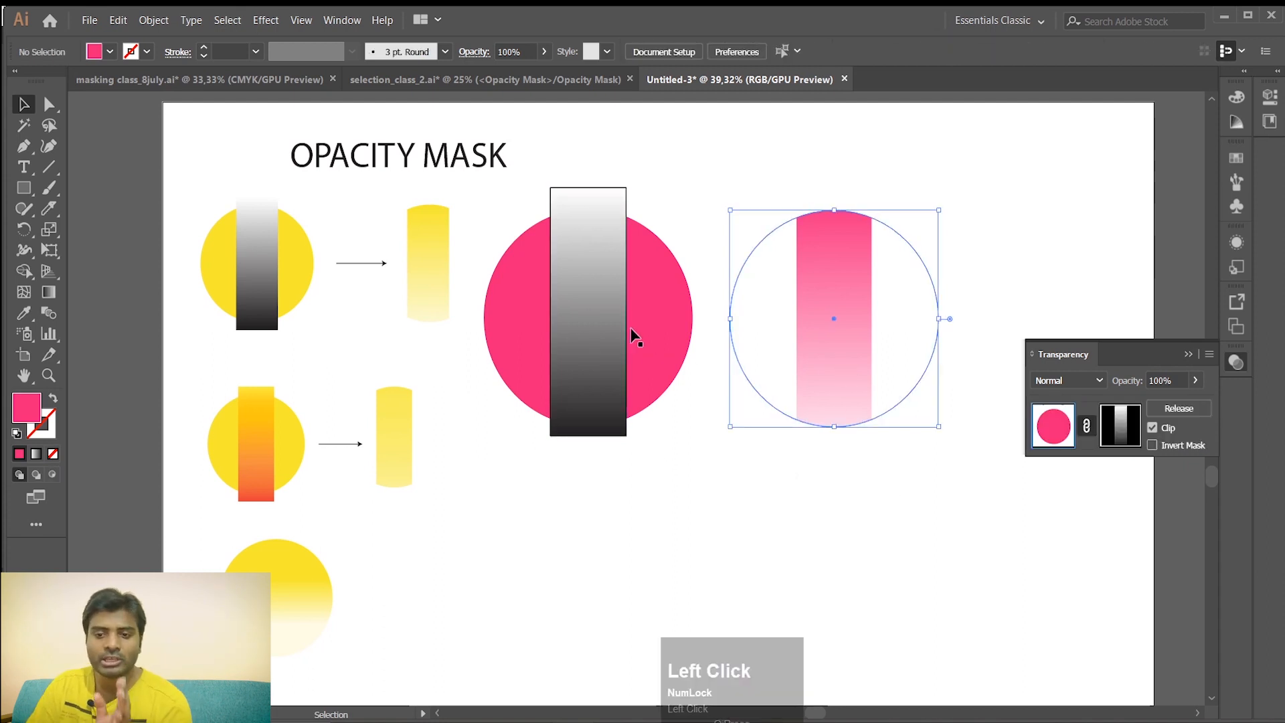
pyautogui.click(590, 281)
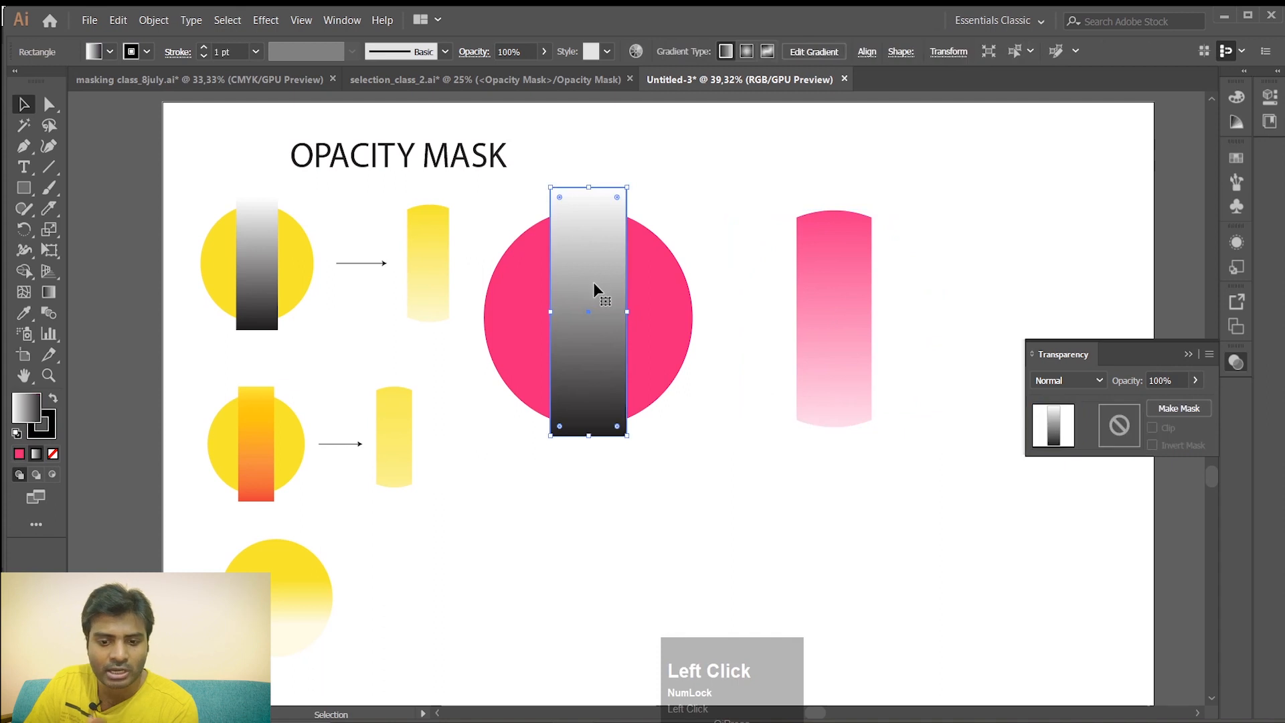
pyautogui.click(661, 459)
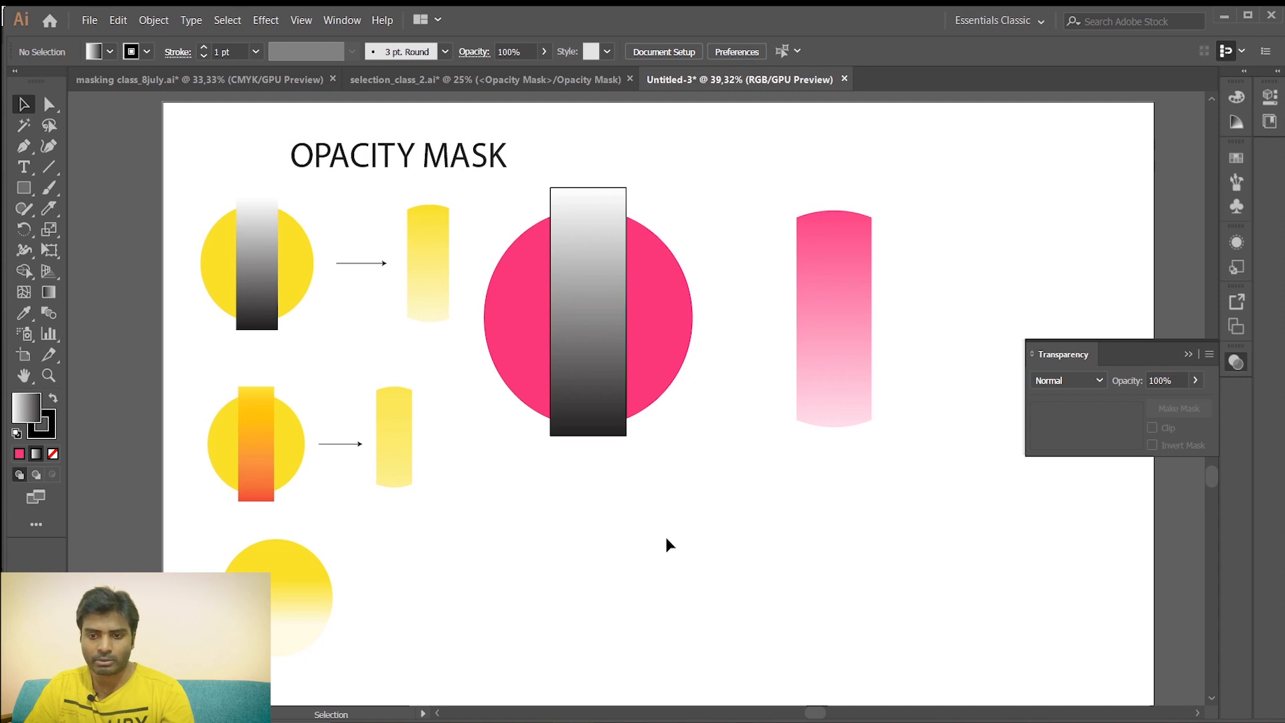
# Duplicate the original pink circle and gradient rectangle directly below, and select the new copy's rectangle
pyautogui.moveTo(693, 434); pyautogui.dragTo(555, 315)
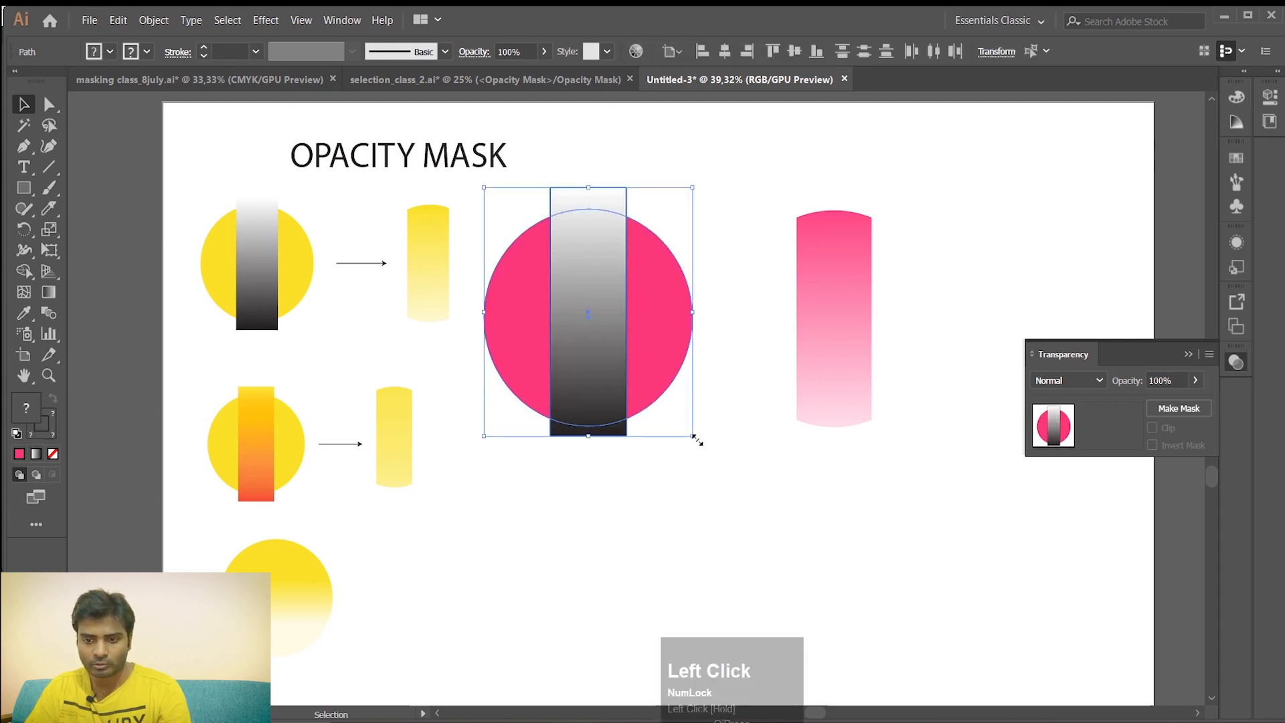
pyautogui.moveTo(604, 372); pyautogui.dragTo(617, 629)
pyautogui.click(849, 582)
pyautogui.click(571, 507)
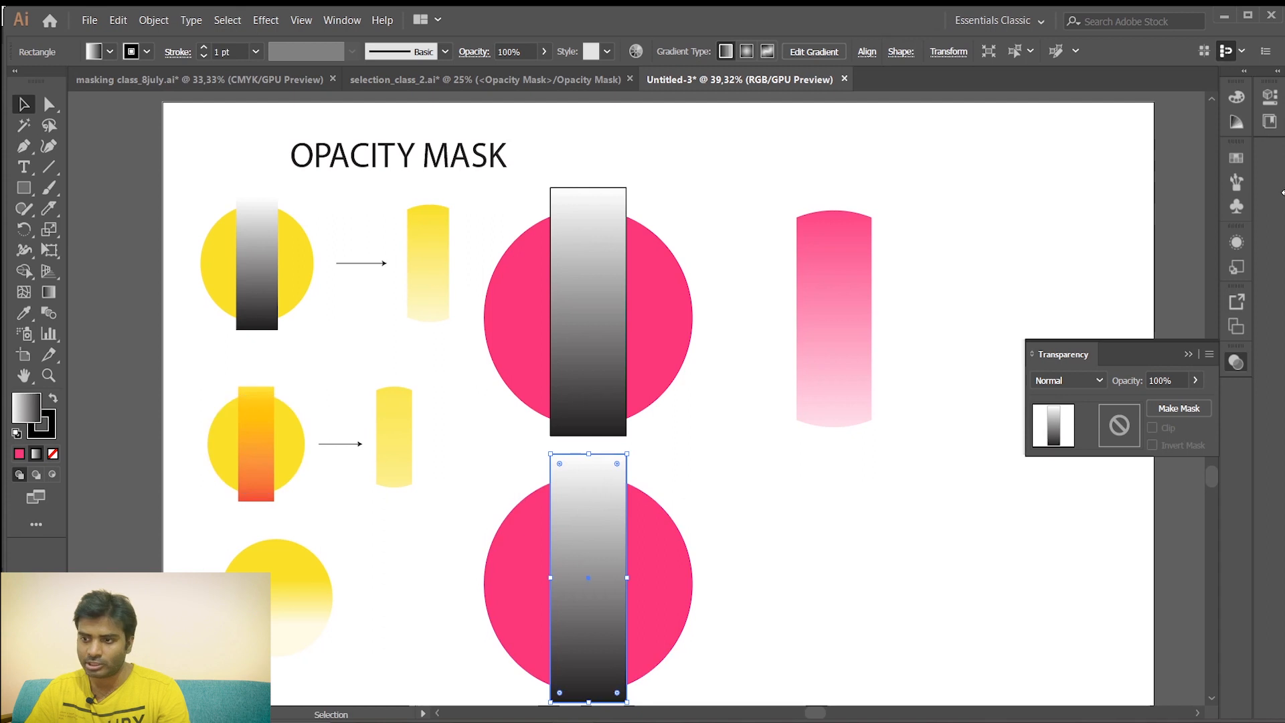
# Fill the lower copy's rectangle with the Orange, Yellow 2 gradient preset and deselect it
pyautogui.click(342, 20)
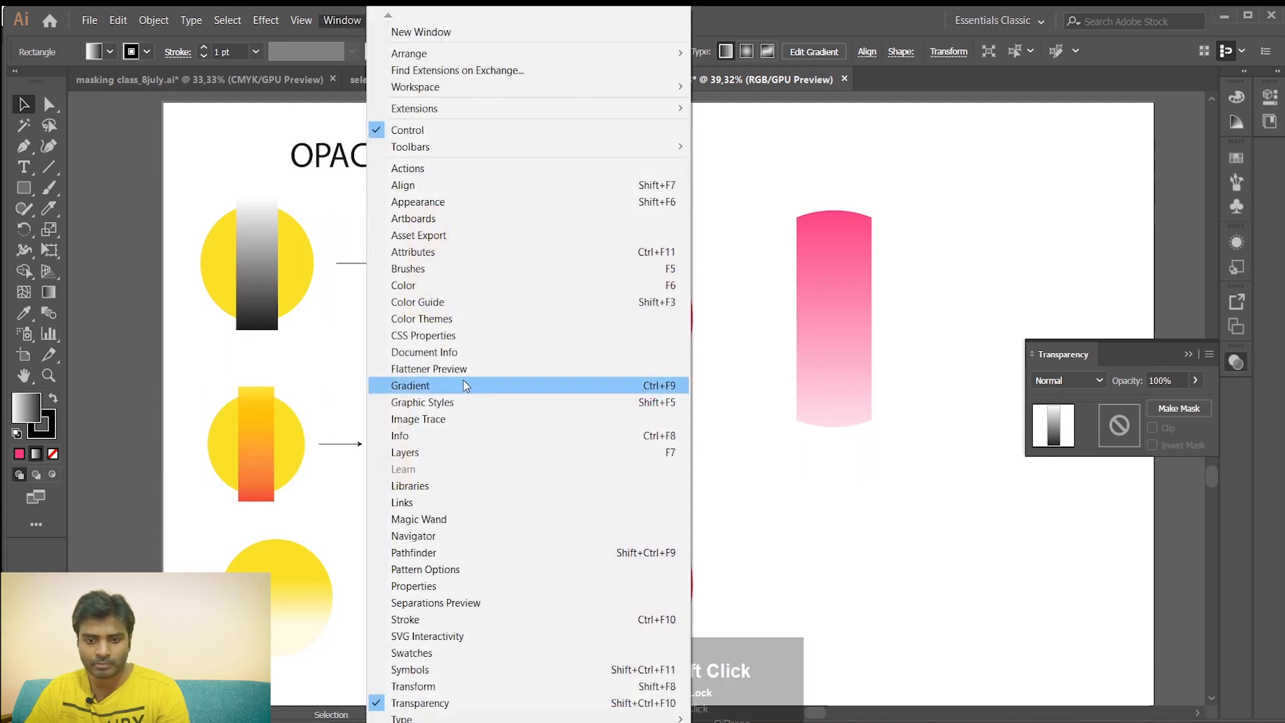
pyautogui.click(413, 386)
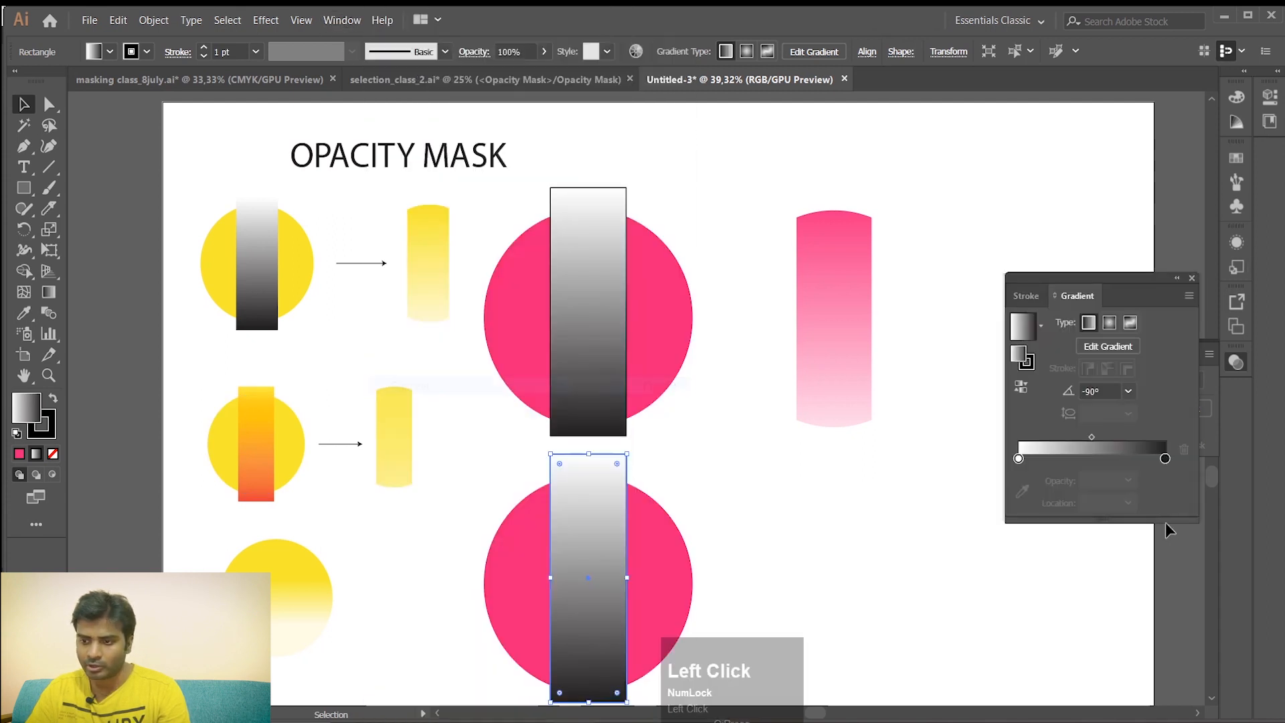
pyautogui.click(1040, 325)
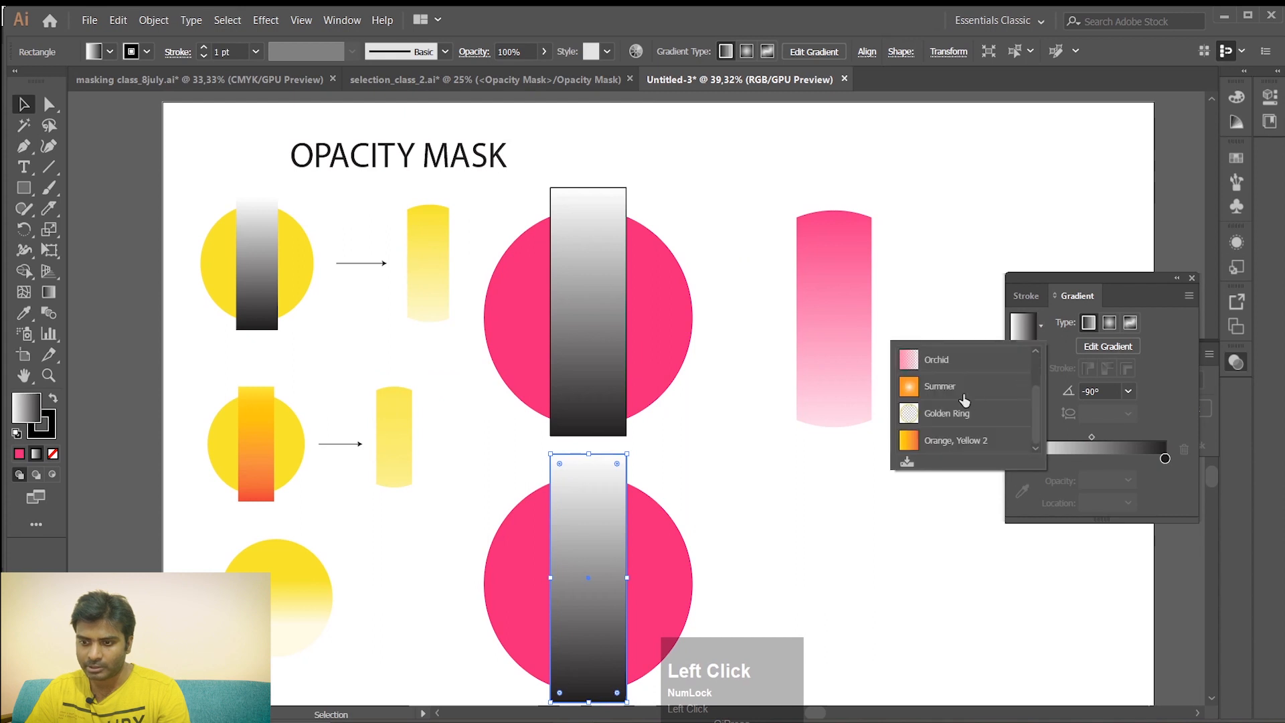
pyautogui.click(970, 441)
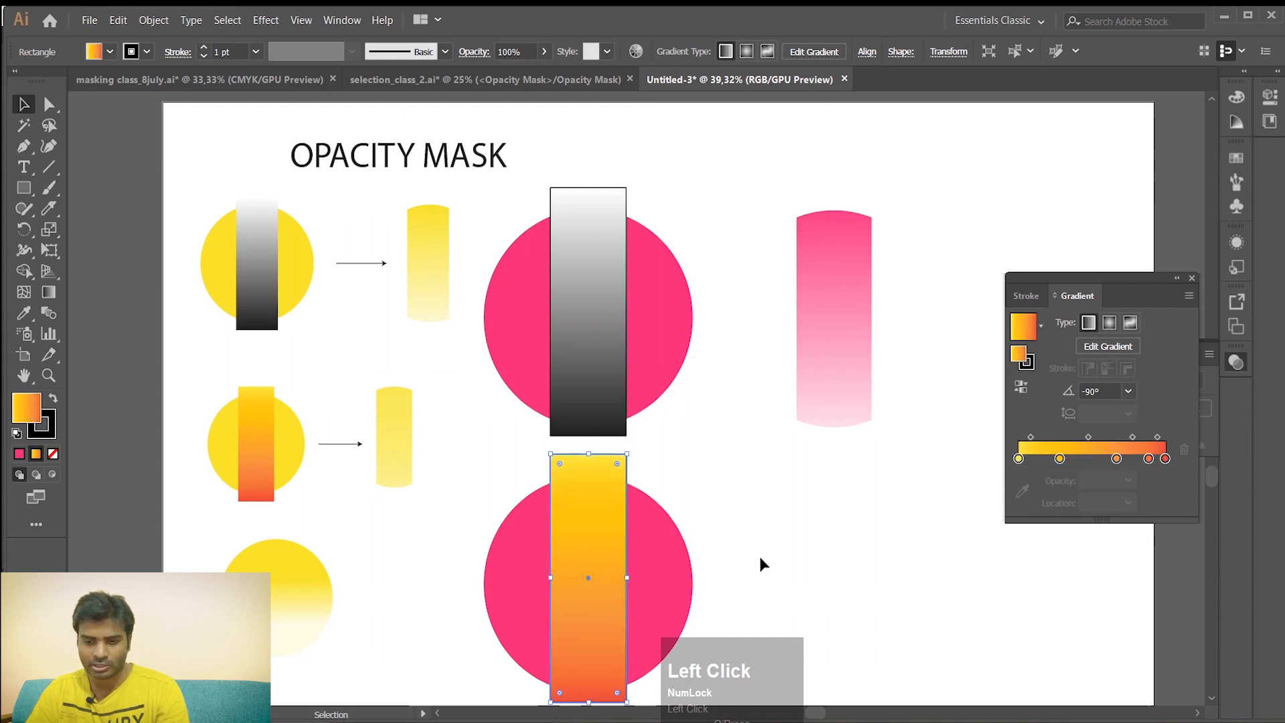
pyautogui.scroll(-1, 763, 552)
pyautogui.scroll(-1, 768, 539)
pyautogui.click(736, 508)
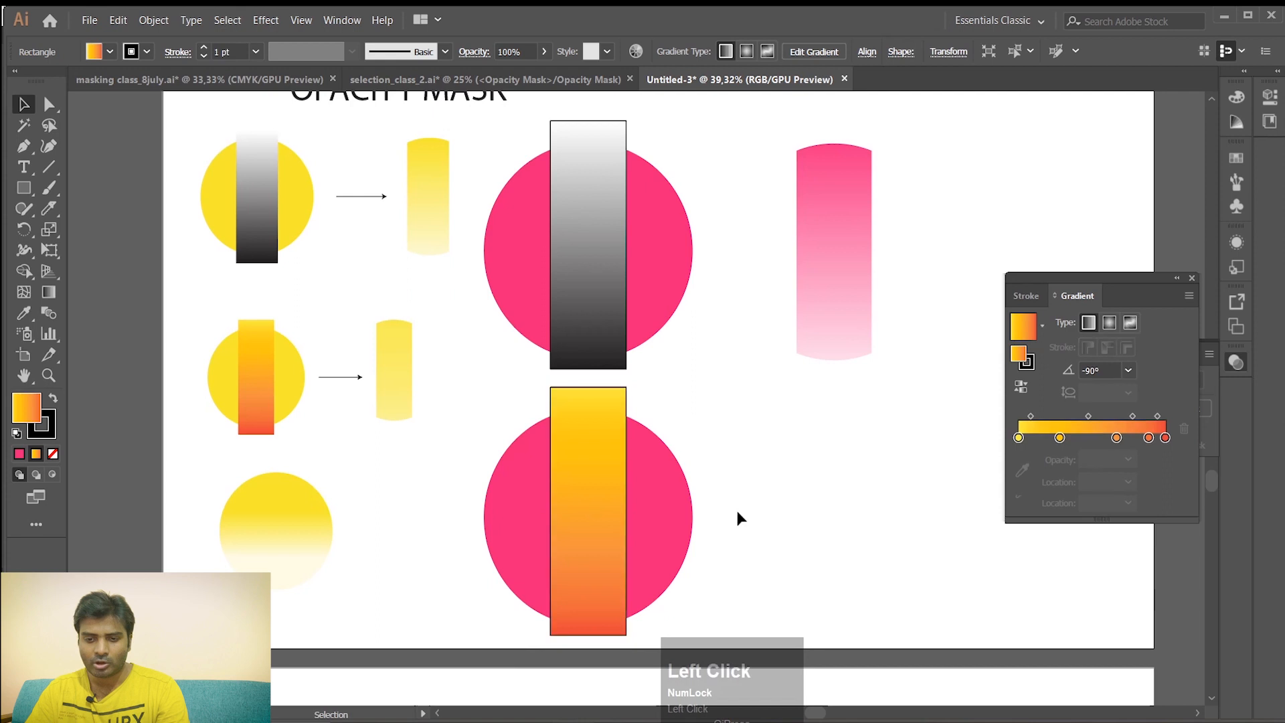
# Make an opacity mask from the lower pink circle and its orange gradient rectangle
pyautogui.click(587, 438)
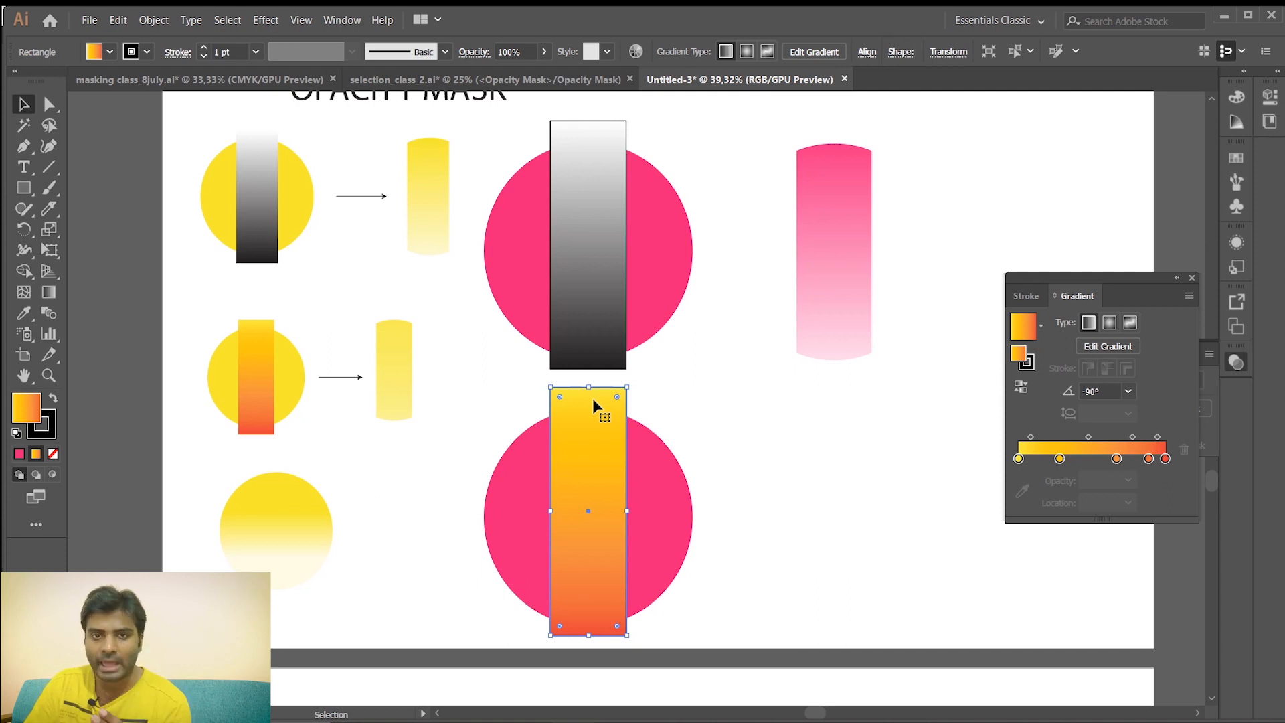
pyautogui.moveTo(512, 432); pyautogui.dragTo(763, 633)
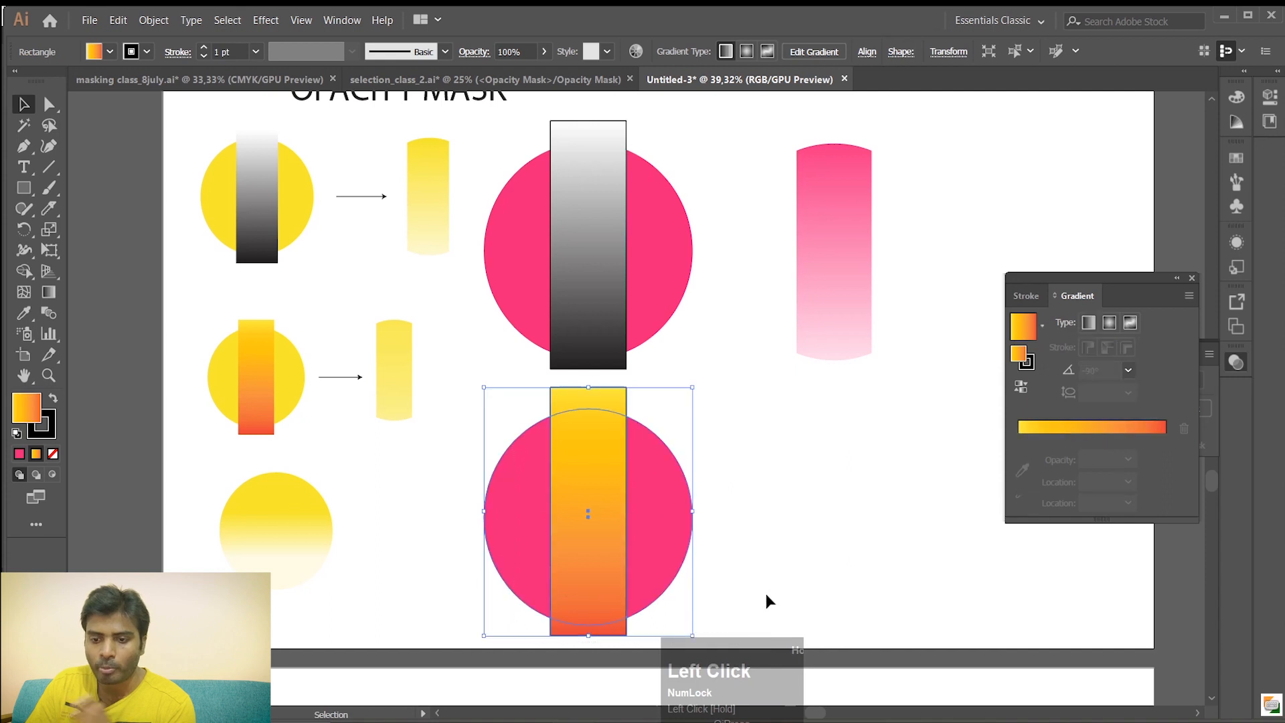
pyautogui.click(1177, 277)
pyautogui.click(1030, 278)
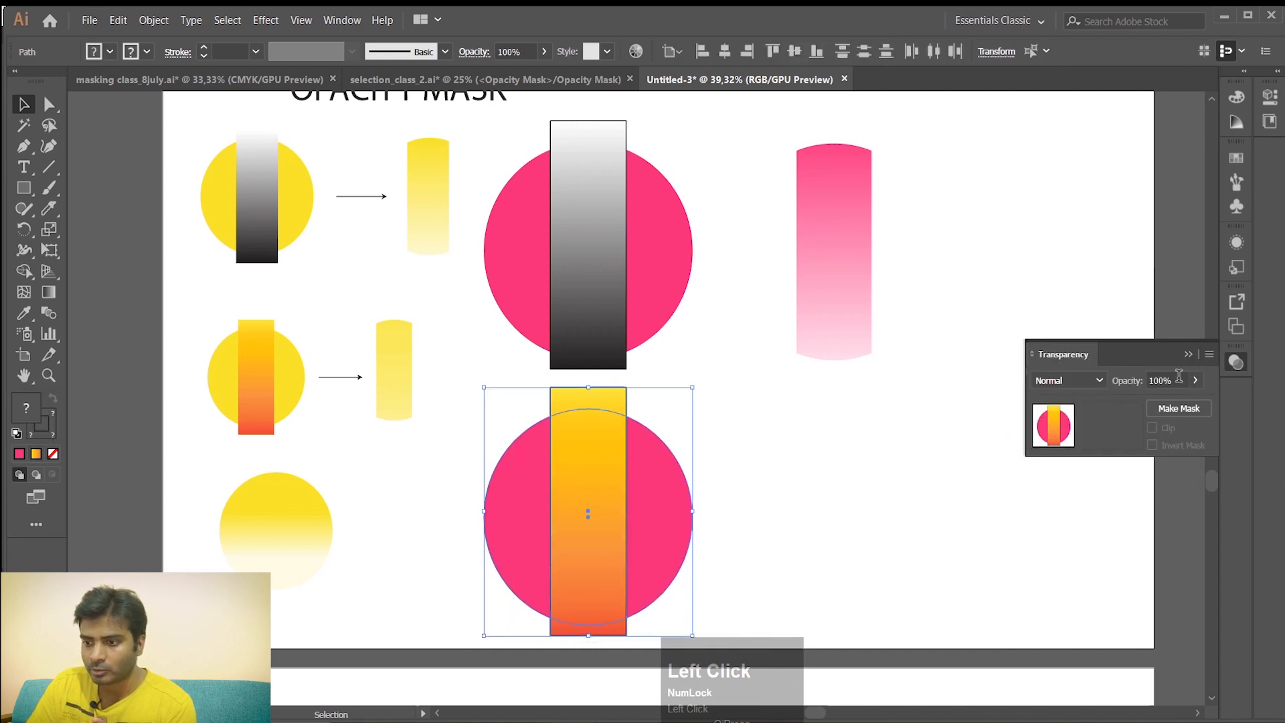
pyautogui.click(1177, 410)
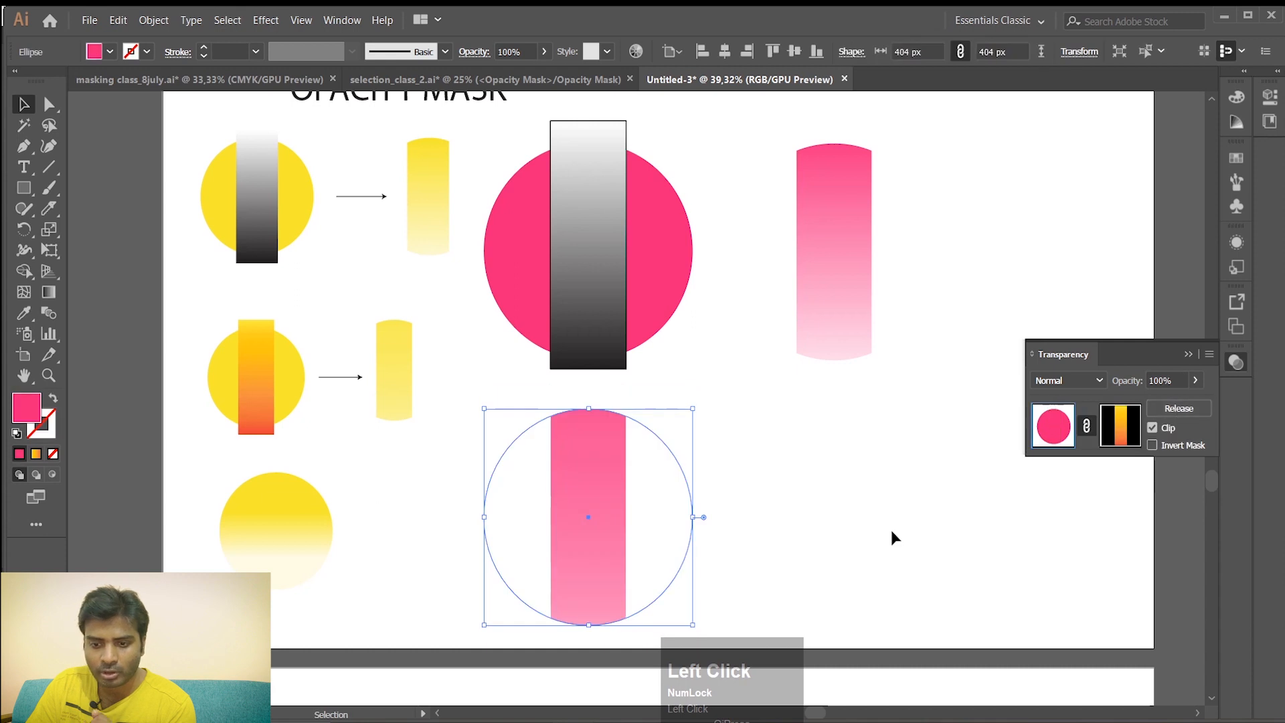
pyautogui.click(833, 527)
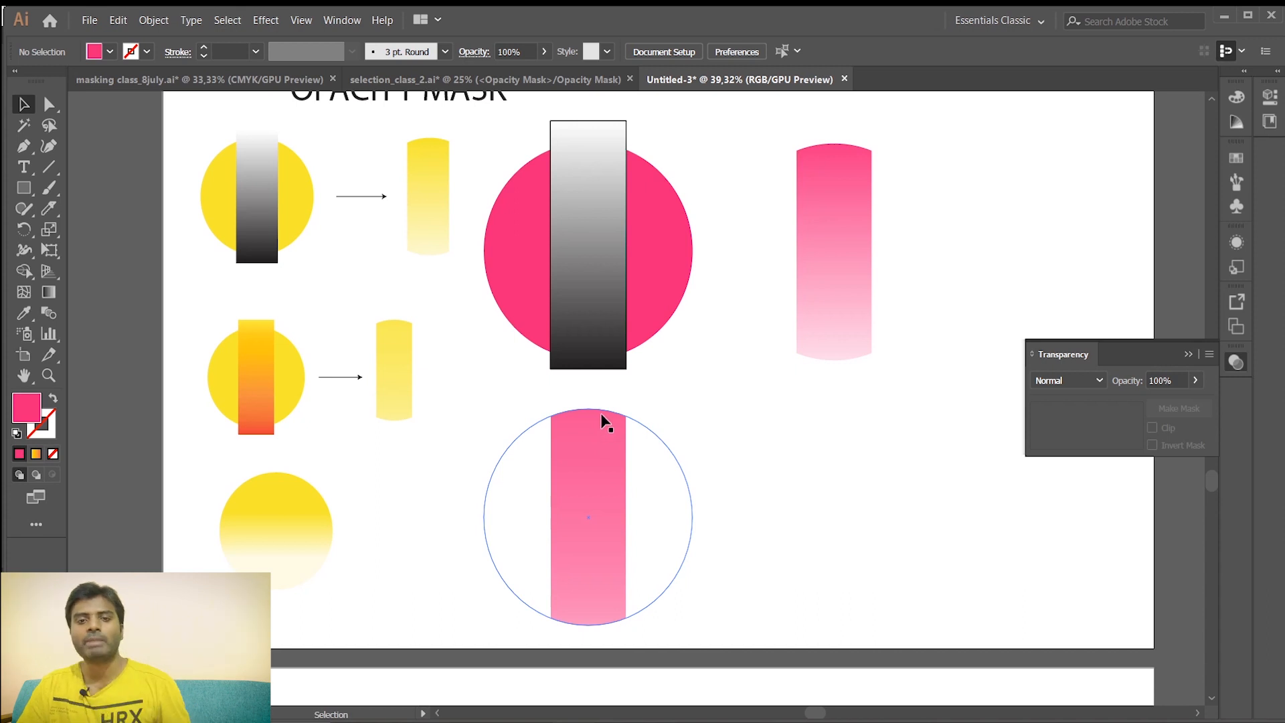
# Select the lower masked circle to examine its artwork and mask thumbnails
pyautogui.moveTo(471, 420); pyautogui.dragTo(720, 536)
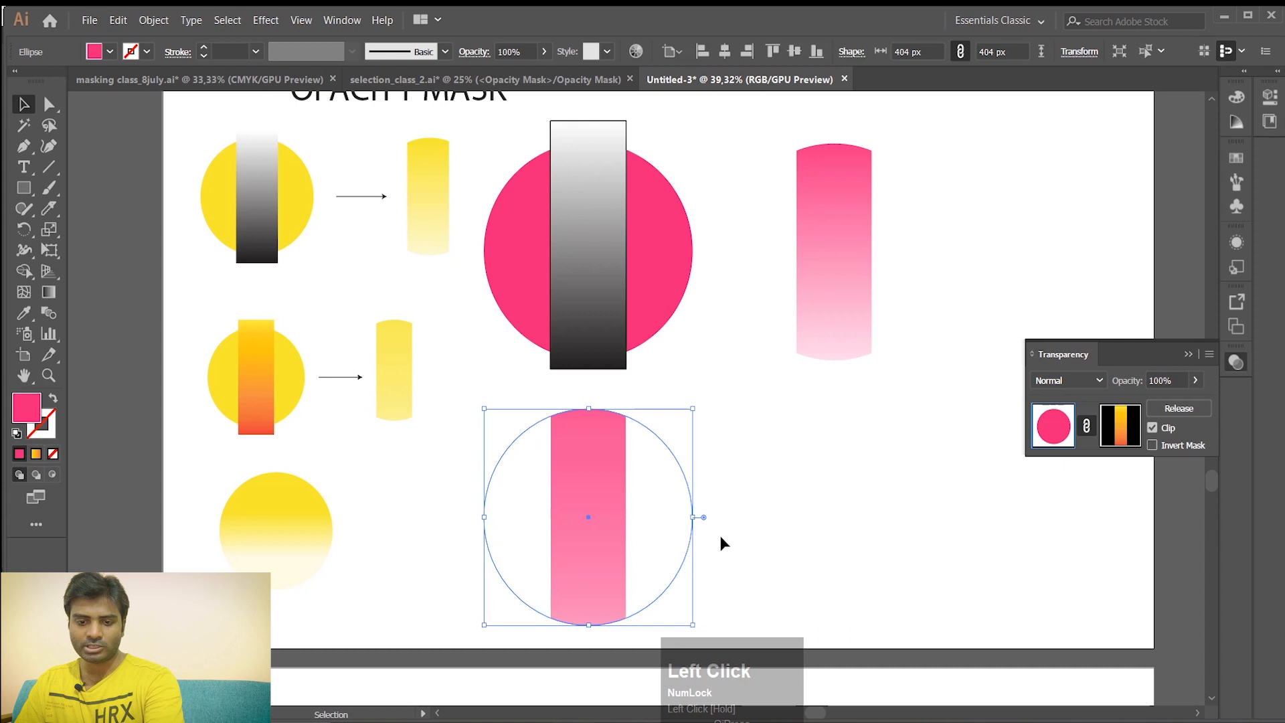
pyautogui.scroll(-1, 746, 505)
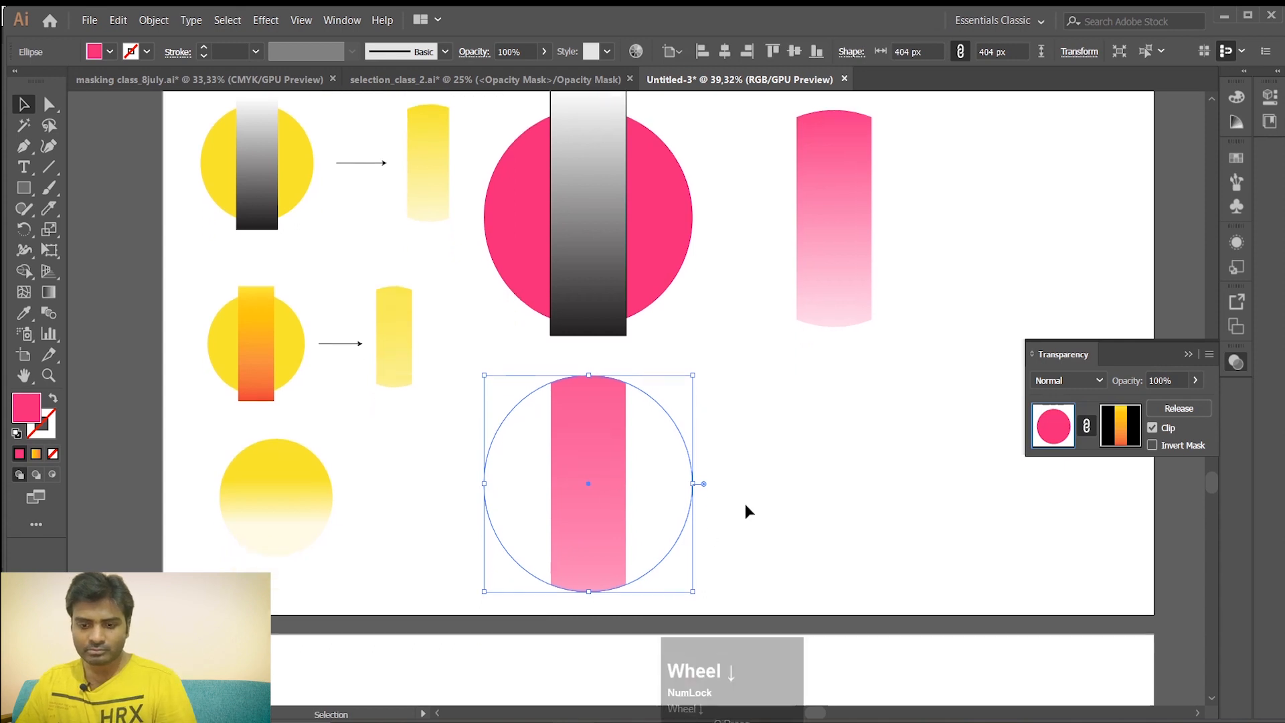
pyautogui.scroll(-2, 745, 512)
pyautogui.click(594, 453)
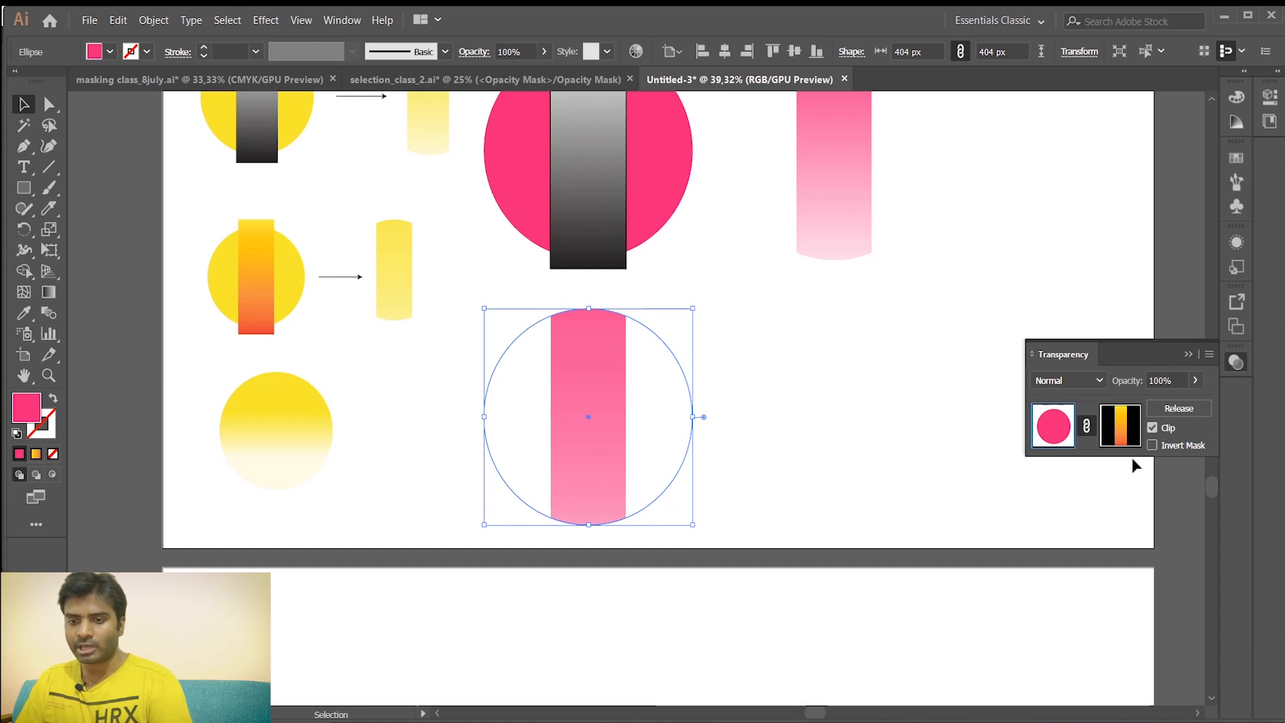
# Select the upper masked circle and alternate between its opacity mask and its artwork to compare what each one selects
pyautogui.scroll(3, 813, 476)
pyautogui.click(831, 231)
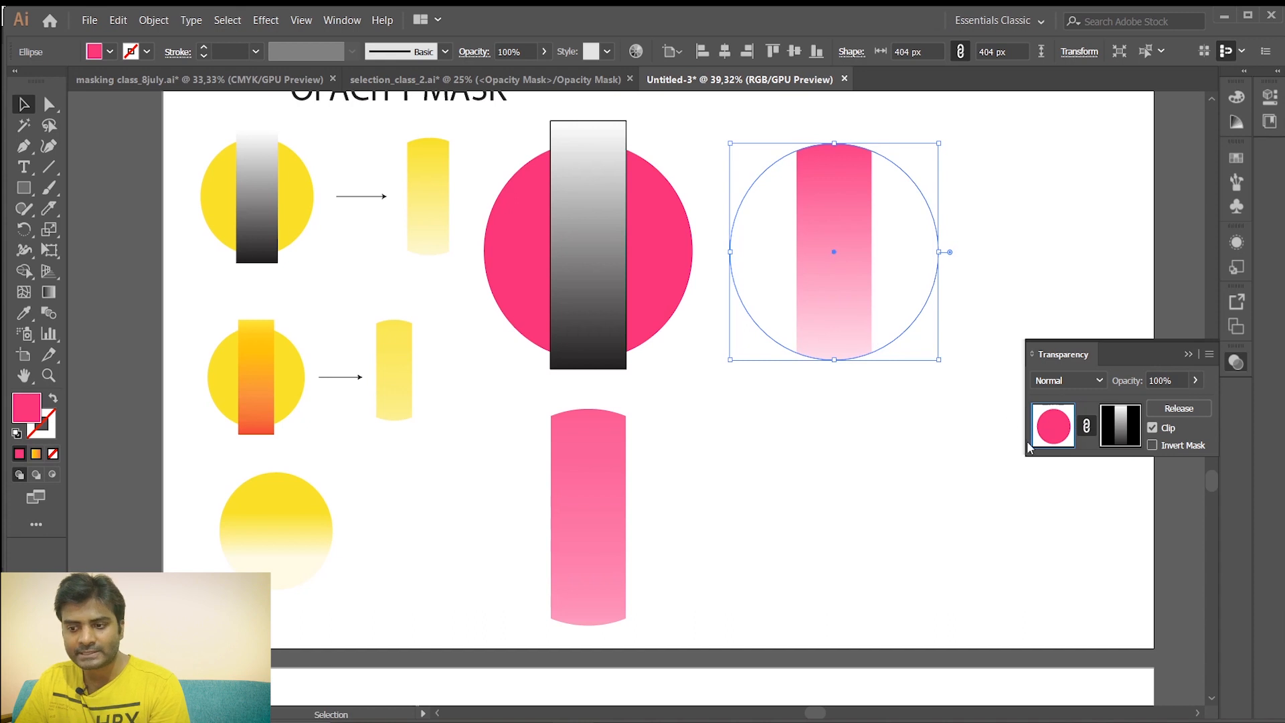
pyautogui.click(1130, 432)
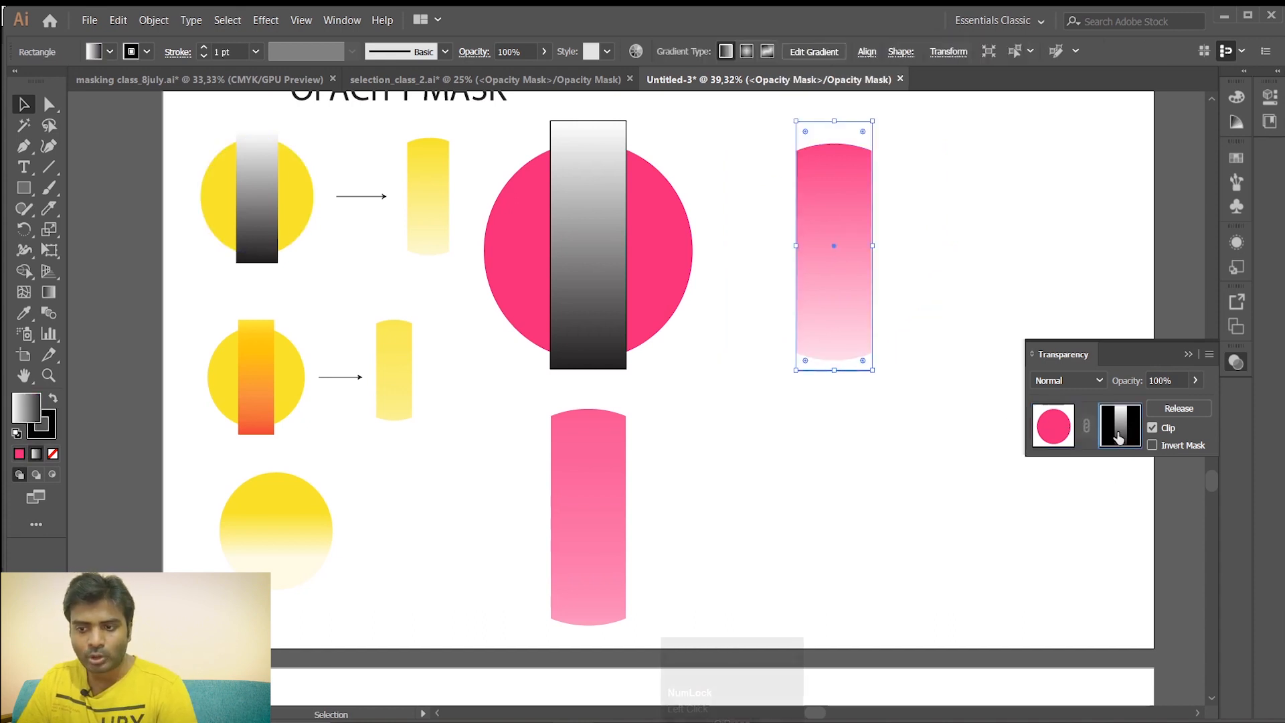
pyautogui.click(1053, 432)
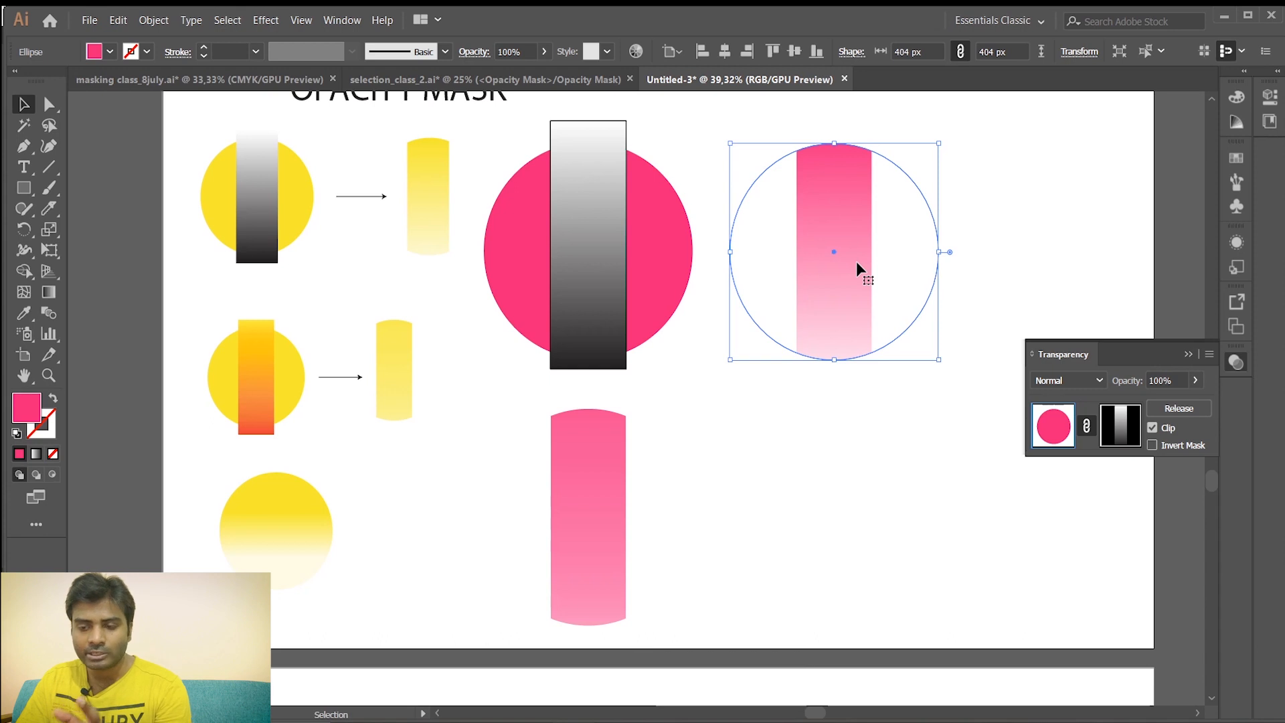
pyautogui.click(1129, 434)
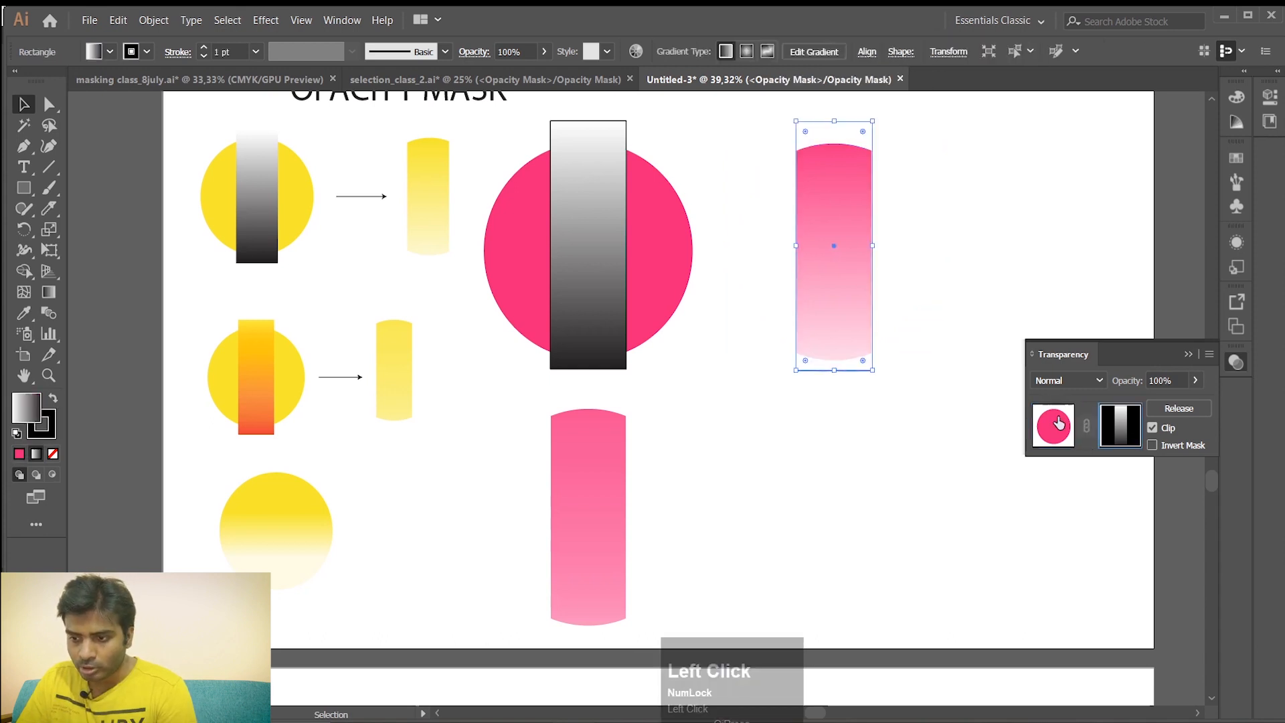
pyautogui.click(1055, 437)
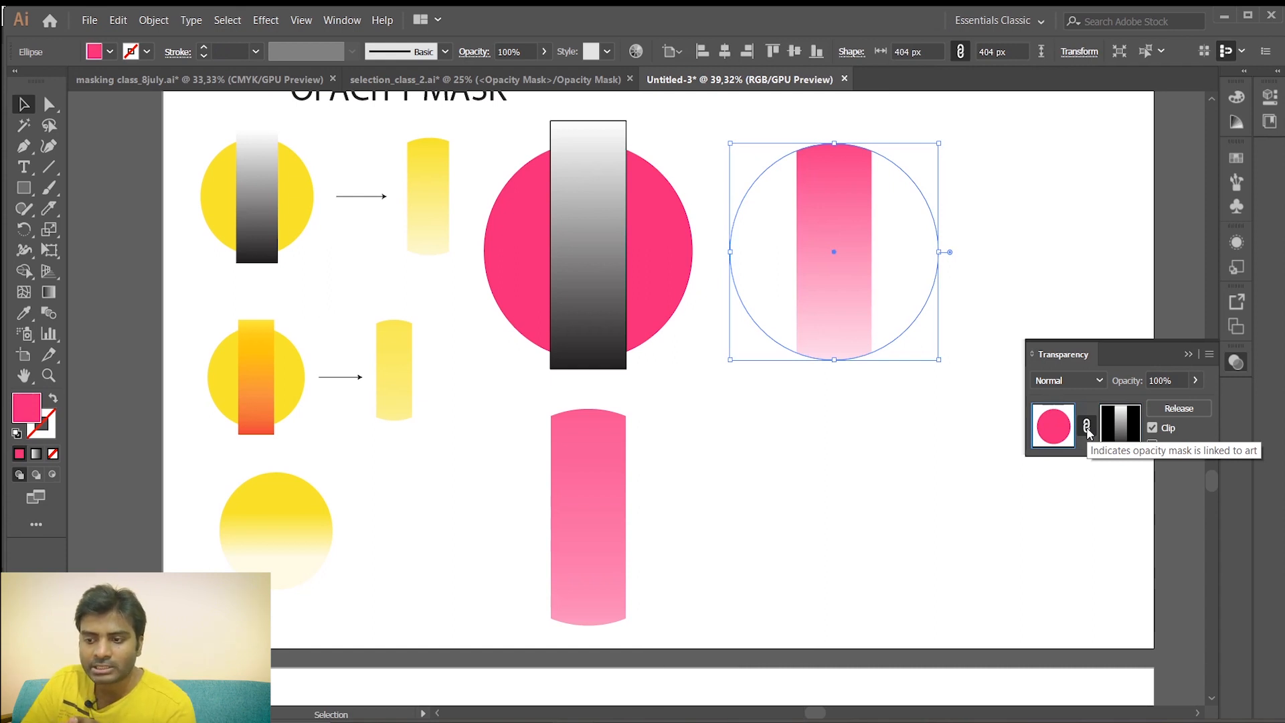
# Move the upper masked circle slightly right and down together with its mask, toggling the mask link off and back on
pyautogui.moveTo(841, 275); pyautogui.dragTo(894, 292)
pyautogui.click(1086, 426)
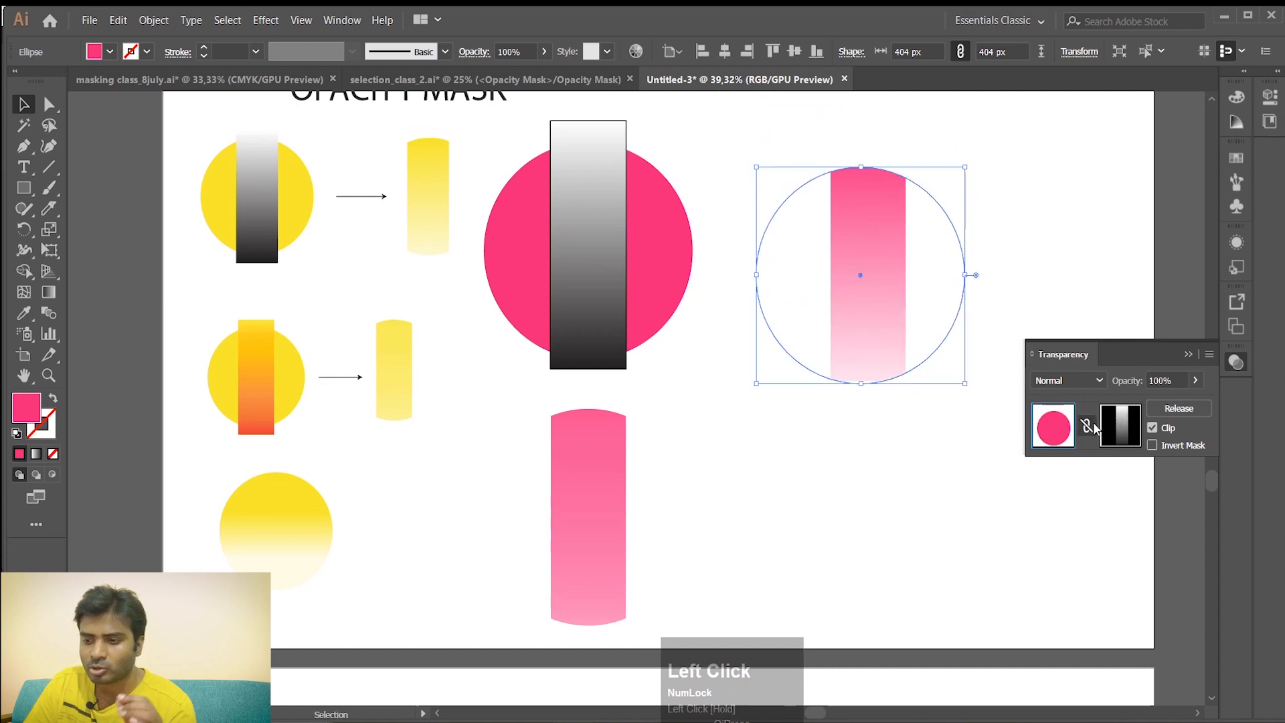
pyautogui.click(1089, 431)
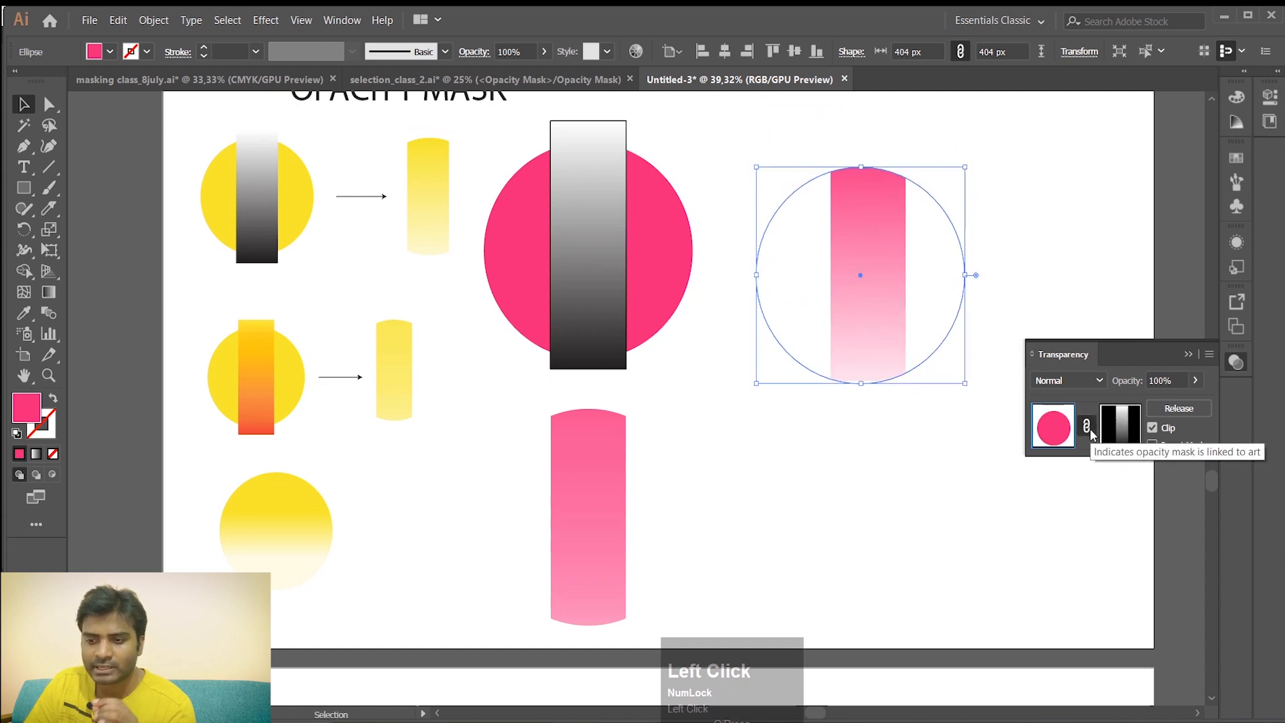
pyautogui.moveTo(864, 307); pyautogui.dragTo(879, 301)
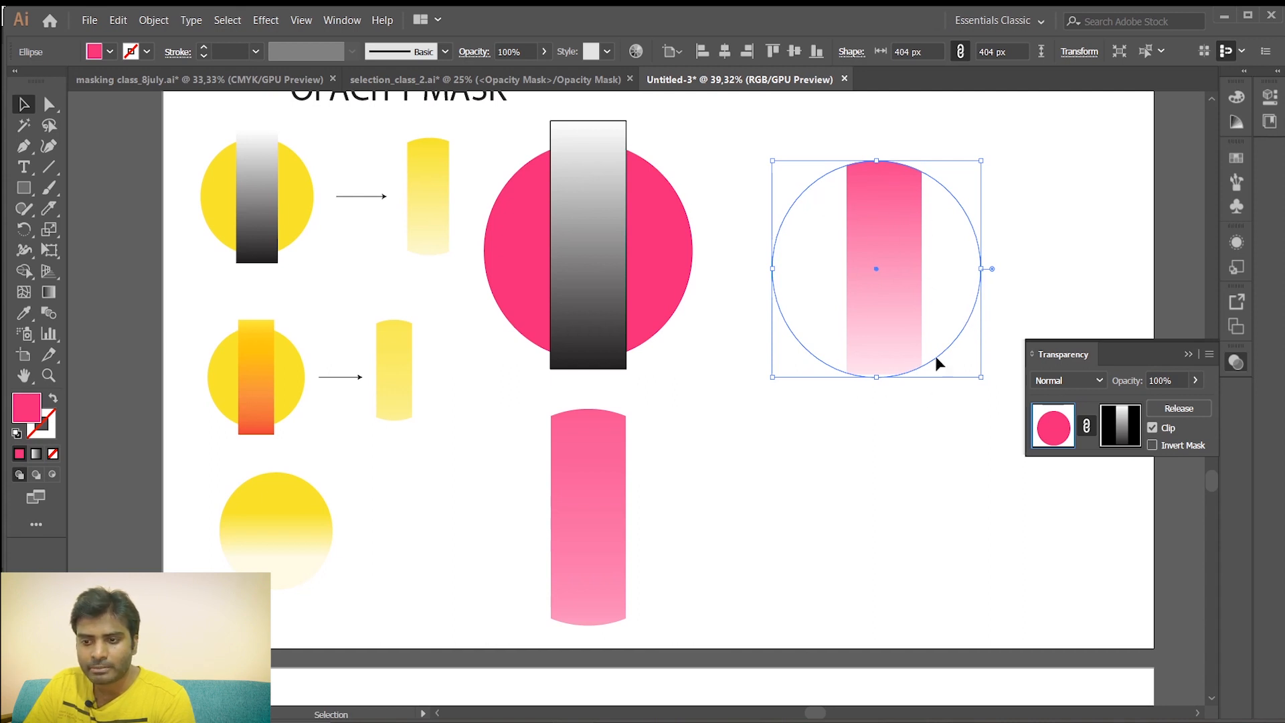
pyautogui.click(1062, 191)
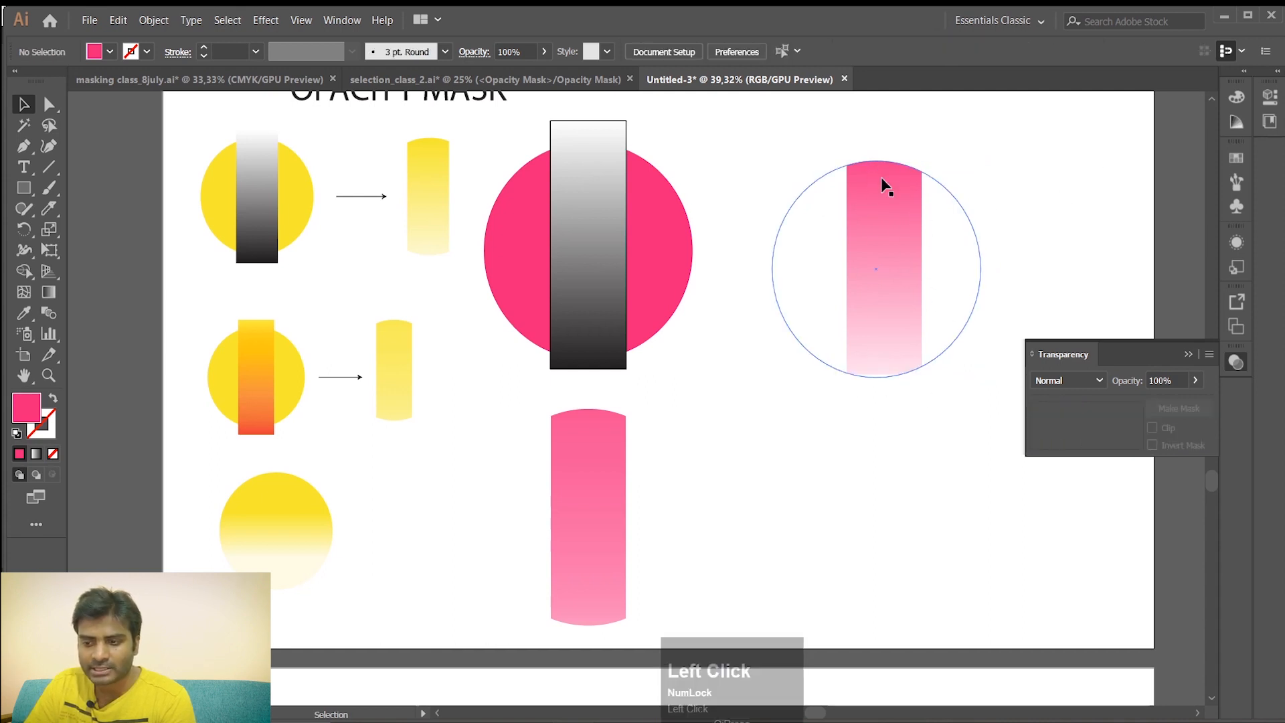
# Turn the Clip option of the upper masked circle off and back on
pyautogui.click(897, 281)
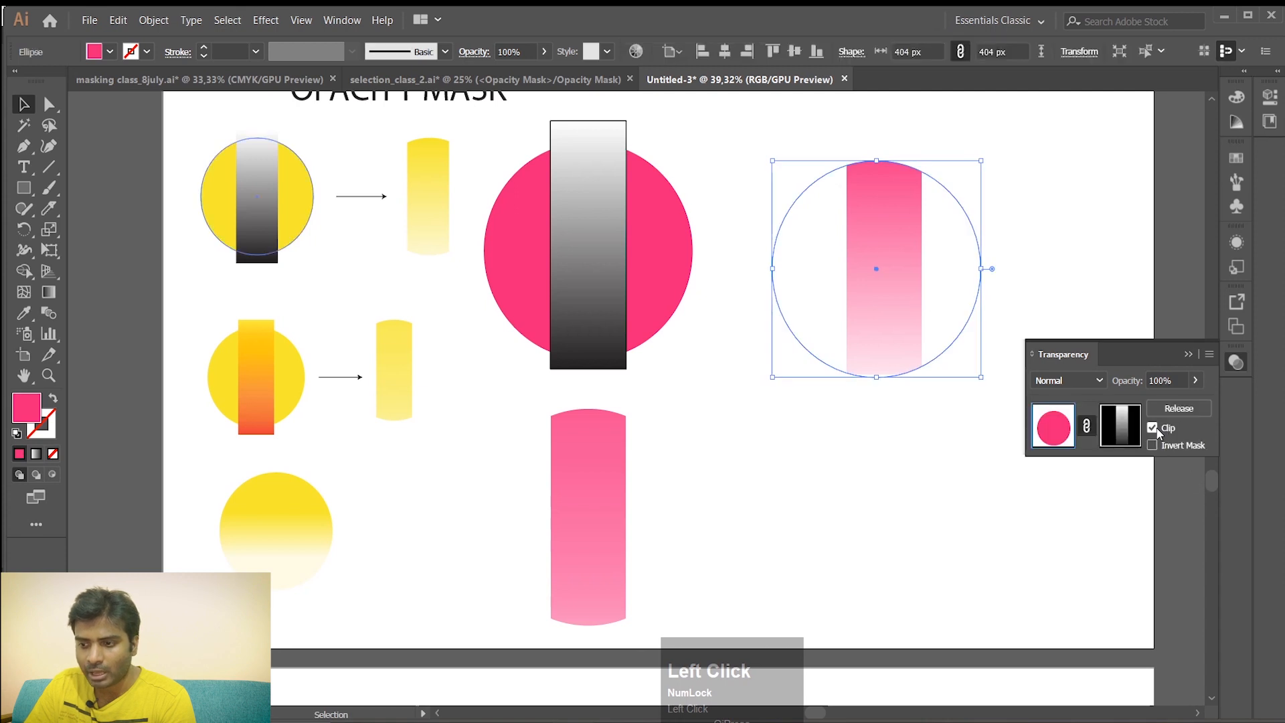
pyautogui.click(1152, 428)
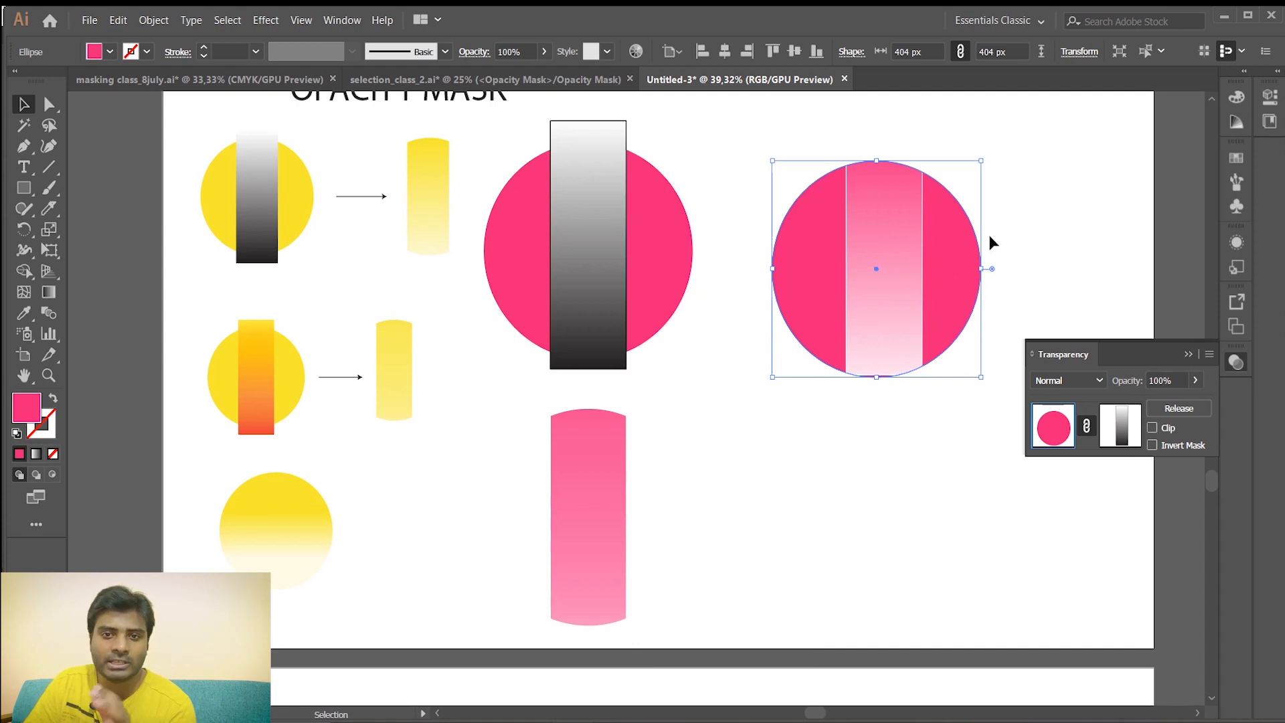
pyautogui.click(1153, 428)
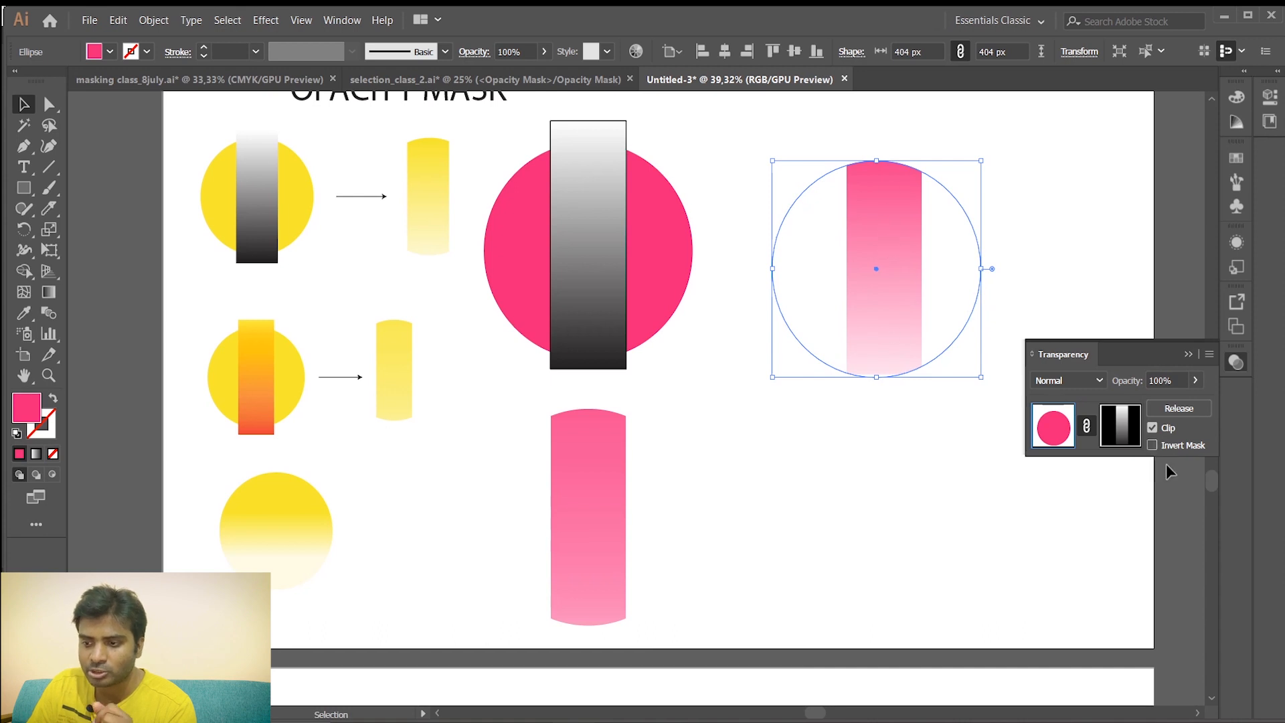
# Toggle Invert Mask repeatedly on the upper masked circle to compare both gradient directions, and leave it off
pyautogui.click(1152, 445)
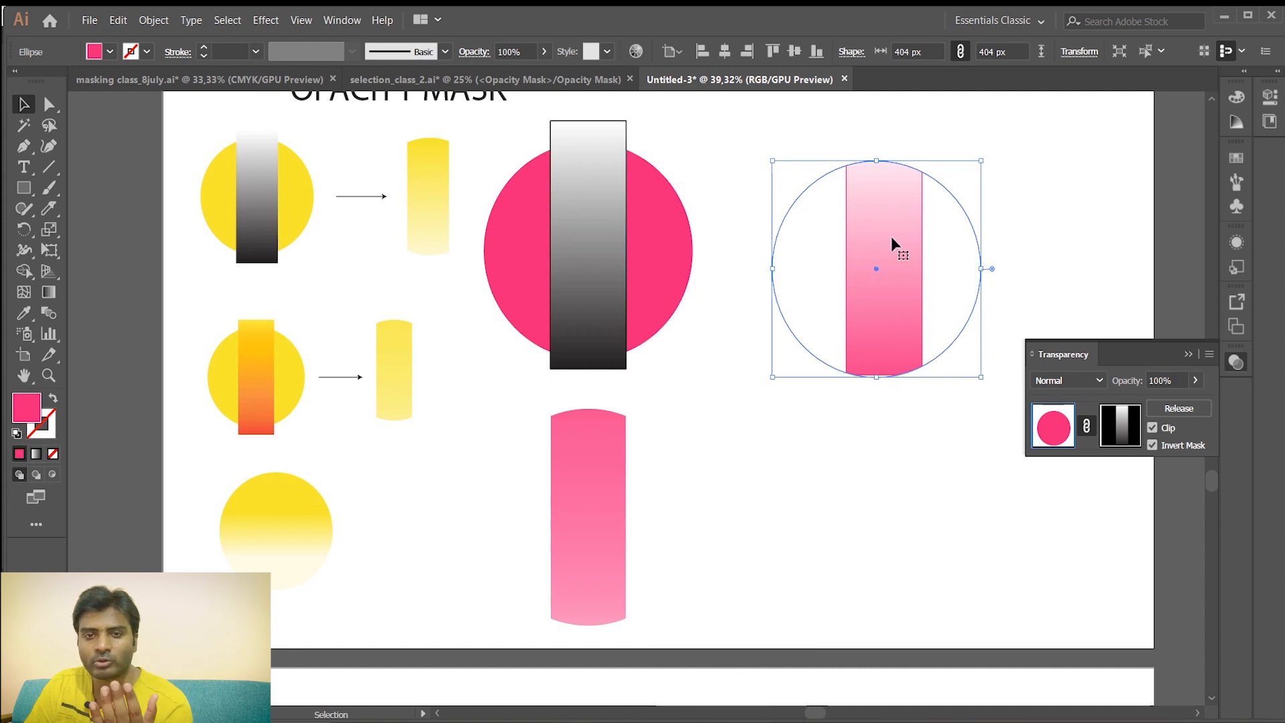
pyautogui.click(1153, 446)
pyautogui.click(1153, 446)
pyautogui.click(1153, 445)
pyautogui.click(1153, 446)
pyautogui.click(1152, 446)
pyautogui.click(1152, 446)
pyautogui.click(1153, 446)
pyautogui.click(1153, 446)
pyautogui.click(1153, 446)
pyautogui.click(1153, 446)
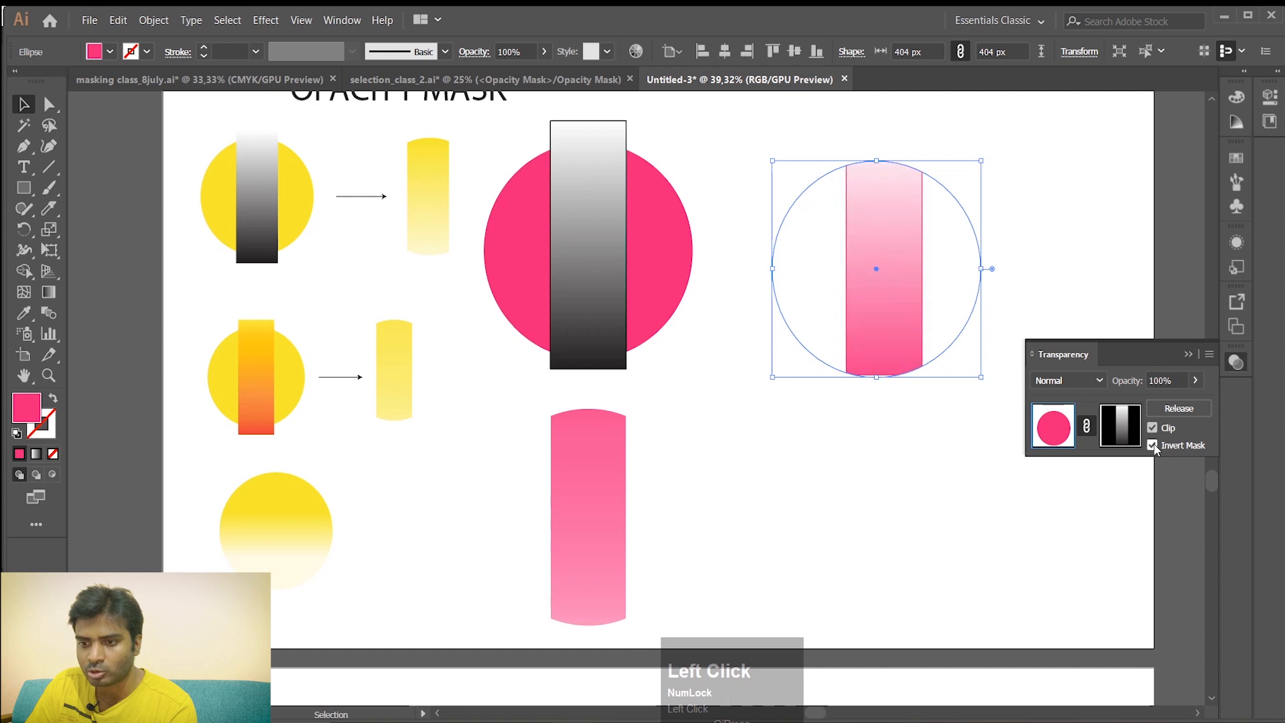
pyautogui.click(1152, 446)
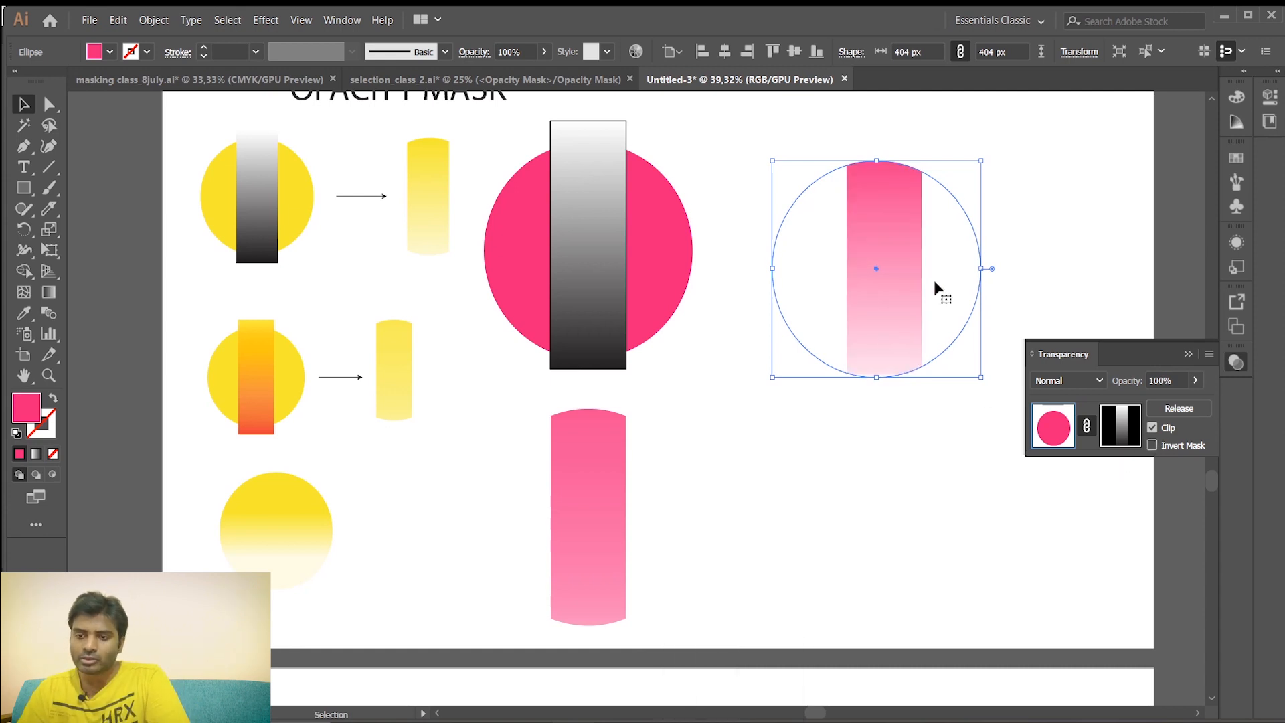
# Release the upper circle's opacity mask and move the gradient rectangle aside, and undo both changes
pyautogui.click(1178, 409)
pyautogui.click(949, 155)
pyautogui.moveTo(897, 149); pyautogui.dragTo(1080, 130)
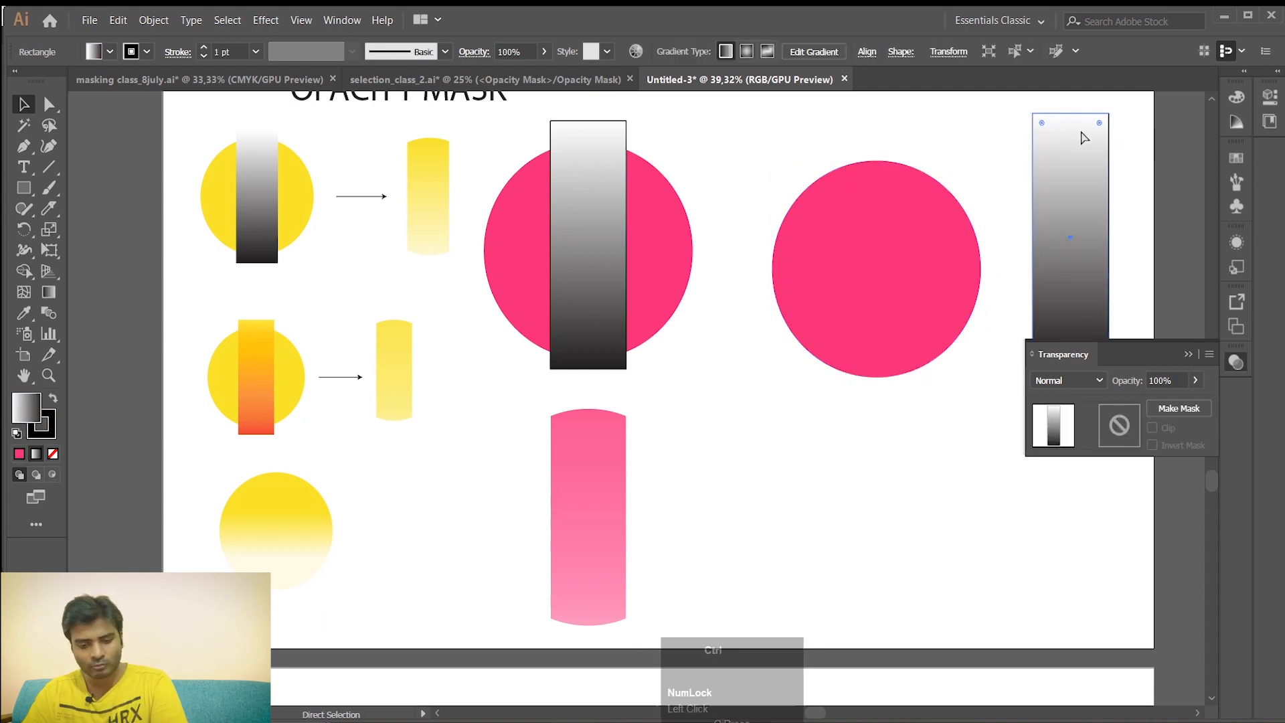
pyautogui.hotkey('ctrl', 'z')
pyautogui.hotkey('ctrl', 'z')
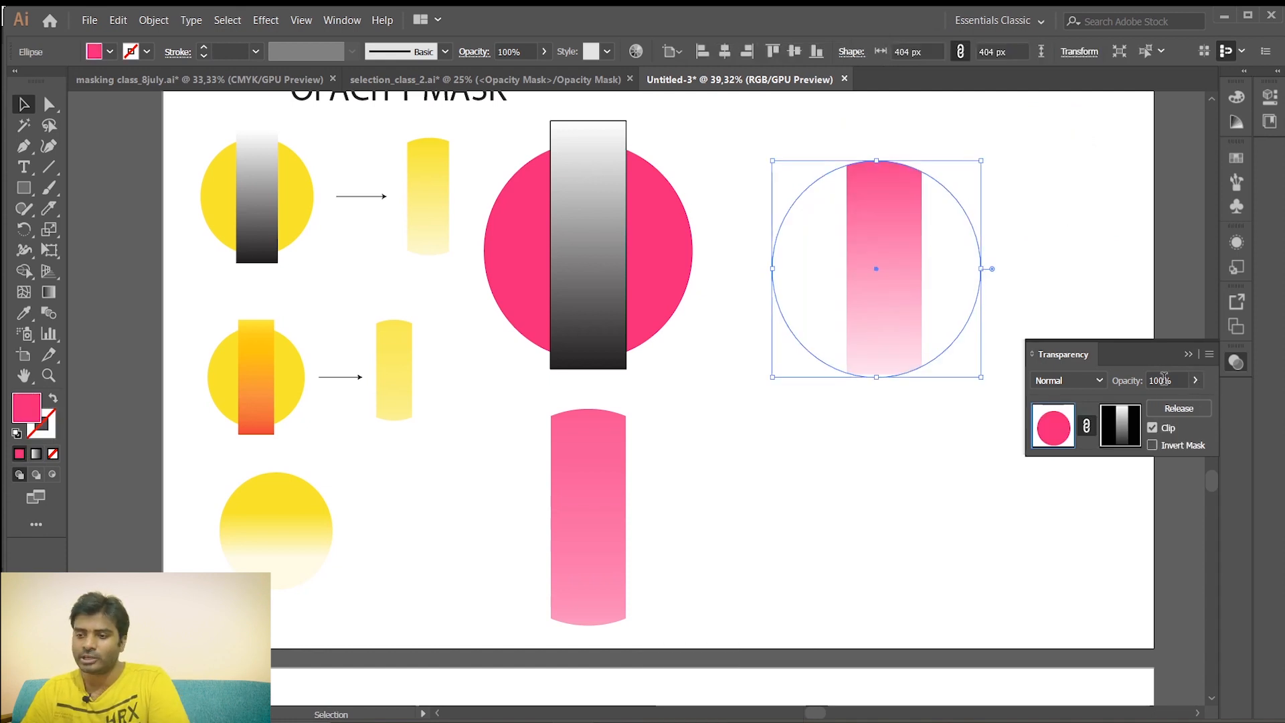
# Try different opacity values on the upper masked circle and return it to 100%
pyautogui.click(1196, 380)
pyautogui.moveTo(1196, 401); pyautogui.dragTo(1159, 407)
pyautogui.moveTo(1154, 402); pyautogui.dragTo(1176, 404)
pyautogui.click(1168, 380)
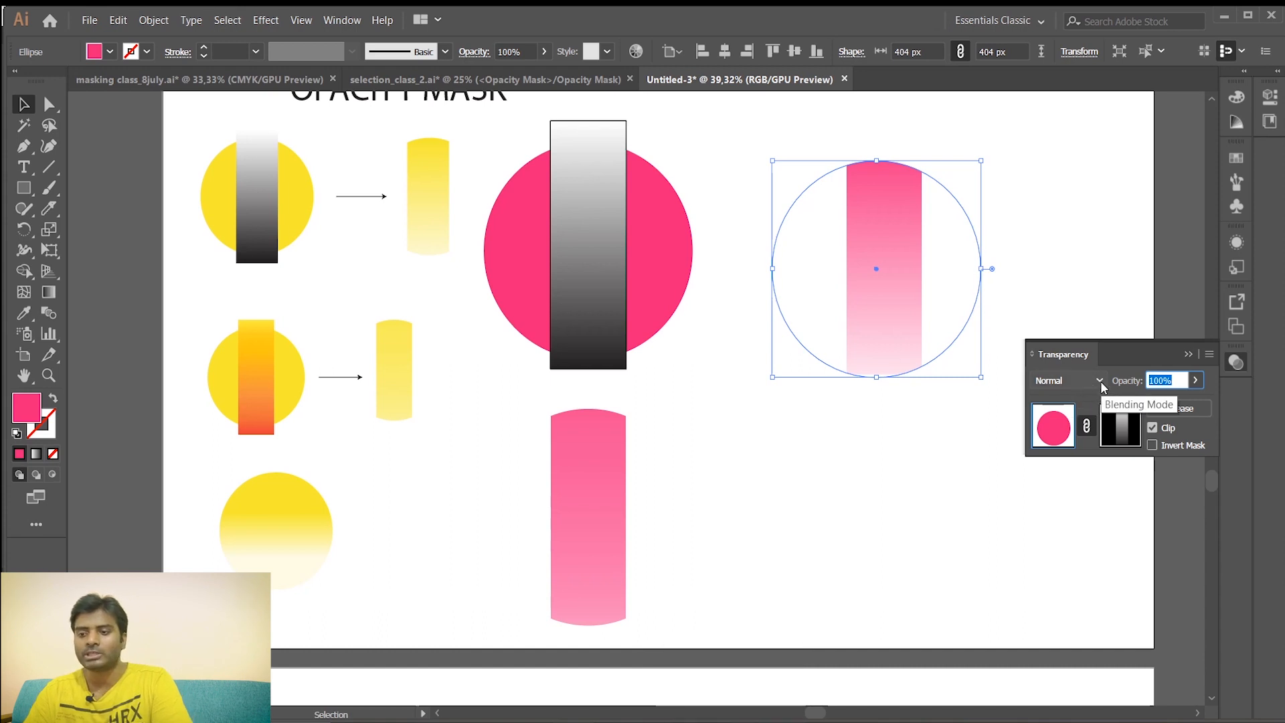
# Try the Multiply blending mode on the upper masked circle and restore Normal
pyautogui.click(1071, 380)
pyautogui.click(1070, 443)
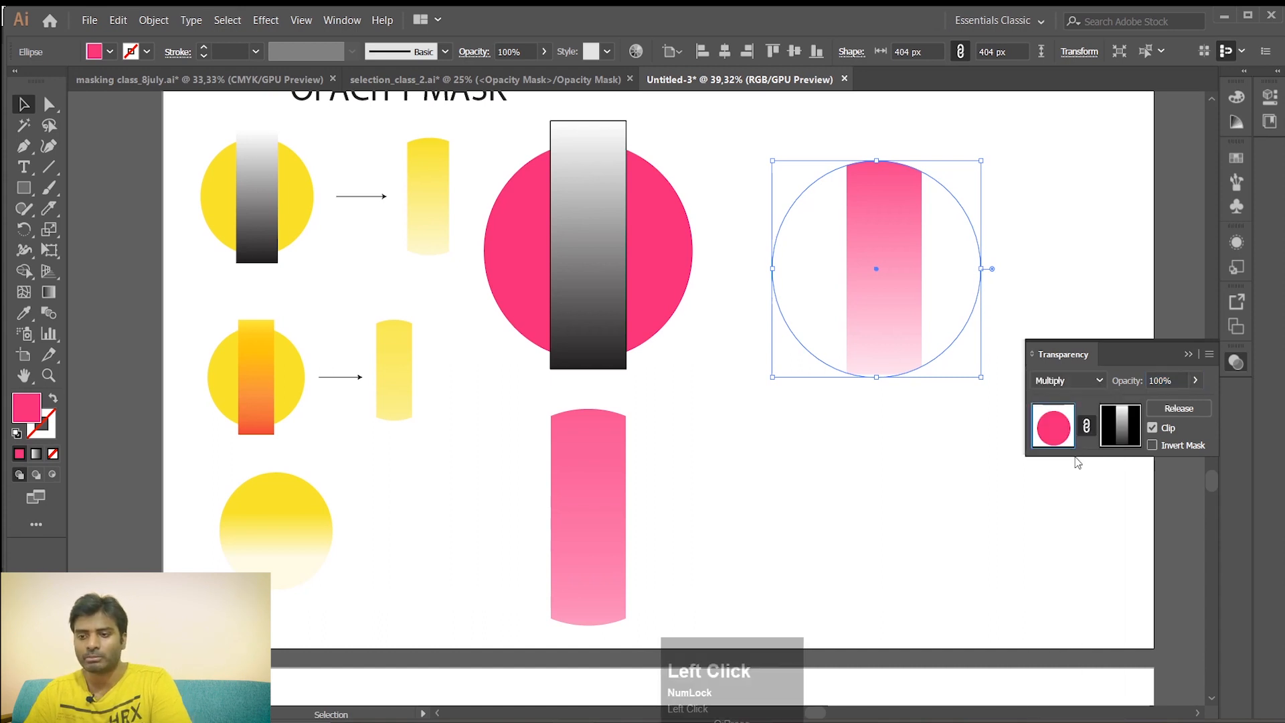
pyautogui.click(1091, 382)
pyautogui.click(1084, 400)
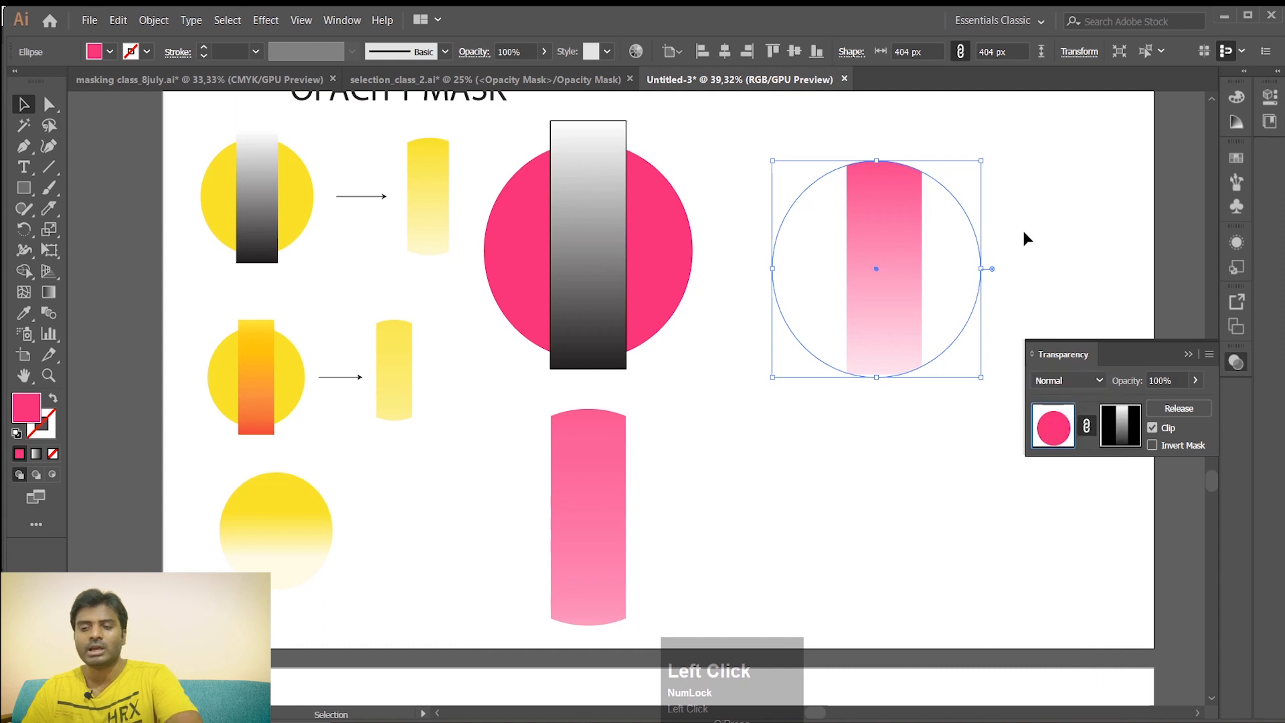
# With the masked circle's artwork active instead of its mask, draw a large pink rectangle covering the whole circle
pyautogui.click(1058, 430)
pyautogui.press('m')
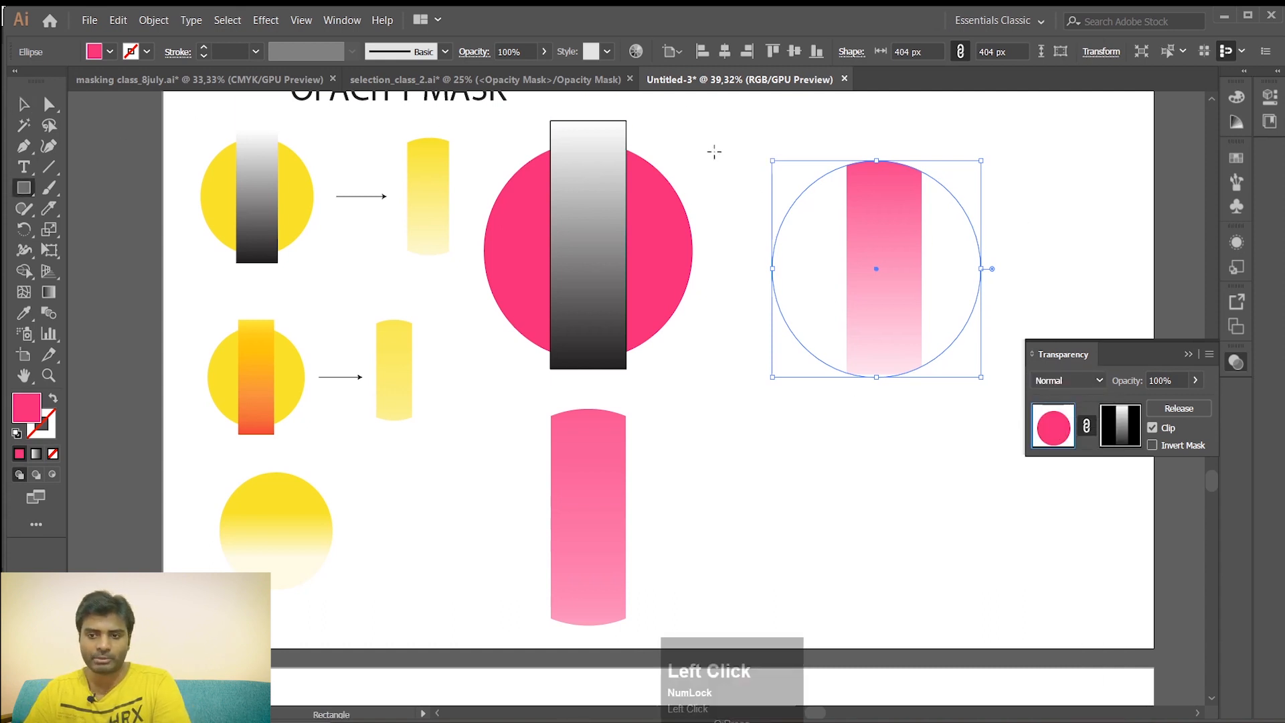
pyautogui.moveTo(749, 121)
pyautogui.mouseDown()
pyautogui.moveTo(988, 431)
pyautogui.moveTo(1017, 494)
pyautogui.mouseUp()
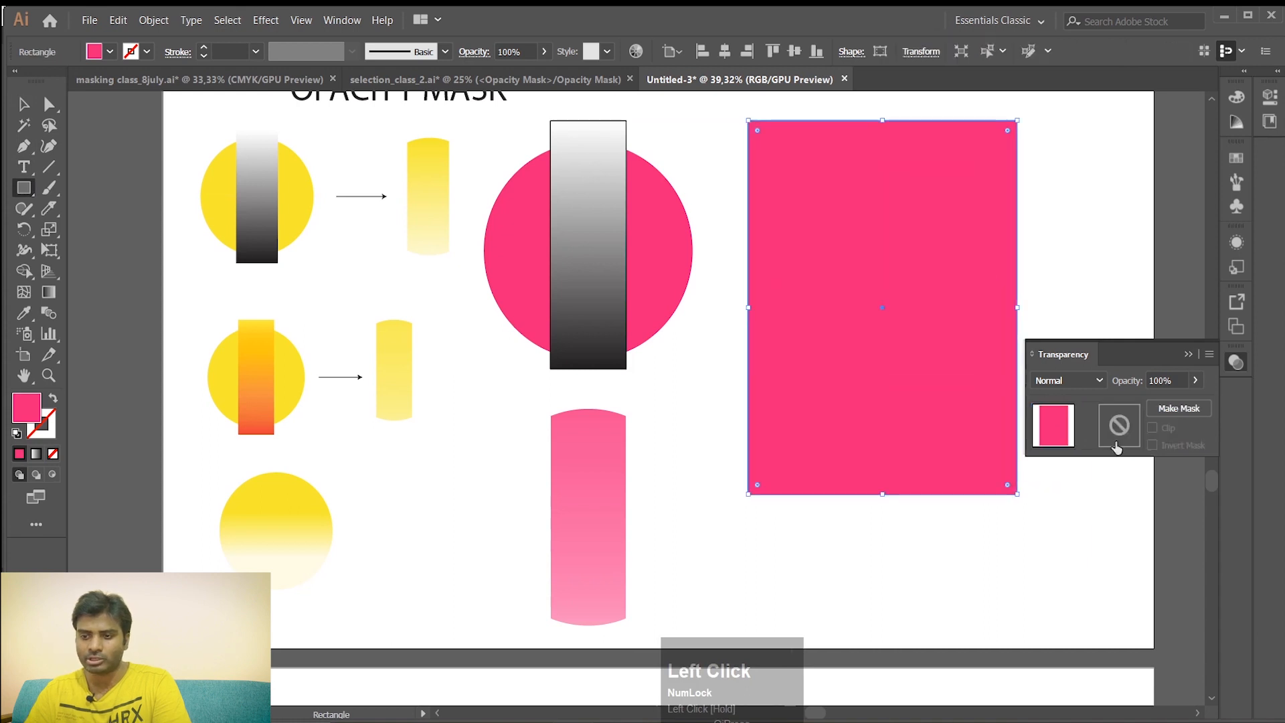
# Recolour the large pink rectangle to light blue and send it behind the masked circle
pyautogui.click(1237, 159)
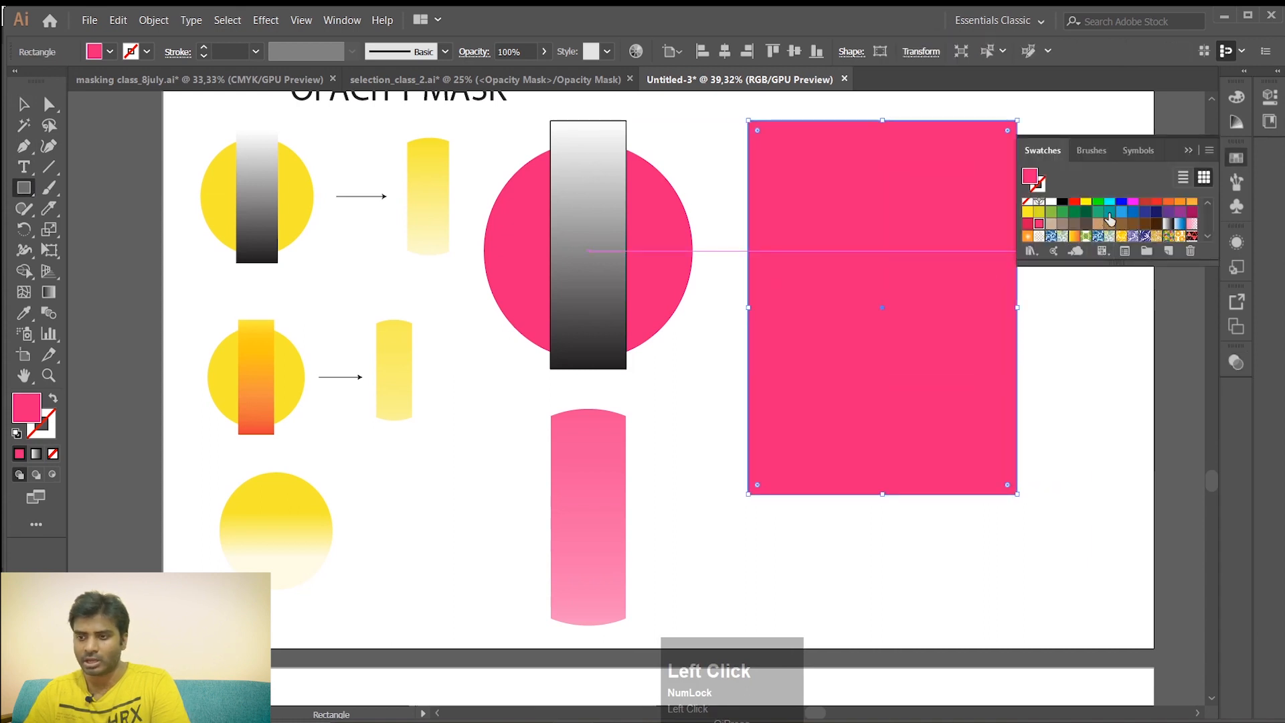
pyautogui.click(1122, 211)
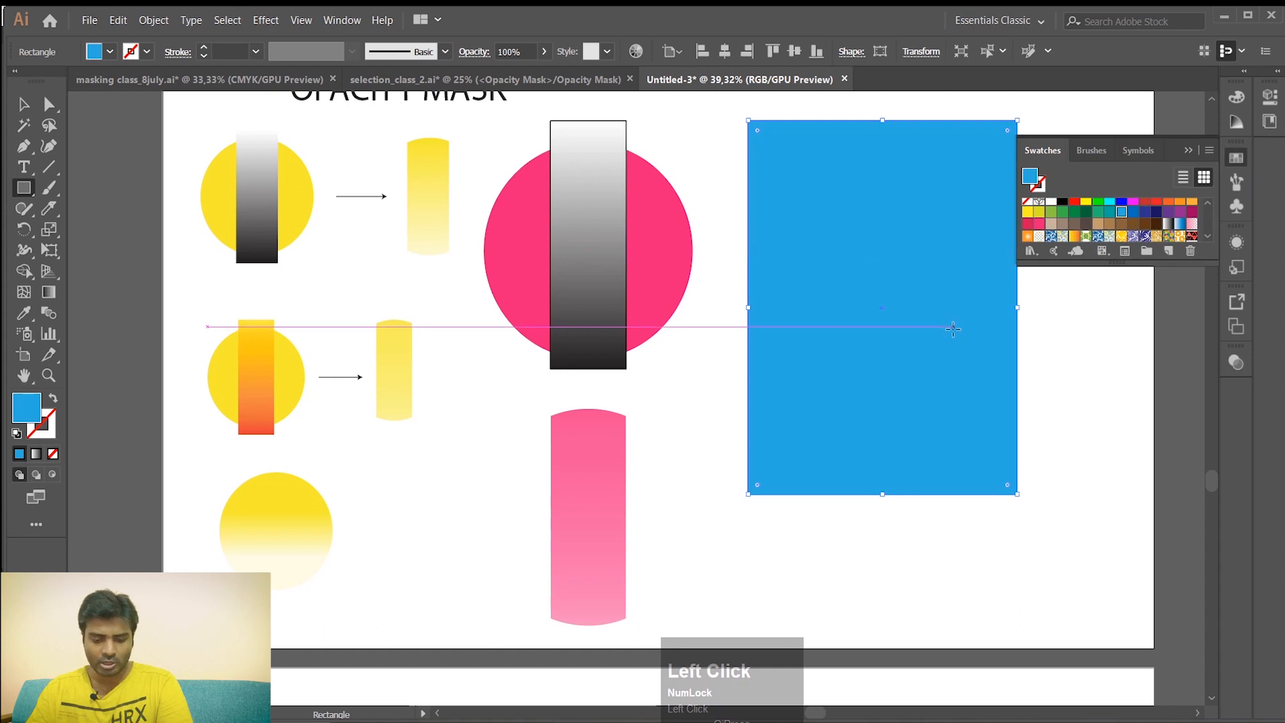
pyautogui.hotkey('ctrl', 'shift', '[')
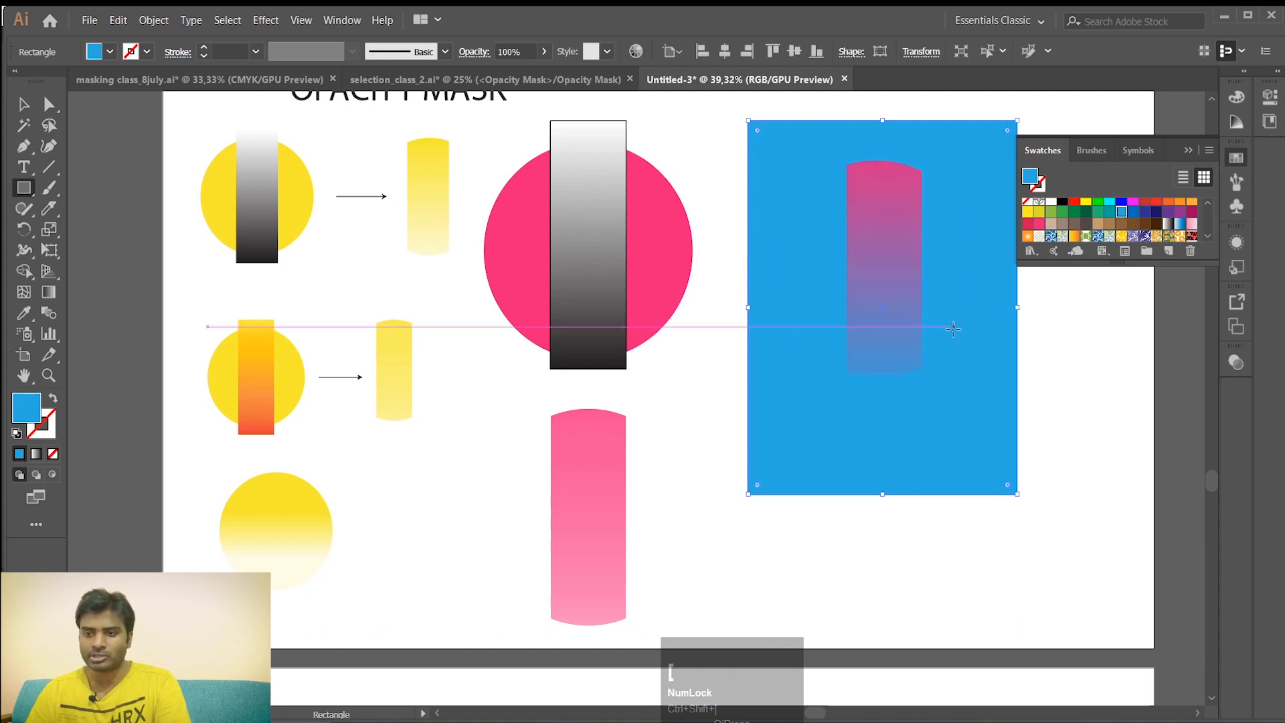
pyautogui.click(24, 104)
pyautogui.click(668, 129)
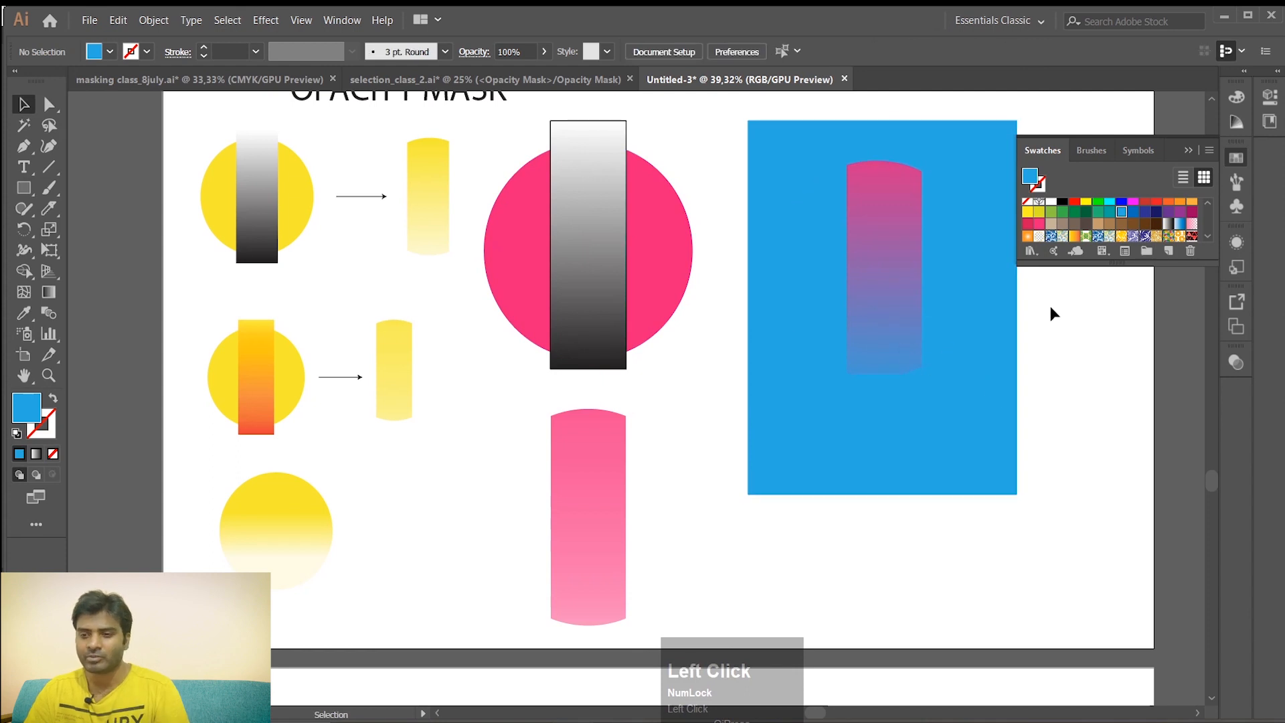
# Try the Multiply, Lighten, Color Dodge and Overlay blending modes on the masked circle over the blue rectangle, ending on Hard Light
pyautogui.click(894, 187)
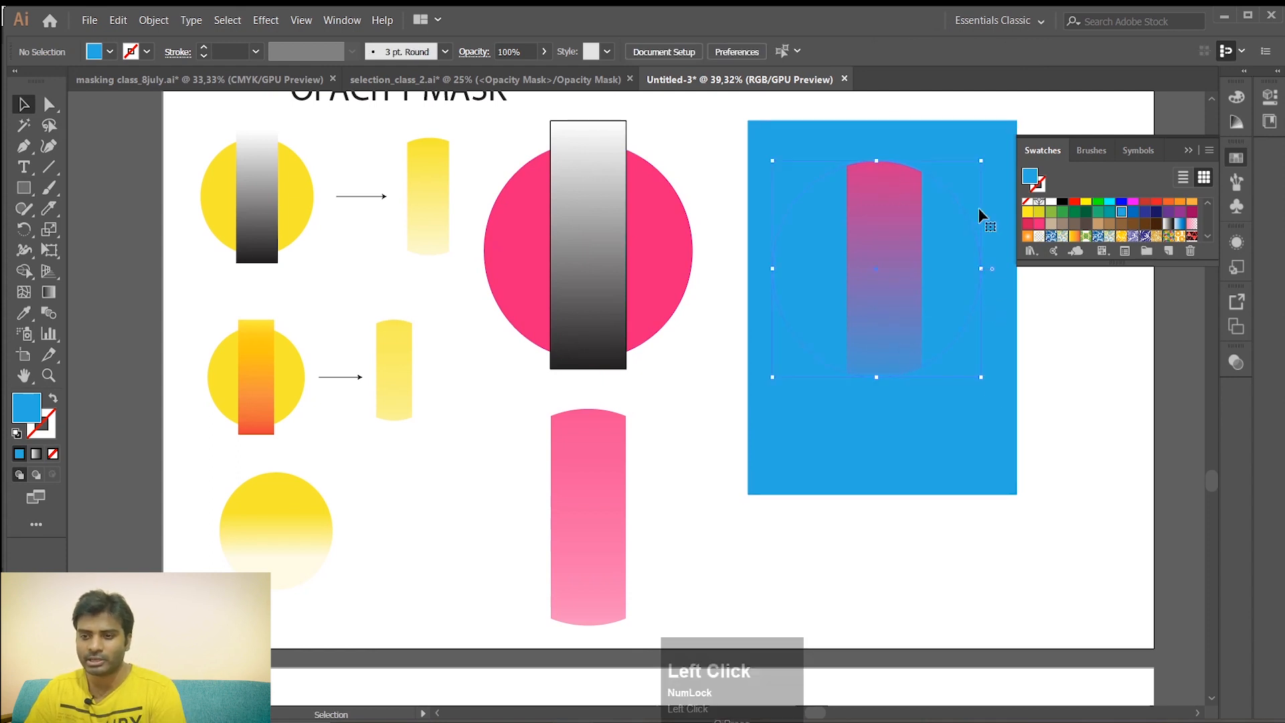
pyautogui.click(1235, 360)
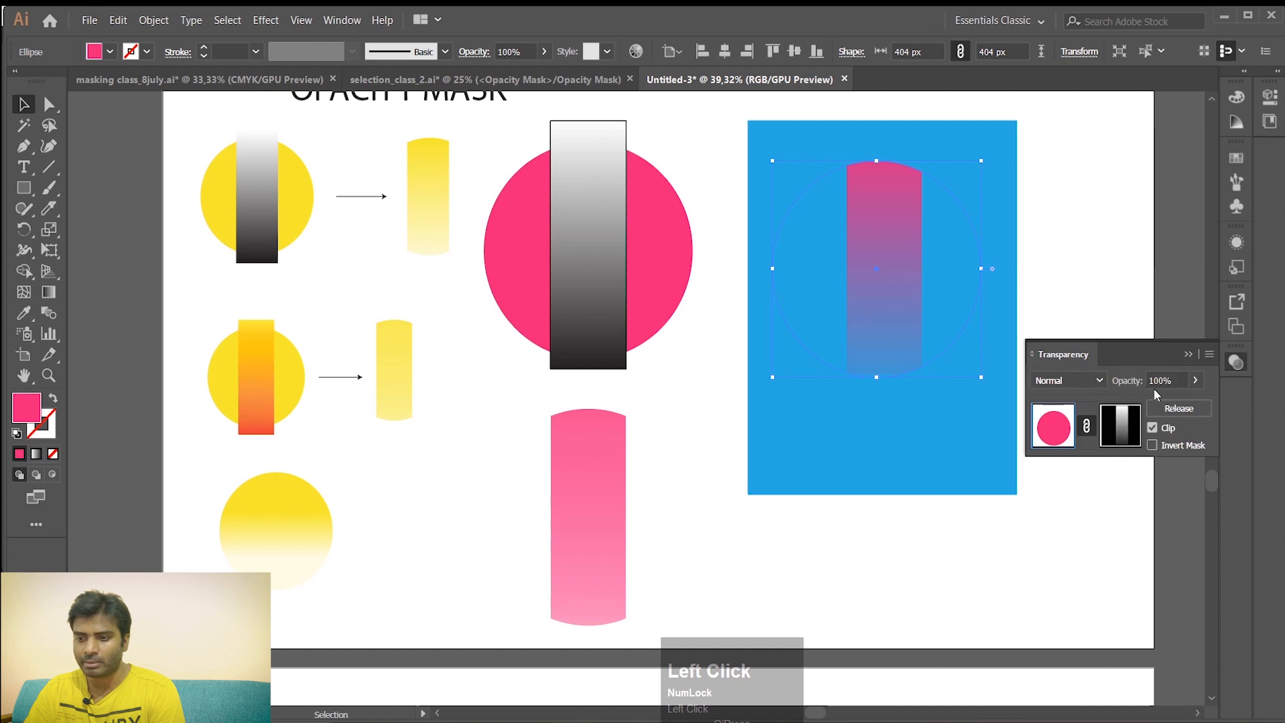
pyautogui.click(1099, 380)
pyautogui.click(1079, 441)
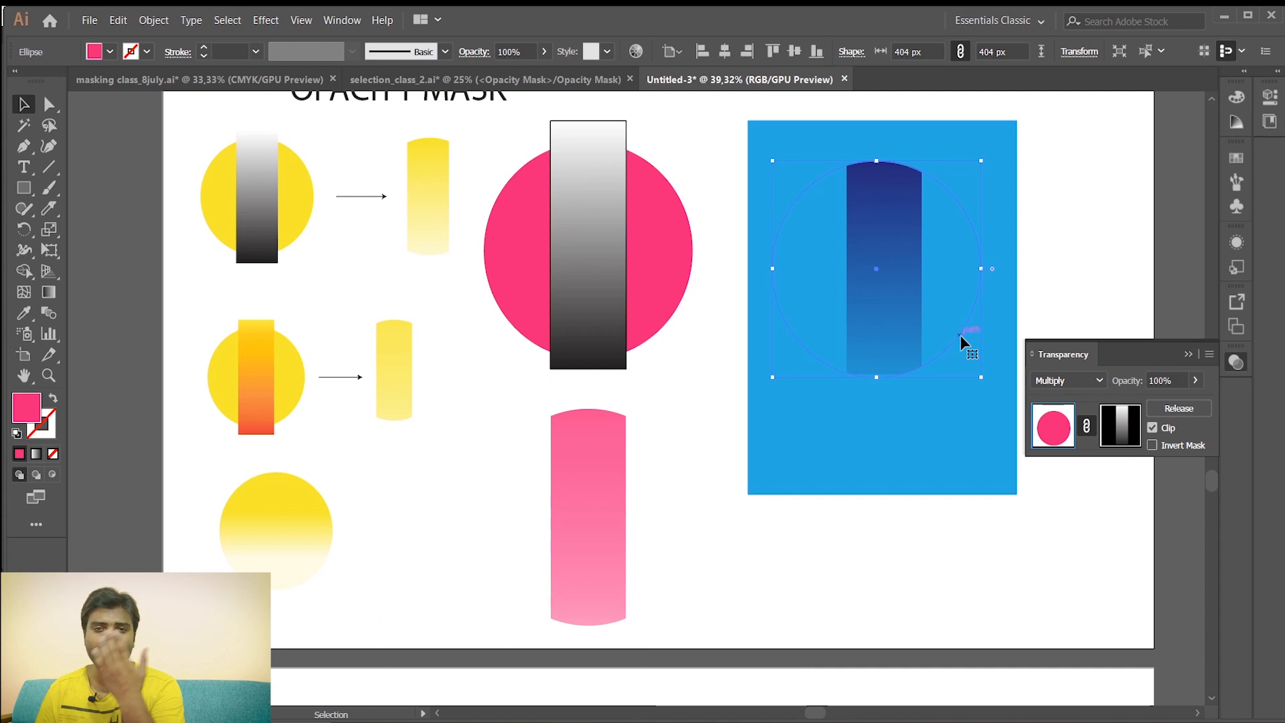
pyautogui.click(1086, 383)
pyautogui.click(1079, 488)
pyautogui.click(1098, 382)
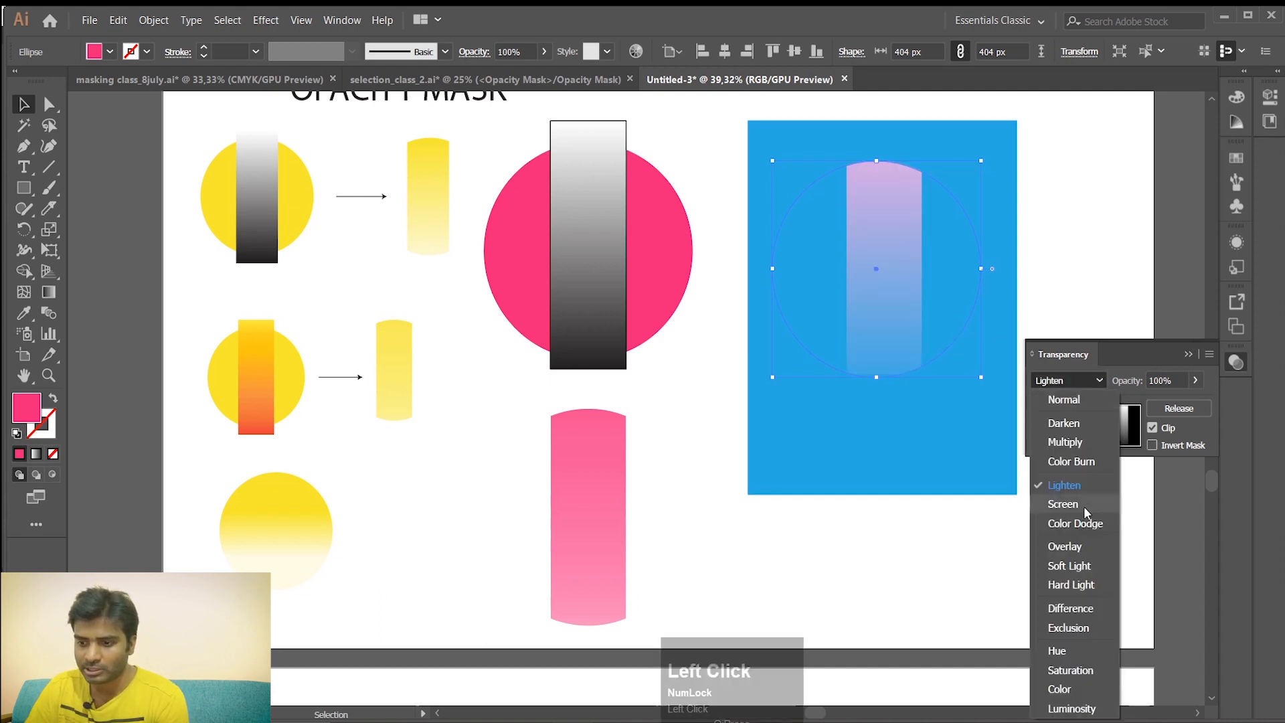
pyautogui.click(1086, 522)
pyautogui.click(1094, 382)
pyautogui.click(1068, 546)
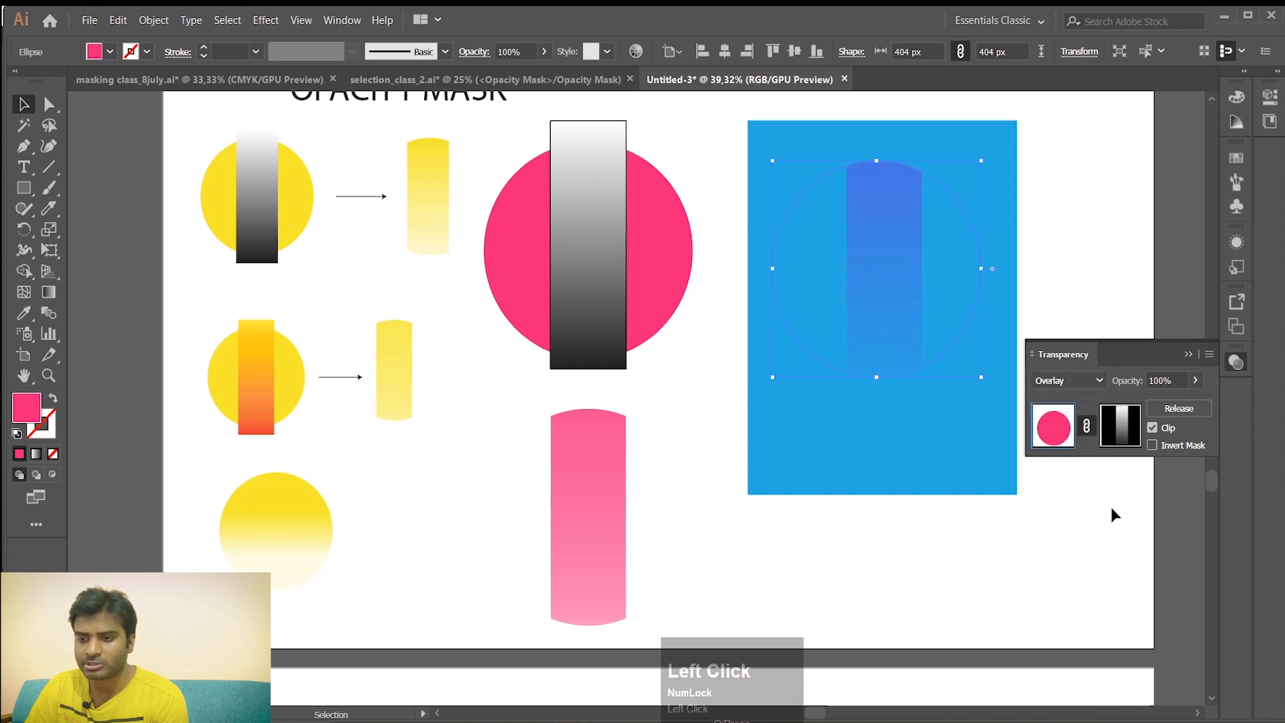
pyautogui.click(1099, 380)
pyautogui.click(1077, 585)
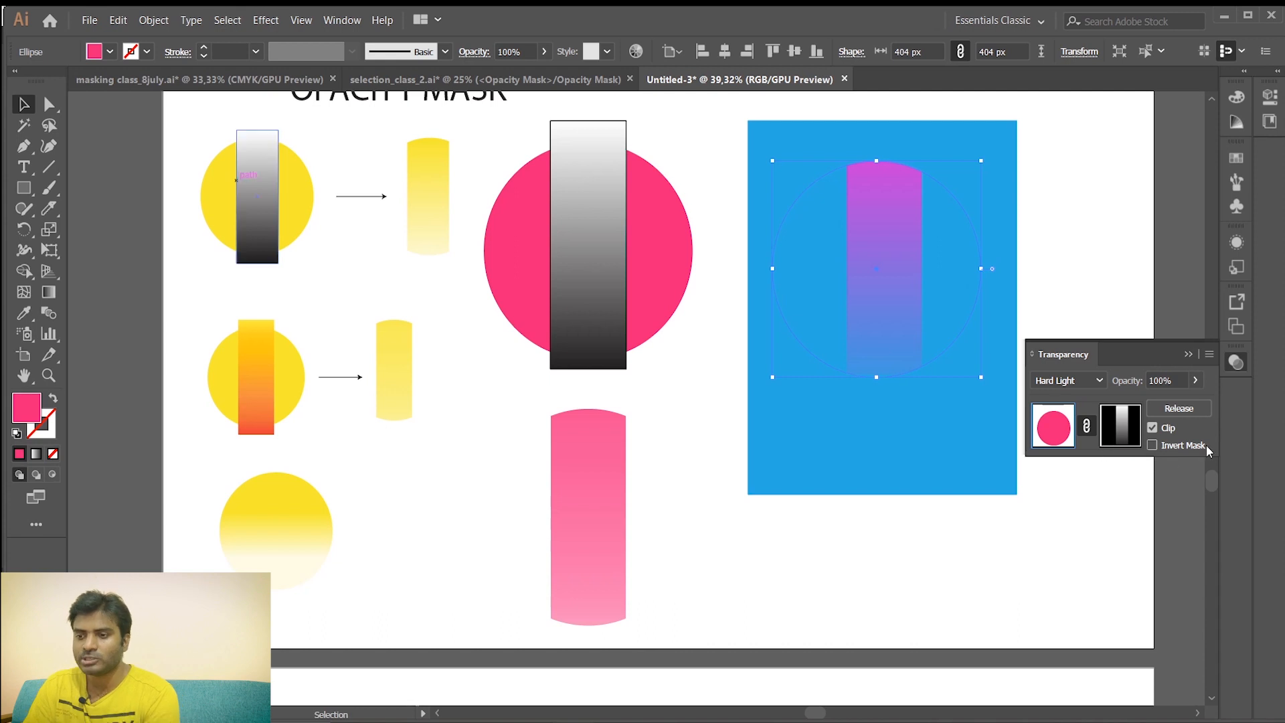
# Float the Transparency panel, delete the blue rectangle behind the masked circle, and select the masked circle
pyautogui.moveTo(1130, 347); pyautogui.dragTo(1141, 297)
pyautogui.click(925, 460)
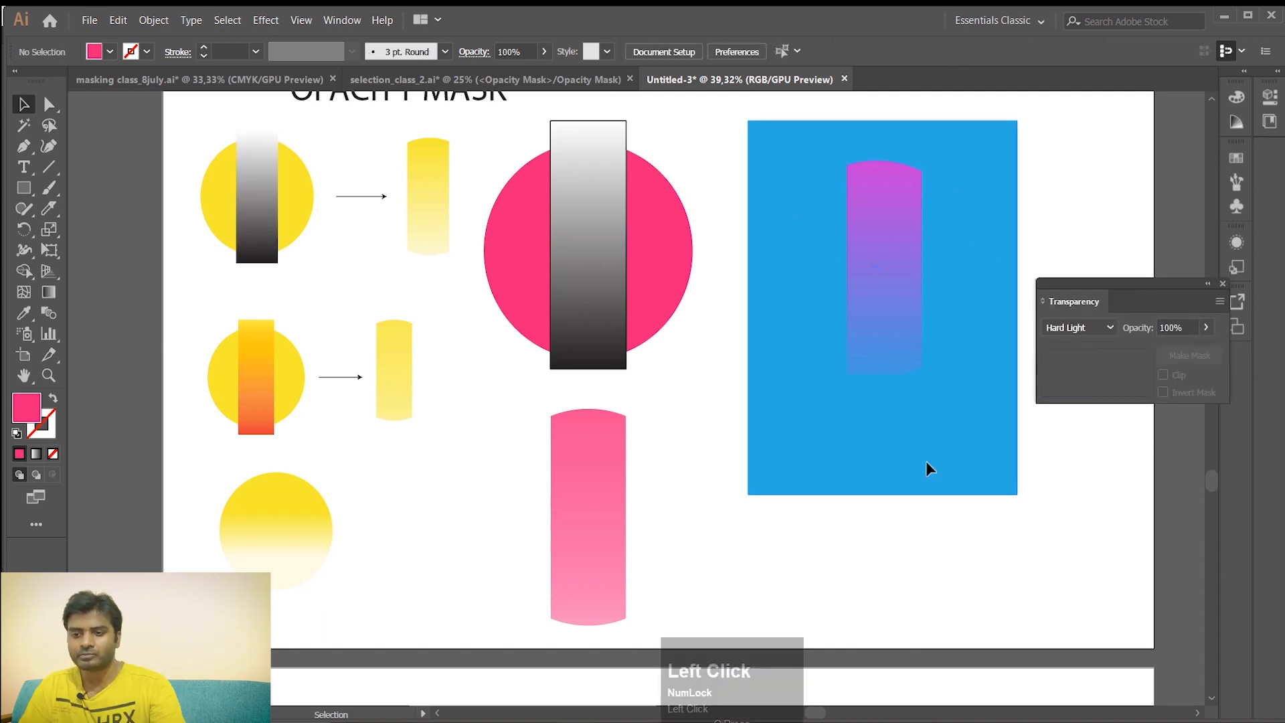
pyautogui.press('Delete')
pyautogui.scroll(-1, 908, 474)
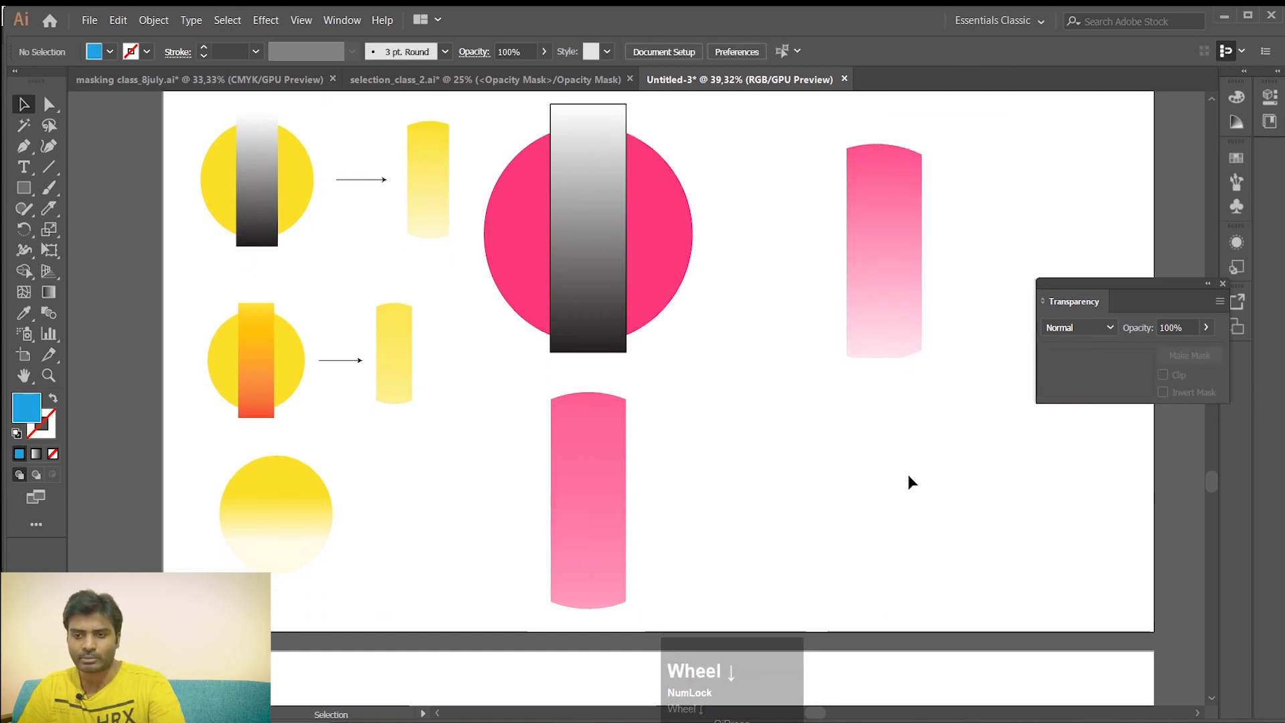
pyautogui.scroll(3, 901, 435)
pyautogui.click(883, 335)
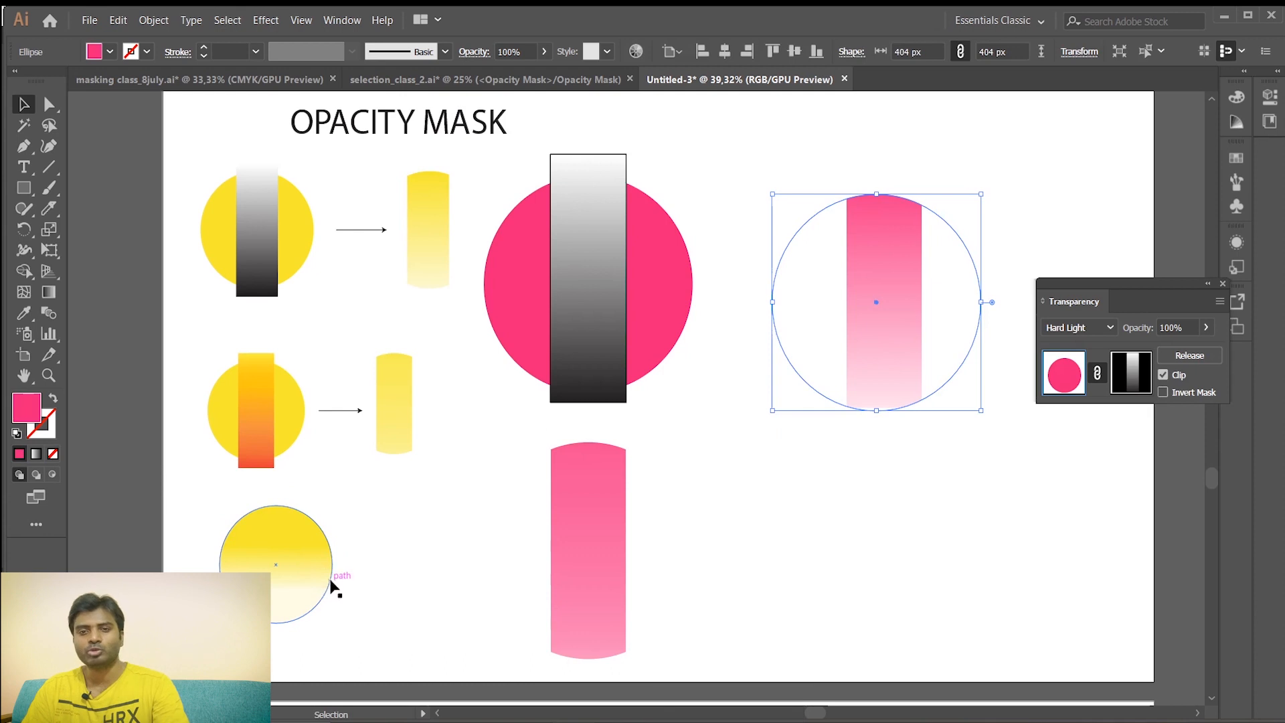
# On the empty artboard below, draw a tall rounded rectangle with the default fill and stroke and round its corners to the maximum
pyautogui.scroll(-2, 847, 509)
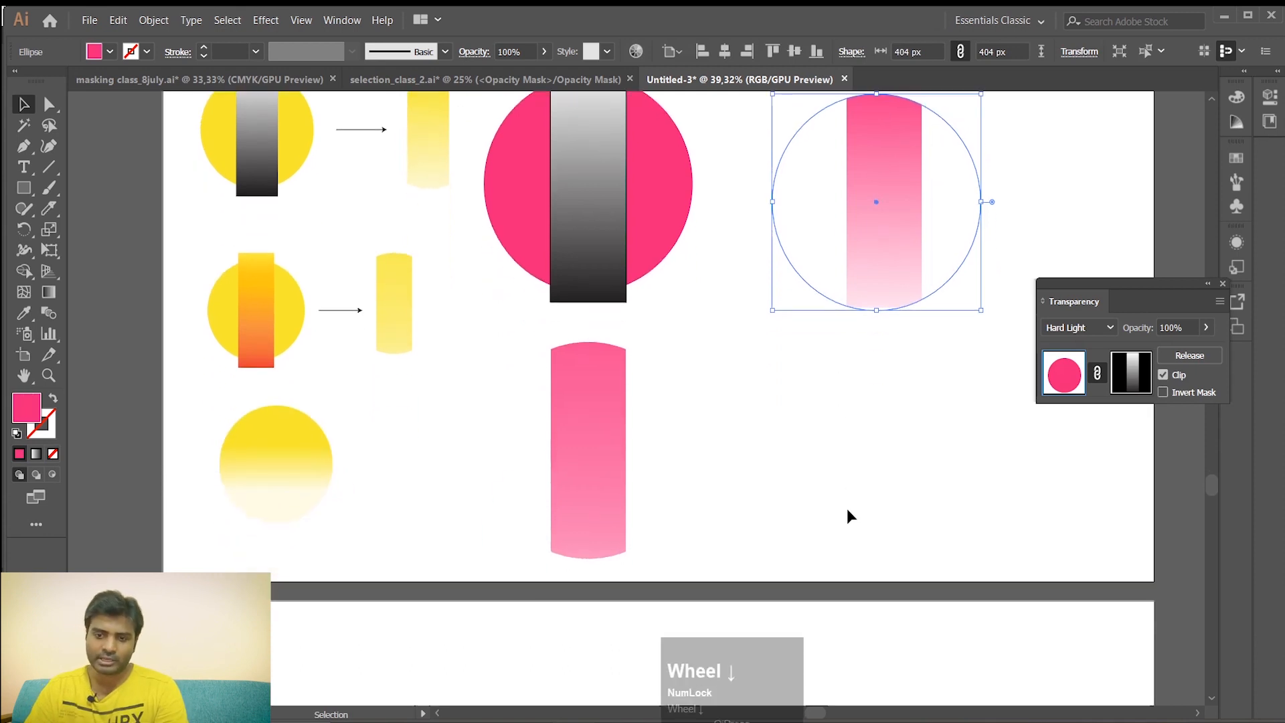
pyautogui.scroll(1, 848, 509)
pyautogui.scroll(-5, 848, 508)
pyautogui.scroll(-3, 847, 515)
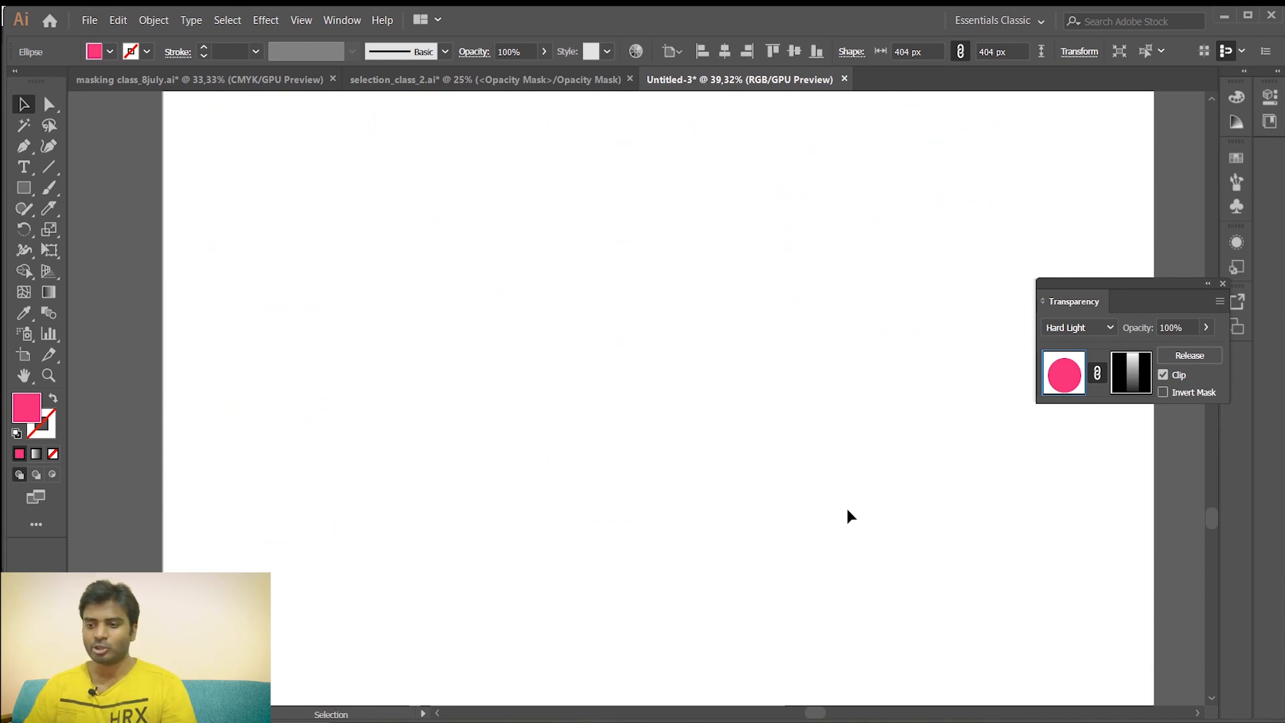
pyautogui.click(1223, 283)
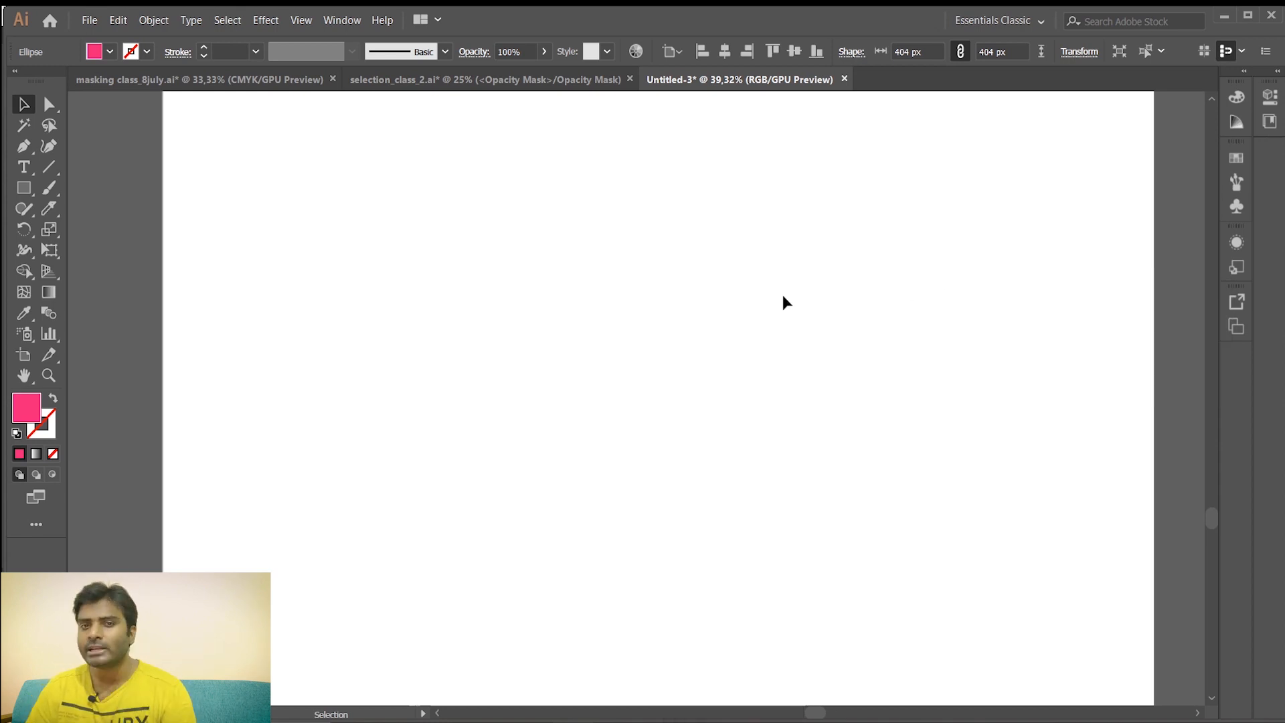
pyautogui.click(16, 433)
pyautogui.rightClick(24, 190)
pyautogui.click(100, 210)
pyautogui.moveTo(328, 180)
pyautogui.mouseDown()
pyautogui.moveTo(554, 531)
pyautogui.moveTo(591, 613)
pyautogui.mouseUp()
pyautogui.moveTo(581, 192); pyautogui.dragTo(421, 483)
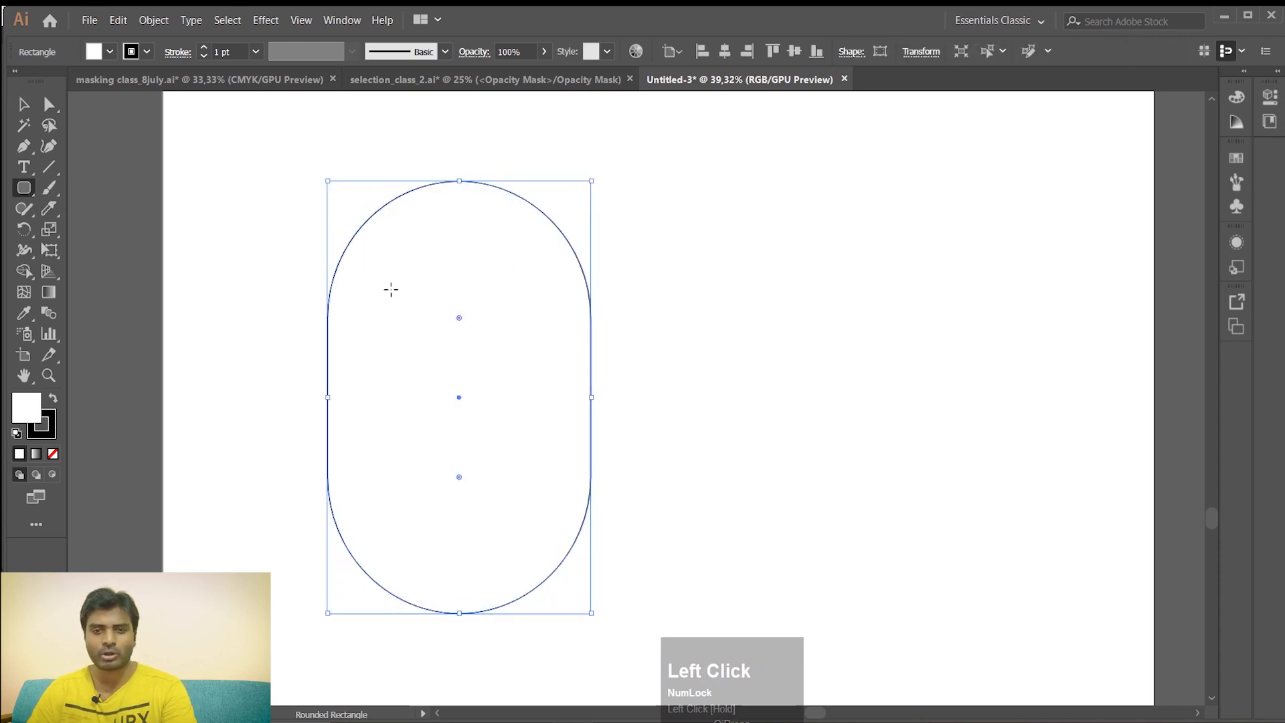
# Increase the stroke weight of the tall rounded rectangle to 5 pt
pyautogui.moveTo(27, 86); pyautogui.dragTo(26, 89)
pyautogui.click(25, 106)
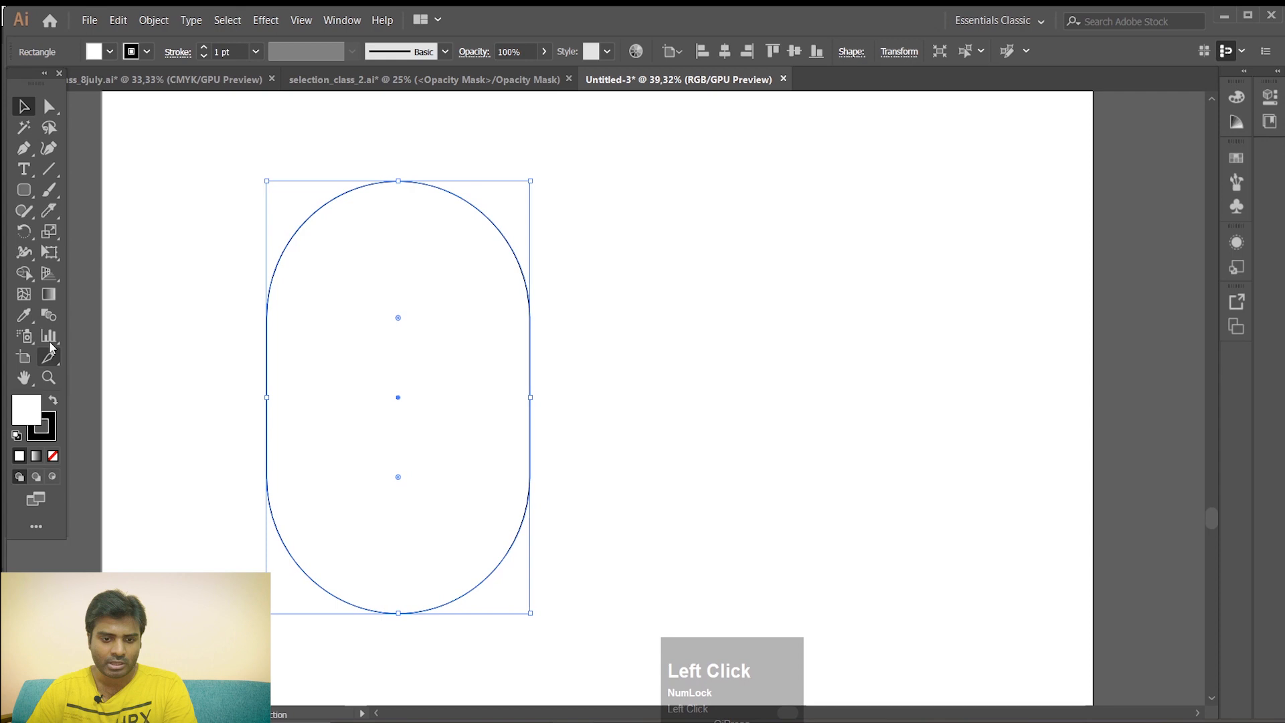
pyautogui.click(54, 435)
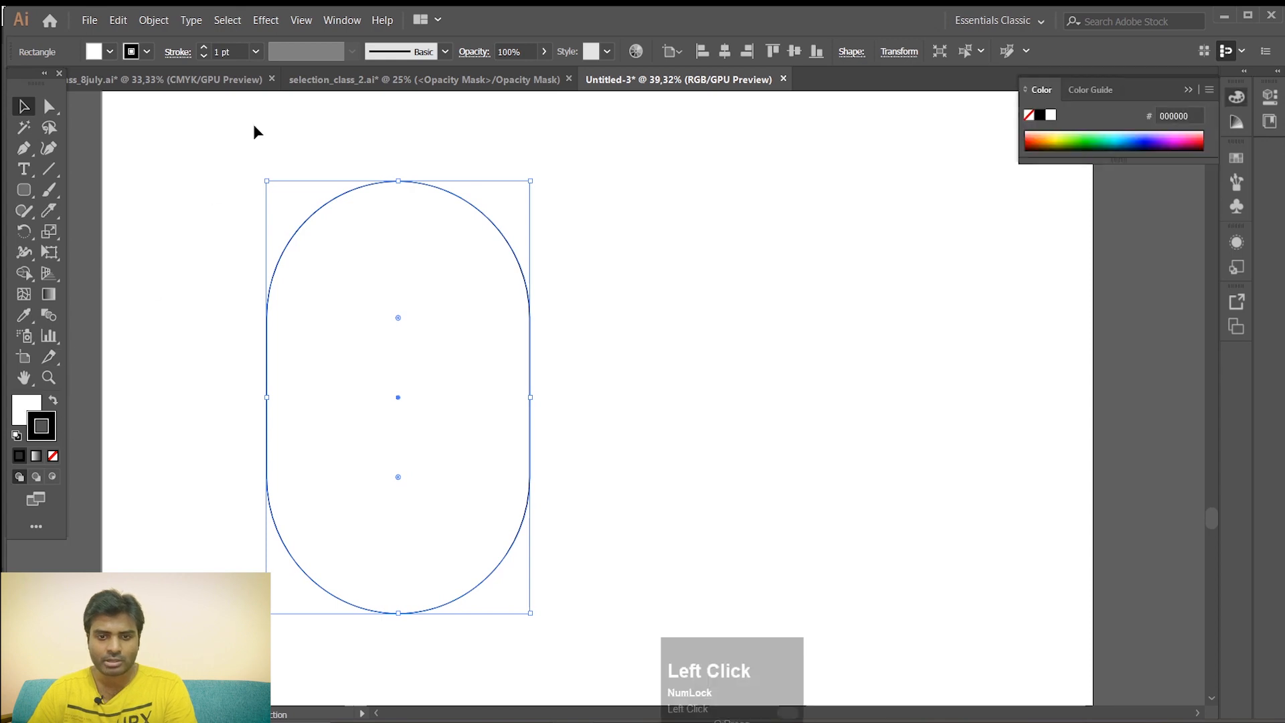
pyautogui.click(205, 48)
pyautogui.click(205, 48)
pyautogui.click(205, 48)
pyautogui.click(205, 49)
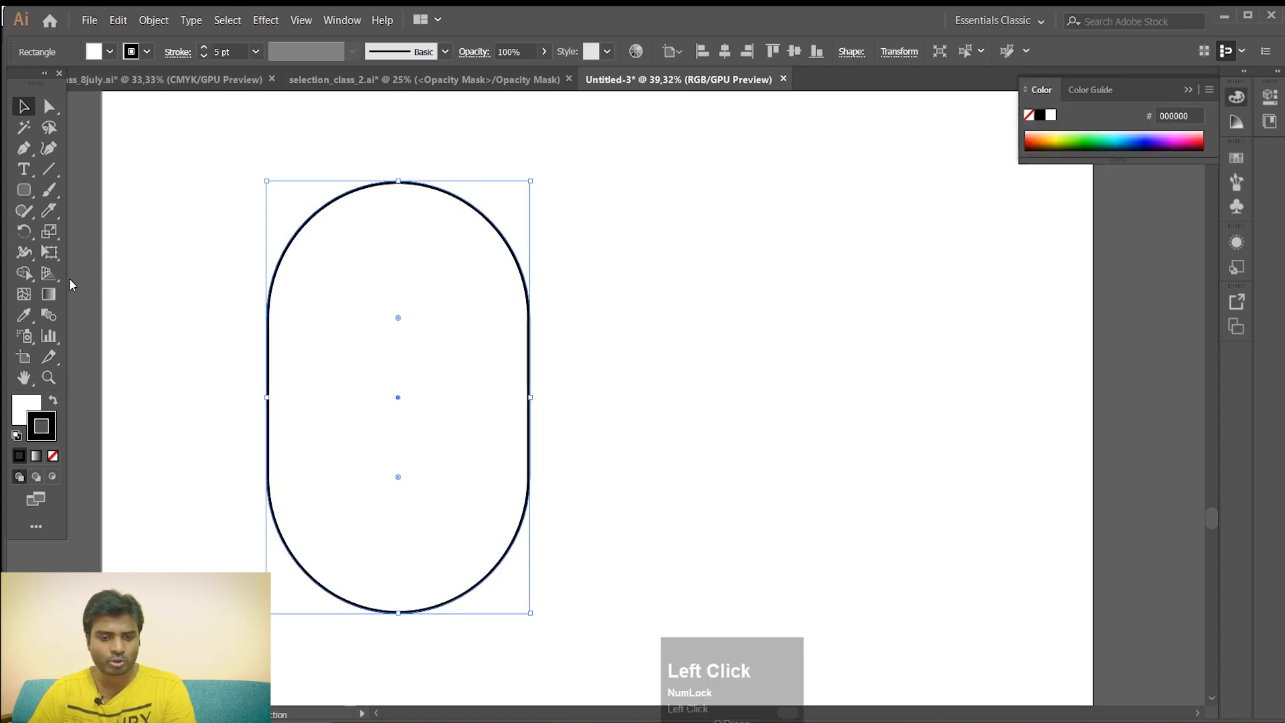
# Fill the rounded rectangle from the colour spectrum, trying several blues and settling on a medium sky blue
pyautogui.click(22, 410)
pyautogui.click(1138, 133)
pyautogui.click(1136, 135)
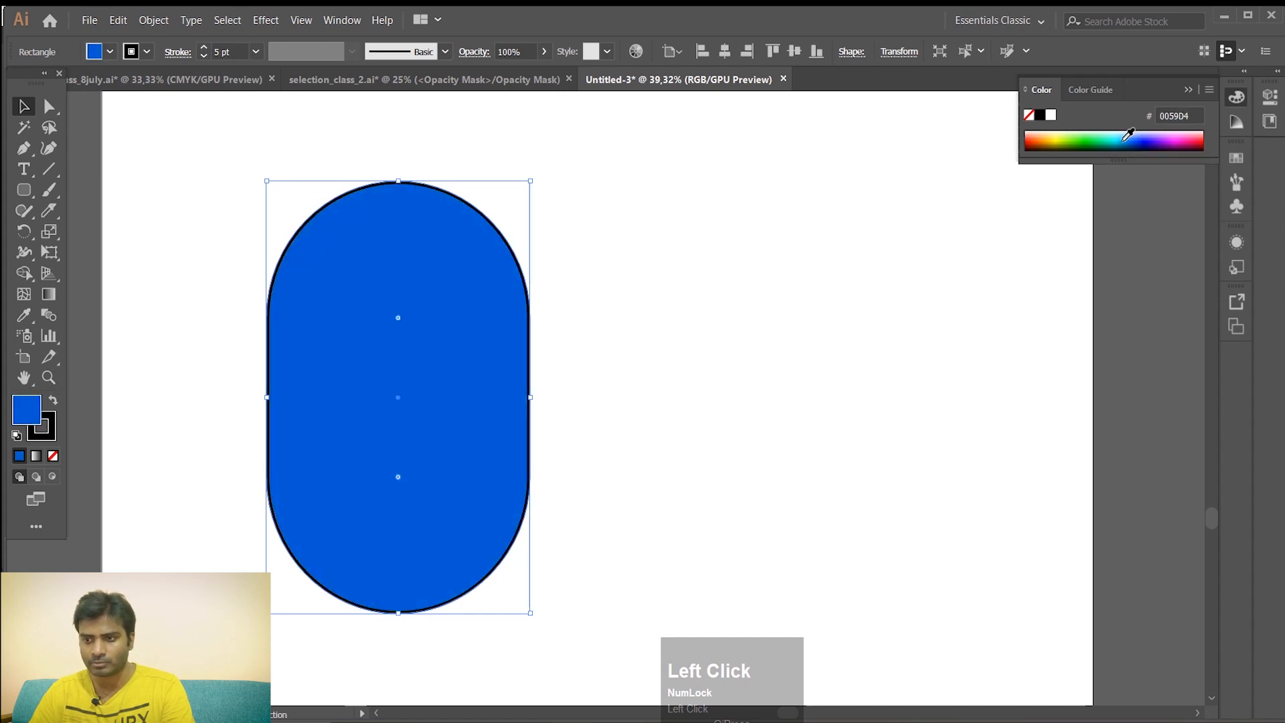
pyautogui.click(1128, 135)
pyautogui.click(1119, 135)
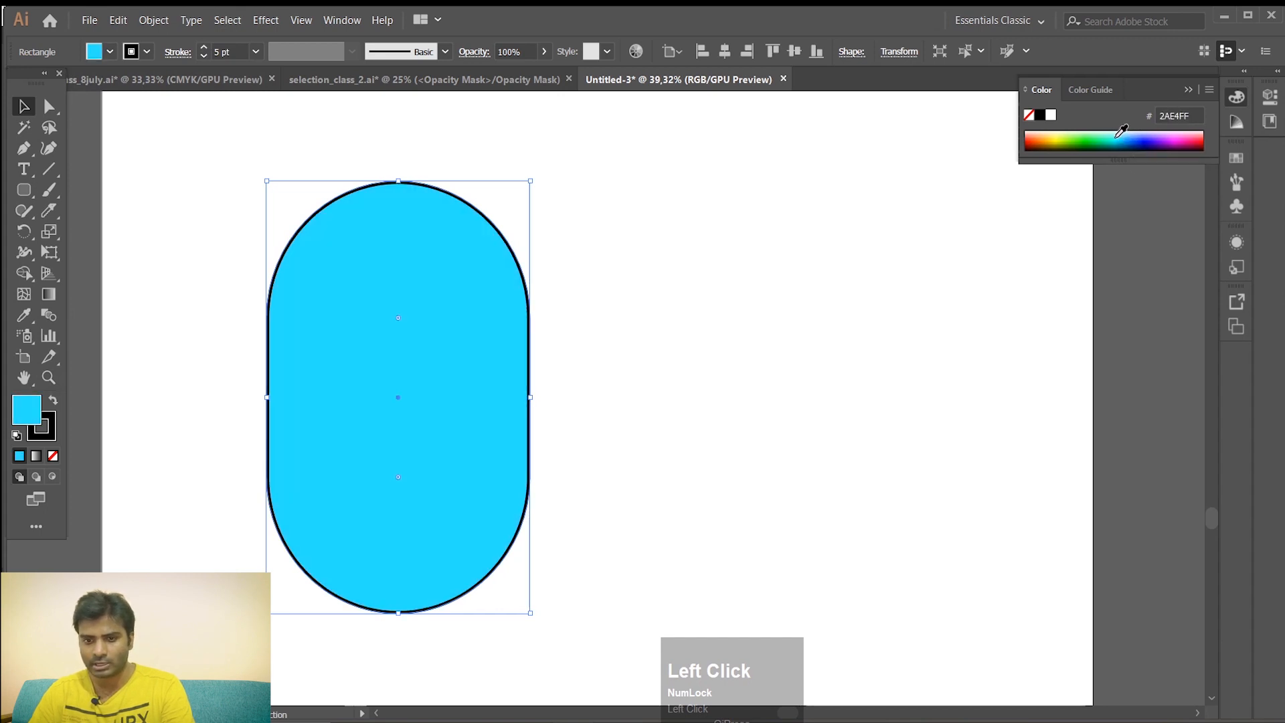
pyautogui.click(1120, 135)
pyautogui.click(1124, 134)
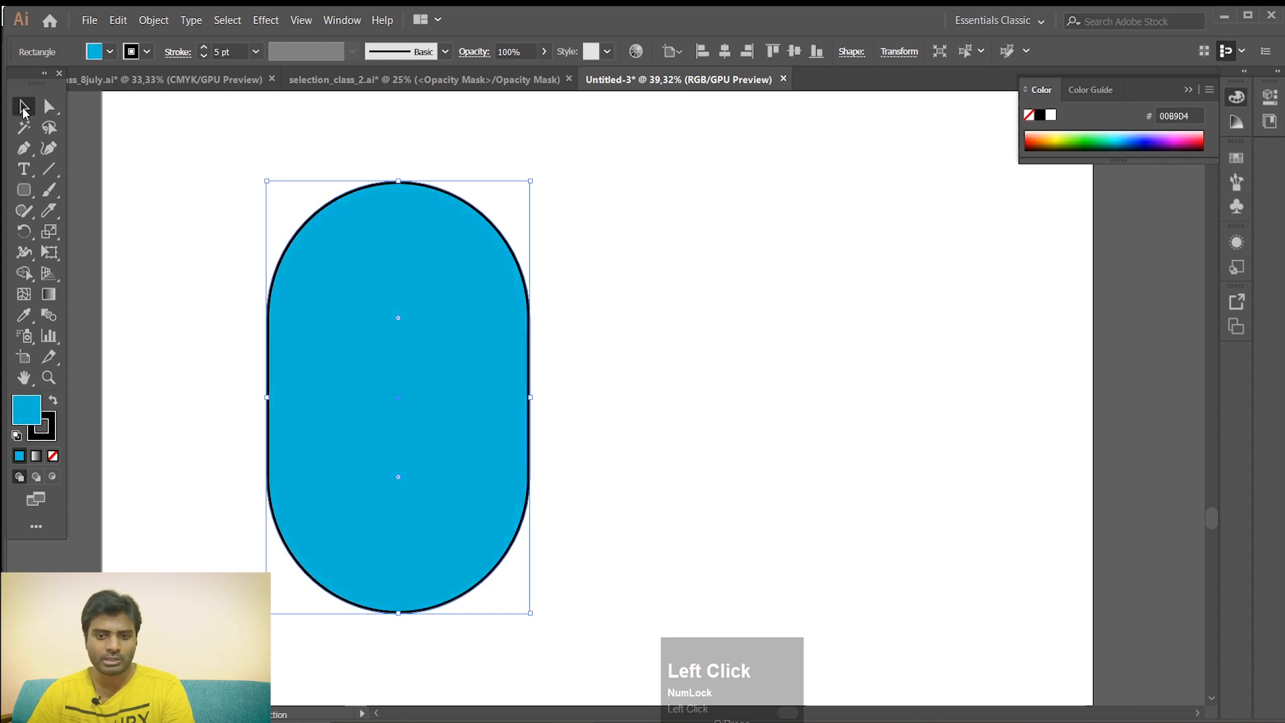
# Remove the stroke from the blue rounded rectangle and make its fill the active attribute
pyautogui.click(41, 435)
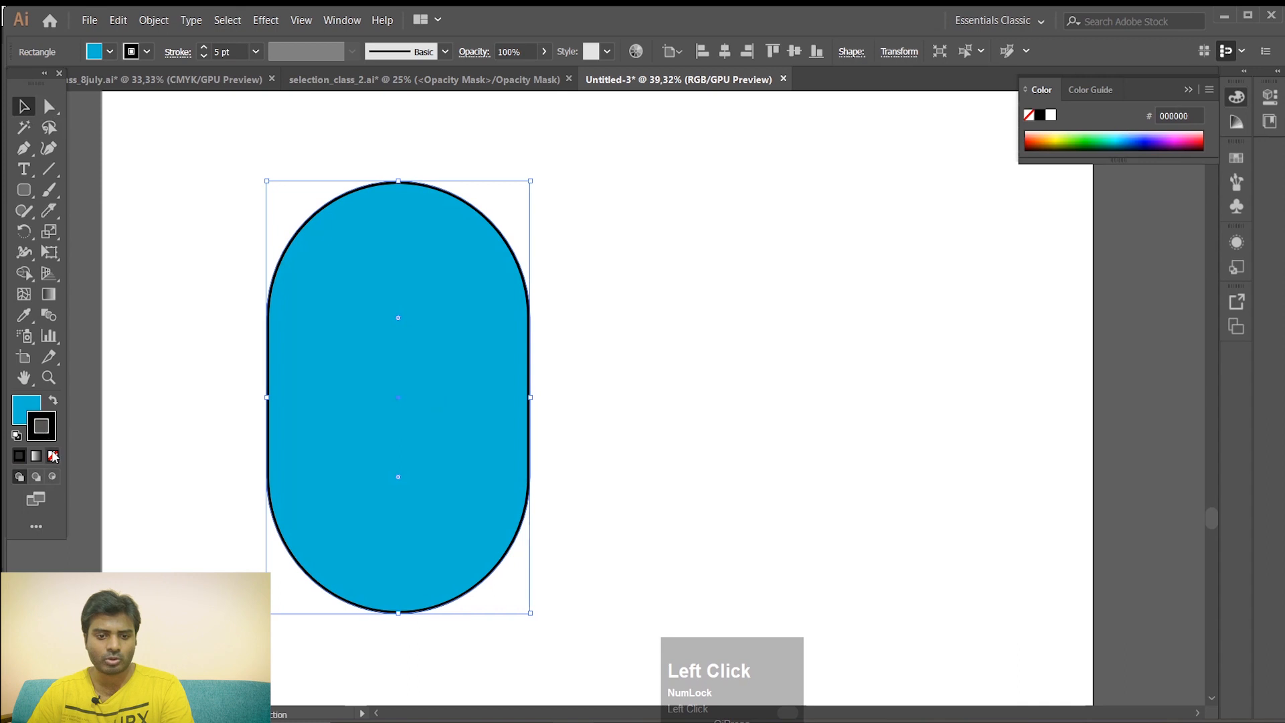
pyautogui.click(53, 456)
pyautogui.click(27, 409)
pyautogui.click(172, 424)
# Turn on Draw Inside mode for the blue rounded rectangle and deselect it
pyautogui.click(455, 418)
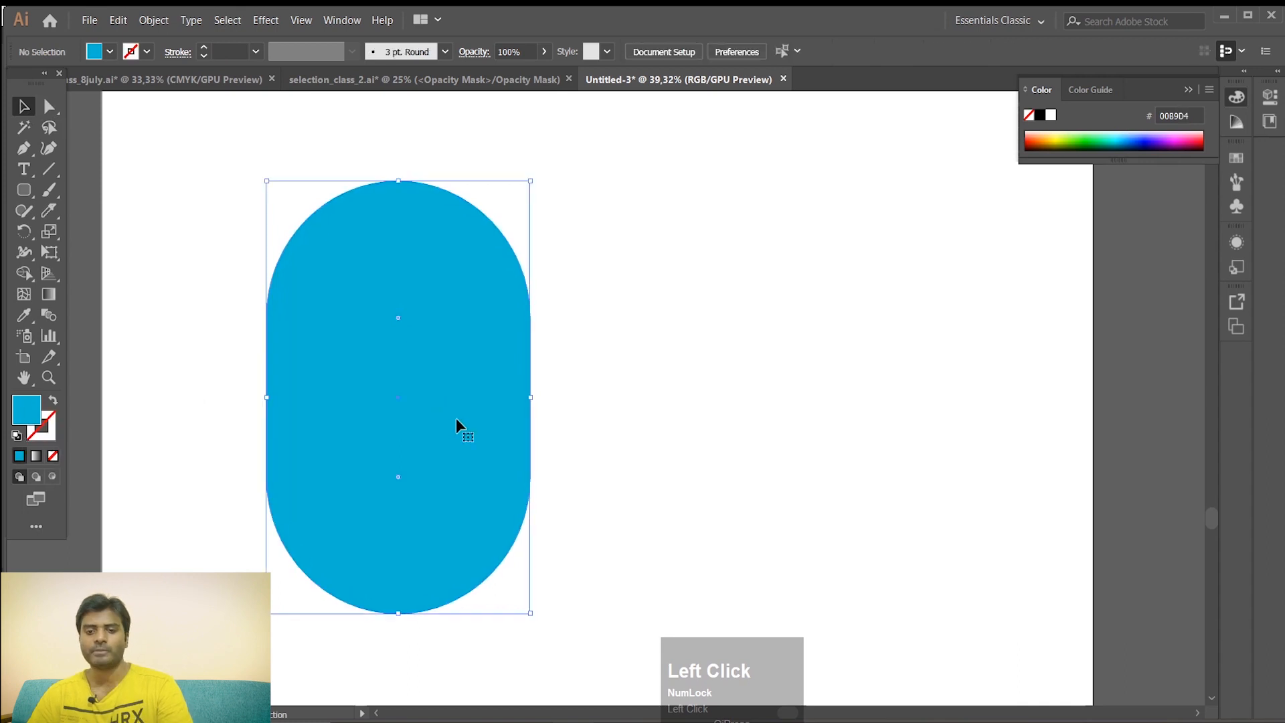
pyautogui.click(736, 472)
pyautogui.click(470, 411)
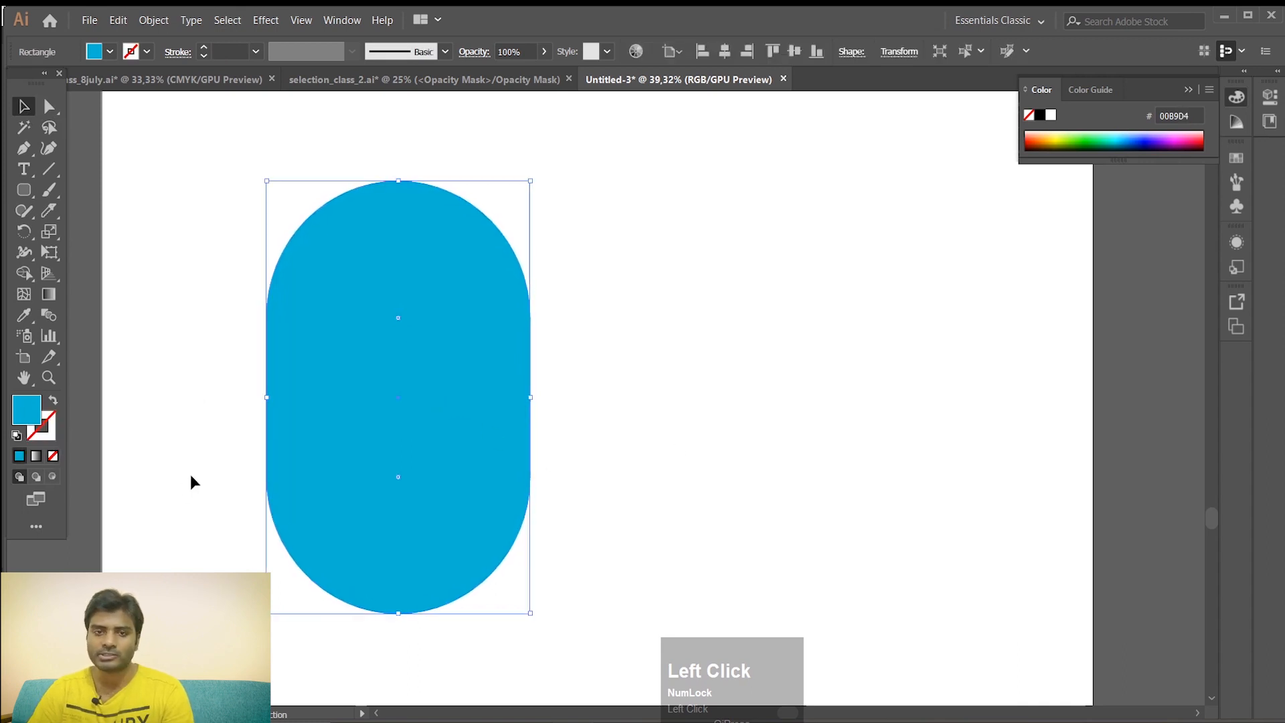
pyautogui.click(51, 478)
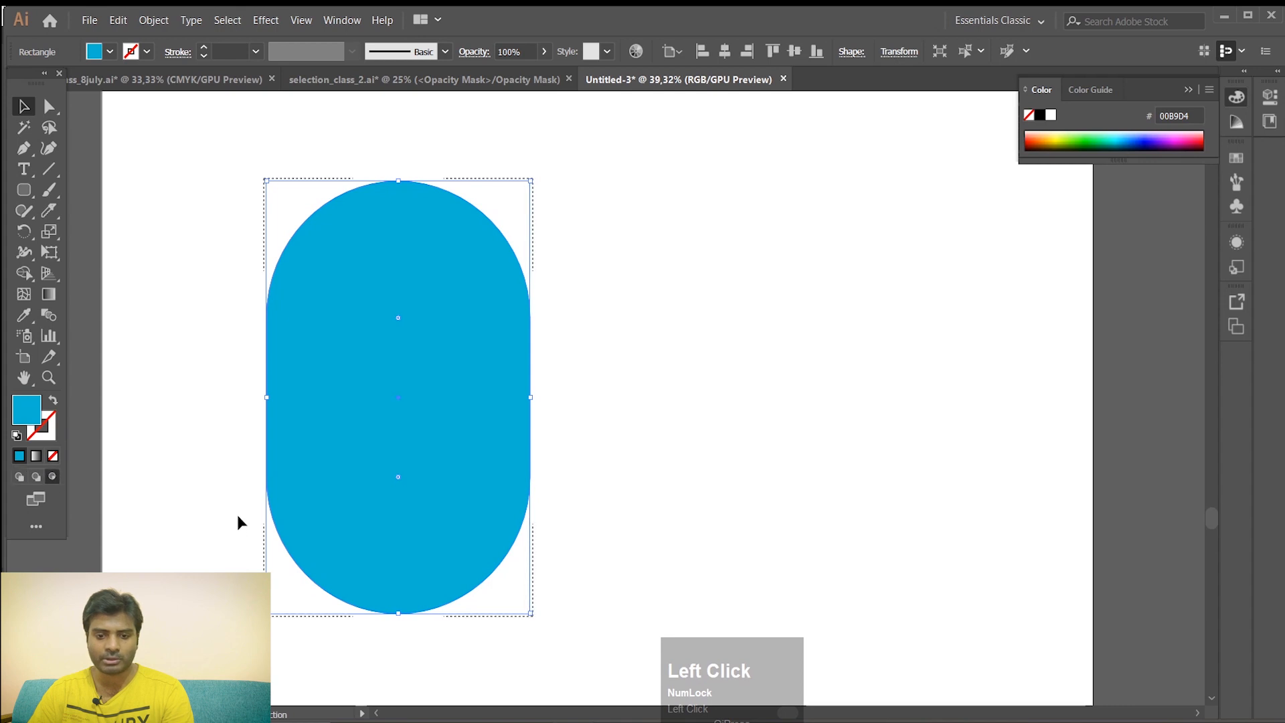
pyautogui.click(202, 391)
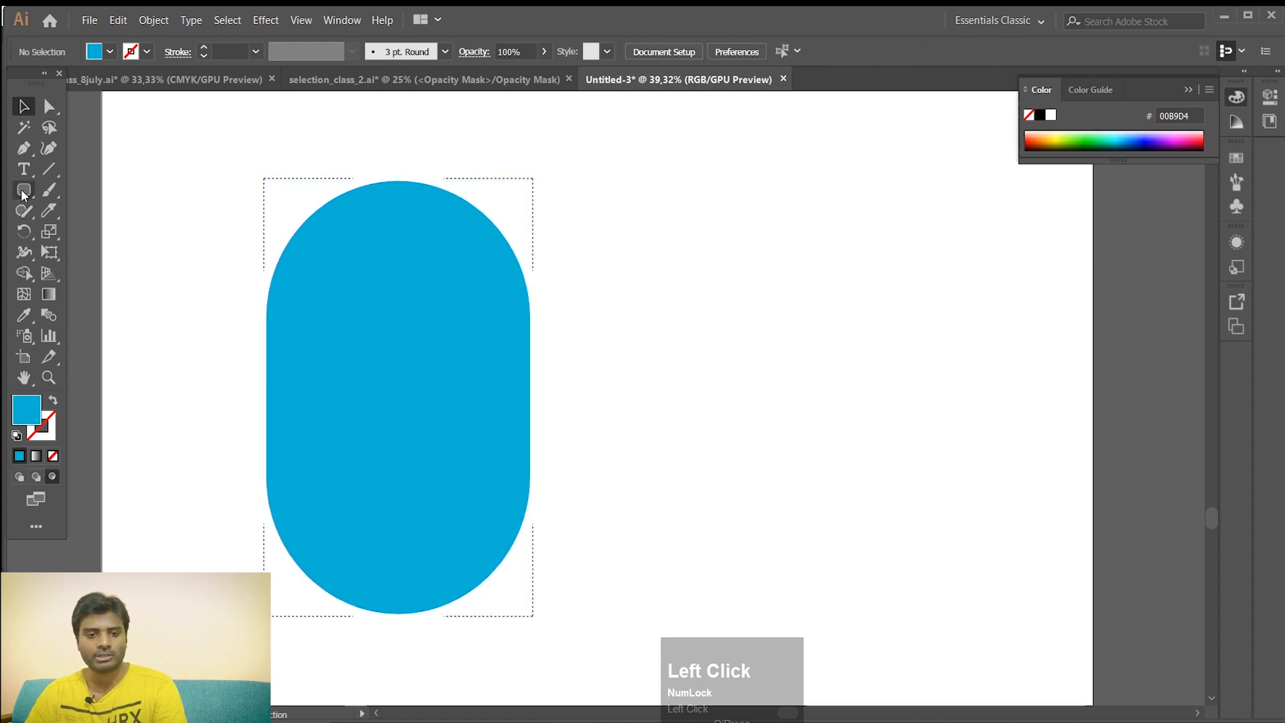
# Open the Vonster Patterns library from the decorative pattern swatches, placing and enlarging it beside the blue shape
pyautogui.click(1187, 92)
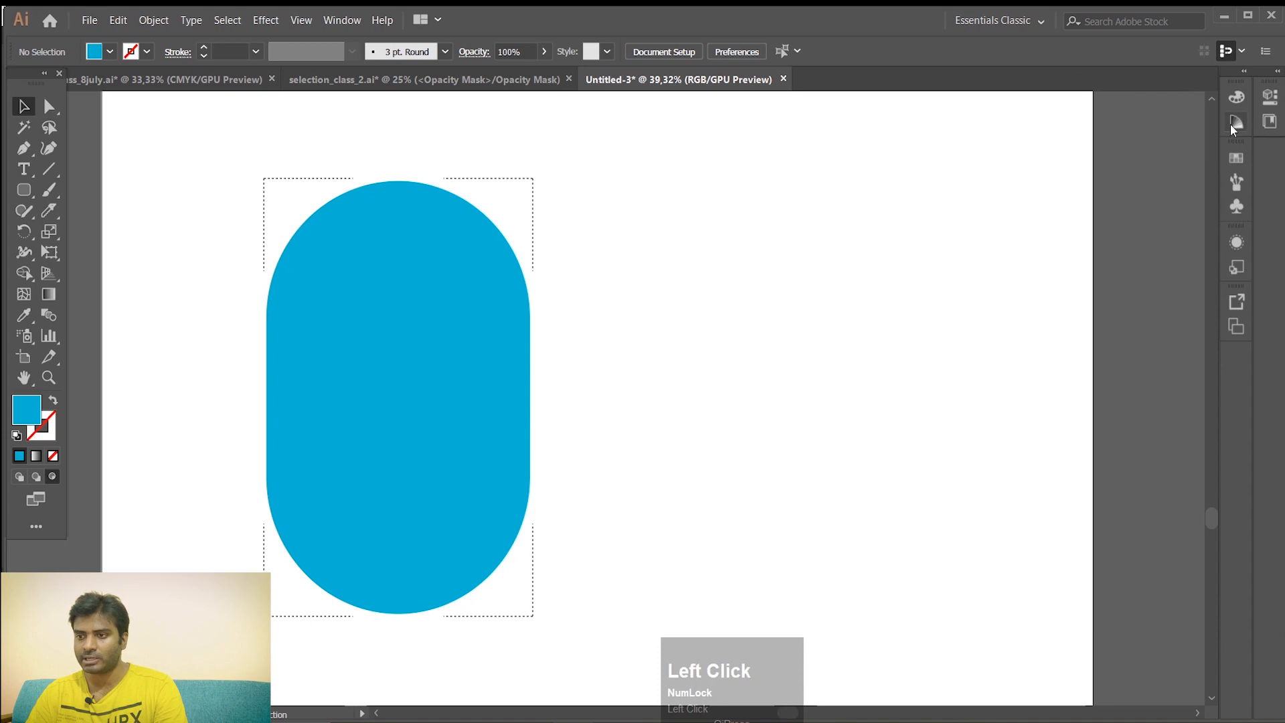
pyautogui.click(1236, 157)
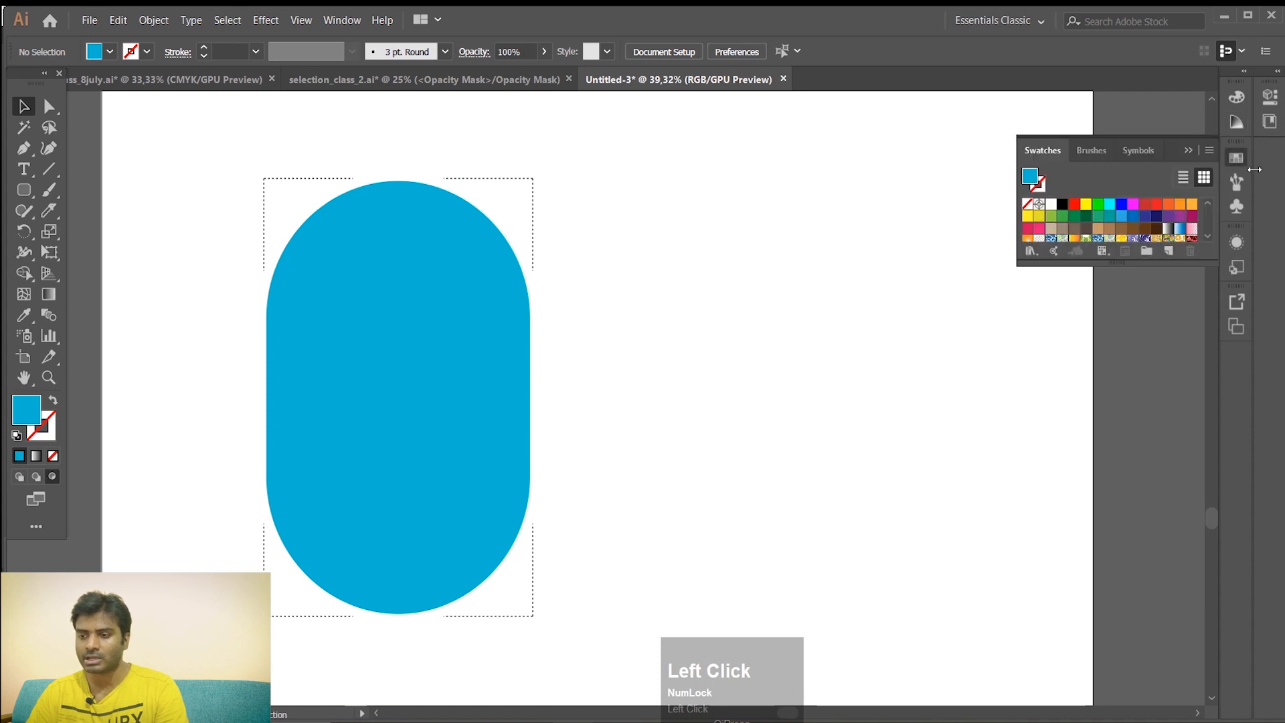
pyautogui.click(1032, 251)
pyautogui.moveTo(1077, 533)
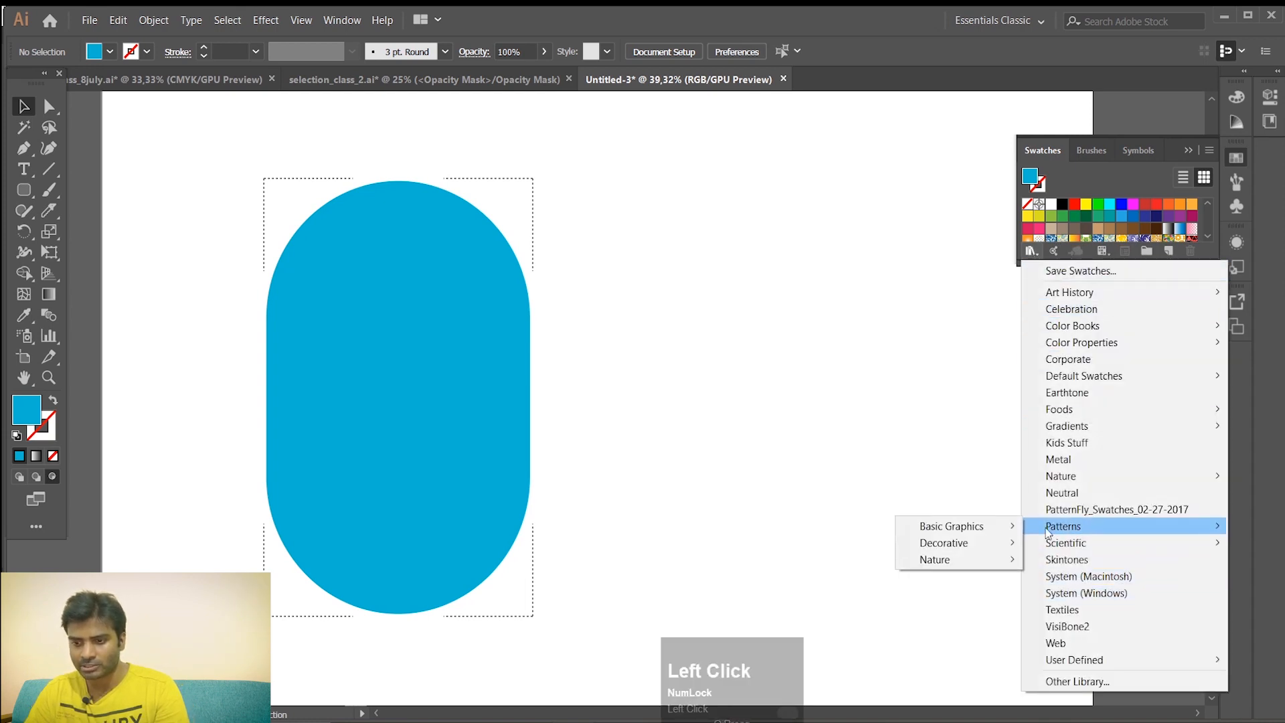
pyautogui.moveTo(977, 543)
pyautogui.click(1052, 559)
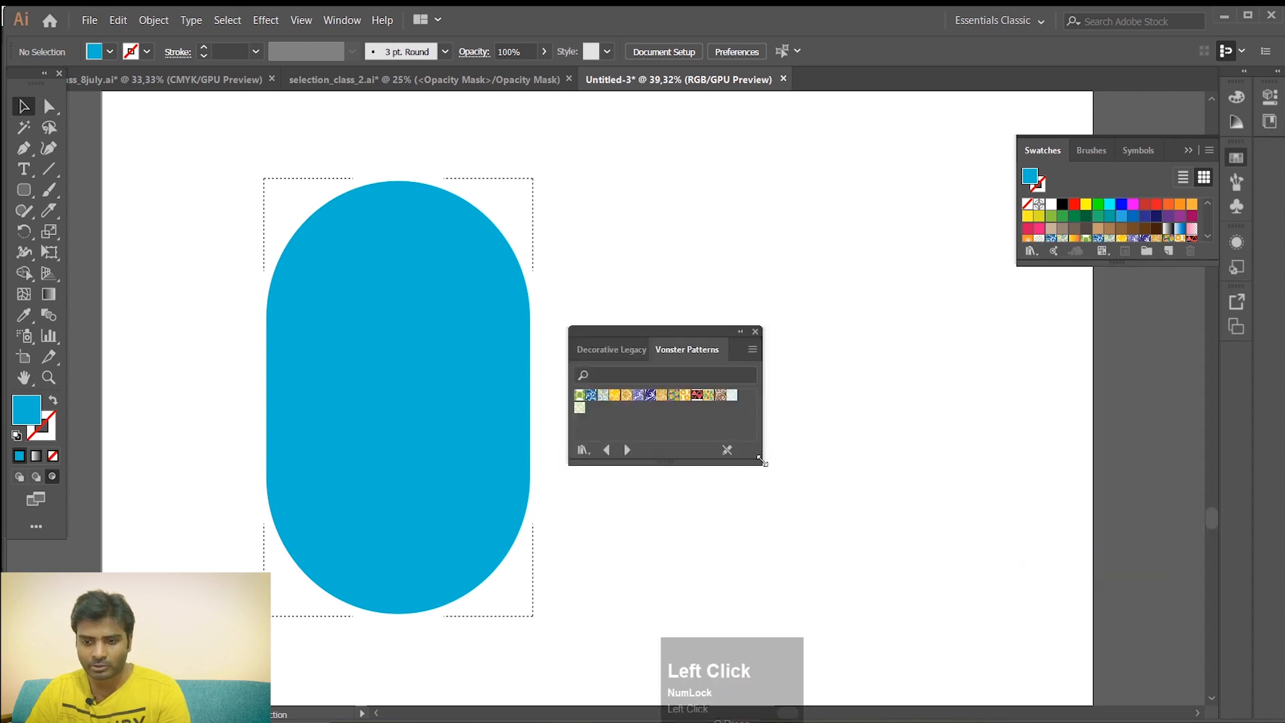
pyautogui.moveTo(669, 336); pyautogui.dragTo(732, 326)
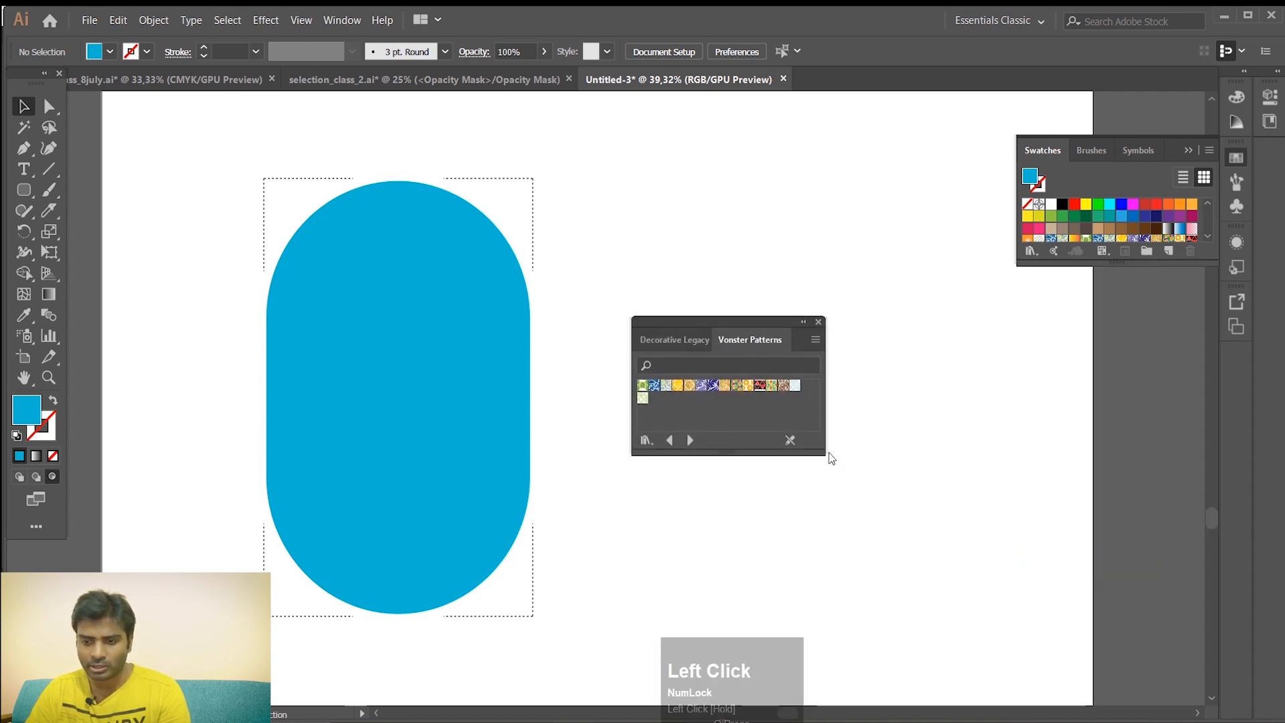
pyautogui.moveTo(824, 453); pyautogui.dragTo(935, 505)
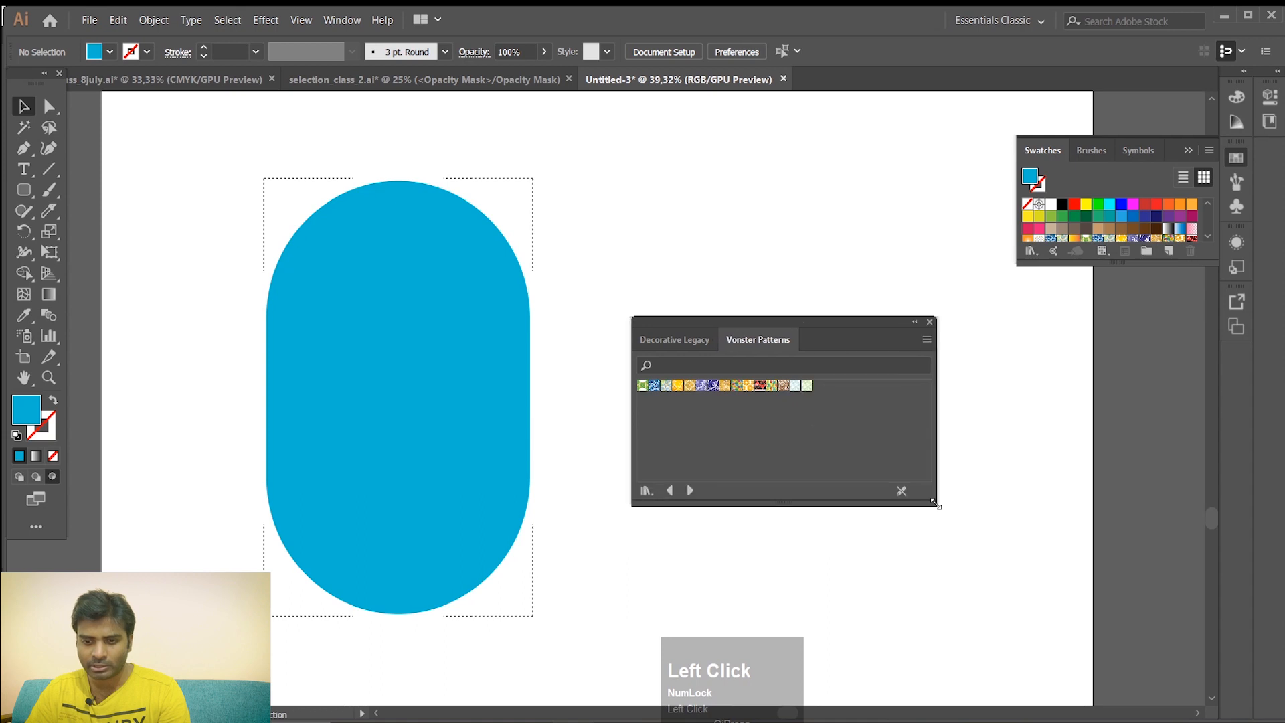
pyautogui.rightClick(23, 192)
pyautogui.click(87, 234)
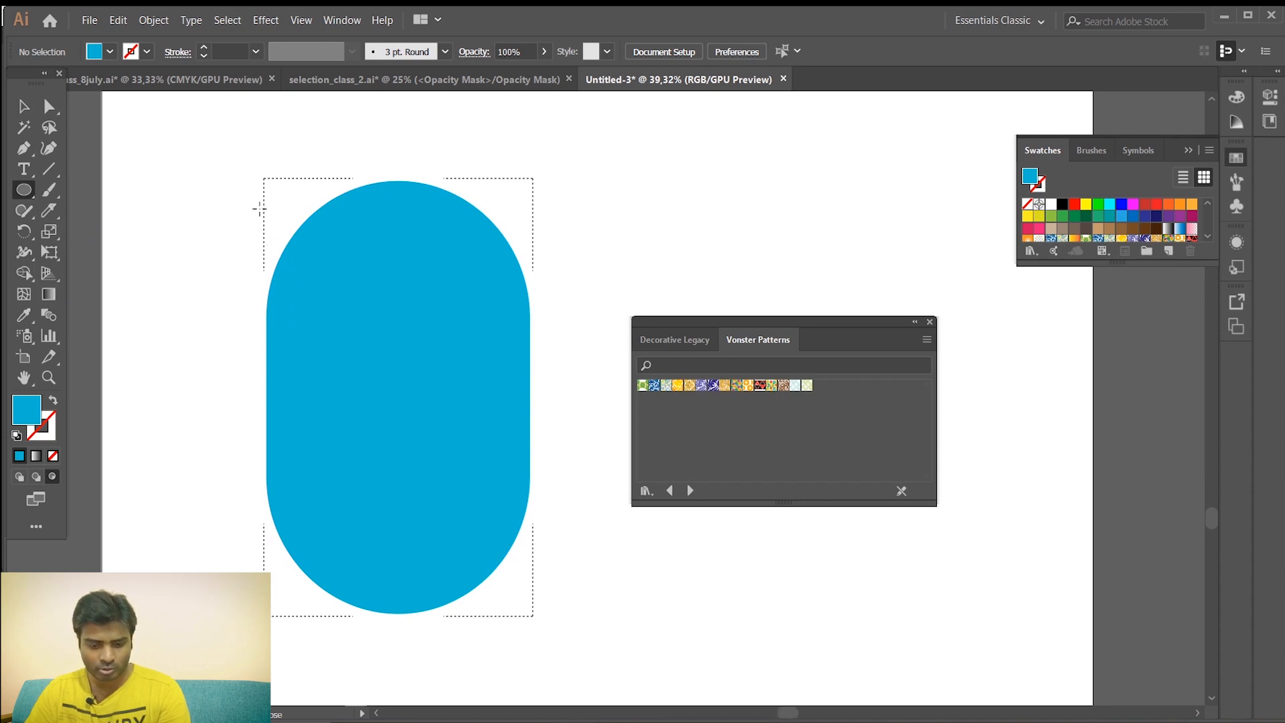
pyautogui.moveTo(292, 172); pyautogui.dragTo(349, 229)
pyautogui.click(25, 108)
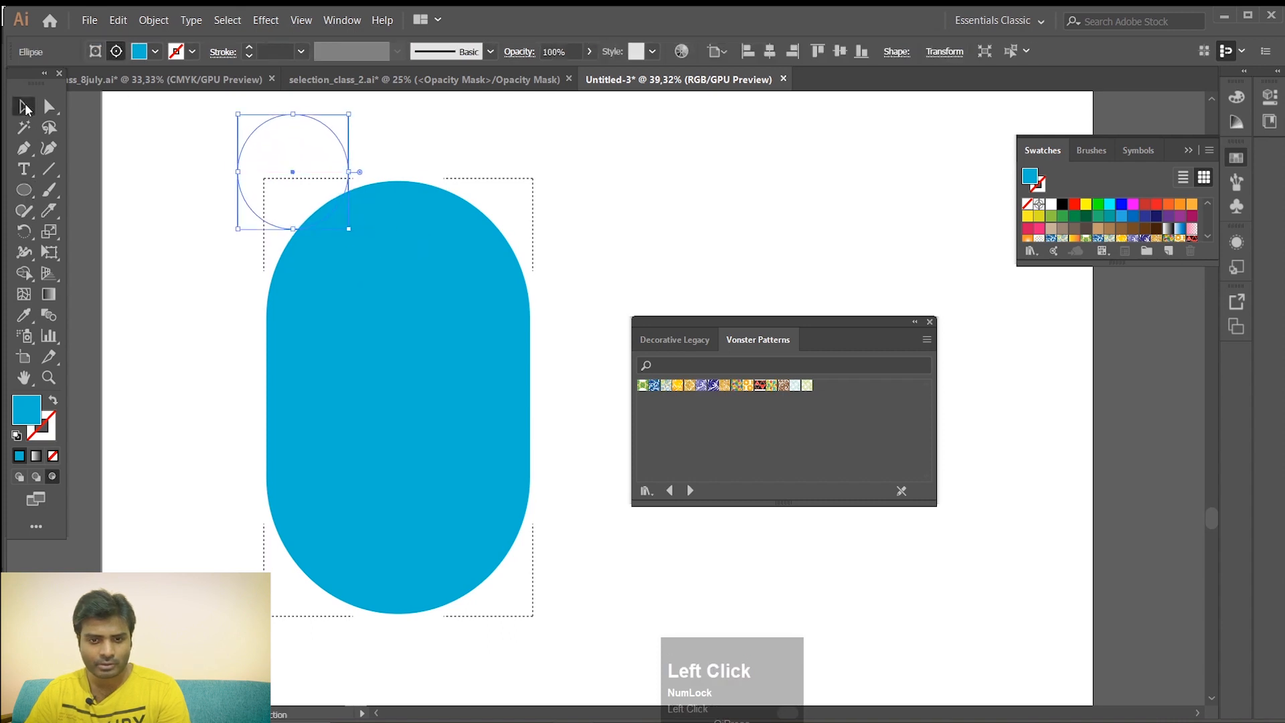
pyautogui.hotkey('ctrl', 'z')
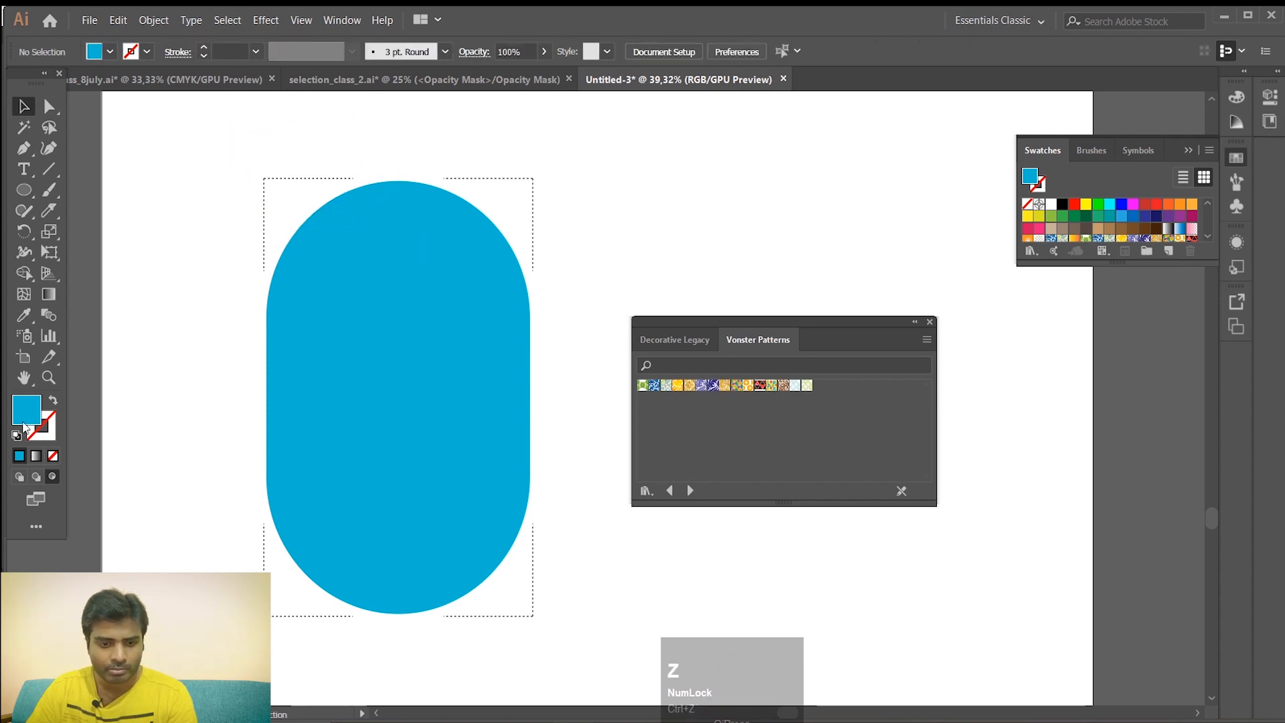
pyautogui.click(646, 362)
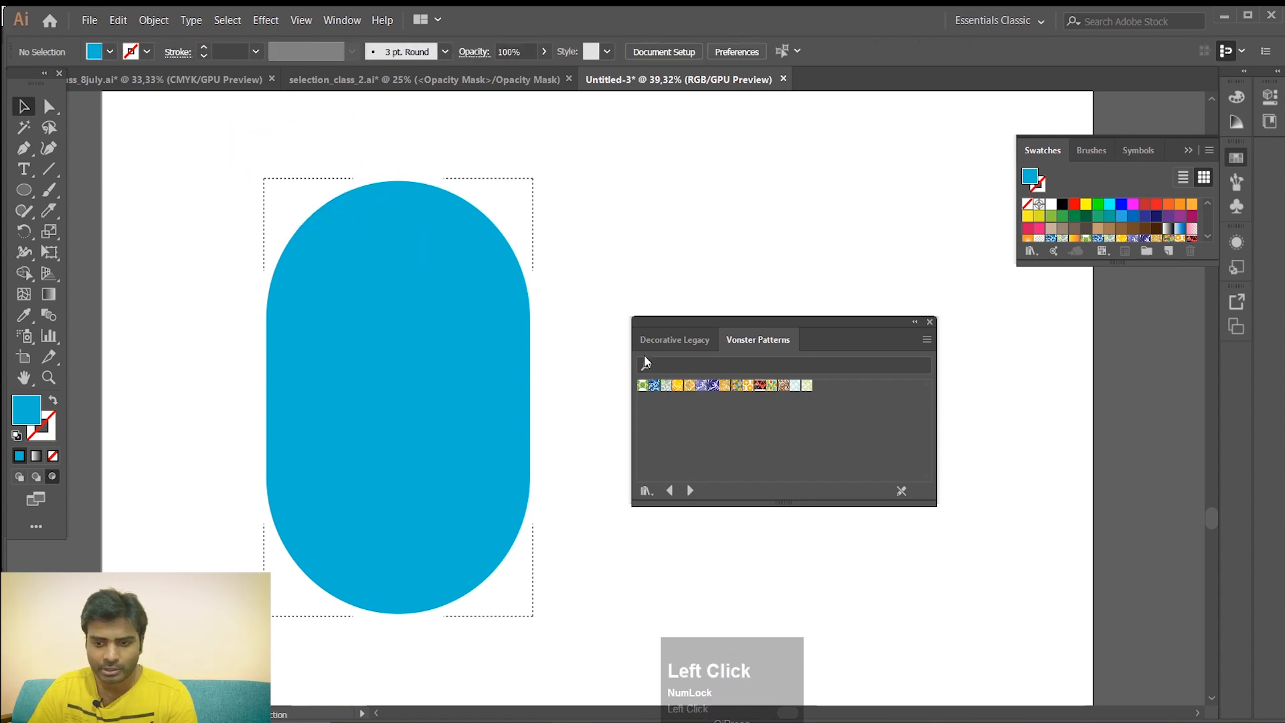
# Restore the default fill and stroke, draw a circle overlapping the blue shape's upper-left edge and fill it with the green and orange floral pattern
pyautogui.click(16, 436)
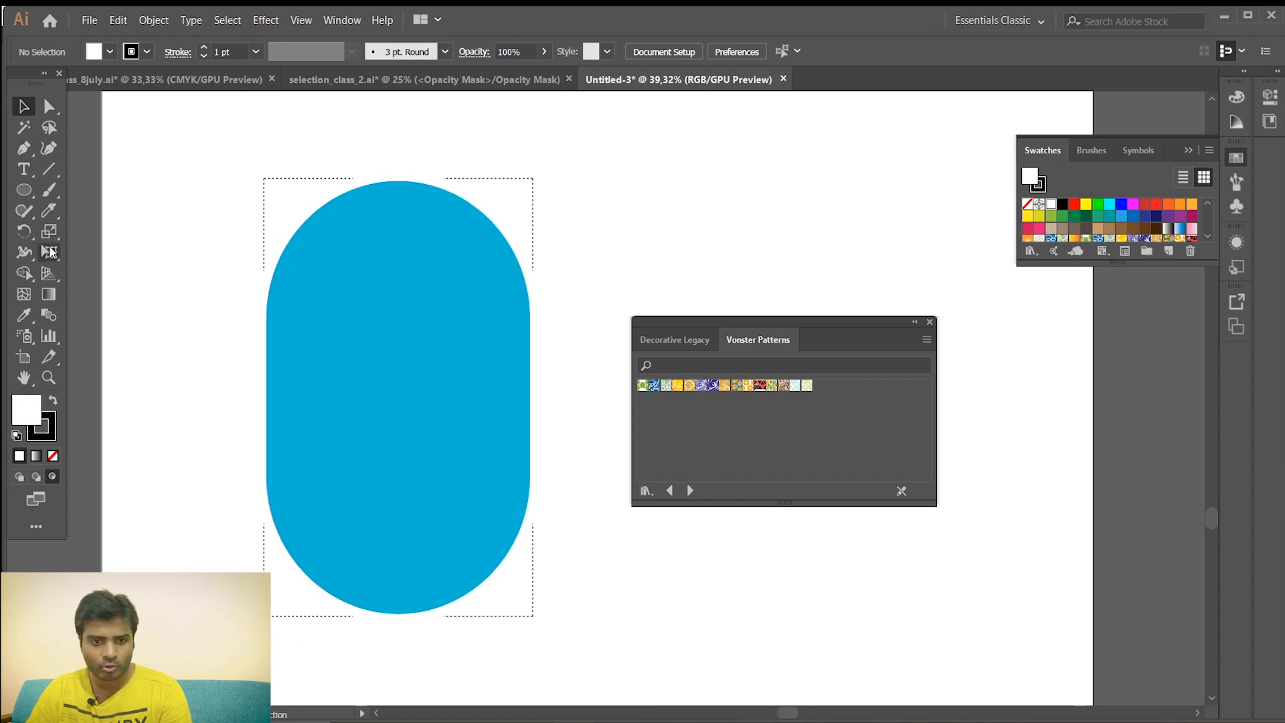
pyautogui.click(25, 190)
pyautogui.moveTo(240, 249); pyautogui.dragTo(352, 366)
pyautogui.click(643, 386)
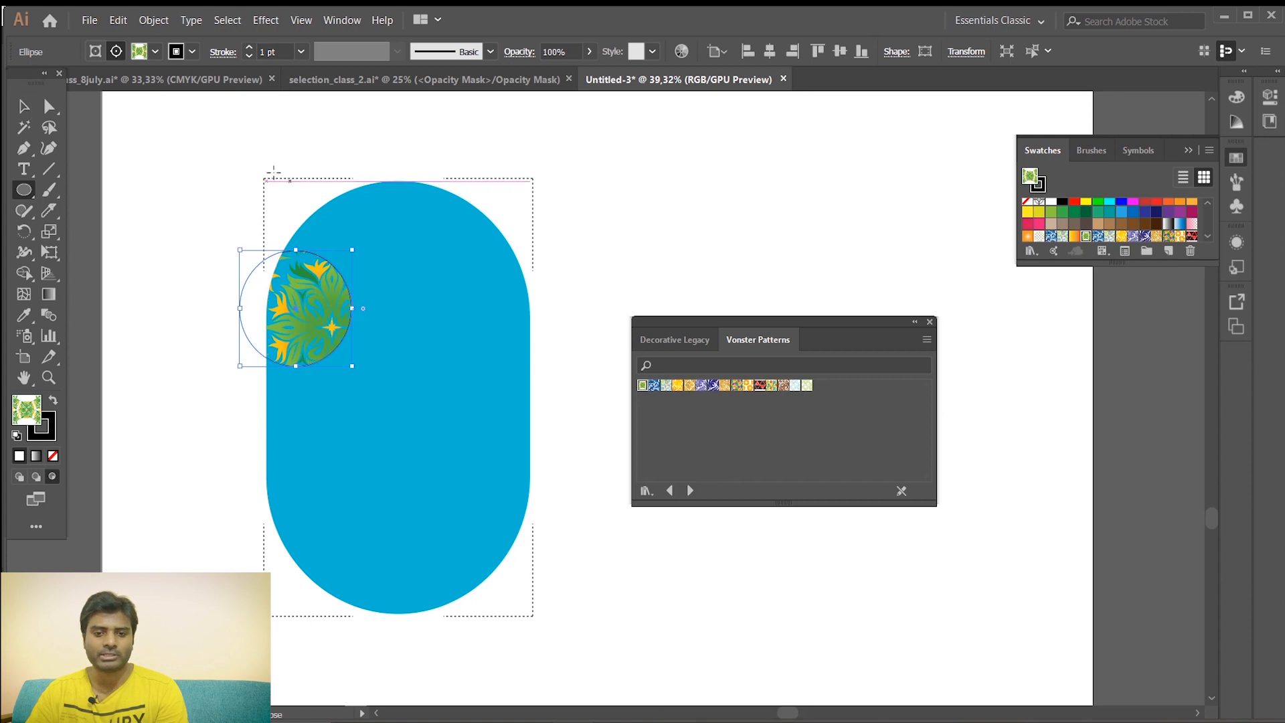
pyautogui.click(23, 106)
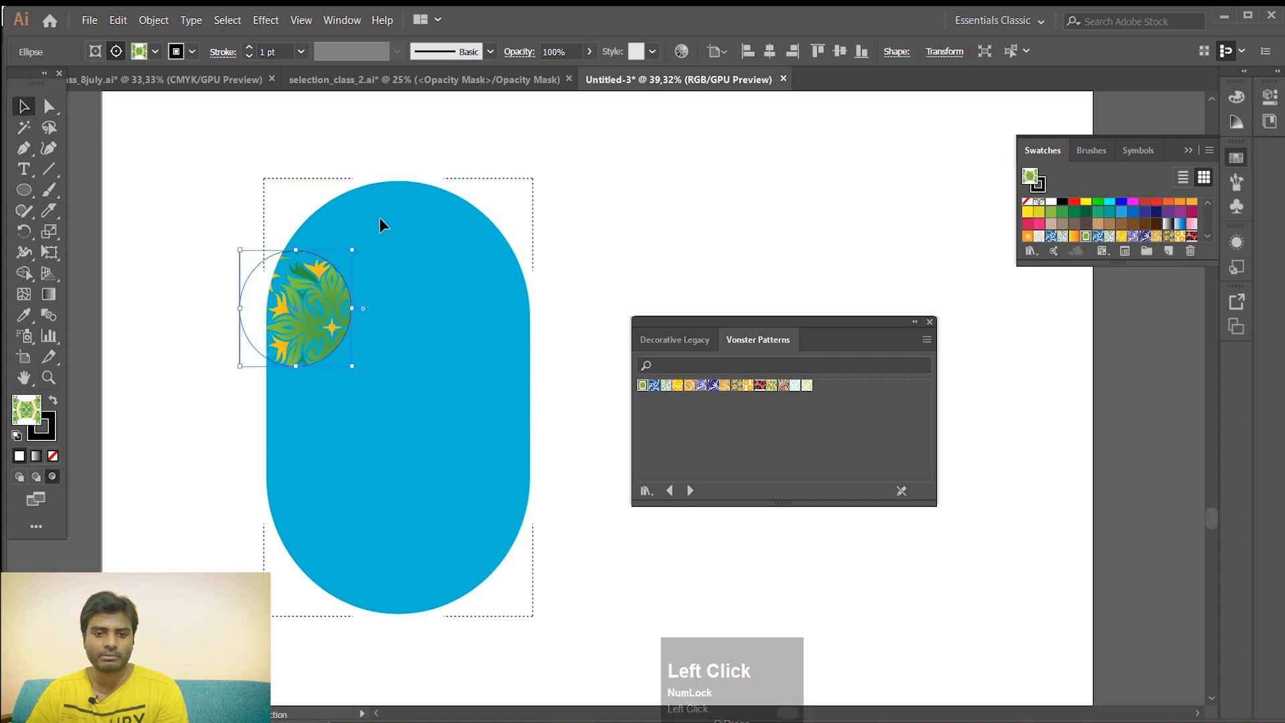
# Draw a large circle across the blue shape's top edge, fill it with the blue floral pattern, and add a small matching circle at its lower right
pyautogui.click(24, 190)
pyautogui.moveTo(419, 153); pyautogui.dragTo(518, 254)
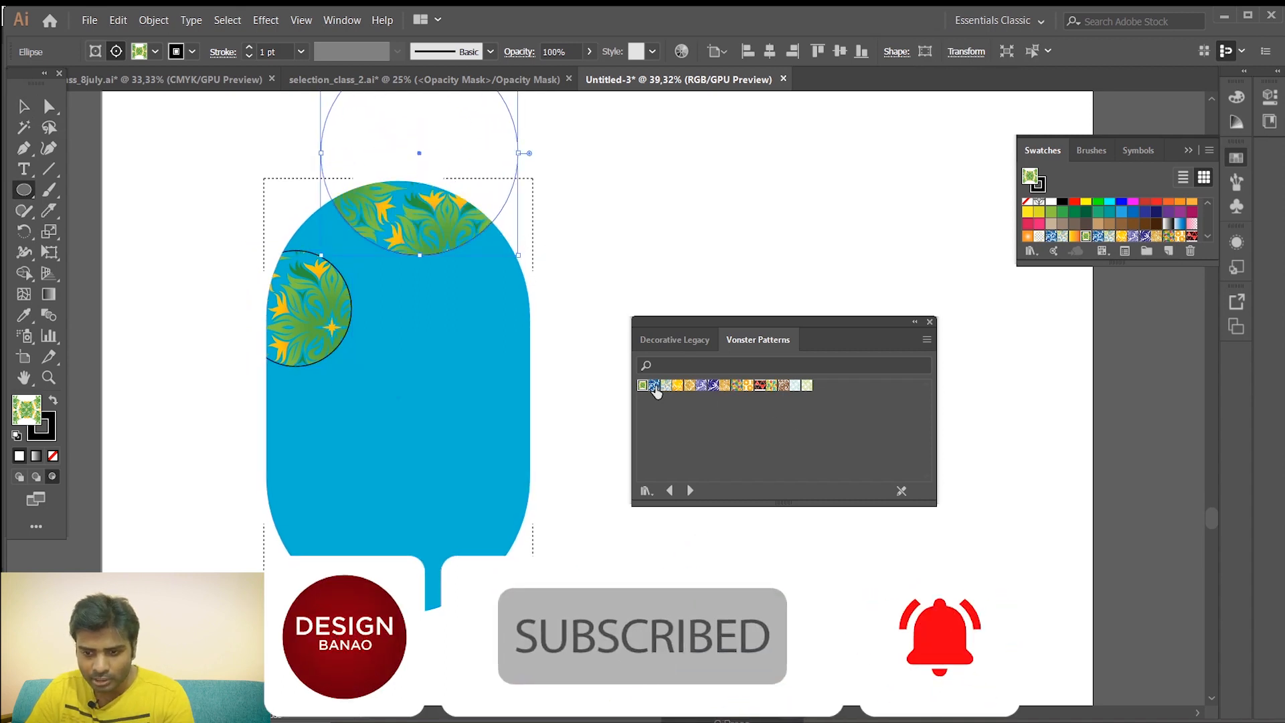
pyautogui.click(654, 386)
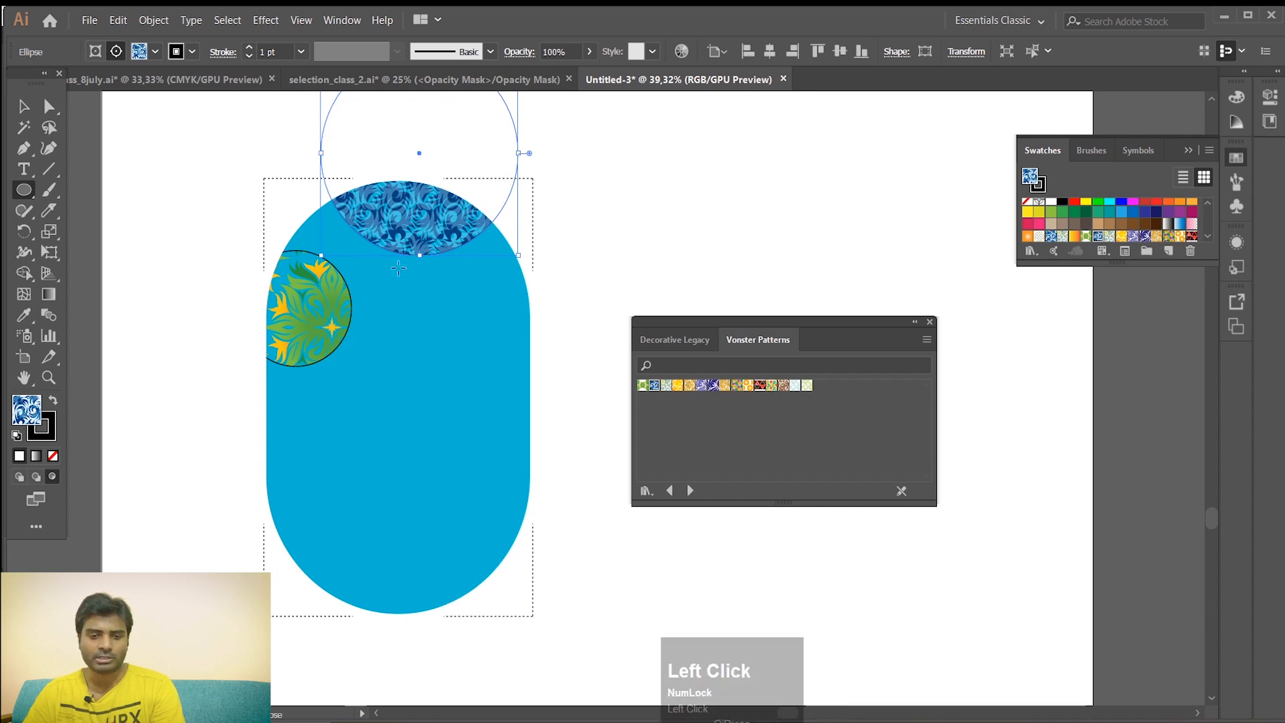
pyautogui.moveTo(465, 468); pyautogui.dragTo(467, 511)
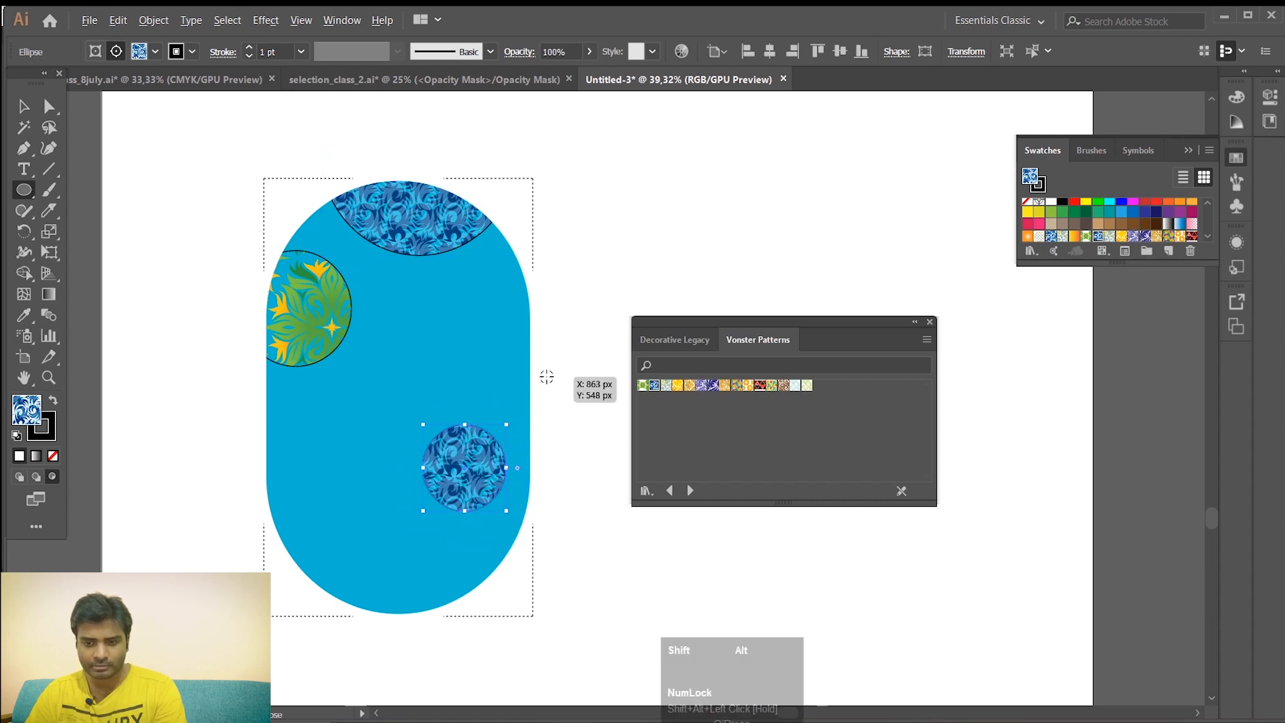
# Draw a circle across the blue shape's right edge, try several Vonster patterns and settle on the golden swirl fill
pyautogui.moveTo(539, 377); pyautogui.dragTo(481, 326)
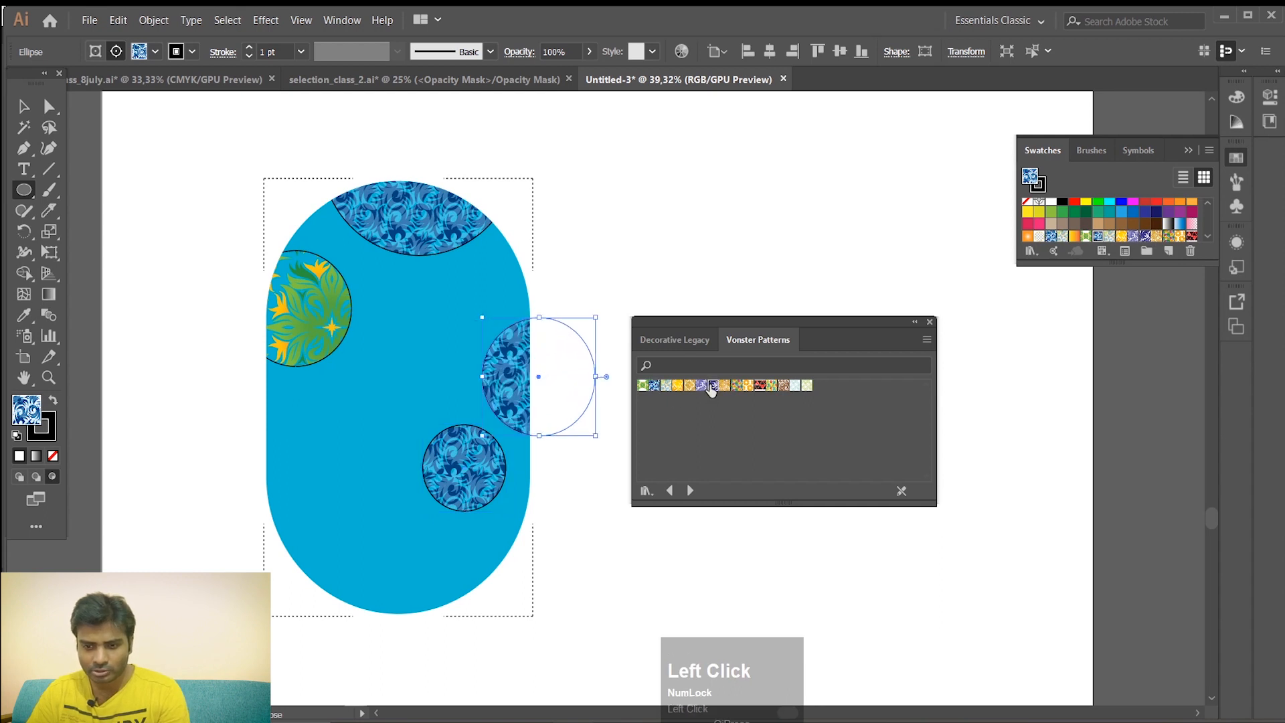
pyautogui.click(714, 387)
pyautogui.click(737, 387)
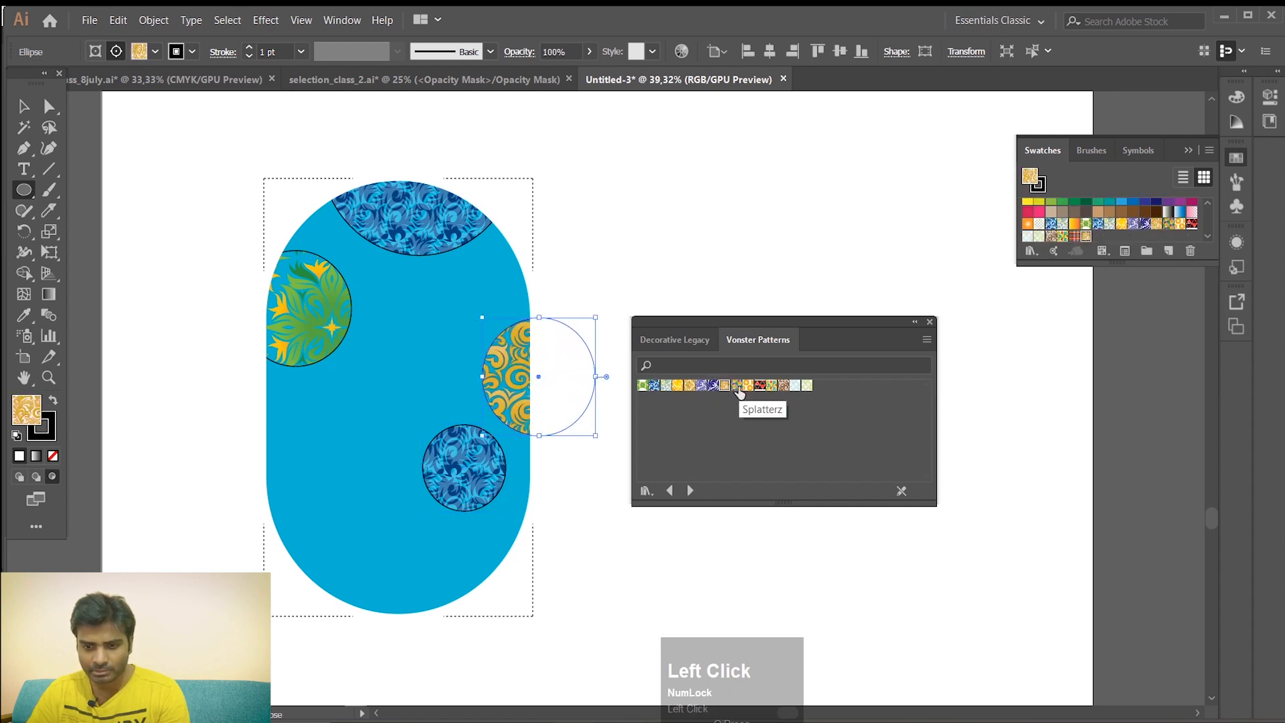
pyautogui.click(747, 386)
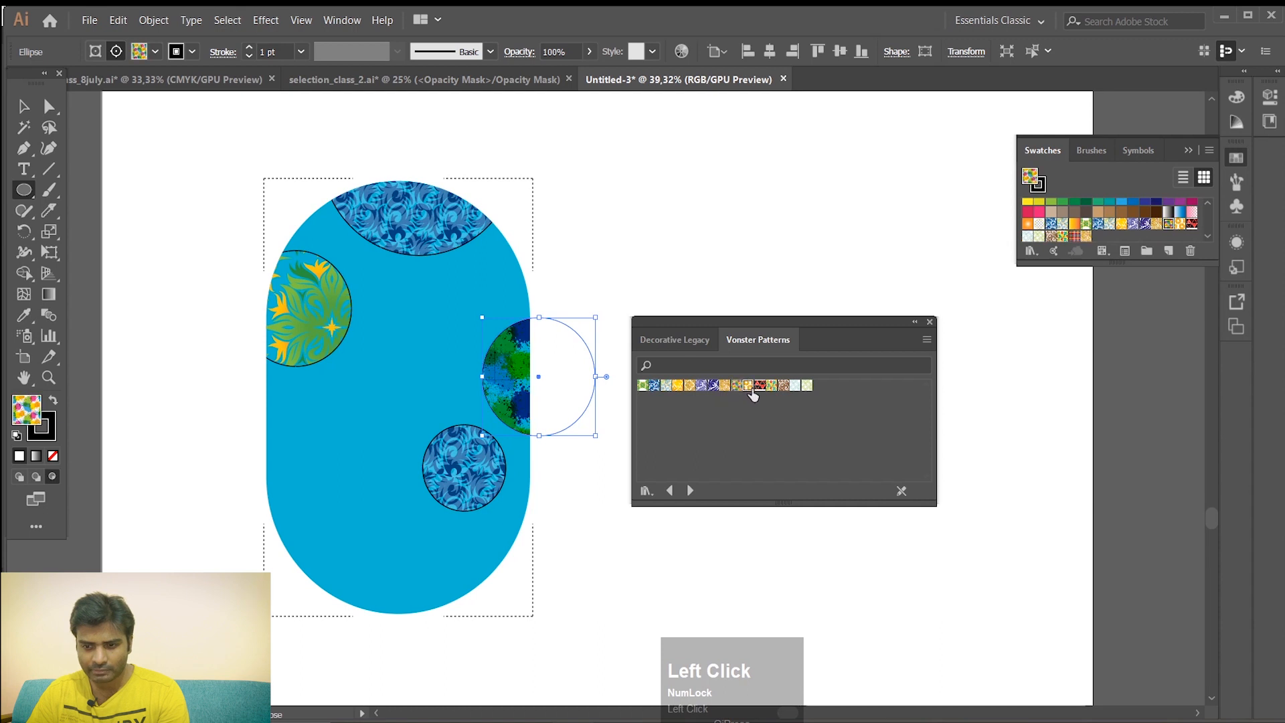
pyautogui.click(748, 386)
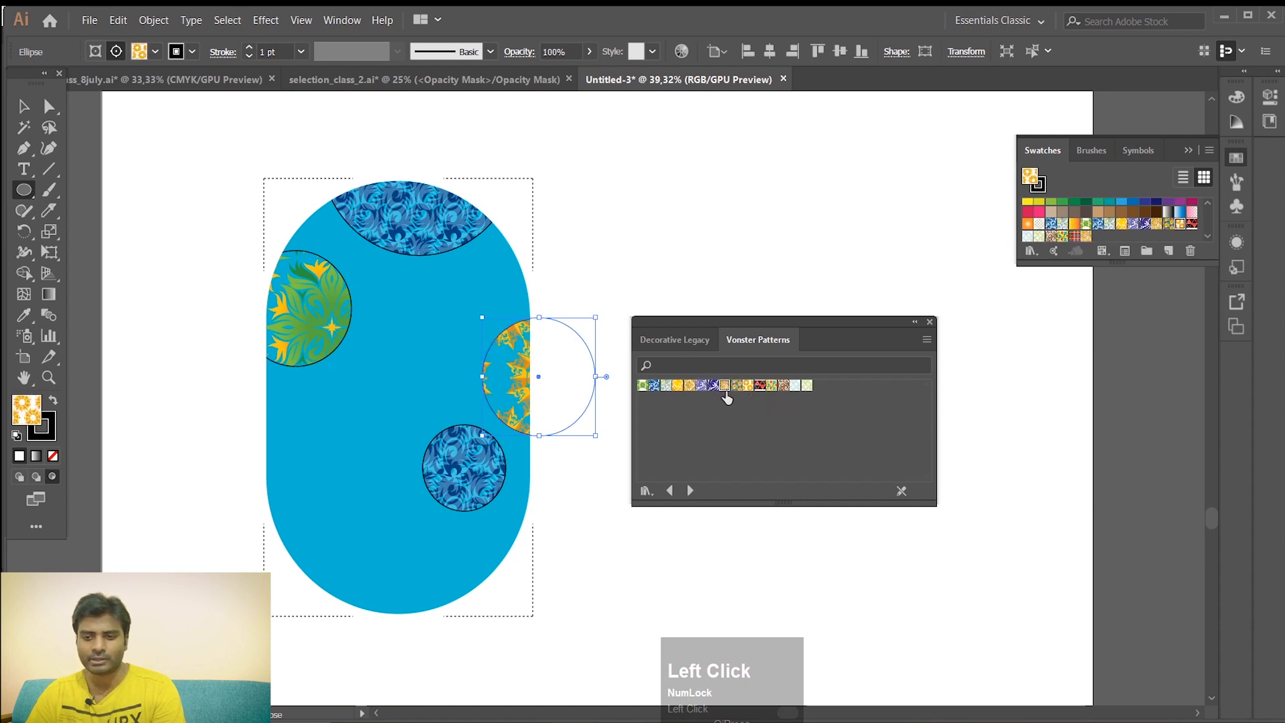
pyautogui.click(725, 386)
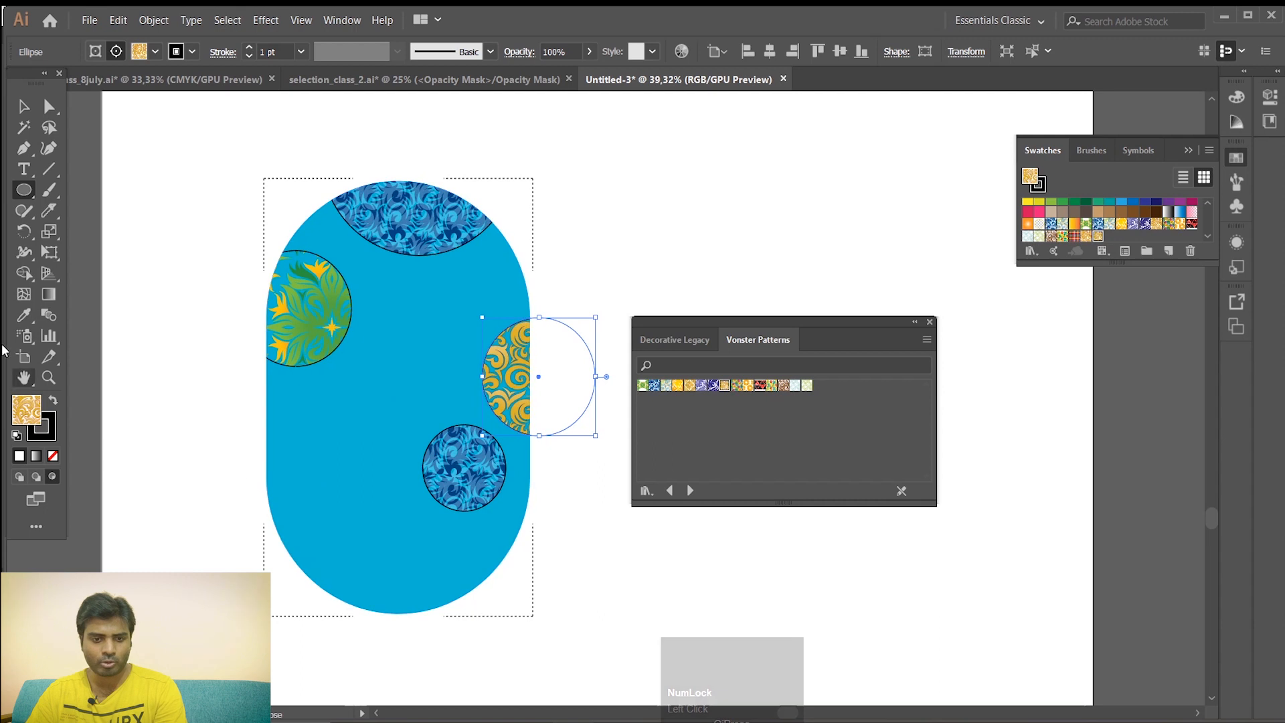
# Draw a star over the blue shape's lower-left edge, fill it with the red and black pattern, and add a second matching star above it
pyautogui.rightClick(24, 191)
pyautogui.click(71, 273)
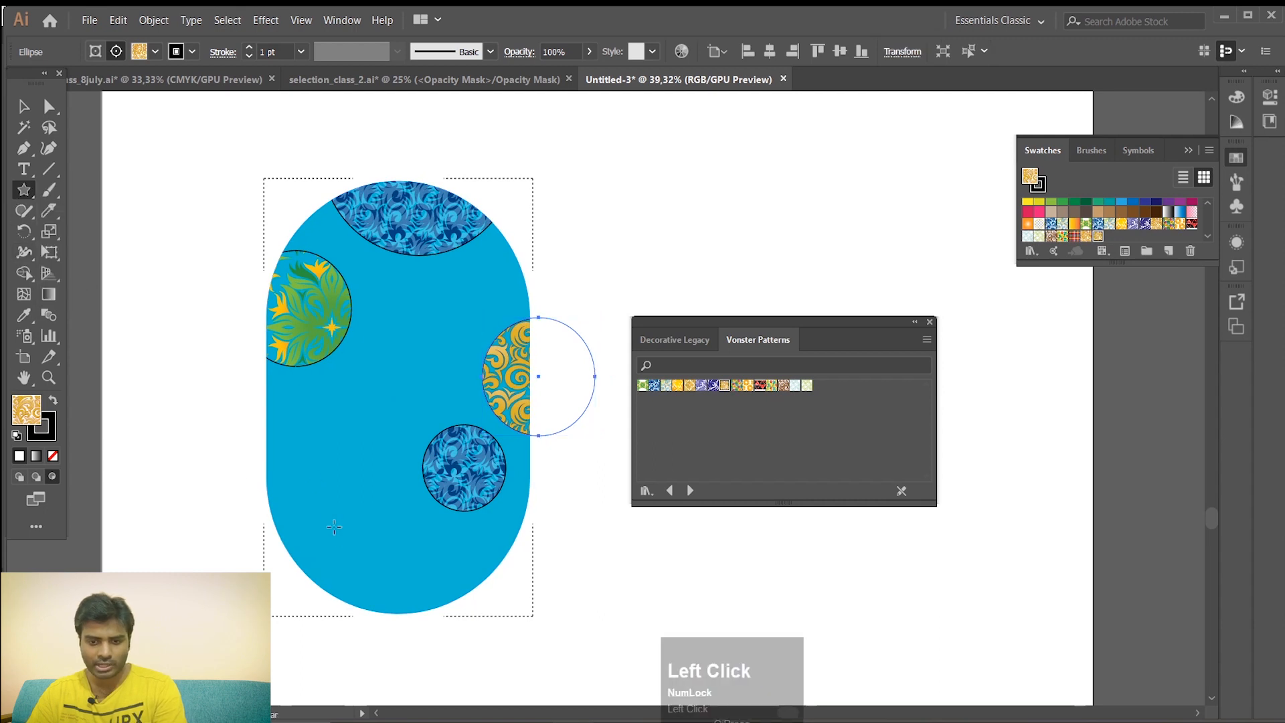
pyautogui.moveTo(296, 534); pyautogui.dragTo(336, 592)
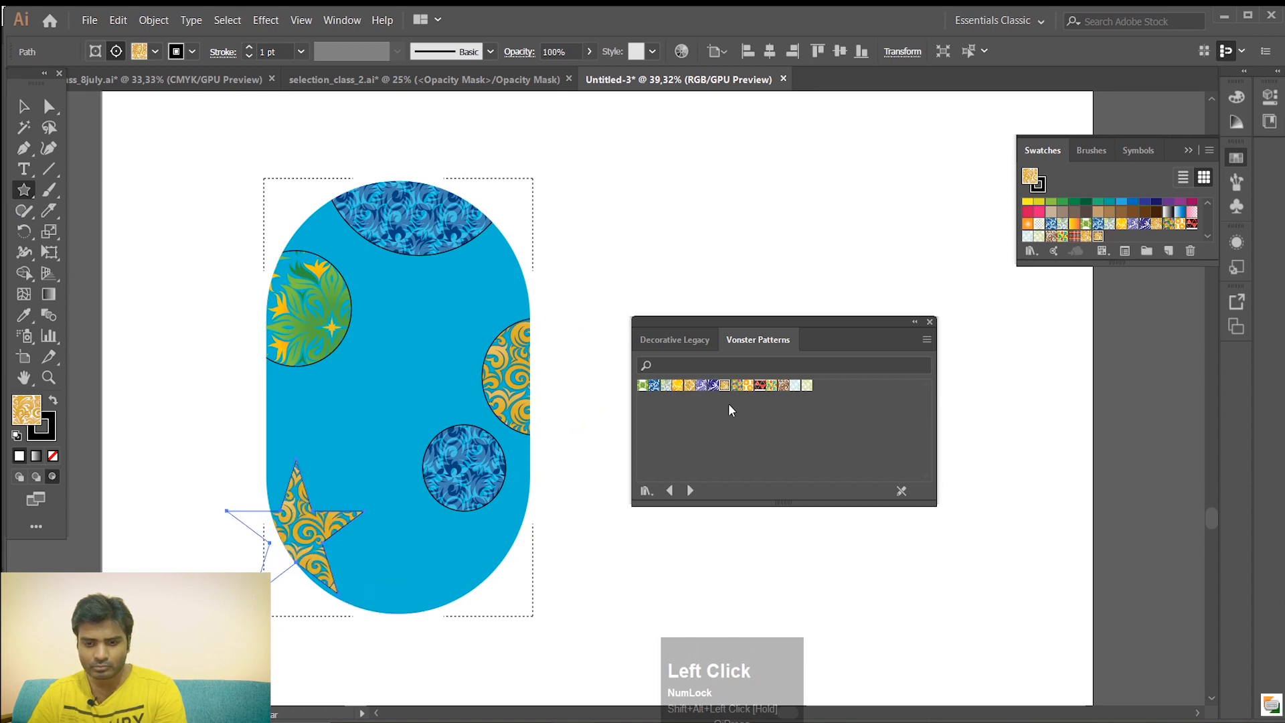
pyautogui.click(759, 386)
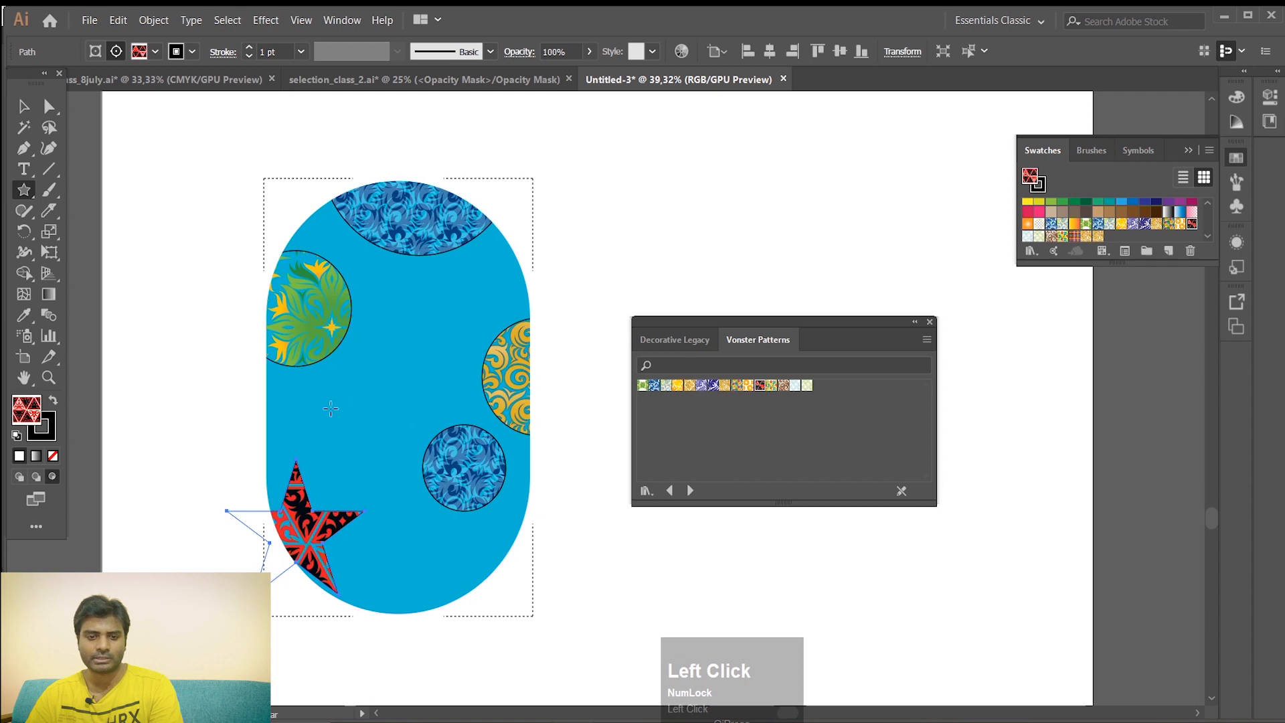
pyautogui.moveTo(346, 394); pyautogui.dragTo(399, 433)
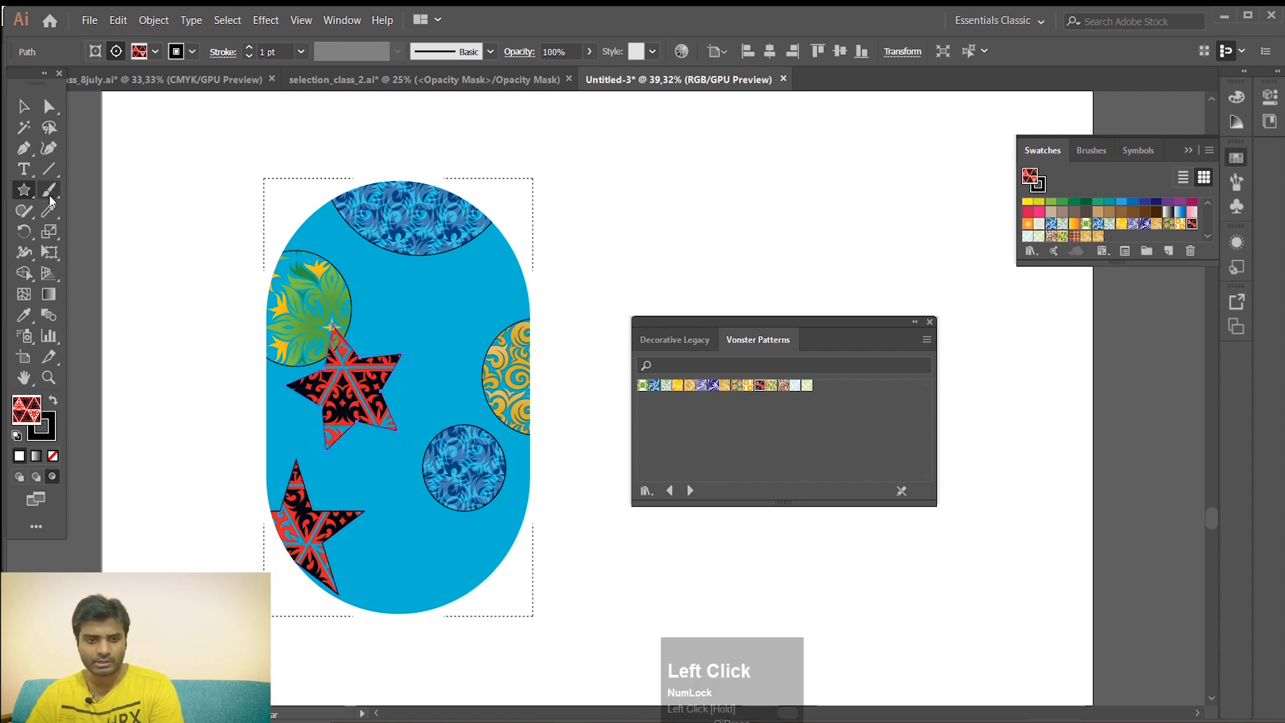
# Draw a circle over the blue shape's bottom edge and fill it with the green and black flower pattern
pyautogui.rightClick(24, 190)
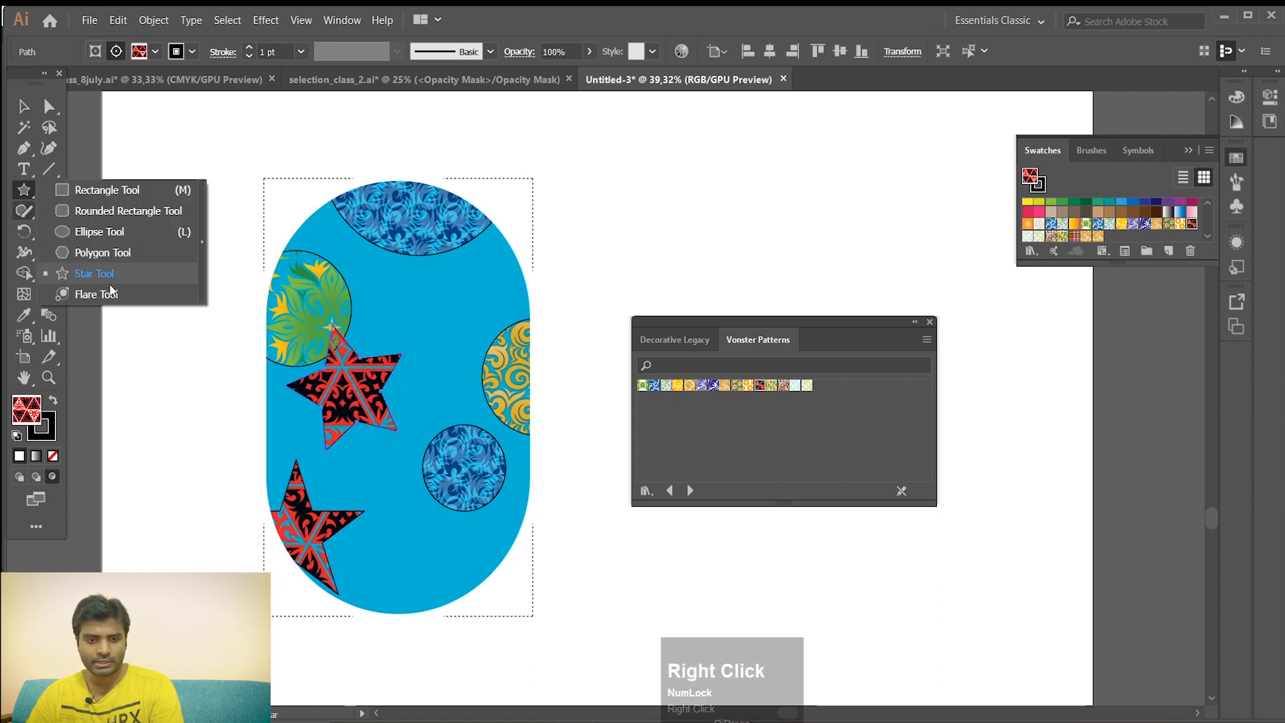
pyautogui.click(99, 231)
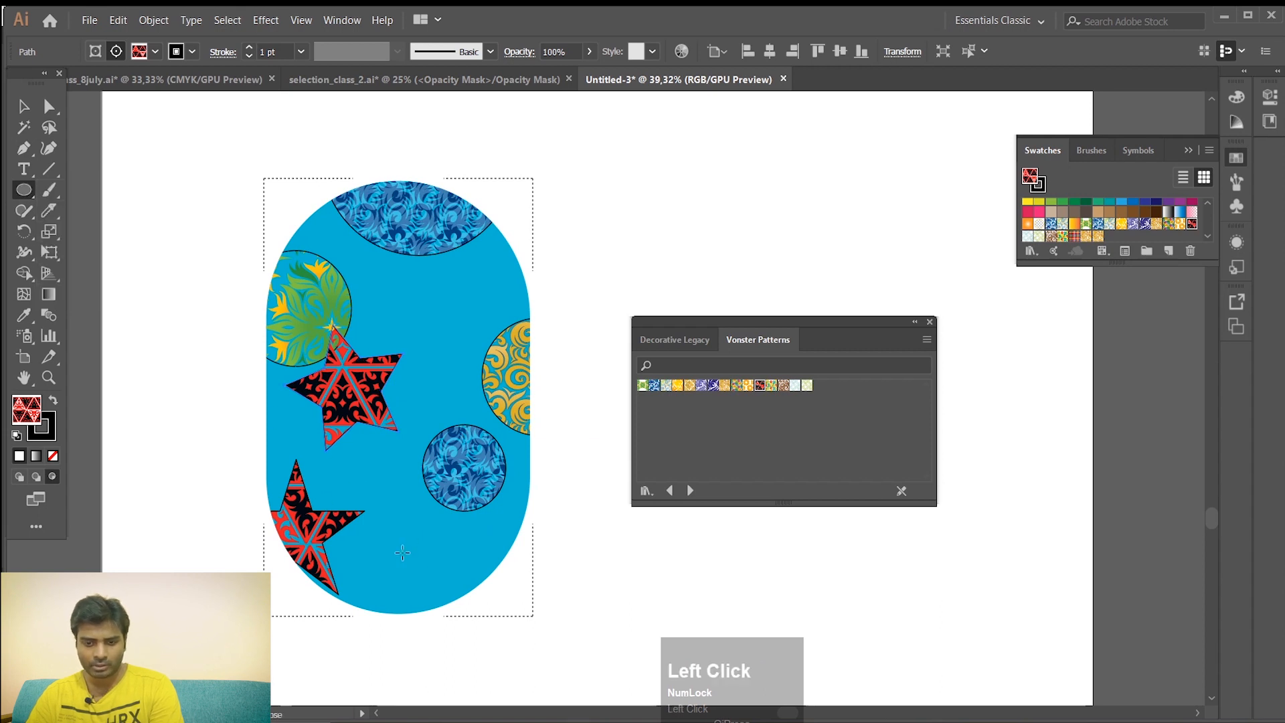
pyautogui.moveTo(409, 570); pyautogui.dragTo(476, 636)
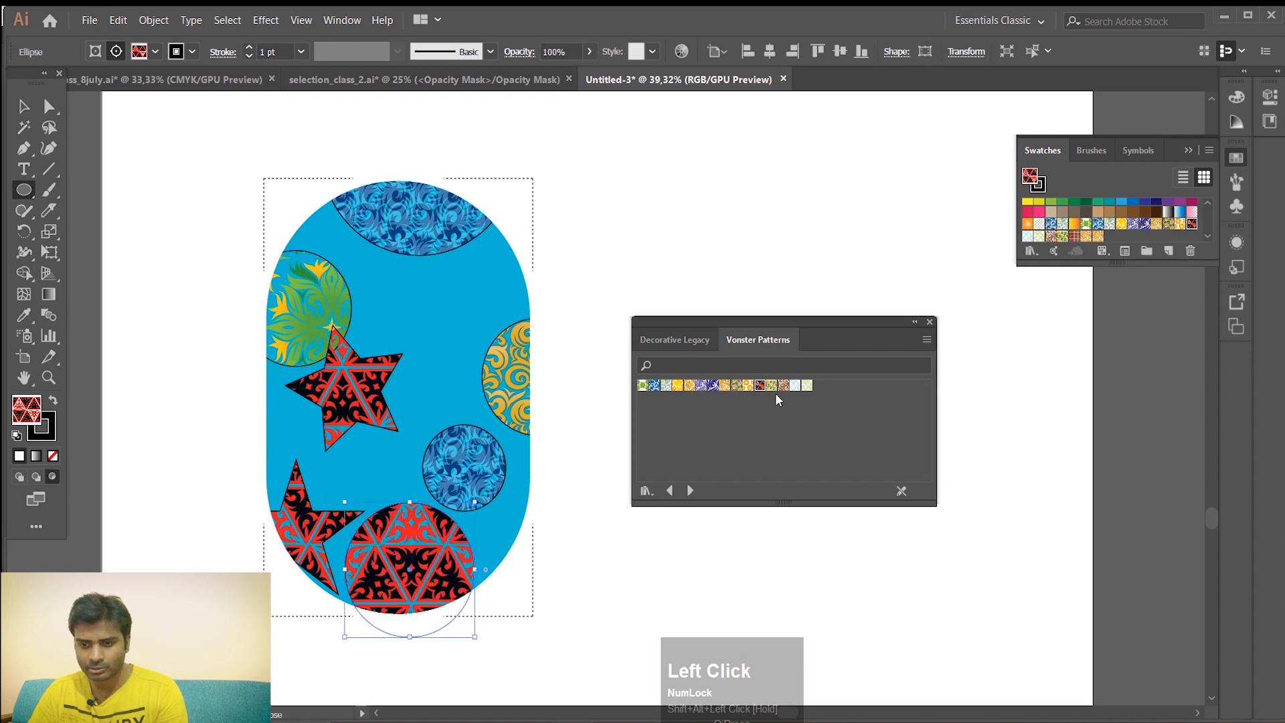
pyautogui.click(780, 387)
pyautogui.click(771, 386)
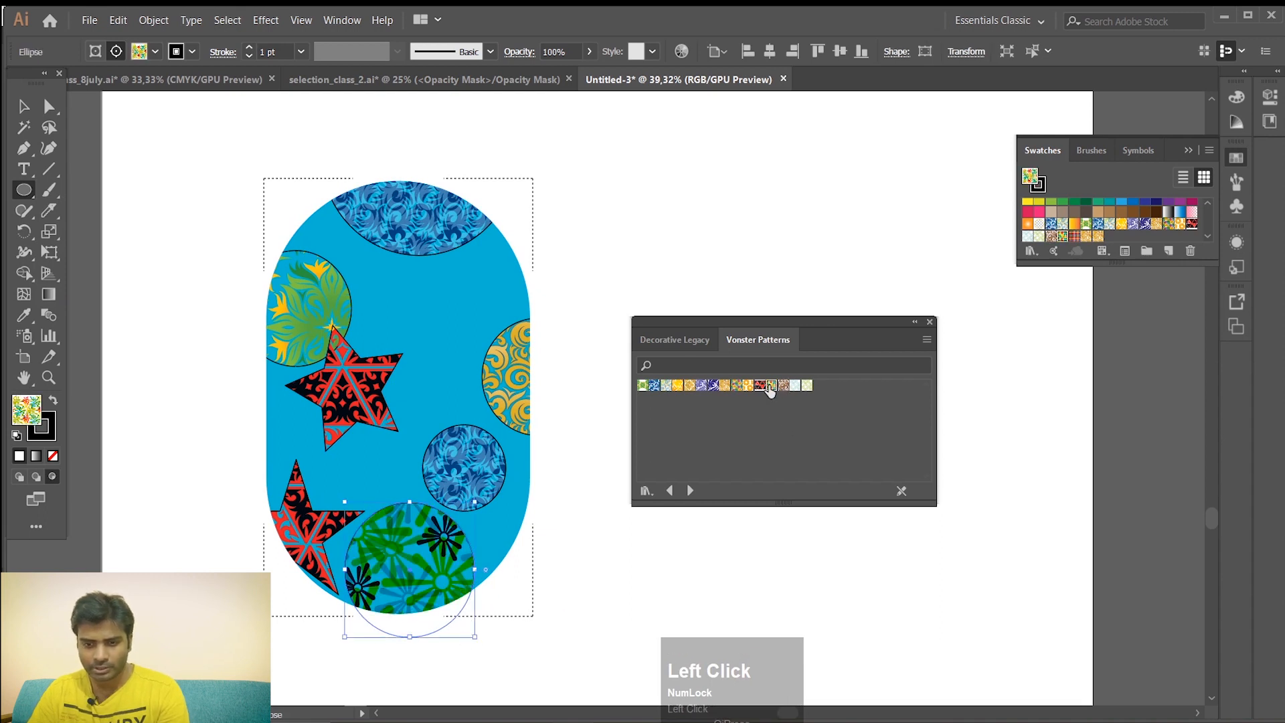
# Draw a rectangle across the blue shape's upper-right edge and fill it with the purple geometric pattern from the Decorative Legacy library
pyautogui.click(670, 491)
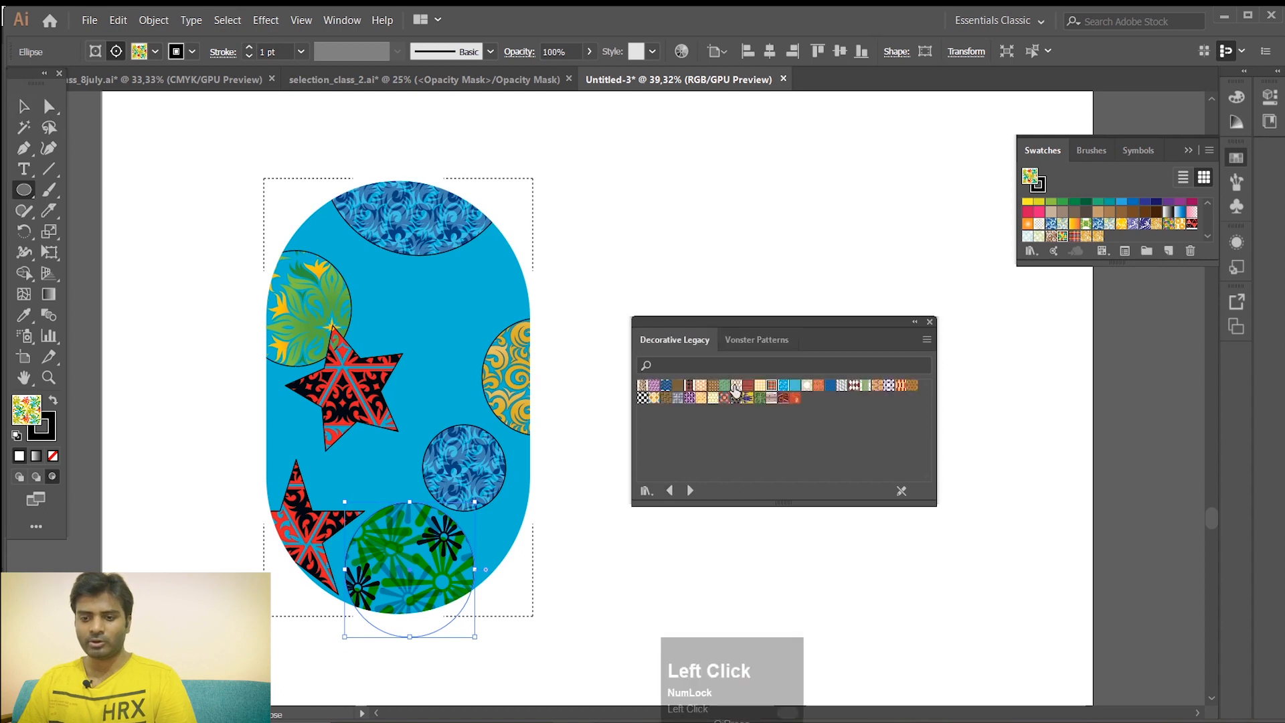
pyautogui.rightClick(25, 190)
pyautogui.click(106, 192)
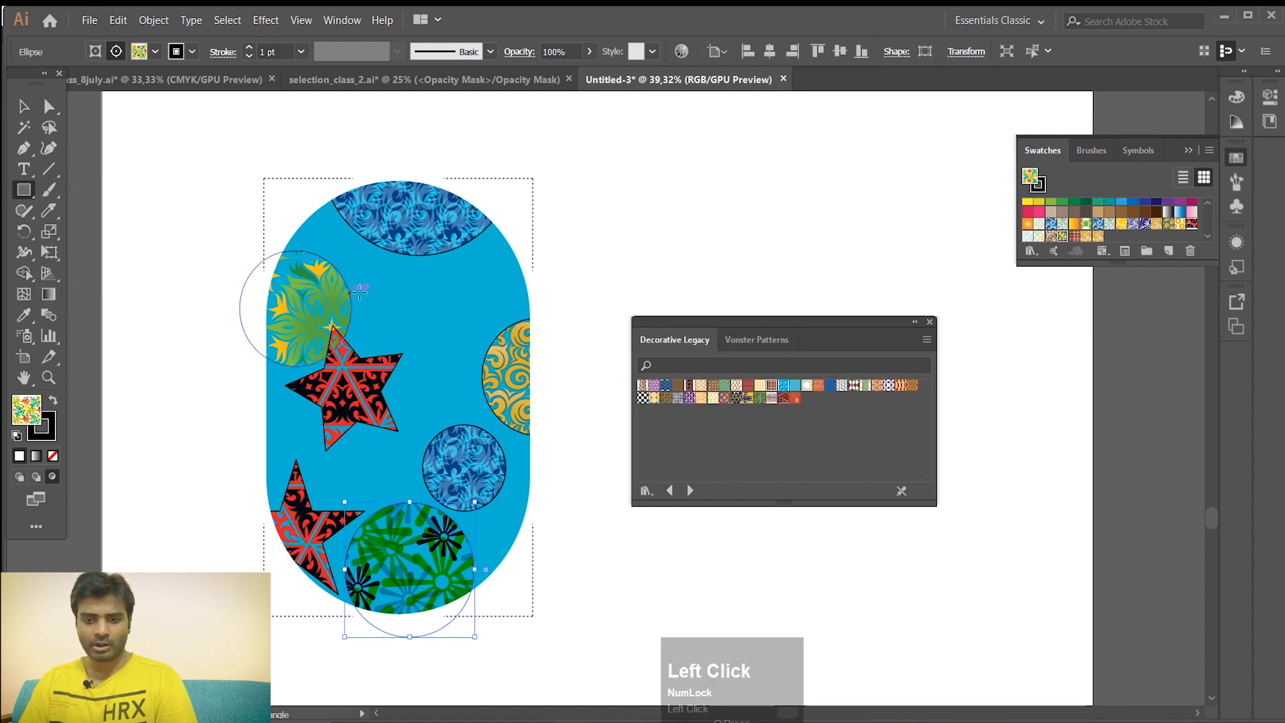
pyautogui.moveTo(460, 263); pyautogui.dragTo(560, 312)
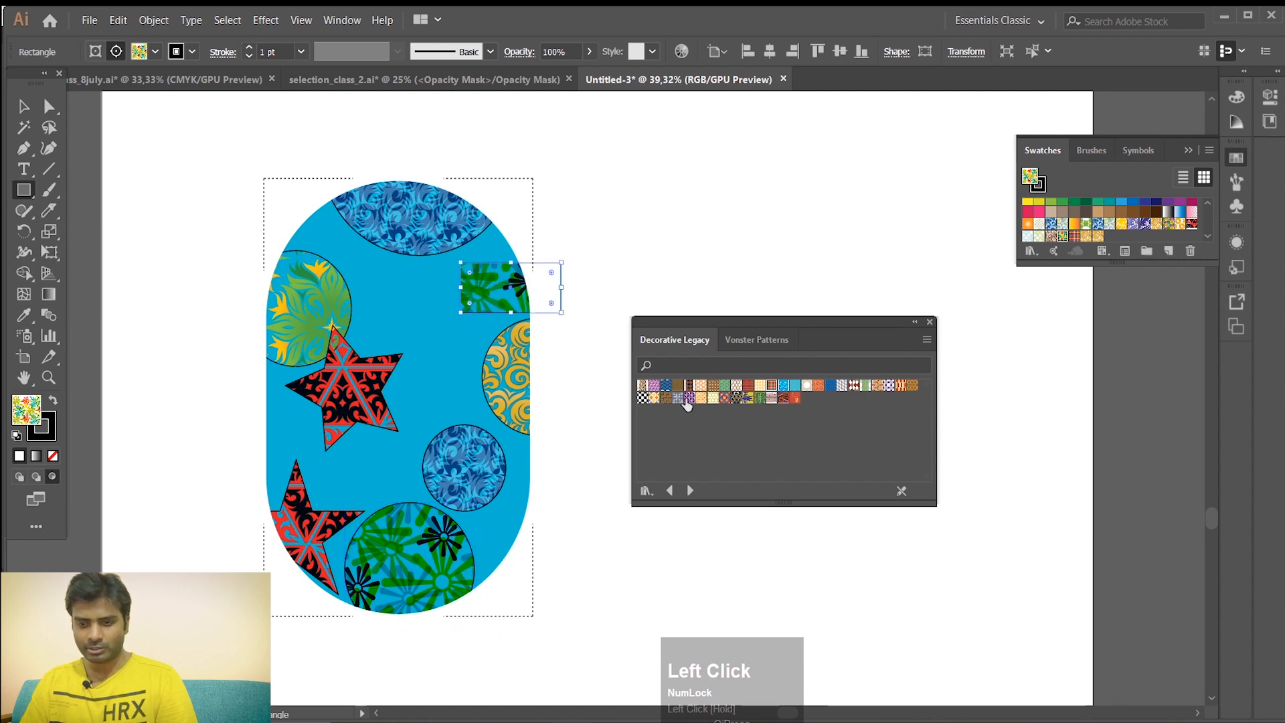
pyautogui.click(678, 398)
pyautogui.click(689, 398)
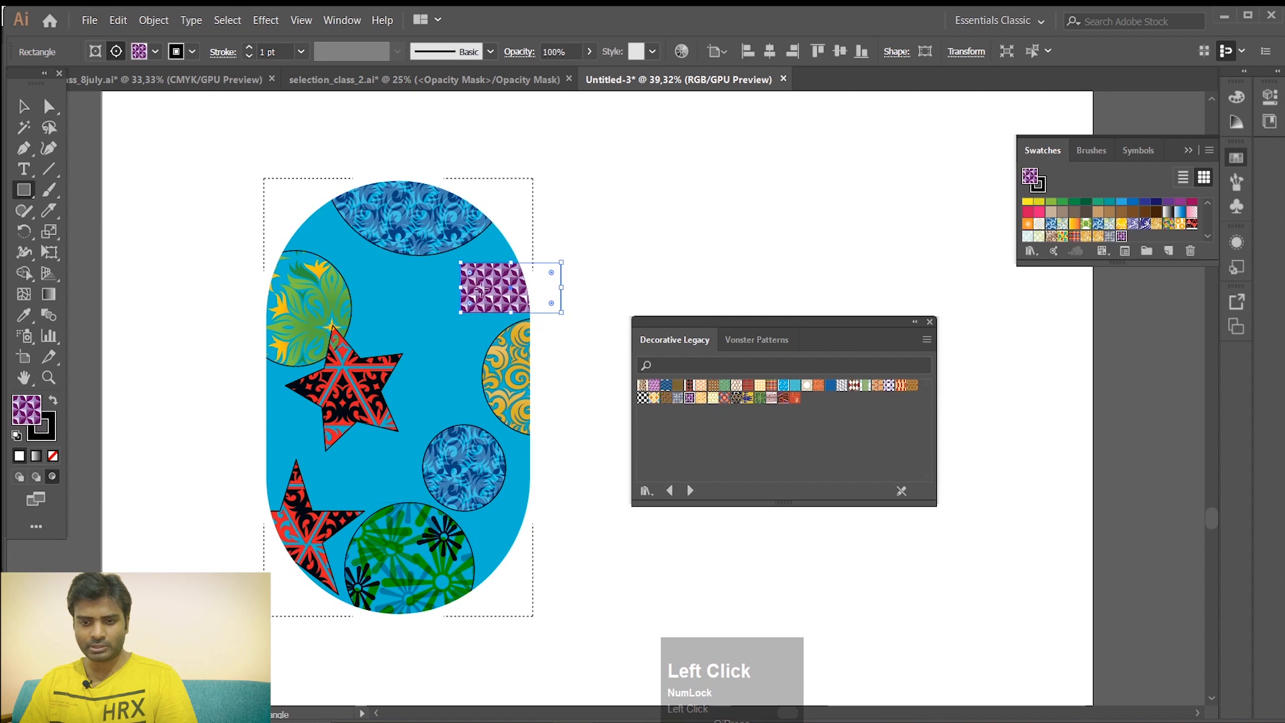
# Move the purple patterned rectangle fully inside the blue shape, between the top circle and the golden one, and deselect it
pyautogui.press('v')
pyautogui.moveTo(505, 279); pyautogui.dragTo(416, 305)
pyautogui.click(606, 251)
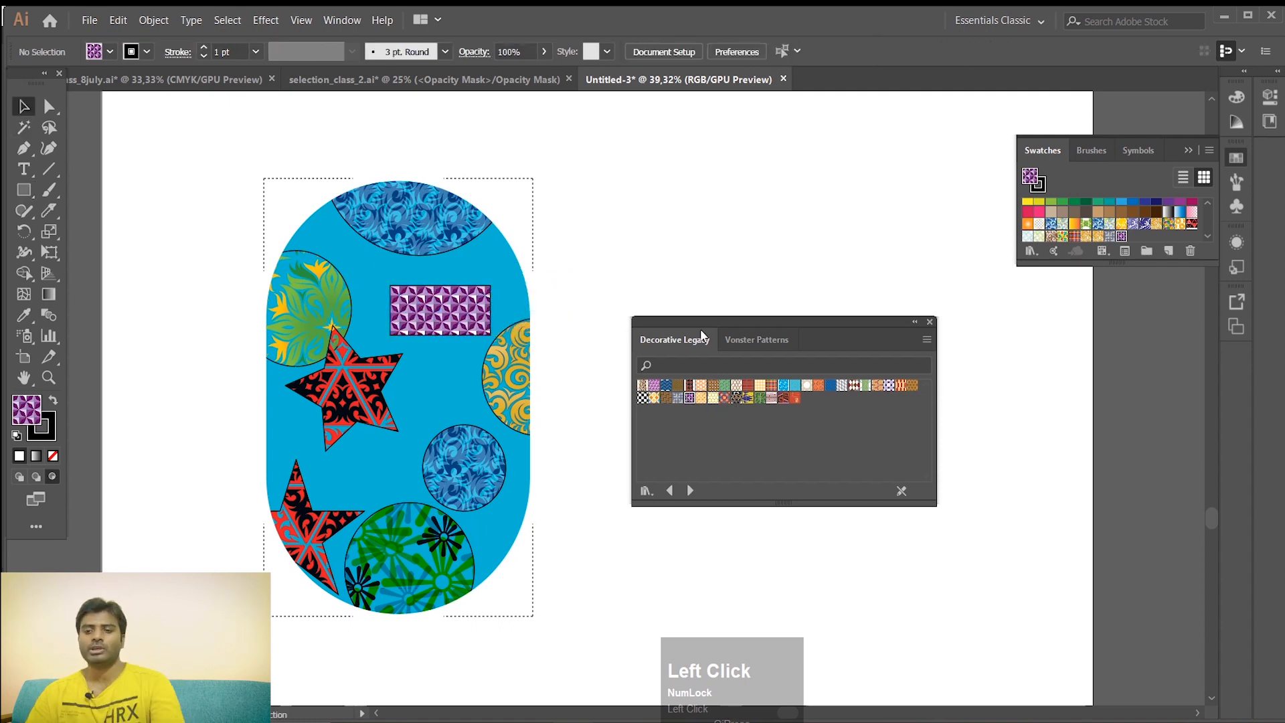
# Return to Draw Normal mode and close the pattern library and the swatches
pyautogui.moveTo(783, 323); pyautogui.dragTo(890, 328)
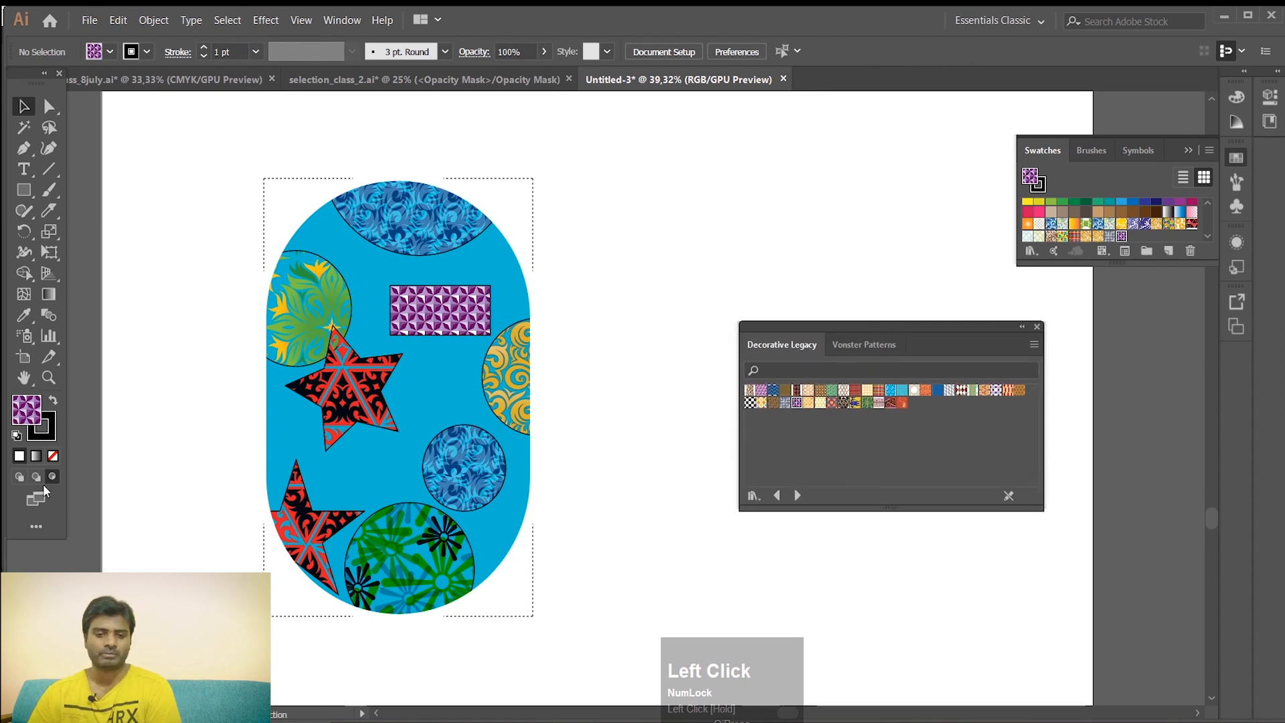
pyautogui.click(19, 476)
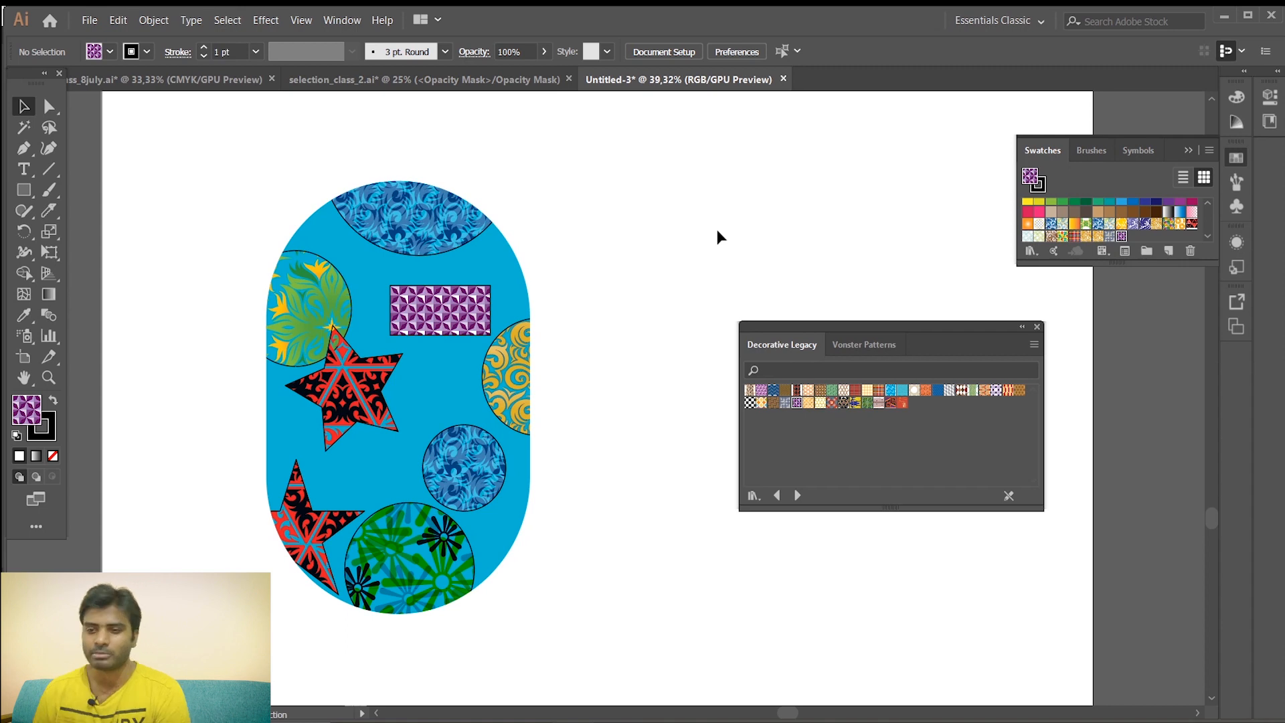
pyautogui.click(1037, 328)
pyautogui.click(813, 422)
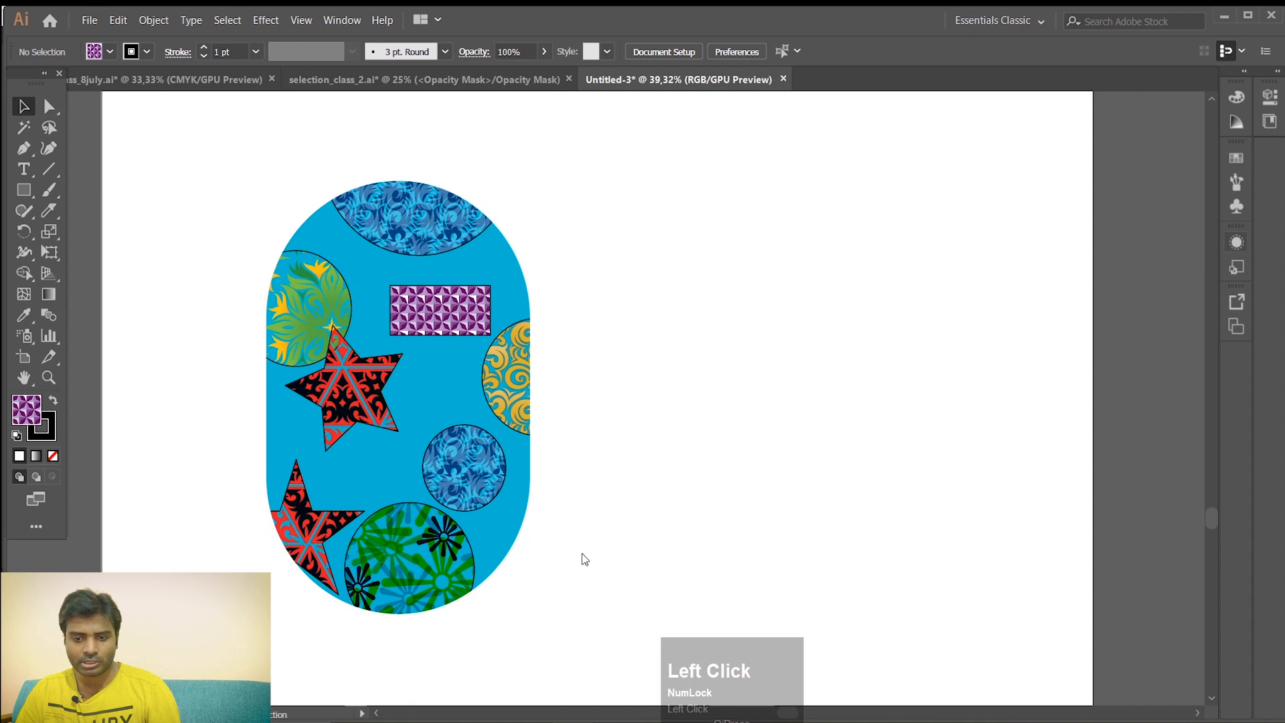
# Scale the whole patterned artwork down to under half its size, move it to the artboard's upper-left corner and deselect it
pyautogui.moveTo(581, 594); pyautogui.dragTo(251, 215)
pyautogui.moveTo(532, 605); pyautogui.dragTo(456, 493)
pyautogui.moveTo(409, 423); pyautogui.dragTo(199, 225)
pyautogui.click(701, 368)
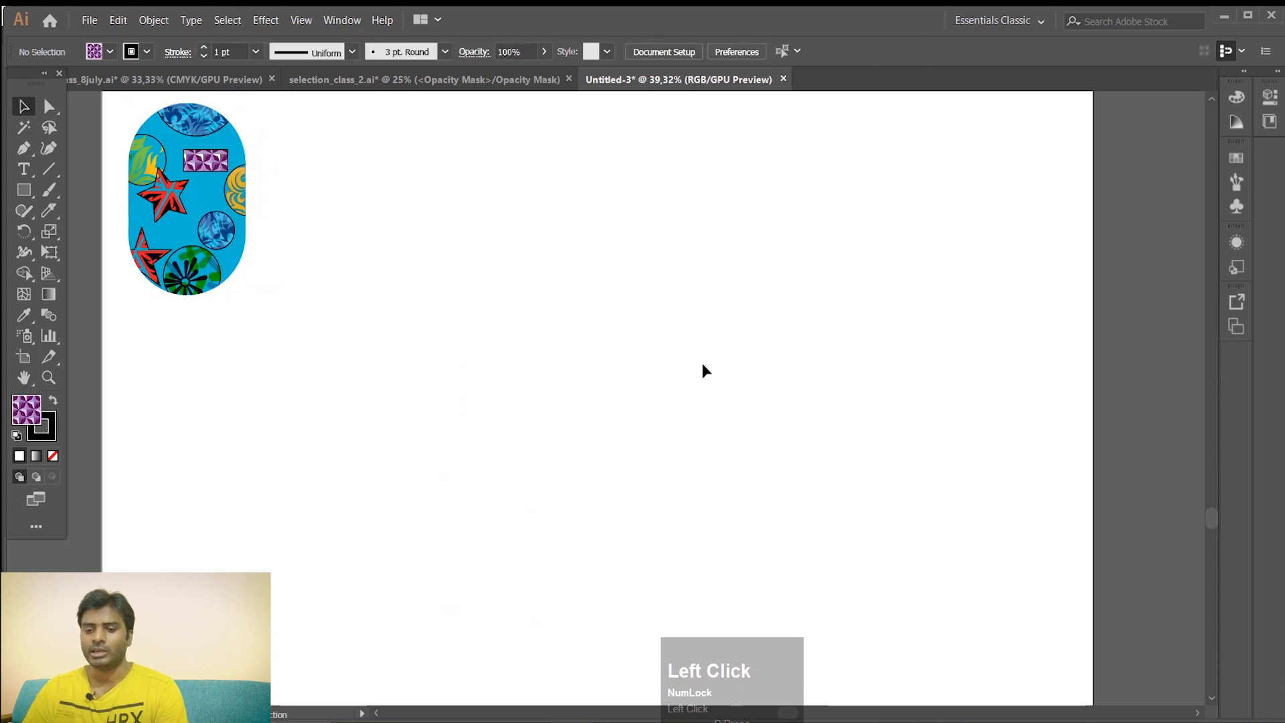